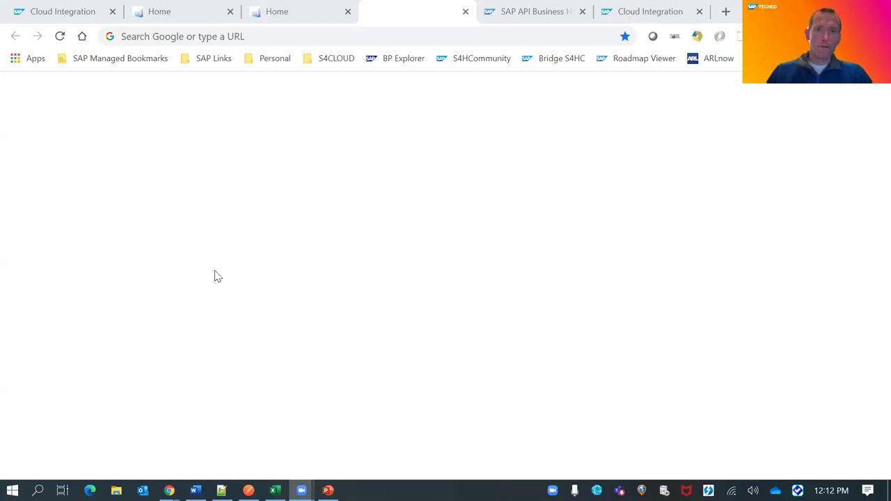
Go to the SAP API Business Hub at api.sap.com.
{"action": "left_click", "coordinate": [265, 36]}
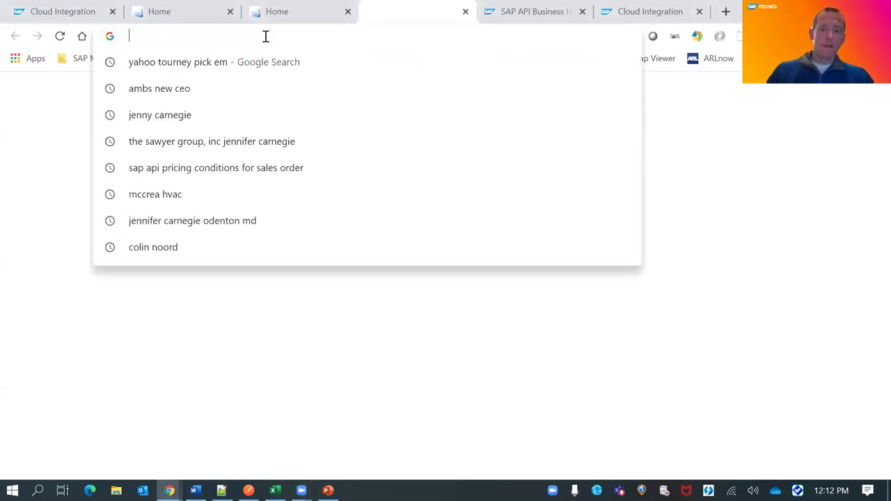
{"action": "type", "text": "a"}
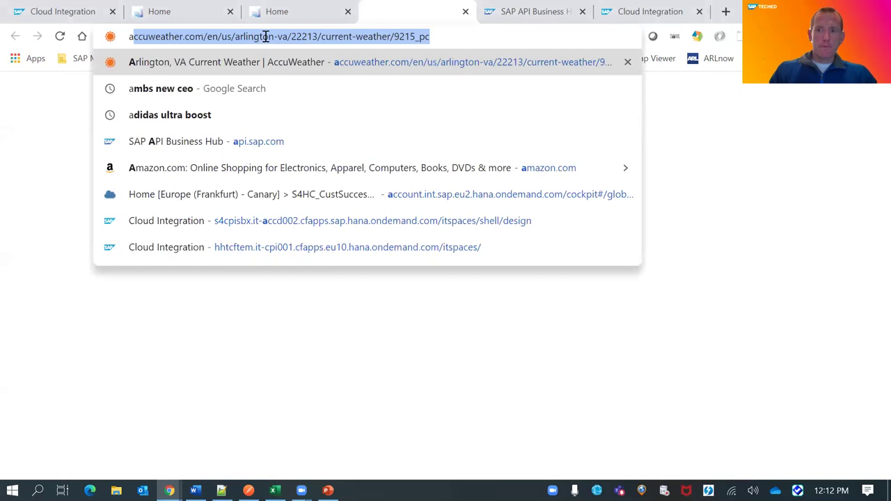
{"action": "type", "text": "pi.sap.com"}
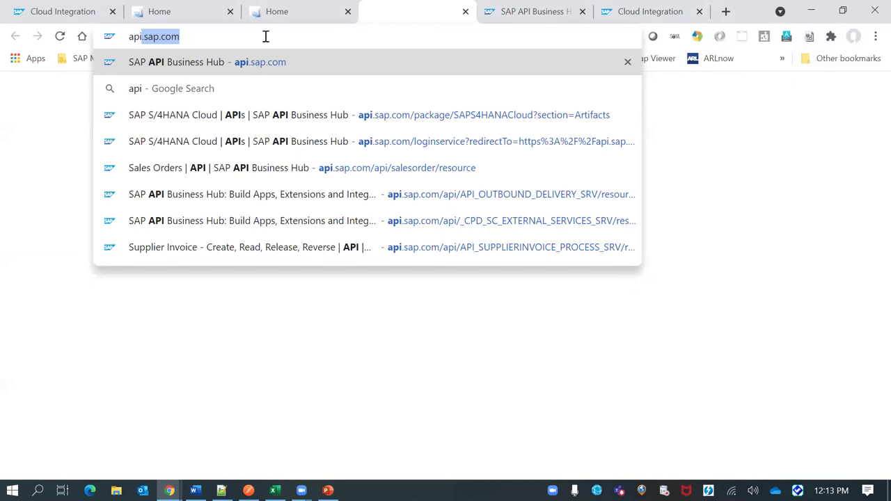
{"action": "key", "text": "Return"}
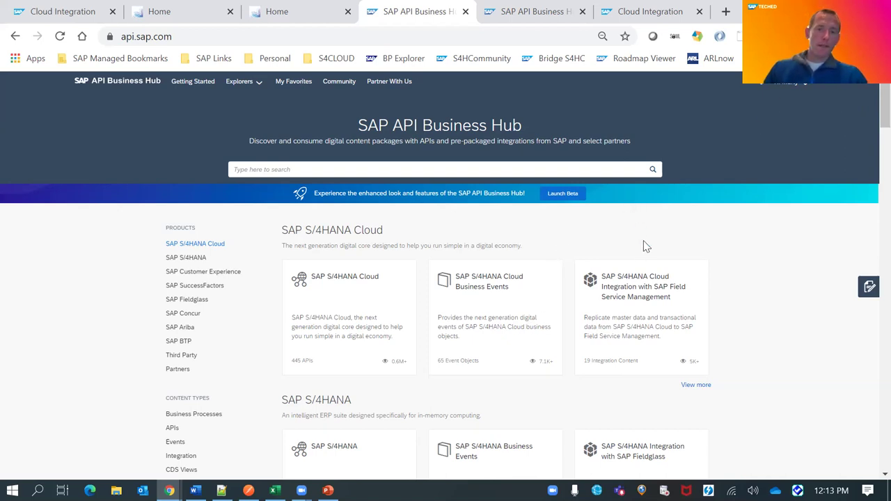
Look over the product and content categories and open the SAP S/4HANA Cloud API package.
{"action": "scroll", "coordinate": [473, 296], "scroll_direction": "down", "scroll_amount": 2}
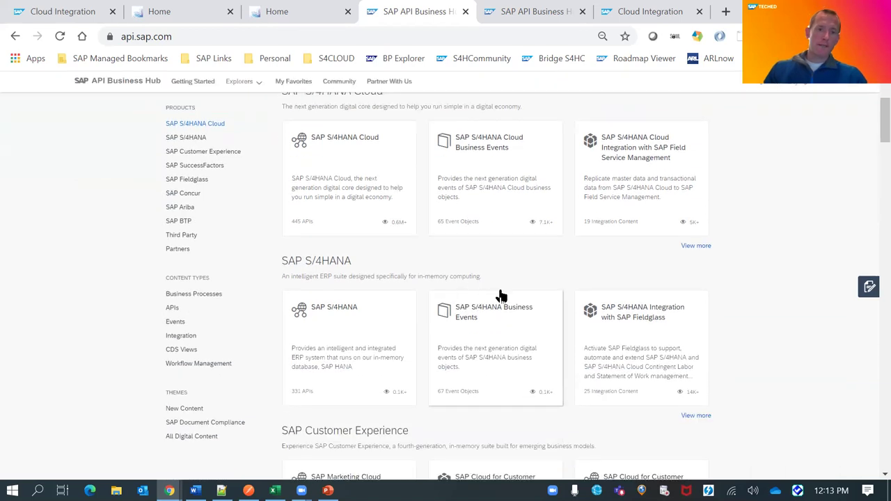
{"action": "scroll", "coordinate": [216, 204], "scroll_direction": "up", "scroll_amount": 1}
{"action": "scroll", "coordinate": [224, 301], "scroll_direction": "down", "scroll_amount": 1}
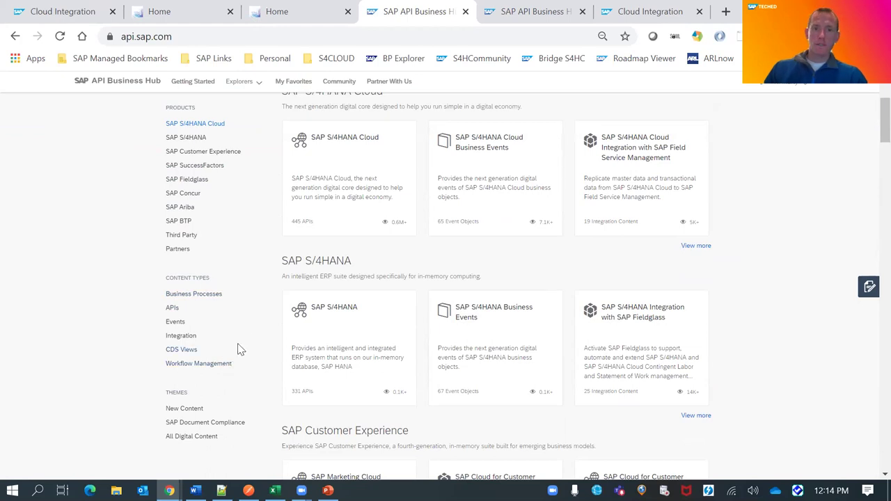
{"action": "scroll", "coordinate": [335, 223], "scroll_direction": "up", "scroll_amount": 3}
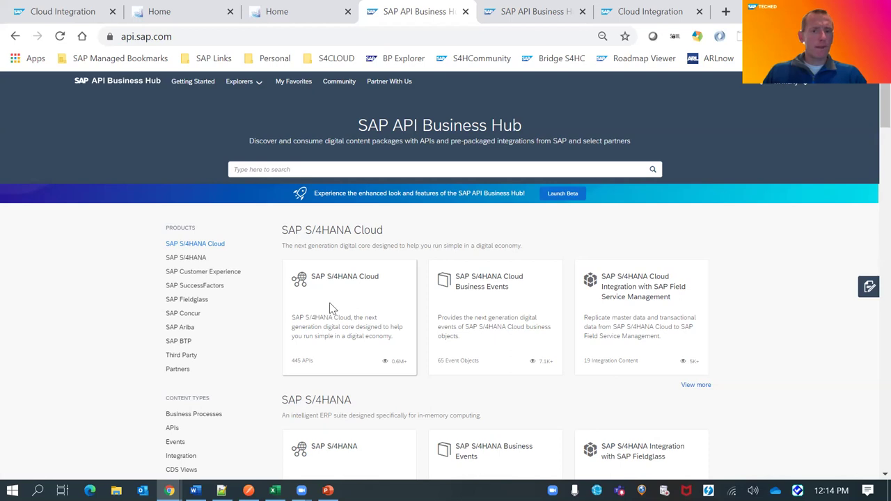
{"action": "left_click", "coordinate": [331, 309]}
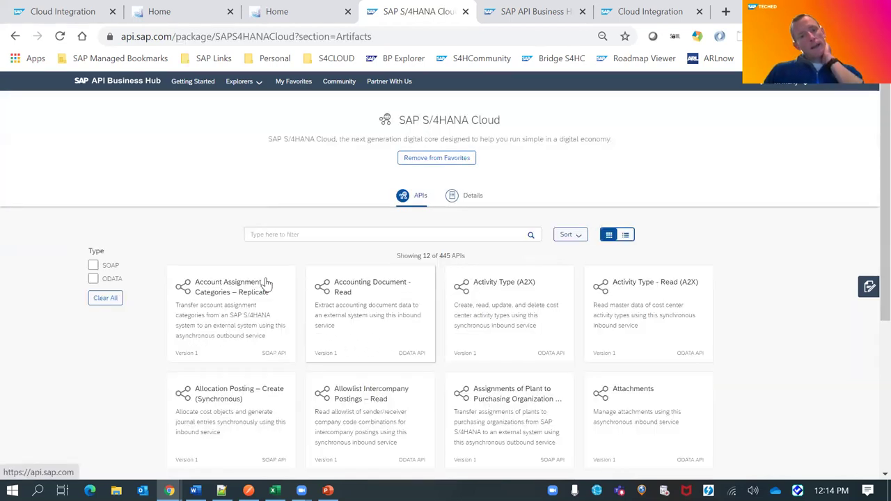
Filter the package's APIs by "Purchase ORder" and open the Purchase Order OData API.
{"action": "left_click", "coordinate": [266, 235]}
{"action": "scroll", "coordinate": [293, 248], "scroll_direction": "down", "scroll_amount": 1}
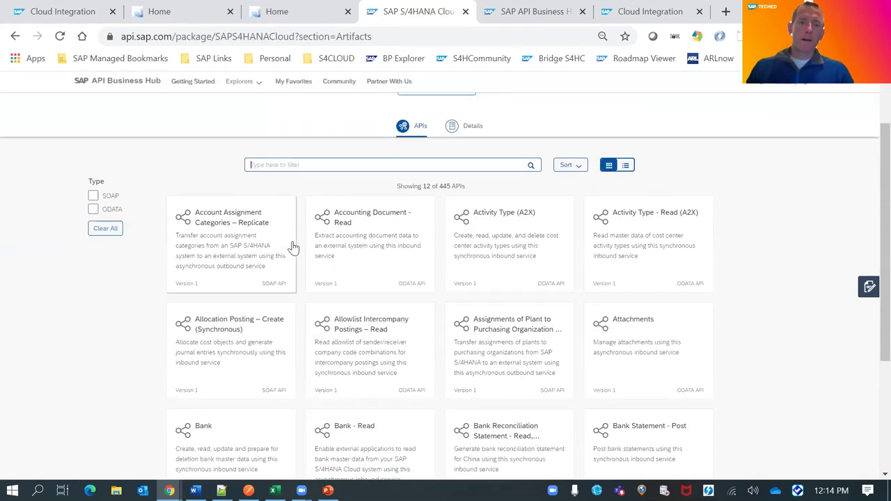
{"action": "type", "text": "Purchase ORder"}
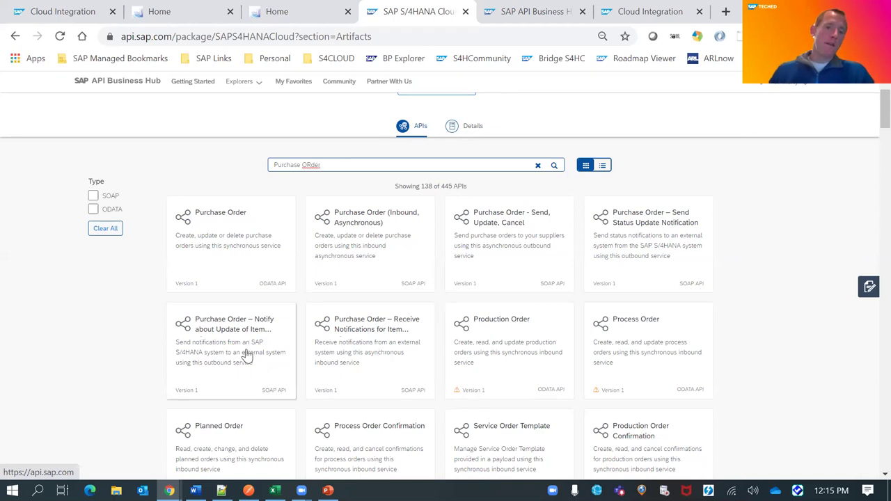
{"action": "left_click", "coordinate": [254, 260]}
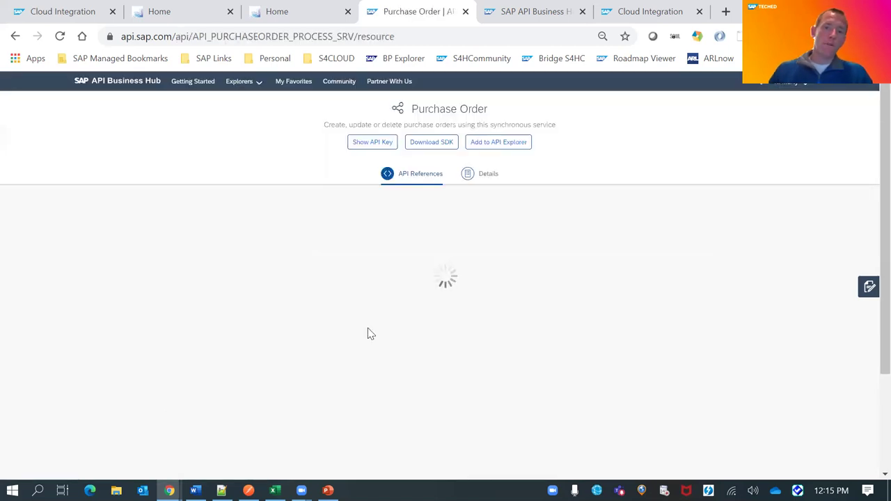
{"action": "left_click", "coordinate": [410, 239]}
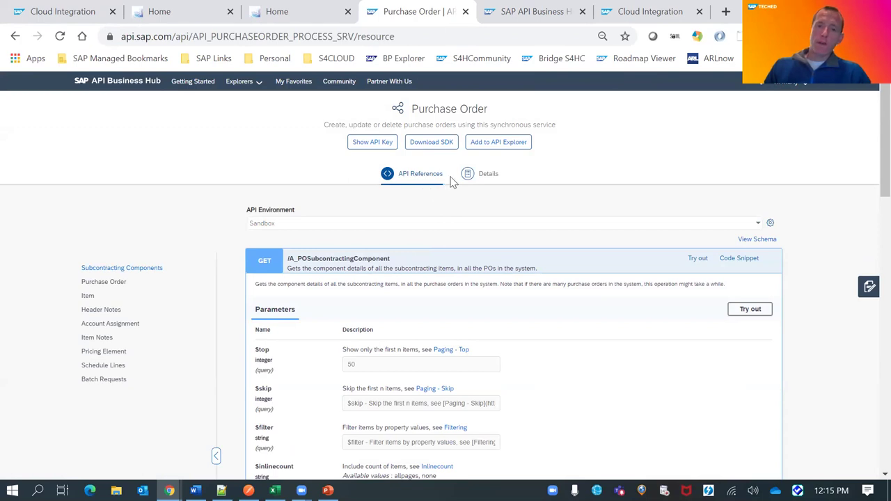
Open the Purchase Order API's details and highlight the service name API_PURCHASEORDER_PROCESS_SRV in the sandbox URL.
{"action": "left_click", "coordinate": [487, 174]}
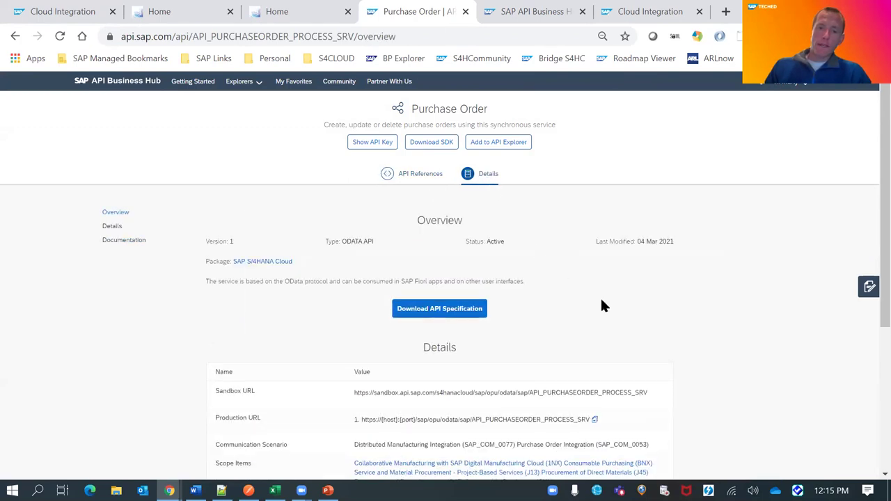
{"action": "scroll", "coordinate": [612, 298], "scroll_direction": "down", "scroll_amount": 3}
{"action": "scroll", "coordinate": [610, 298], "scroll_direction": "up", "scroll_amount": 3}
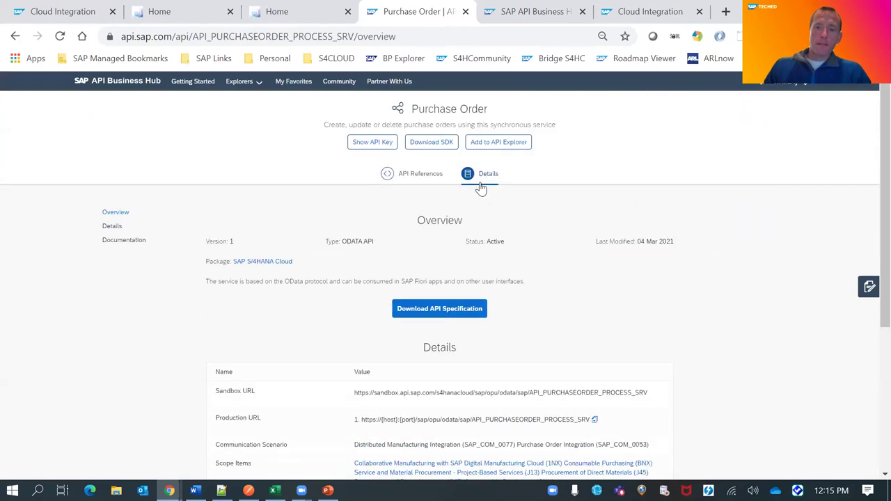
{"action": "scroll", "coordinate": [527, 217], "scroll_direction": "down", "scroll_amount": 1}
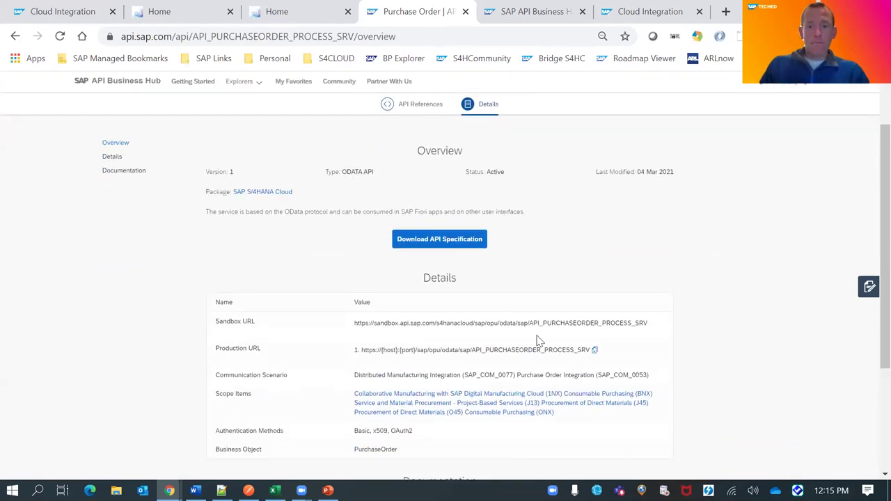
{"action": "left_click_drag", "start_coordinate": [527, 327], "coordinate": [648, 332]}
Download the Purchase Order API specification as JSON and show the downloaded file in its folder.
{"action": "scroll", "coordinate": [566, 272], "scroll_direction": "down", "scroll_amount": 1}
{"action": "left_click", "coordinate": [463, 172]}
{"action": "left_click", "coordinate": [457, 198]}
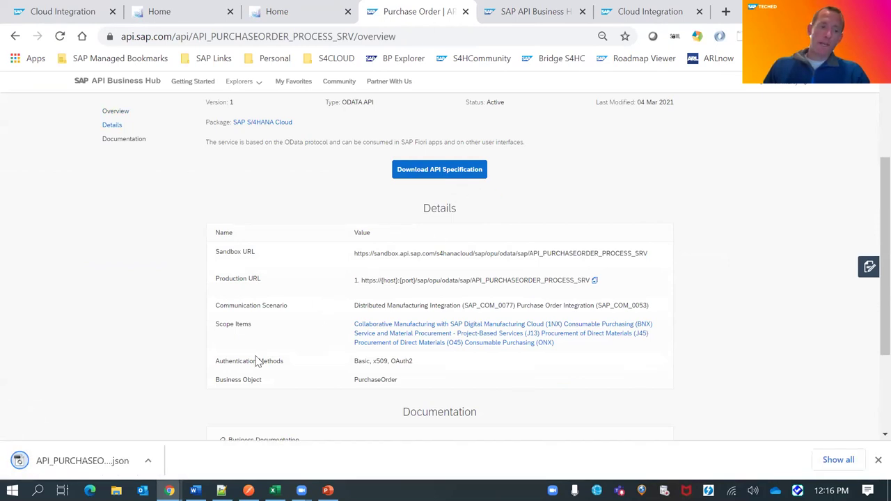
{"action": "right_click", "coordinate": [123, 462]}
{"action": "left_click", "coordinate": [155, 425]}
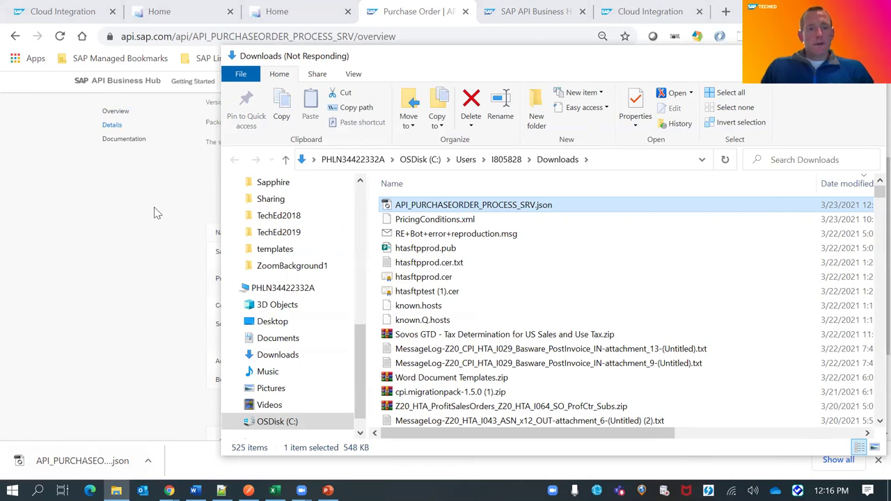
Return to the browser and review the Purchase Order API's details, highlighting the Scope Items entry.
{"action": "left_click", "coordinate": [174, 255]}
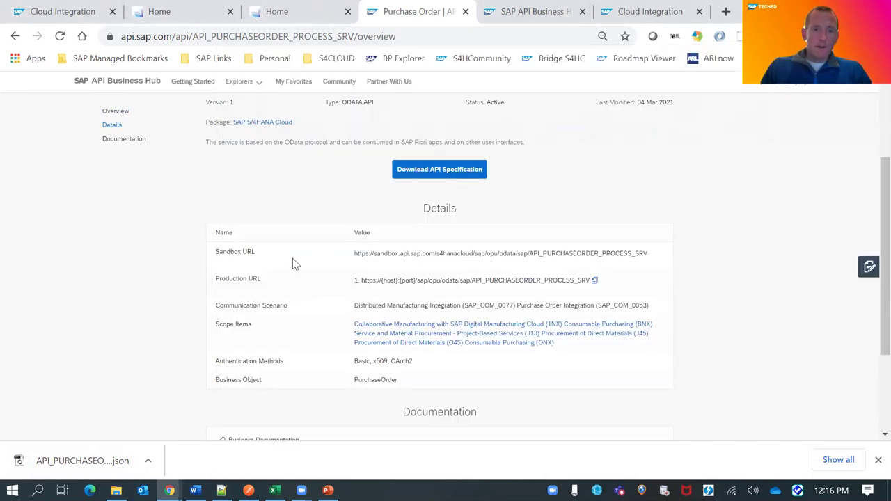
{"action": "scroll", "coordinate": [306, 258], "scroll_direction": "down", "scroll_amount": 2}
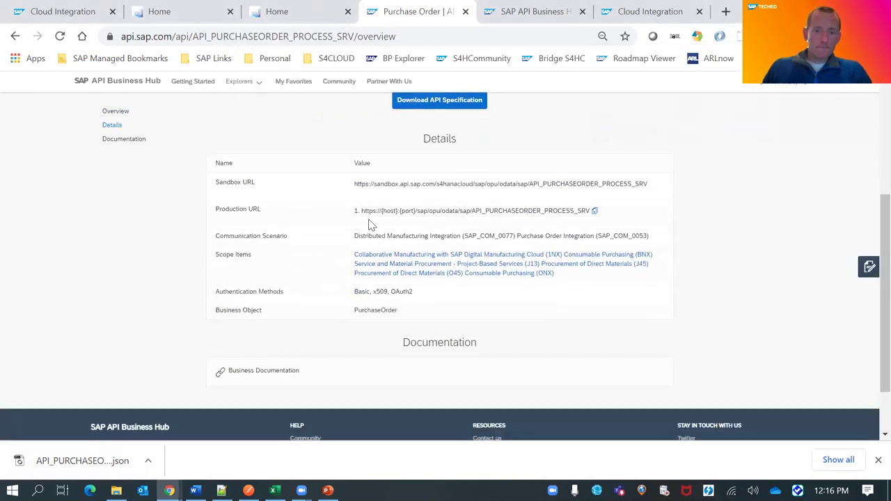
{"action": "scroll", "coordinate": [379, 195], "scroll_direction": "up", "scroll_amount": 3}
{"action": "triple_click", "coordinate": [420, 111]}
{"action": "scroll", "coordinate": [358, 169], "scroll_direction": "down", "scroll_amount": 2}
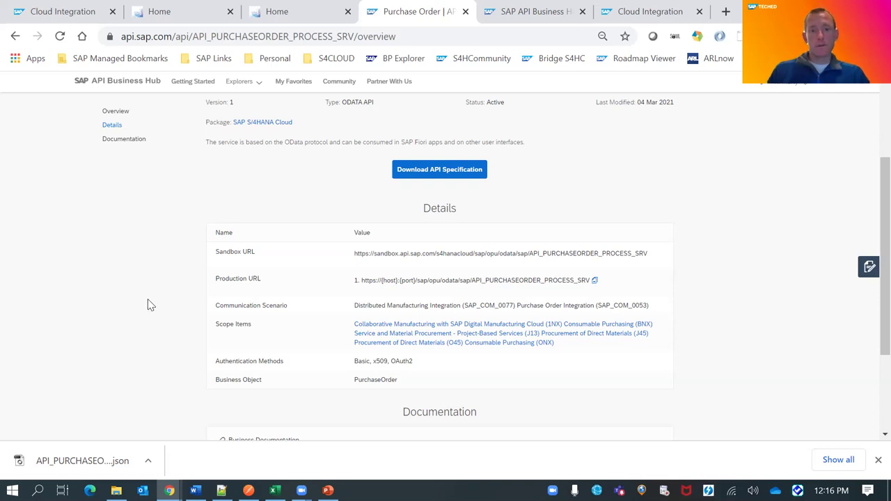
{"action": "scroll", "coordinate": [194, 334], "scroll_direction": "down", "scroll_amount": 1}
{"action": "scroll", "coordinate": [274, 340], "scroll_direction": "up", "scroll_amount": 1}
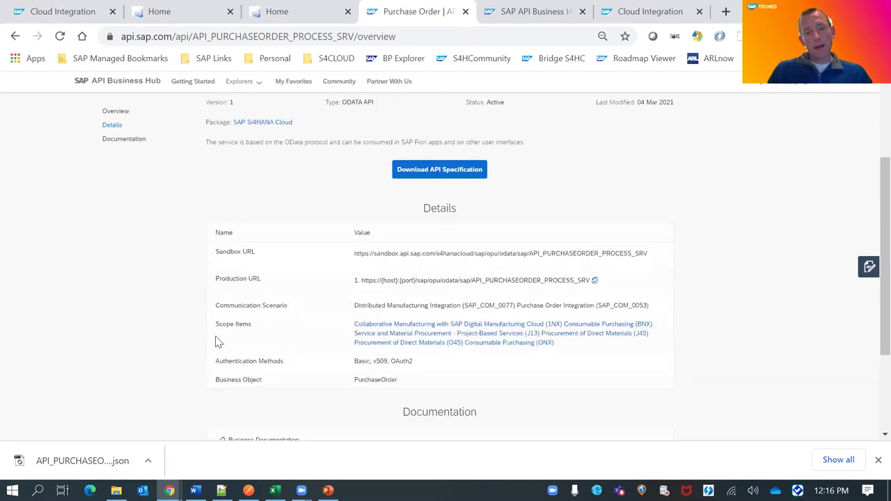
{"action": "left_click_drag", "start_coordinate": [213, 327], "coordinate": [562, 344]}
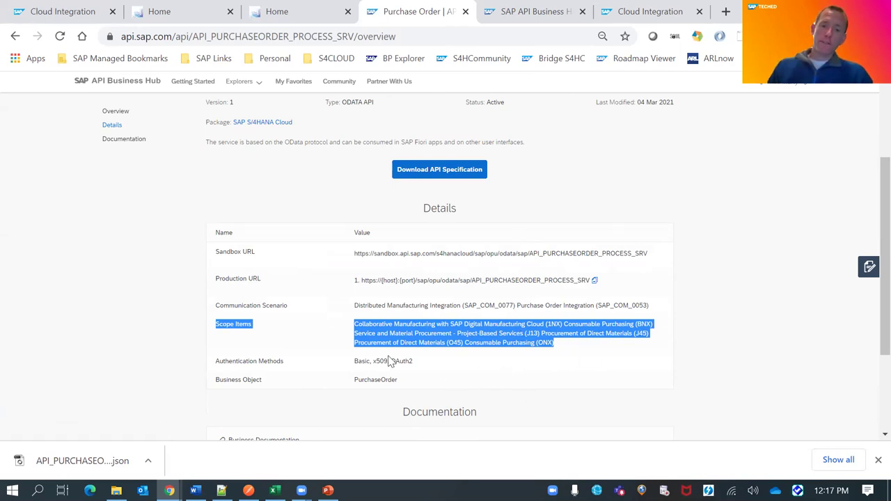
Open the API's Business Documentation and read the Use section of the Purchase Order topic.
{"action": "scroll", "coordinate": [373, 354], "scroll_direction": "down", "scroll_amount": 1}
{"action": "scroll", "coordinate": [301, 310], "scroll_direction": "down", "scroll_amount": 1}
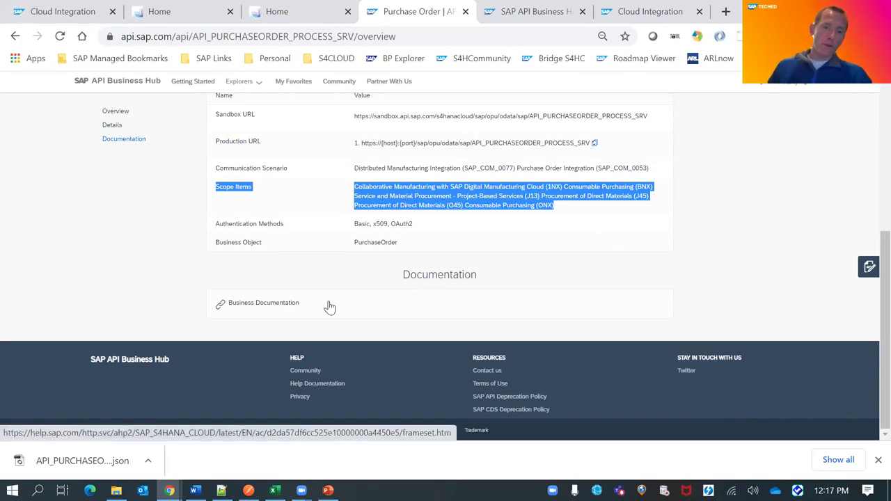
{"action": "left_click", "coordinate": [264, 307]}
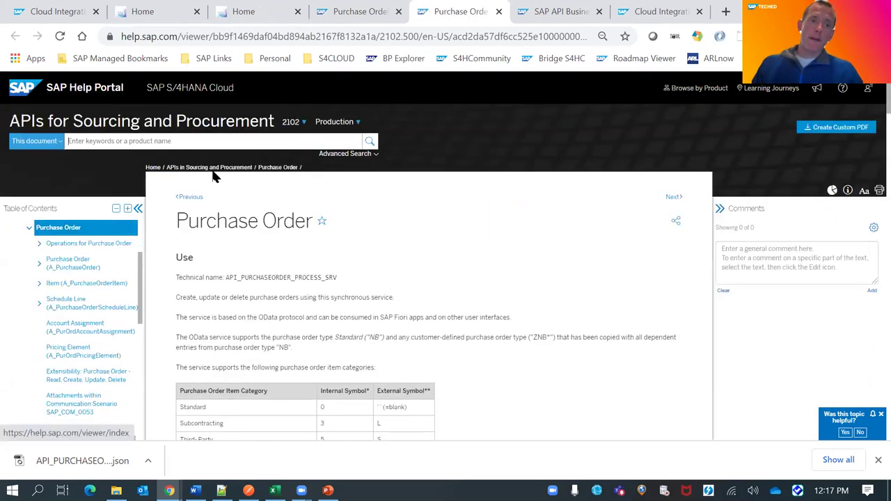
{"action": "scroll", "coordinate": [328, 296], "scroll_direction": "down", "scroll_amount": 2}
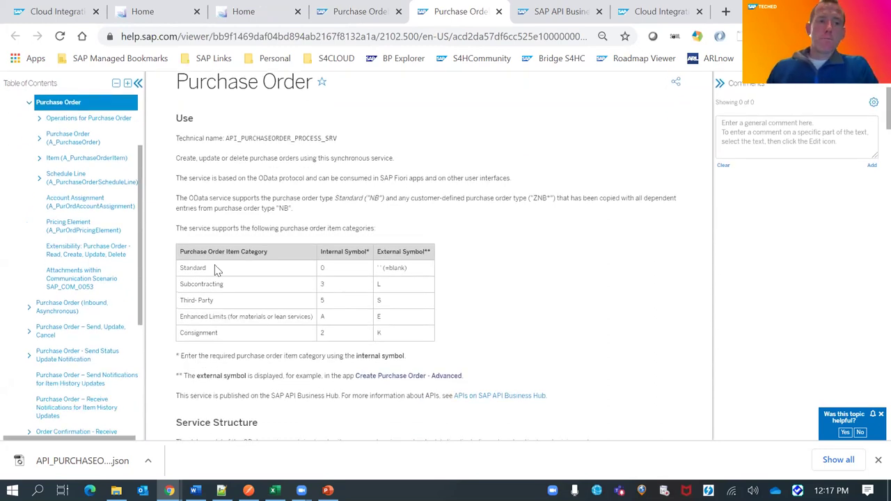
Open the Purchase Order (A_PurchaseOrder) topic and examine which header properties are optional, mandatory or read-only.
{"action": "left_click", "coordinate": [38, 140]}
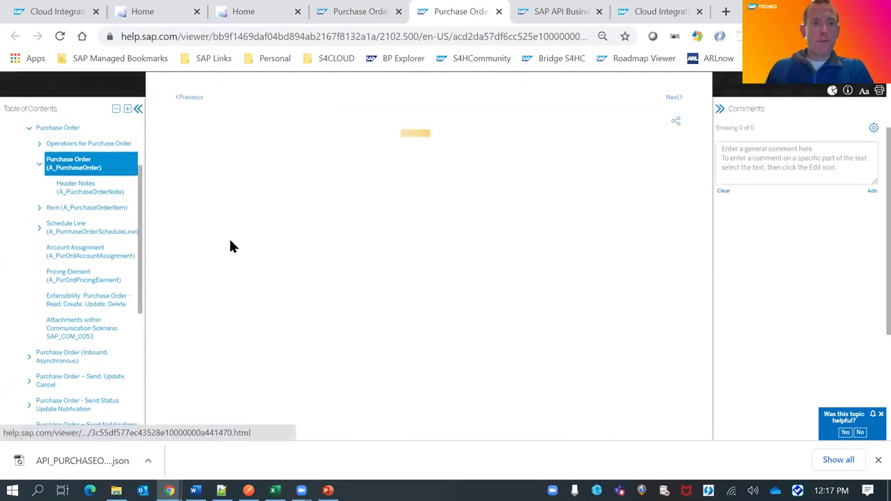
{"action": "scroll", "coordinate": [469, 278], "scroll_direction": "down", "scroll_amount": 1}
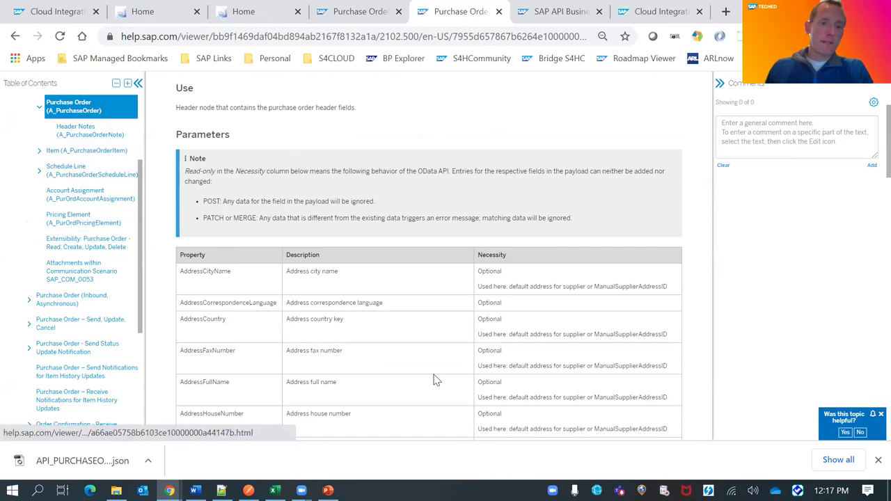
{"action": "scroll", "coordinate": [434, 378], "scroll_direction": "down", "scroll_amount": 6}
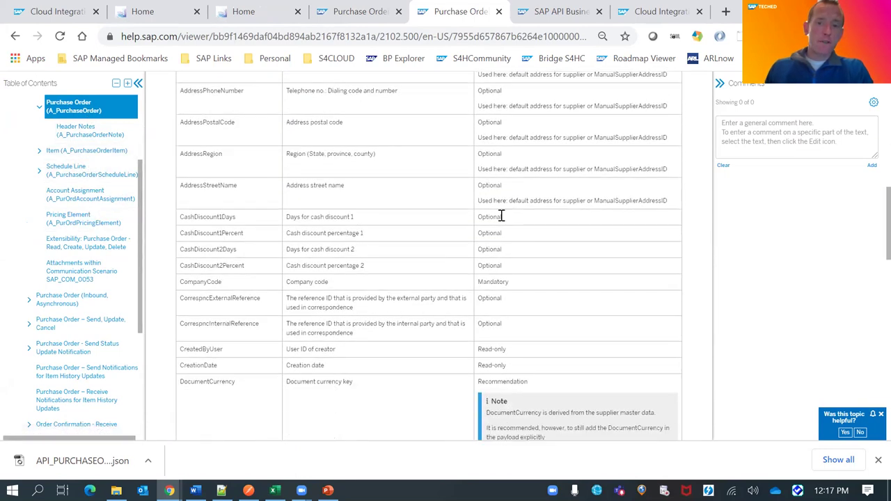
{"action": "scroll", "coordinate": [501, 217], "scroll_direction": "up", "scroll_amount": 5}
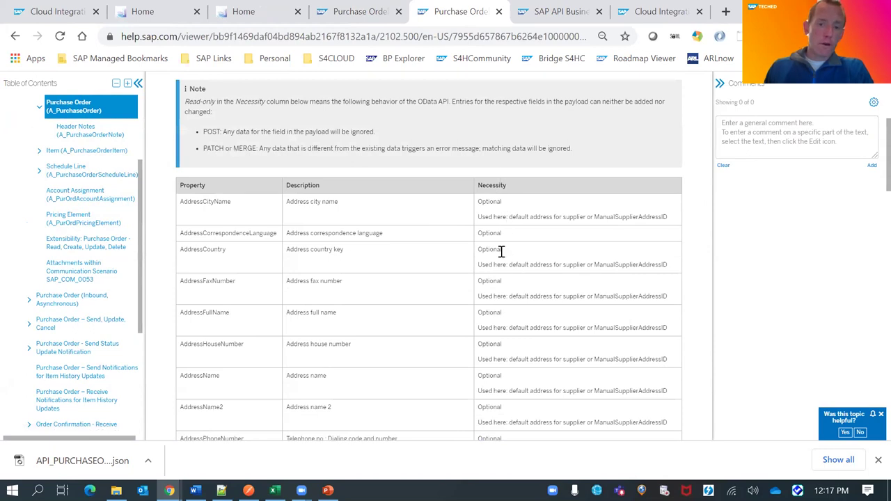
{"action": "scroll", "coordinate": [502, 252], "scroll_direction": "down", "scroll_amount": 10}
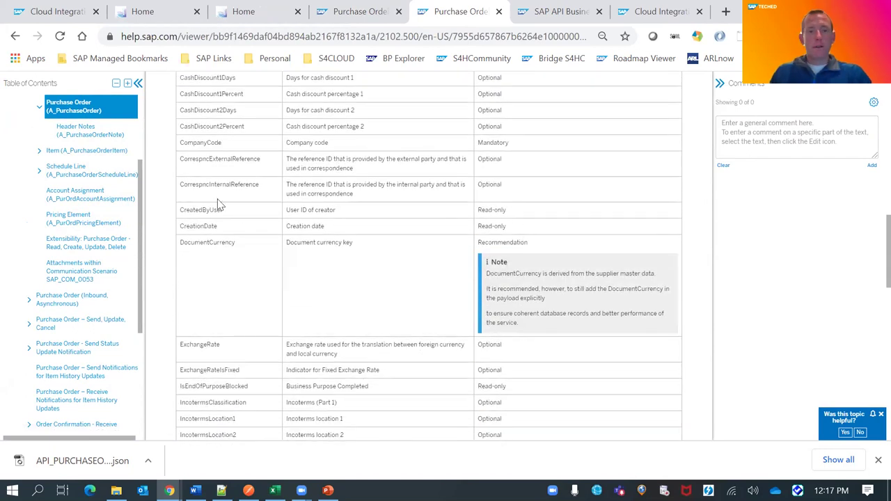
{"action": "left_click_drag", "start_coordinate": [180, 202], "coordinate": [517, 224]}
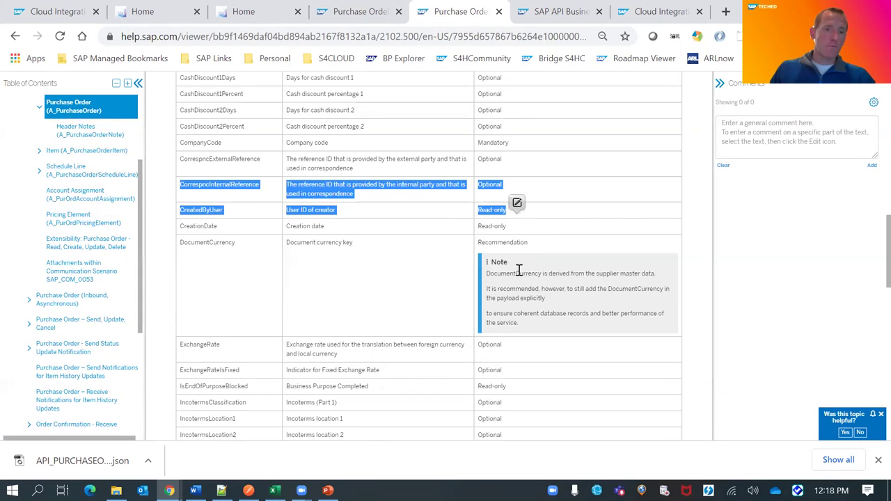
{"action": "left_click_drag", "start_coordinate": [512, 254], "coordinate": [509, 229]}
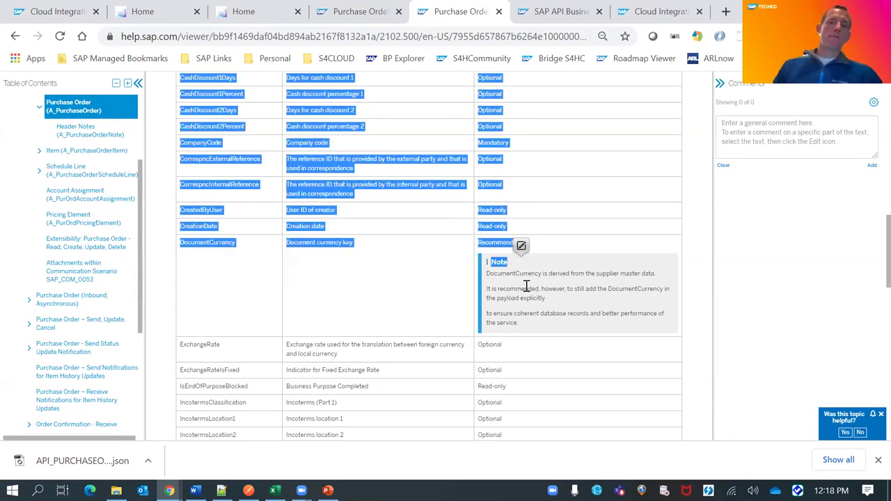
Open the downloaded API_PURCHASEORDER_PROCESS_SRV.json in Notepad++ and look through the specification's contents.
{"action": "key", "text": "alt+Tab"}
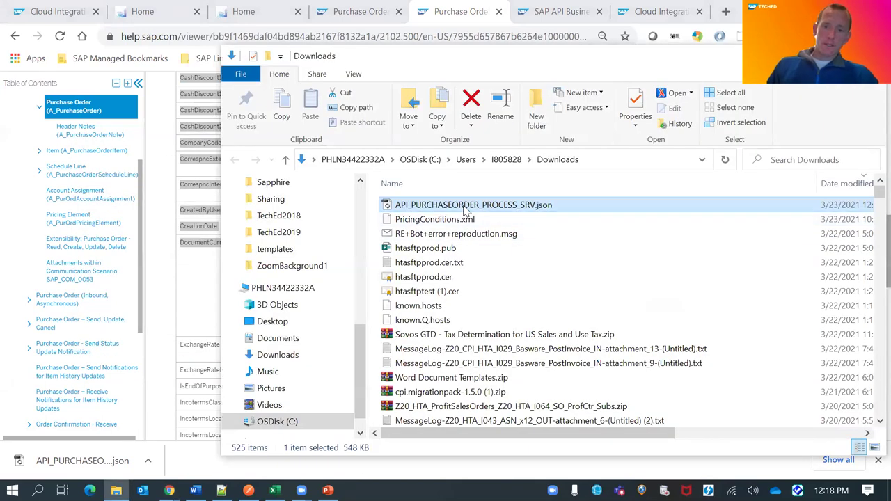
{"action": "right_click", "coordinate": [465, 211]}
{"action": "left_click", "coordinate": [427, 181]}
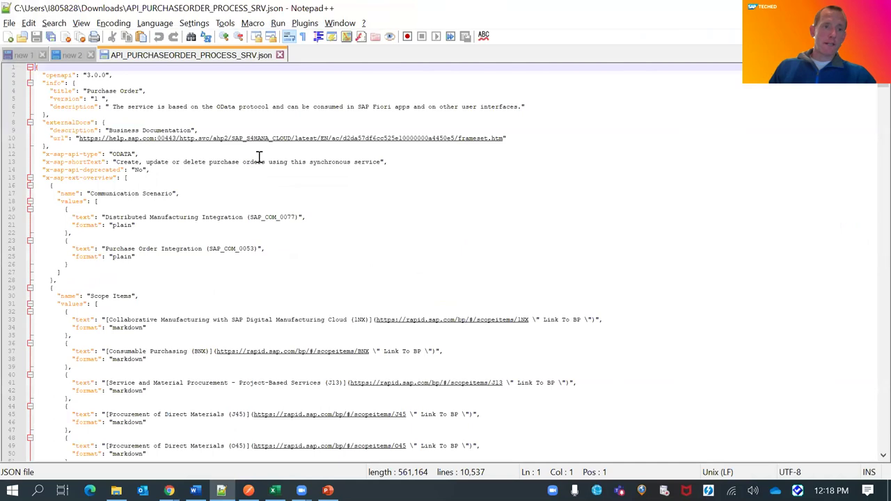
{"action": "scroll", "coordinate": [260, 158], "scroll_direction": "down", "scroll_amount": 20}
{"action": "scroll", "coordinate": [259, 157], "scroll_direction": "down", "scroll_amount": 20}
{"action": "scroll", "coordinate": [259, 158], "scroll_direction": "down", "scroll_amount": 20}
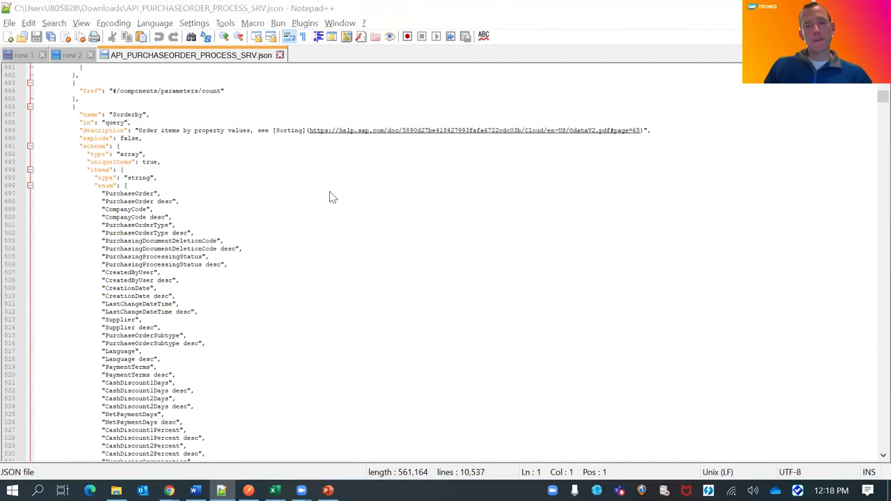
Return to the browser and review the Purchase Order API's details, highlighting the Communication Scenario values and the Documentation section.
{"action": "key", "text": "alt+Tab"}
{"action": "key", "text": "Tab"}
{"action": "left_click", "coordinate": [329, 19]}
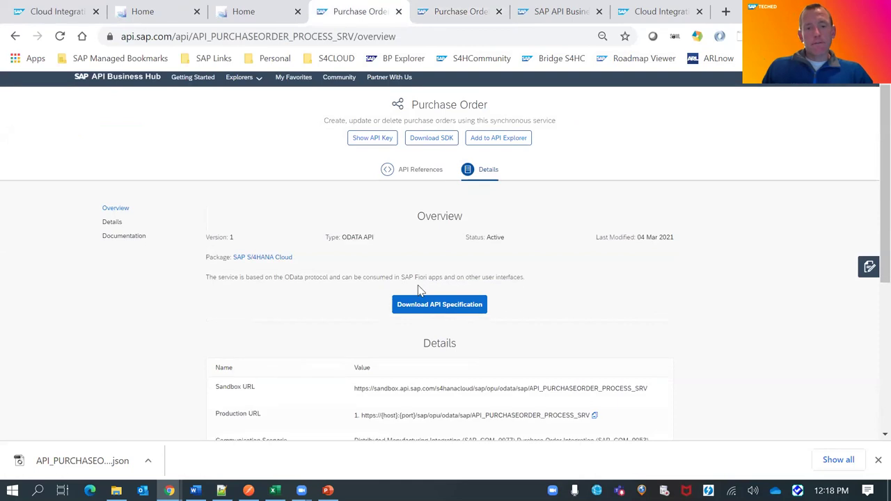
{"action": "scroll", "coordinate": [418, 288], "scroll_direction": "down", "scroll_amount": 3}
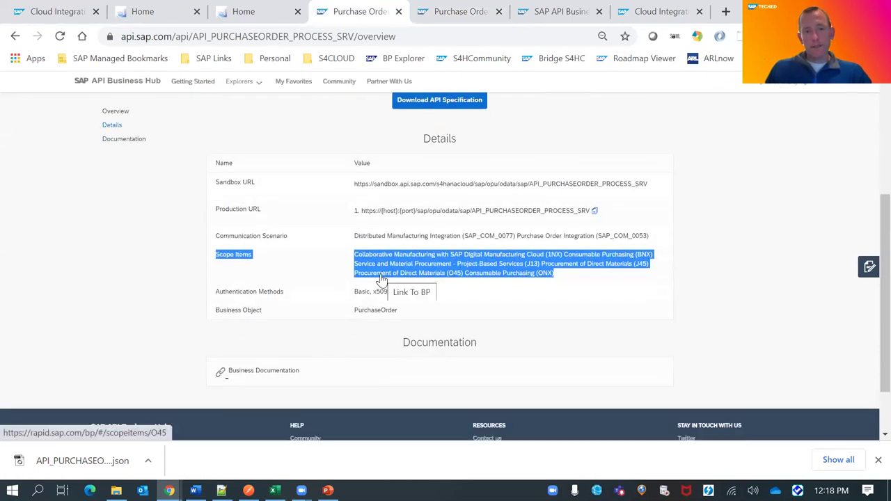
{"action": "left_click", "coordinate": [384, 240]}
{"action": "left_click_drag", "start_coordinate": [353, 239], "coordinate": [651, 242]}
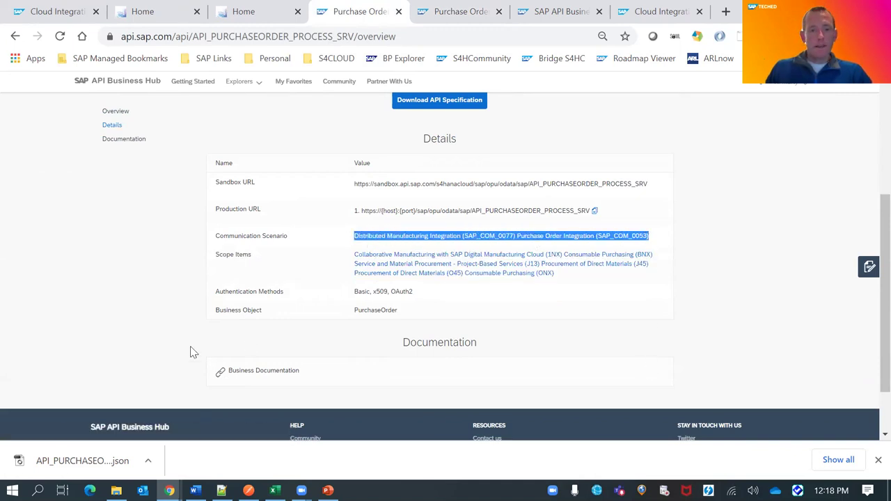
{"action": "left_click_drag", "start_coordinate": [192, 355], "coordinate": [306, 373]}
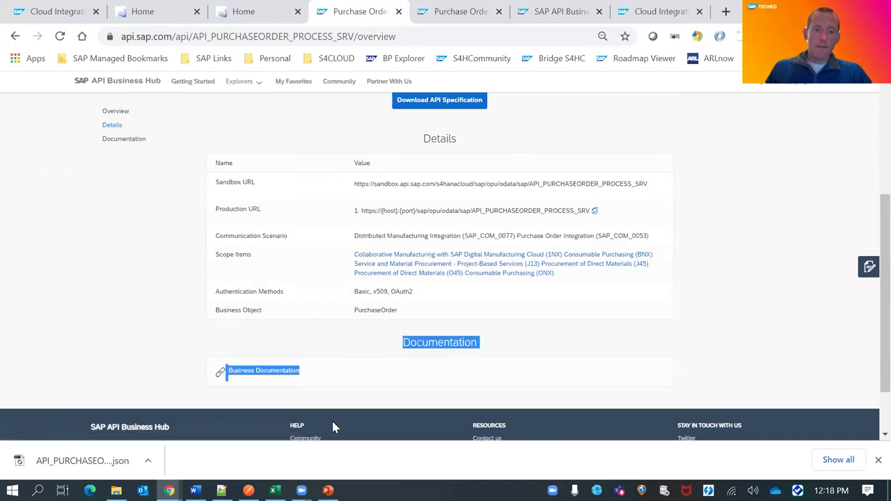
{"action": "scroll", "coordinate": [188, 283], "scroll_direction": "up", "scroll_amount": 3}
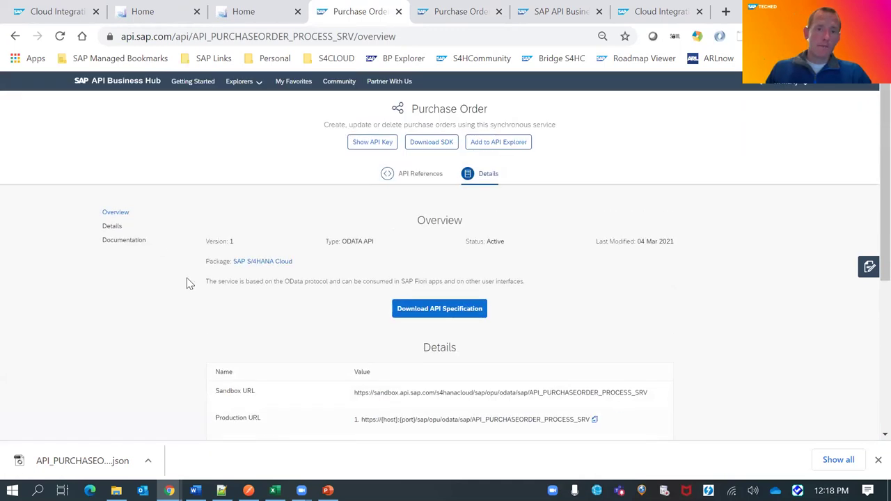
{"action": "scroll", "coordinate": [256, 282], "scroll_direction": "down", "scroll_amount": 1}
{"action": "scroll", "coordinate": [256, 282], "scroll_direction": "up", "scroll_amount": 1}
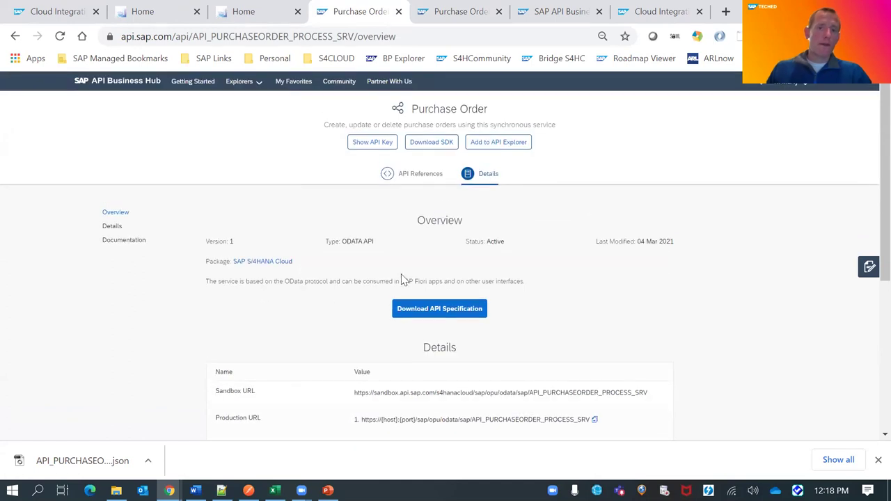
Open the API References for Purchase Order, enable trying out GET /A_PurchaseOrder, and check the available API environments.
{"action": "left_click", "coordinate": [421, 174]}
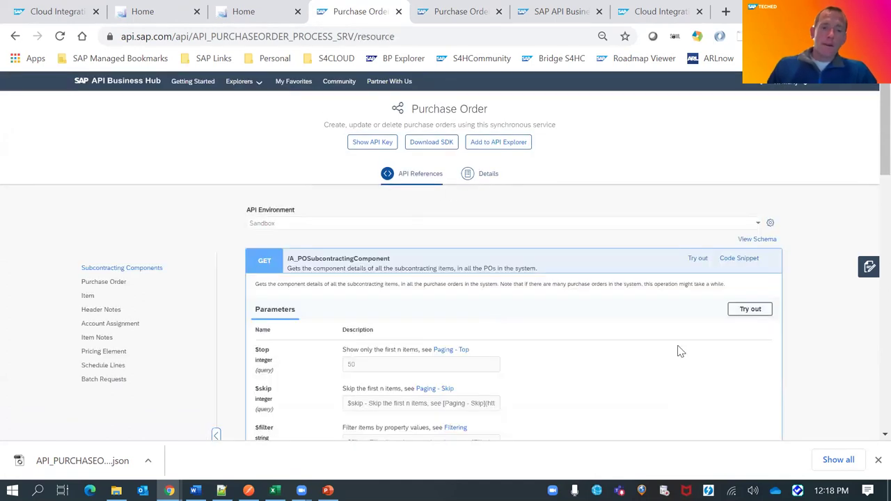
{"action": "left_click", "coordinate": [99, 285]}
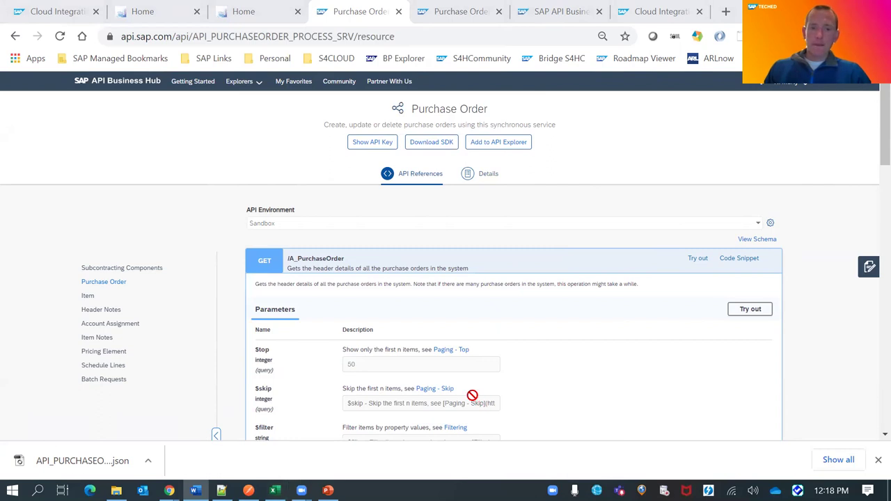
{"action": "scroll", "coordinate": [476, 397], "scroll_direction": "down", "scroll_amount": 1}
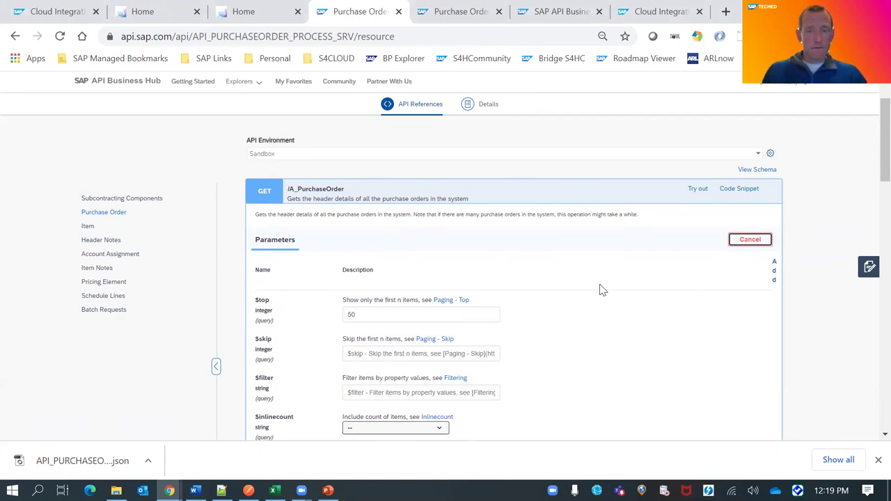
{"action": "scroll", "coordinate": [596, 309], "scroll_direction": "up", "scroll_amount": 1}
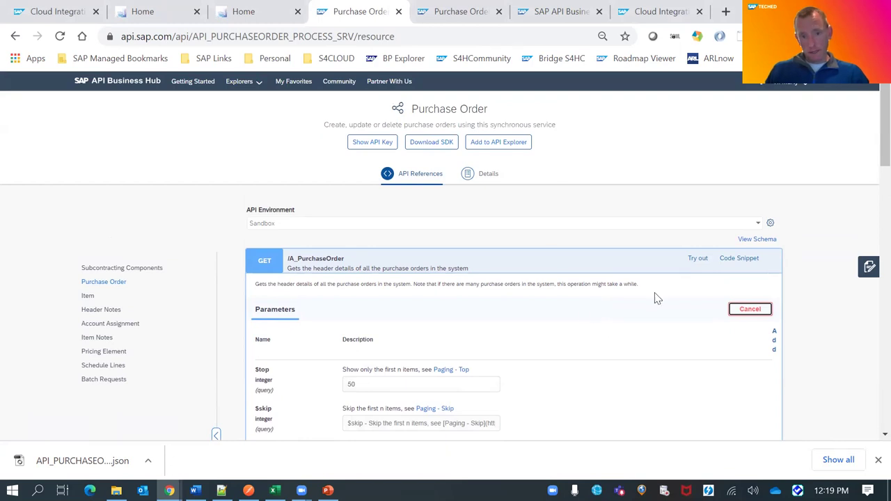
{"action": "left_click", "coordinate": [758, 225]}
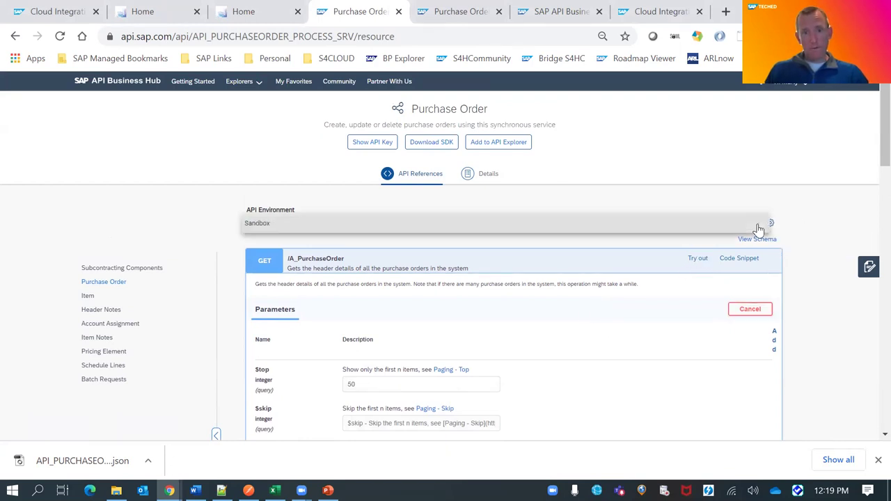
{"action": "left_click", "coordinate": [780, 226]}
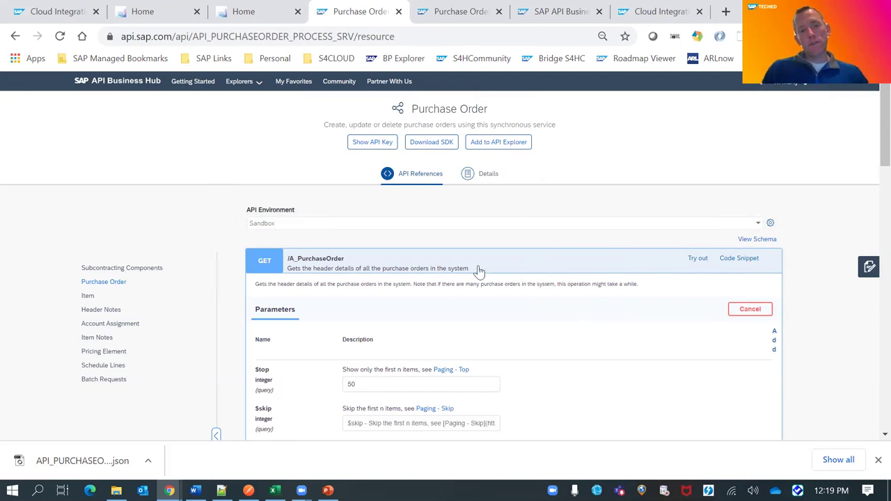
Set the $top parameter of GET /A_PurchaseOrder to 5.
{"action": "scroll", "coordinate": [453, 298], "scroll_direction": "down", "scroll_amount": 1}
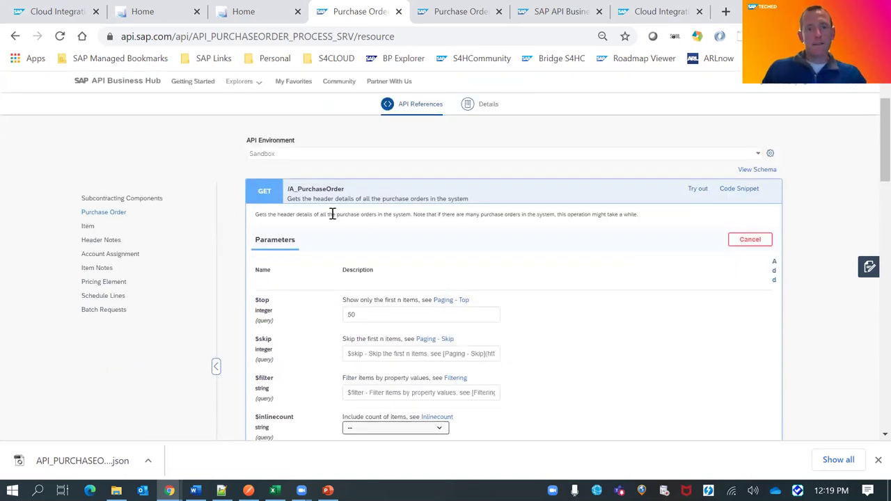
{"action": "scroll", "coordinate": [435, 244], "scroll_direction": "down", "scroll_amount": 1}
{"action": "left_click_drag", "start_coordinate": [382, 244], "coordinate": [348, 243]}
{"action": "type", "text": "5"}
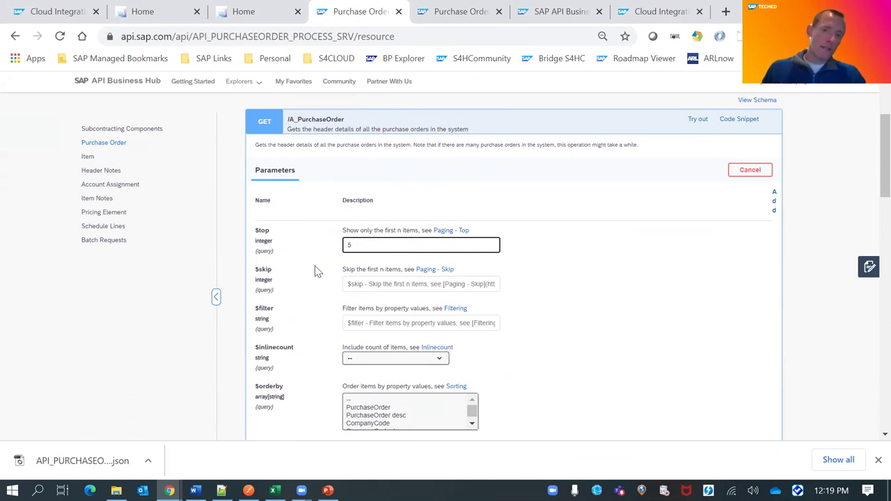
Select to_PurchaseOrderItem for the $expand parameter and execute the GET /A_PurchaseOrder request.
{"action": "scroll", "coordinate": [317, 271], "scroll_direction": "down", "scroll_amount": 4}
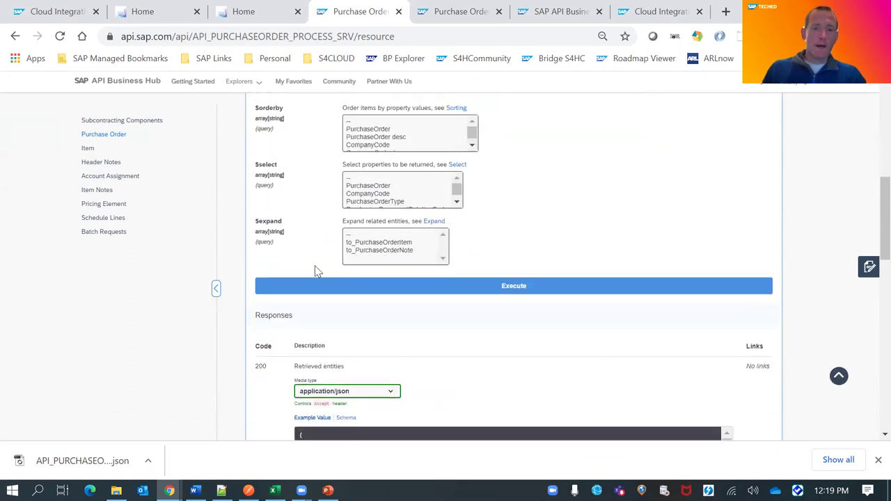
{"action": "left_click", "coordinate": [397, 244]}
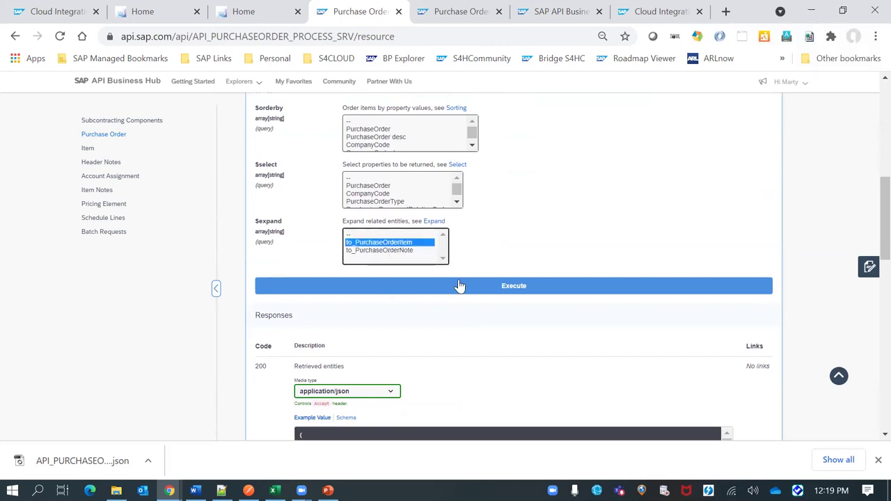
{"action": "scroll", "coordinate": [477, 278], "scroll_direction": "up", "scroll_amount": 3}
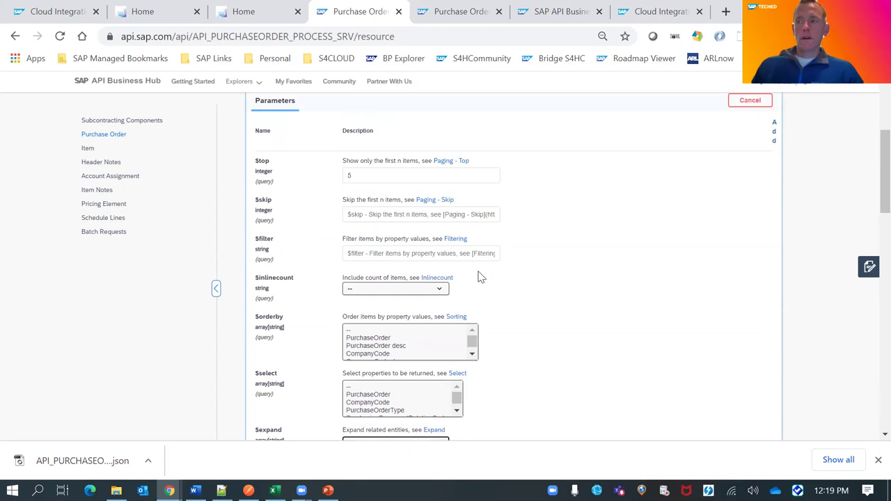
{"action": "scroll", "coordinate": [479, 275], "scroll_direction": "down", "scroll_amount": 2}
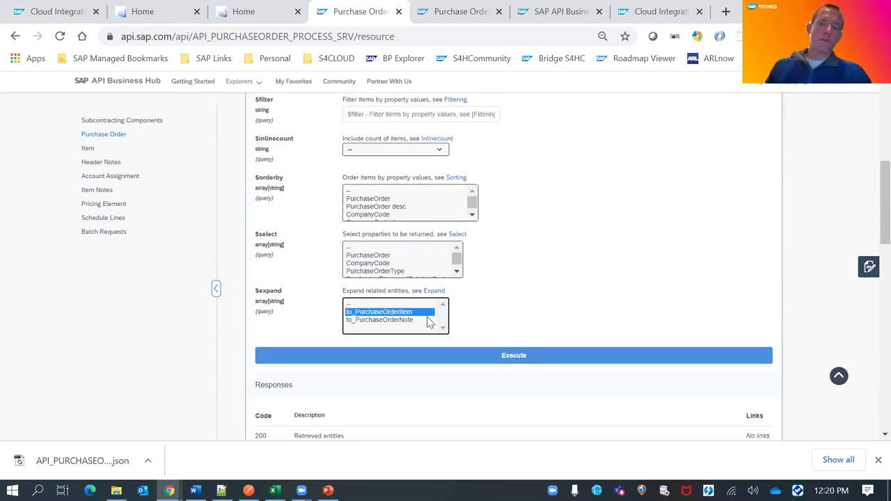
{"action": "left_click", "coordinate": [491, 358]}
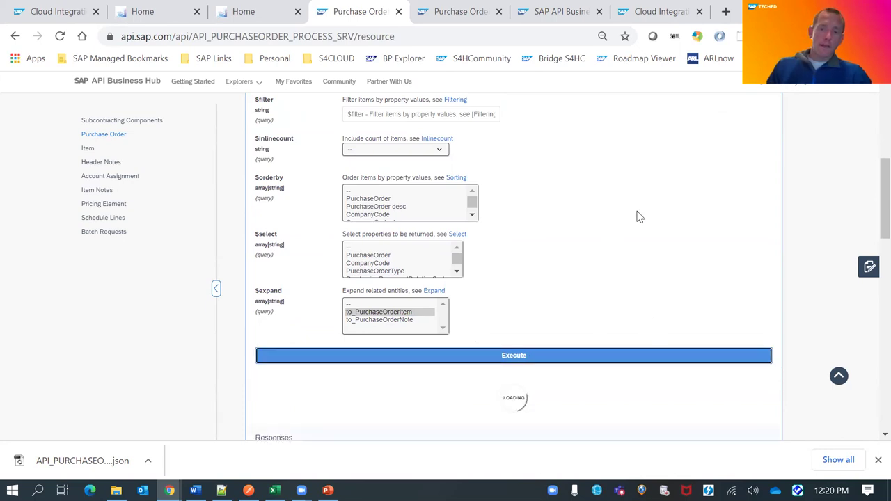
Examine the request URL of the response, highlighting the part from /A_PurchaseOrder through the query parameters.
{"action": "scroll", "coordinate": [640, 217], "scroll_direction": "down", "scroll_amount": 3}
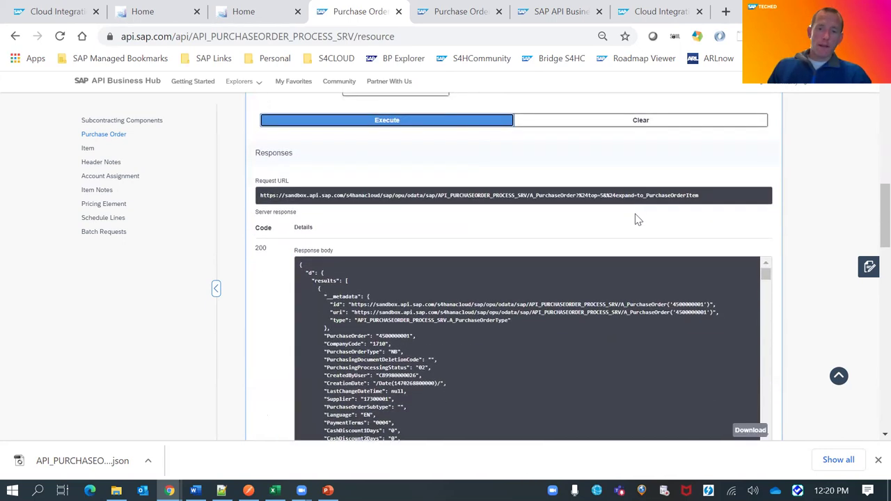
{"action": "scroll", "coordinate": [613, 230], "scroll_direction": "down", "scroll_amount": 1}
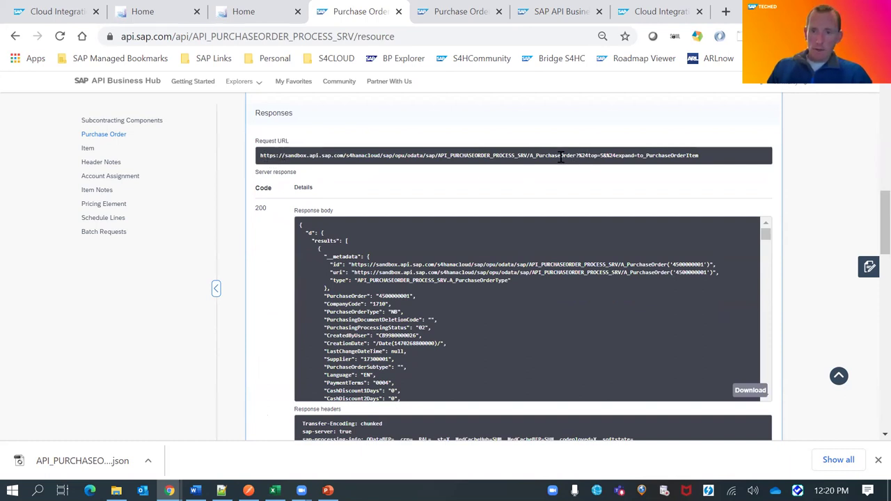
{"action": "left_click_drag", "start_coordinate": [527, 156], "coordinate": [703, 160]}
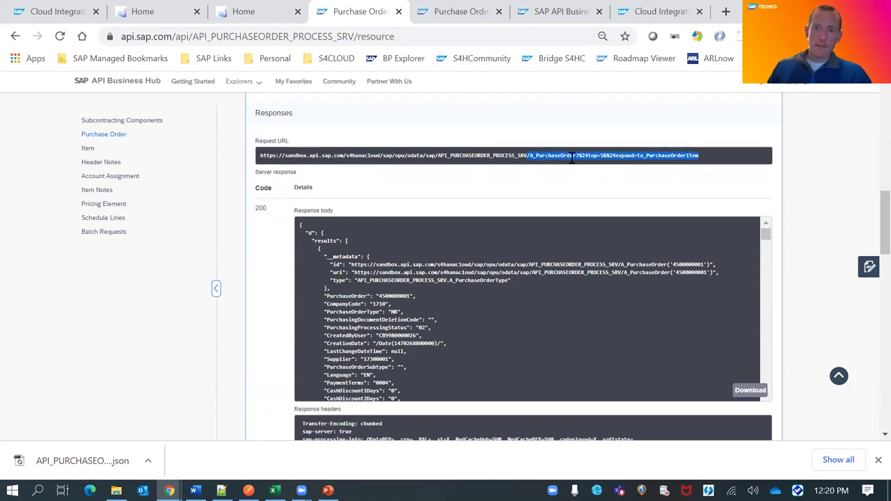
{"action": "left_click", "coordinate": [537, 155], "text": "shift"}
{"action": "left_click", "coordinate": [534, 156], "text": "shift"}
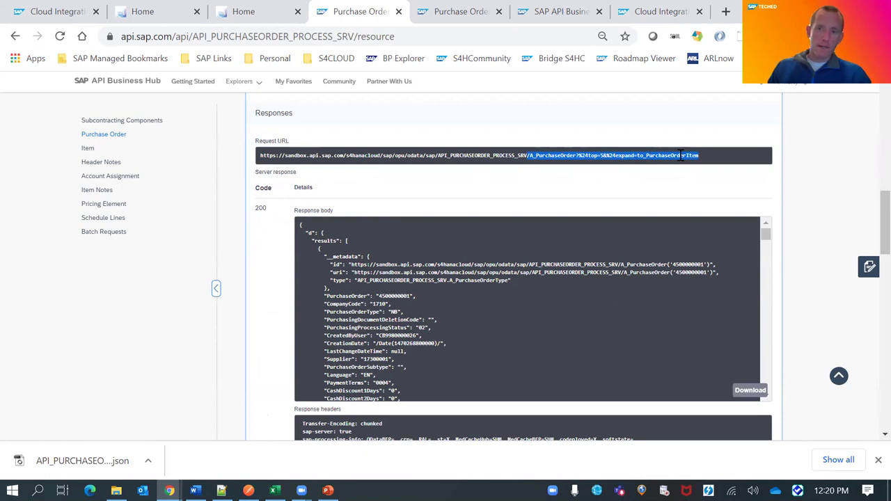
Look through the purchase orders in the response body, highlighting the first record's PurchaseOrder value.
{"action": "left_click", "coordinate": [489, 304]}
{"action": "scroll", "coordinate": [494, 293], "scroll_direction": "down", "scroll_amount": 3}
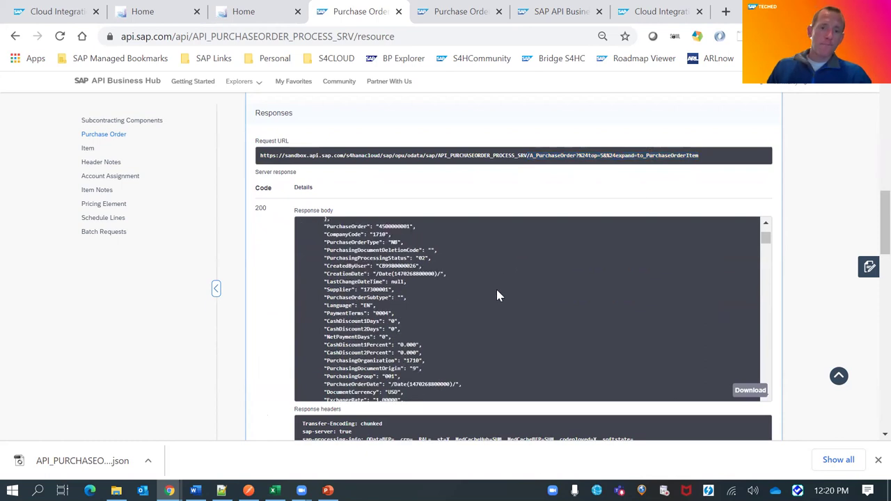
{"action": "scroll", "coordinate": [495, 292], "scroll_direction": "down", "scroll_amount": 2}
{"action": "scroll", "coordinate": [498, 296], "scroll_direction": "down", "scroll_amount": 5}
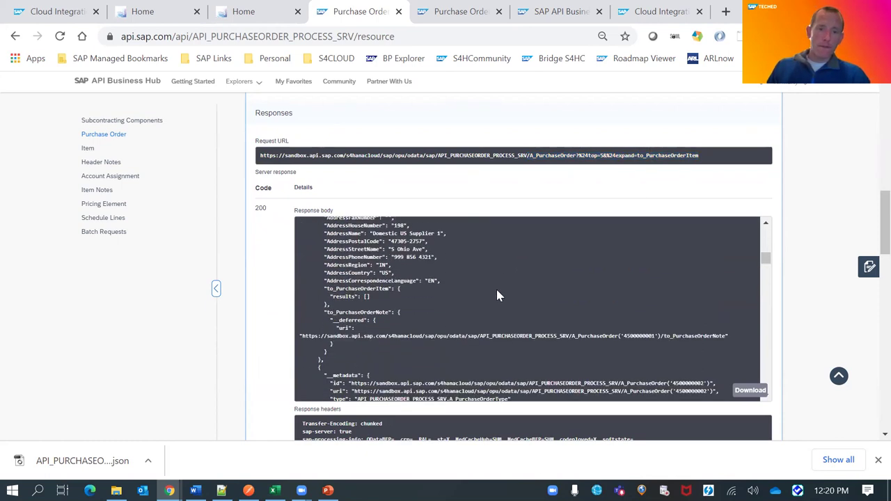
{"action": "scroll", "coordinate": [498, 293], "scroll_direction": "down", "scroll_amount": 2}
{"action": "scroll", "coordinate": [493, 295], "scroll_direction": "up", "scroll_amount": 7}
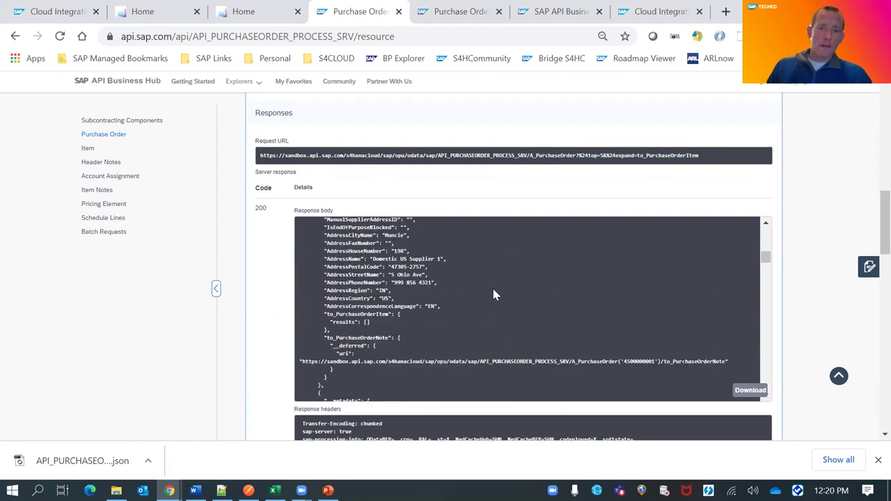
{"action": "scroll", "coordinate": [432, 293], "scroll_direction": "up", "scroll_amount": 3}
{"action": "double_click", "coordinate": [394, 296]}
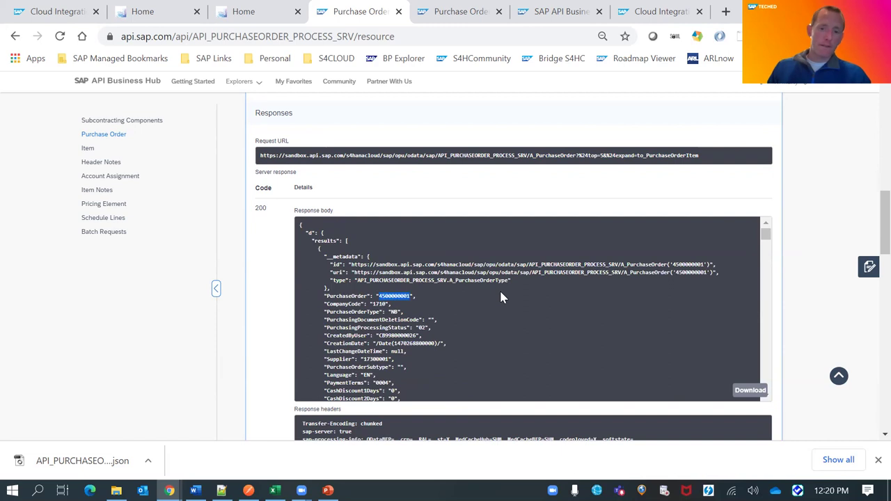
{"action": "scroll", "coordinate": [501, 293], "scroll_direction": "down", "scroll_amount": 8}
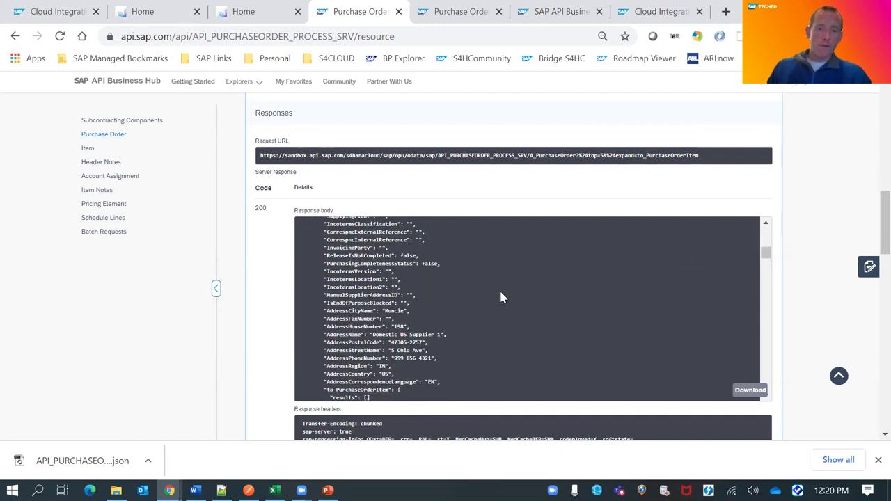
{"action": "scroll", "coordinate": [501, 298], "scroll_direction": "down", "scroll_amount": 3}
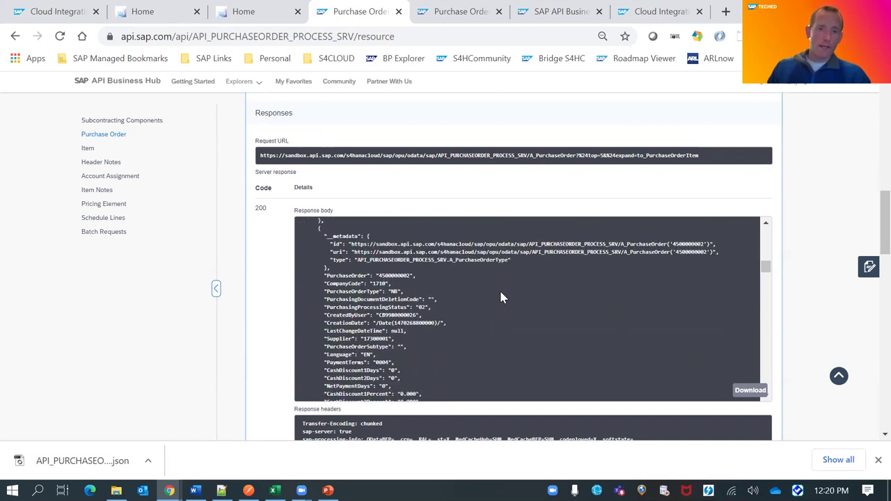
{"action": "scroll", "coordinate": [501, 297], "scroll_direction": "down", "scroll_amount": 10}
{"action": "scroll", "coordinate": [502, 297], "scroll_direction": "down", "scroll_amount": 10}
{"action": "scroll", "coordinate": [501, 298], "scroll_direction": "down", "scroll_amount": 10}
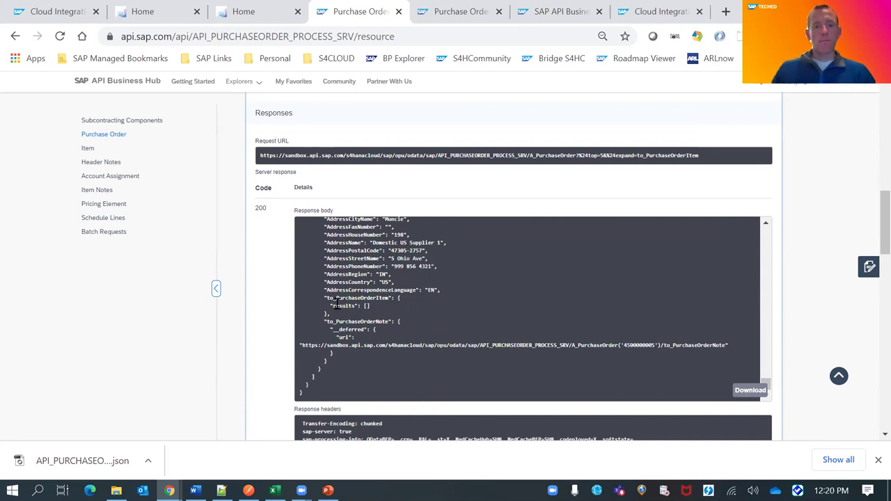
Examine the last purchase order in the response, highlighting to_PurchaseOrderItem, PurchaseOrderType, PaymentTerms and PurchasingOrganization.
{"action": "left_click_drag", "start_coordinate": [323, 300], "coordinate": [328, 314]}
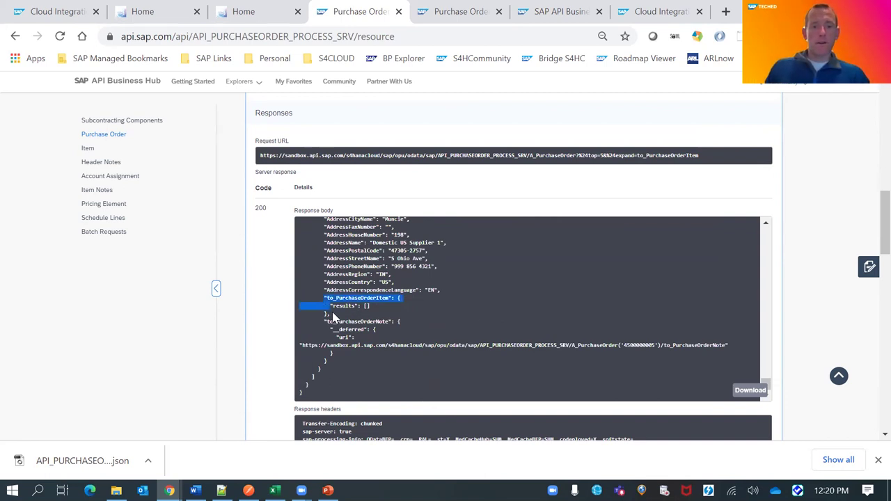
{"action": "left_click", "coordinate": [383, 307]}
{"action": "scroll", "coordinate": [382, 305], "scroll_direction": "up", "scroll_amount": 6}
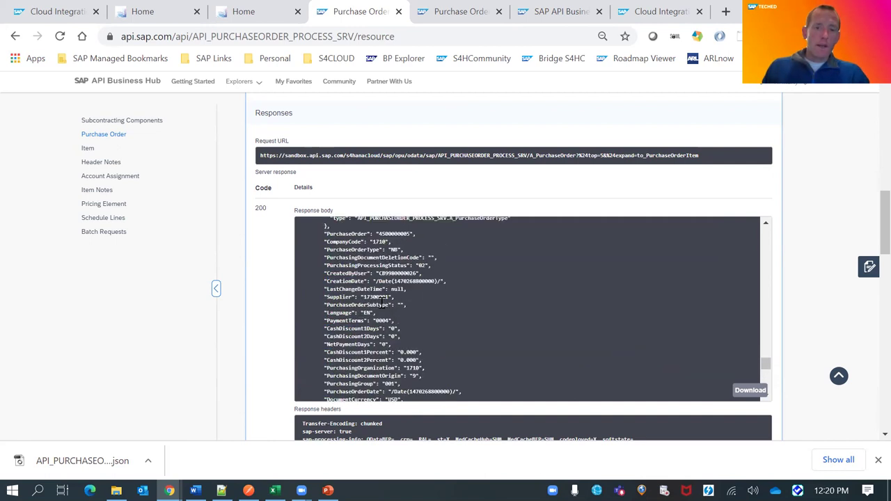
{"action": "scroll", "coordinate": [427, 291], "scroll_direction": "down", "scroll_amount": 1}
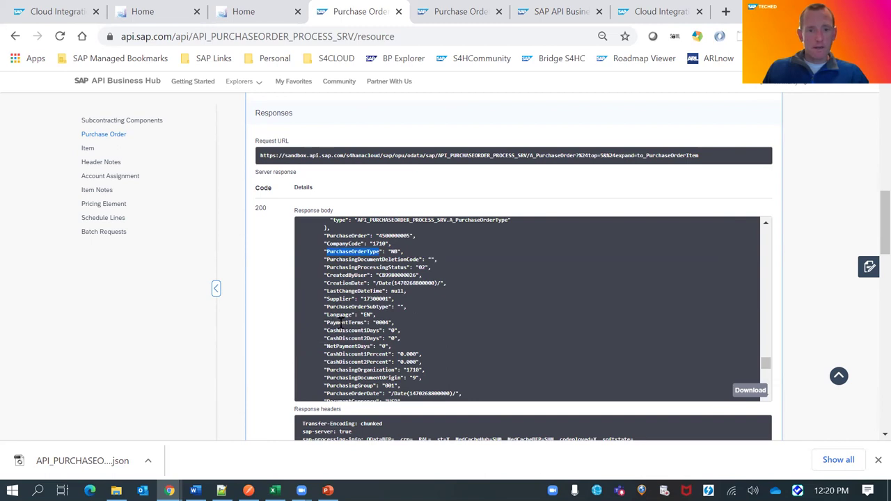
{"action": "double_click", "coordinate": [343, 325]}
{"action": "double_click", "coordinate": [350, 370]}
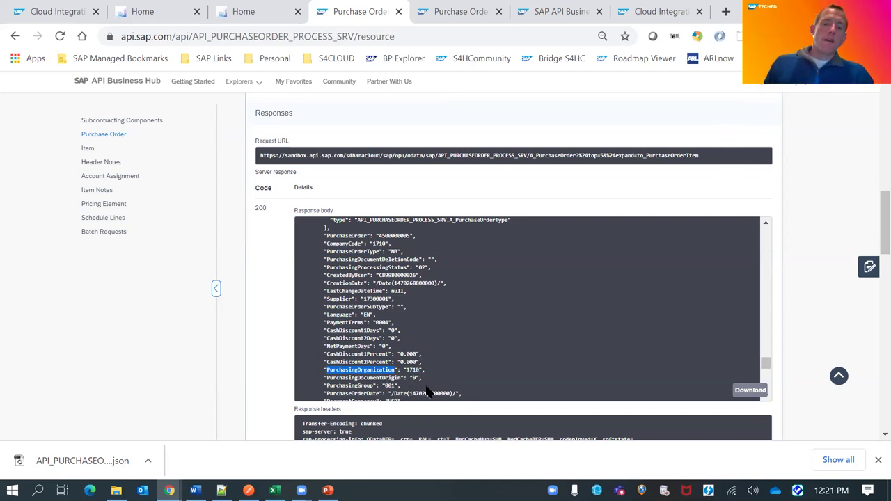
{"action": "scroll", "coordinate": [405, 379], "scroll_direction": "down", "scroll_amount": 1}
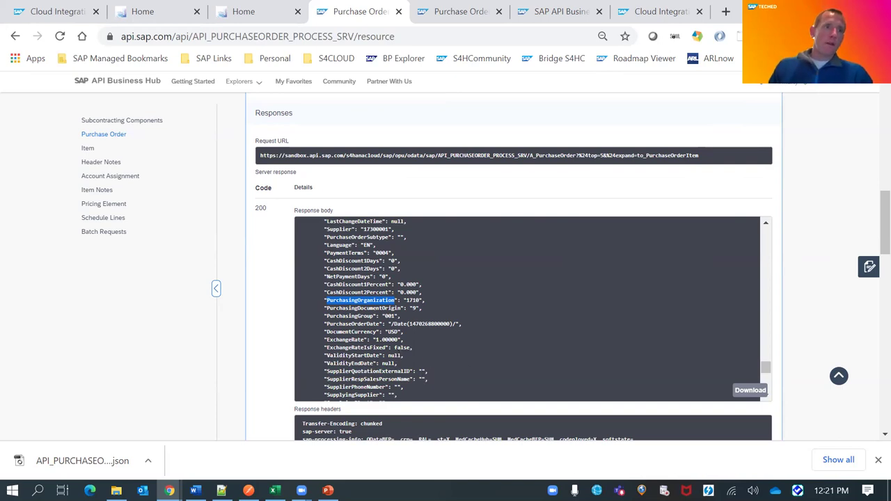
Set the $filter parameter to Supplier eq '17300001' and execute the GET /A_PurchaseOrder request again.
{"action": "key", "text": "alt+Tab"}
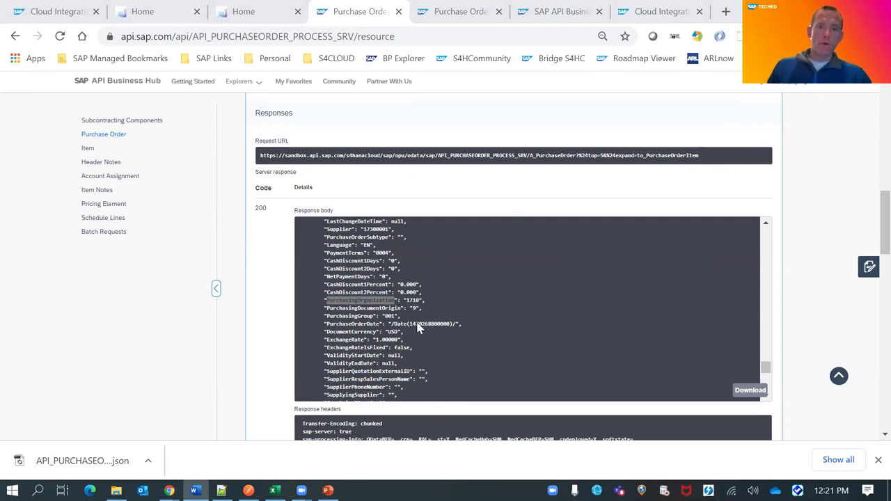
{"action": "scroll", "coordinate": [419, 329], "scroll_direction": "up", "scroll_amount": 1}
{"action": "scroll", "coordinate": [416, 320], "scroll_direction": "up", "scroll_amount": 5}
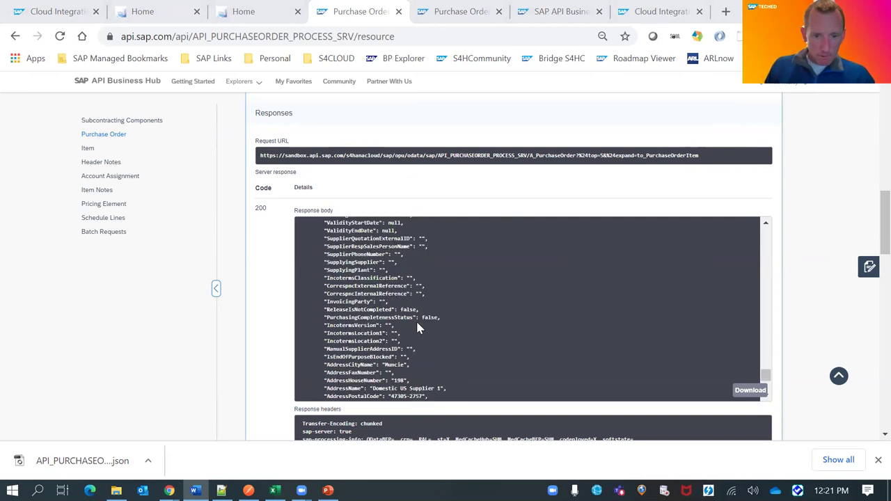
{"action": "scroll", "coordinate": [471, 233], "scroll_direction": "down", "scroll_amount": 3}
{"action": "scroll", "coordinate": [412, 274], "scroll_direction": "up", "scroll_amount": 10}
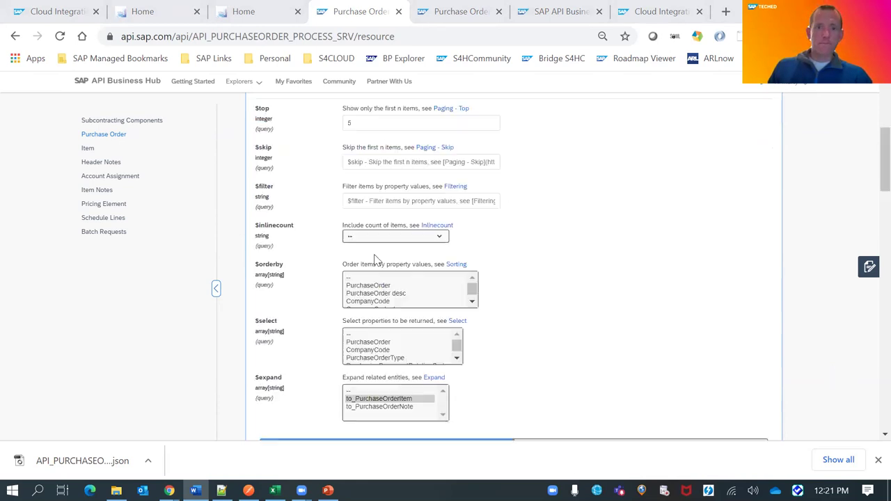
{"action": "scroll", "coordinate": [360, 206], "scroll_direction": "up", "scroll_amount": 1}
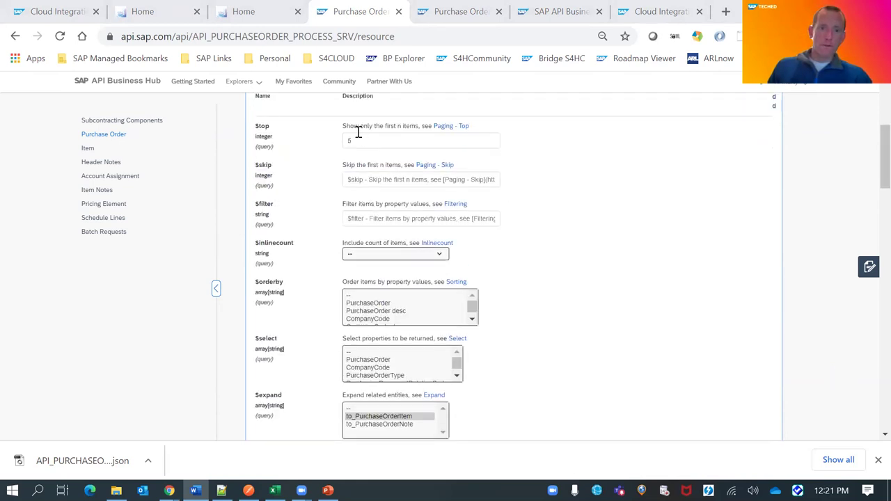
{"action": "left_click", "coordinate": [365, 218]}
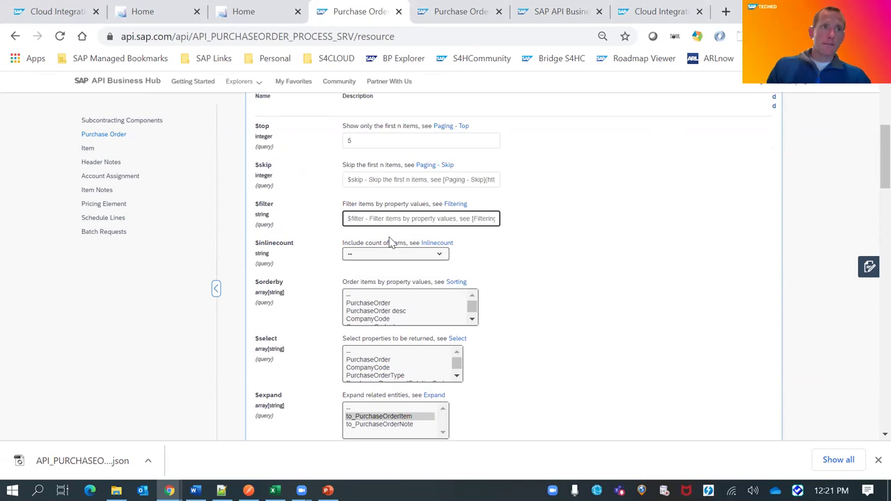
{"action": "type", "text": "Supplier eq '17300001"}
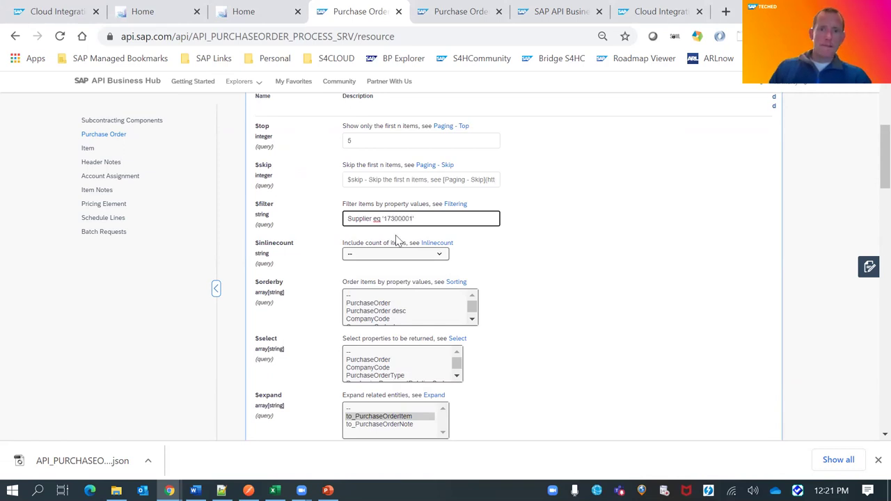
{"action": "scroll", "coordinate": [487, 292], "scroll_direction": "down", "scroll_amount": 3}
{"action": "left_click", "coordinate": [430, 255]}
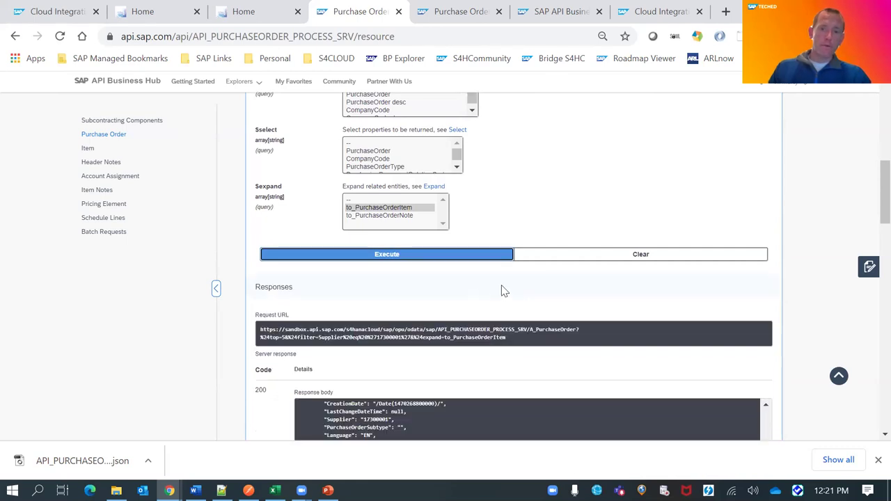
Look through the filtered purchase orders in the response body, checking their Supplier and to_PurchaseOrderItem values, and the response headers.
{"action": "scroll", "coordinate": [506, 293], "scroll_direction": "down", "scroll_amount": 2}
{"action": "scroll", "coordinate": [507, 300], "scroll_direction": "down", "scroll_amount": 3}
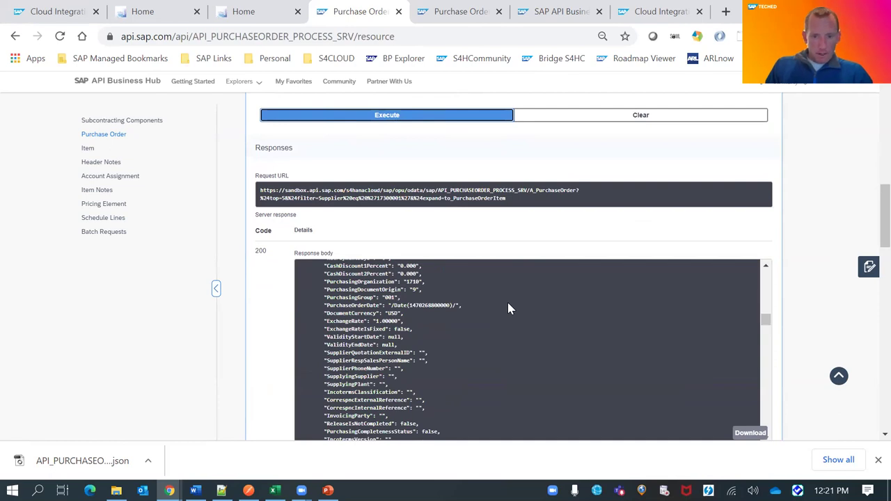
{"action": "scroll", "coordinate": [508, 308], "scroll_direction": "down", "scroll_amount": 2}
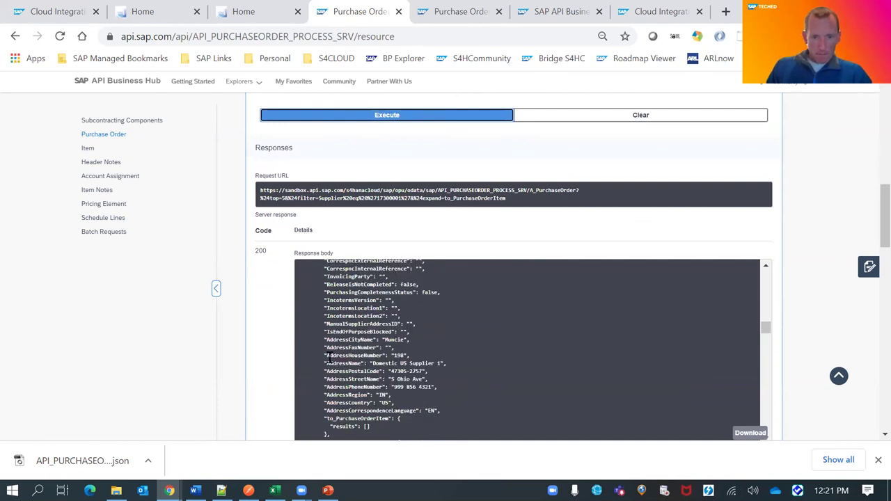
{"action": "scroll", "coordinate": [330, 358], "scroll_direction": "down", "scroll_amount": 1}
{"action": "scroll", "coordinate": [363, 338], "scroll_direction": "down", "scroll_amount": 2}
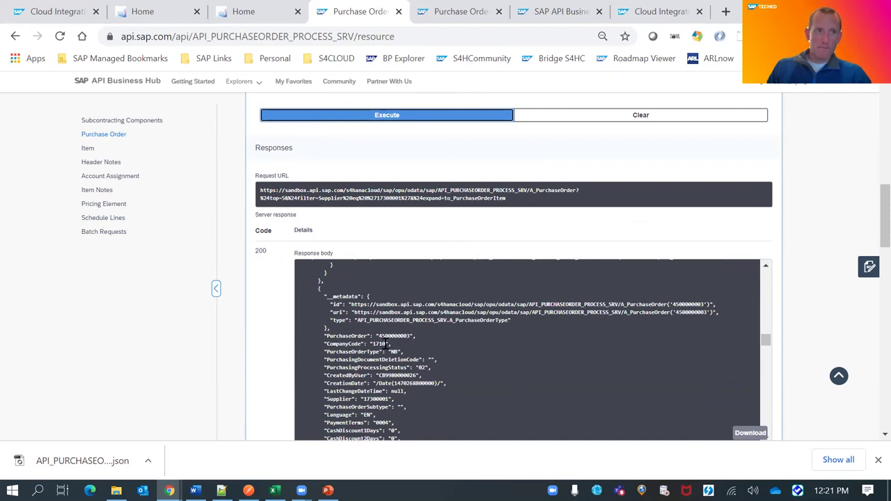
{"action": "scroll", "coordinate": [390, 341], "scroll_direction": "down", "scroll_amount": 1}
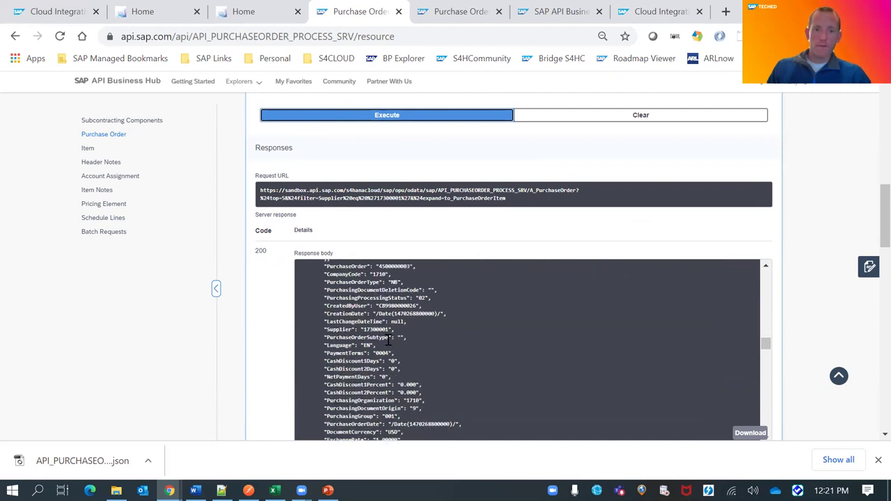
{"action": "scroll", "coordinate": [393, 338], "scroll_direction": "down", "scroll_amount": 3}
{"action": "scroll", "coordinate": [123, 239], "scroll_direction": "down", "scroll_amount": 1}
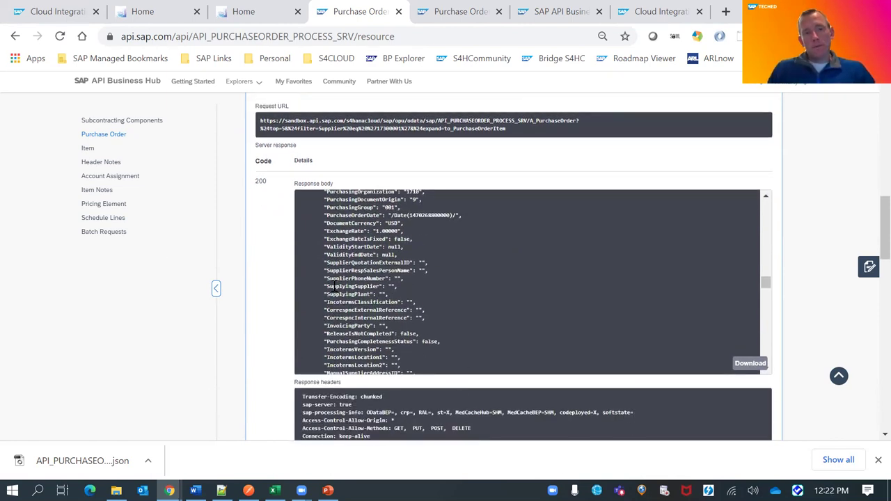
{"action": "scroll", "coordinate": [446, 292], "scroll_direction": "up", "scroll_amount": 5}
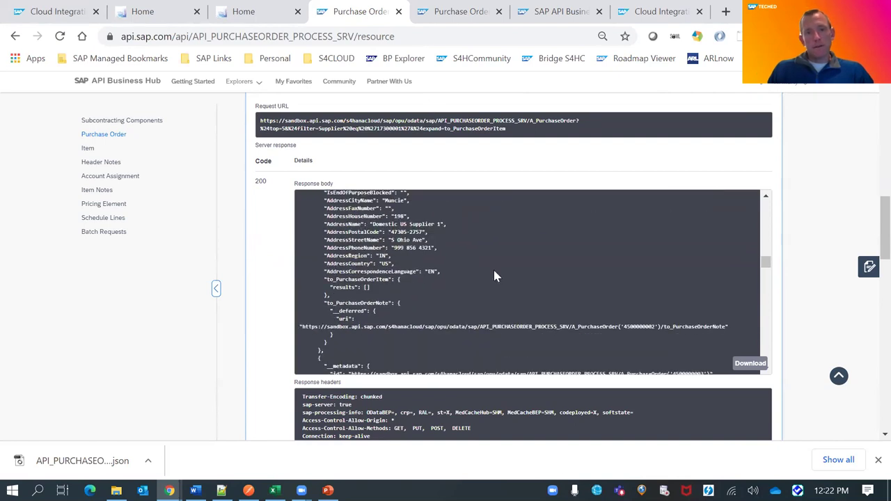
{"action": "scroll", "coordinate": [495, 276], "scroll_direction": "up", "scroll_amount": 4}
{"action": "scroll", "coordinate": [494, 276], "scroll_direction": "up", "scroll_amount": 8}
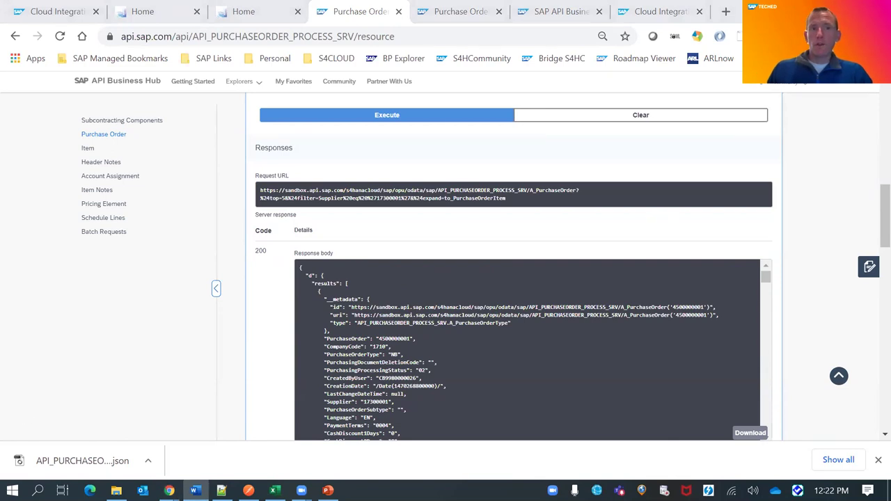
{"action": "scroll", "coordinate": [92, 383], "scroll_direction": "down", "scroll_amount": 6}
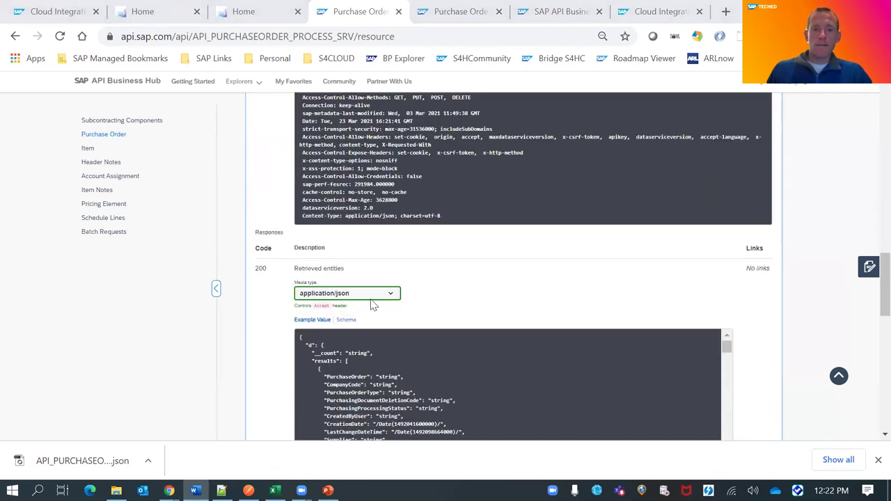
{"action": "scroll", "coordinate": [373, 304], "scroll_direction": "up", "scroll_amount": 1}
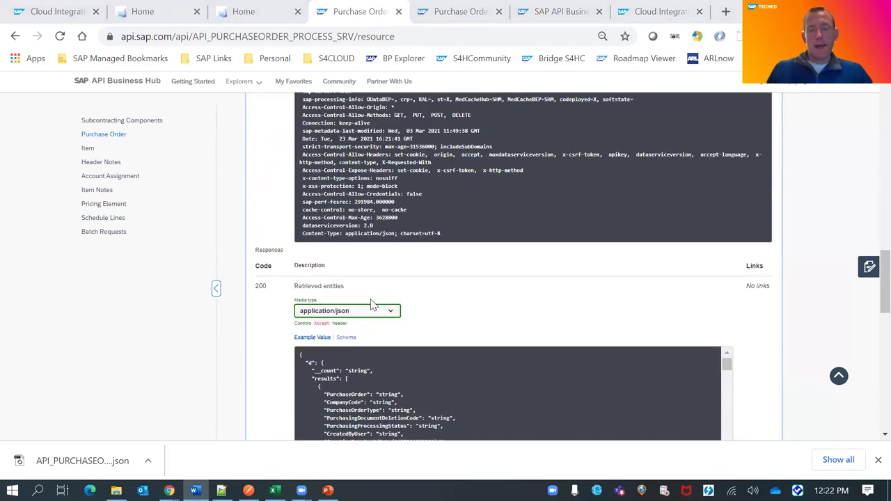
Switch to the S/4HANA Cloud launchpad, search the group list for "commun" and open the Communication Management group.
{"action": "left_click", "coordinate": [142, 14]}
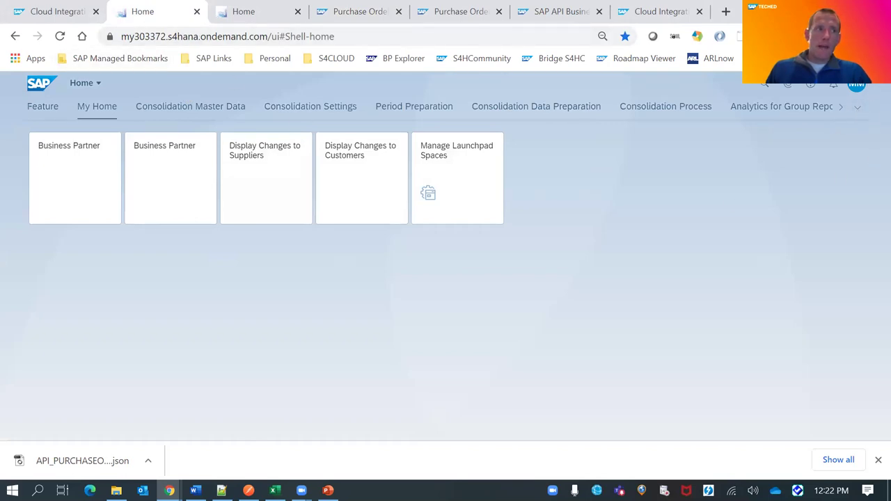
{"action": "left_click", "coordinate": [858, 110]}
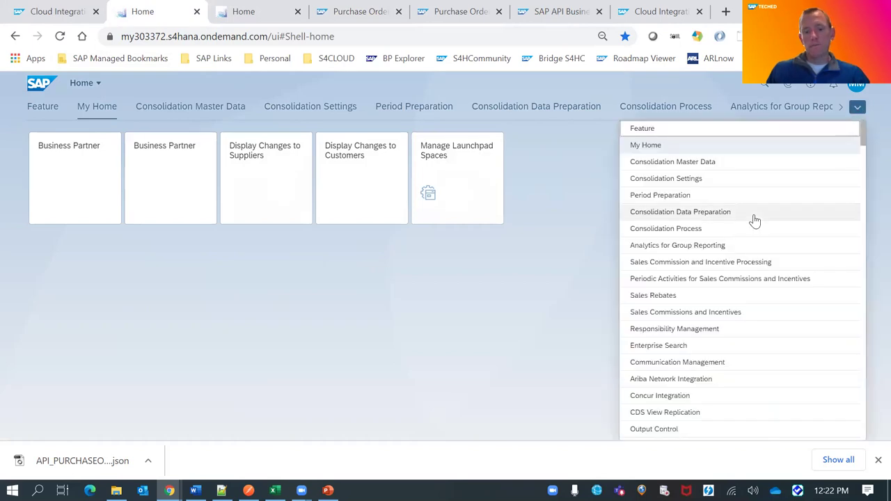
{"action": "key", "text": "ctrl+f"}
{"action": "type", "text": "comm"}
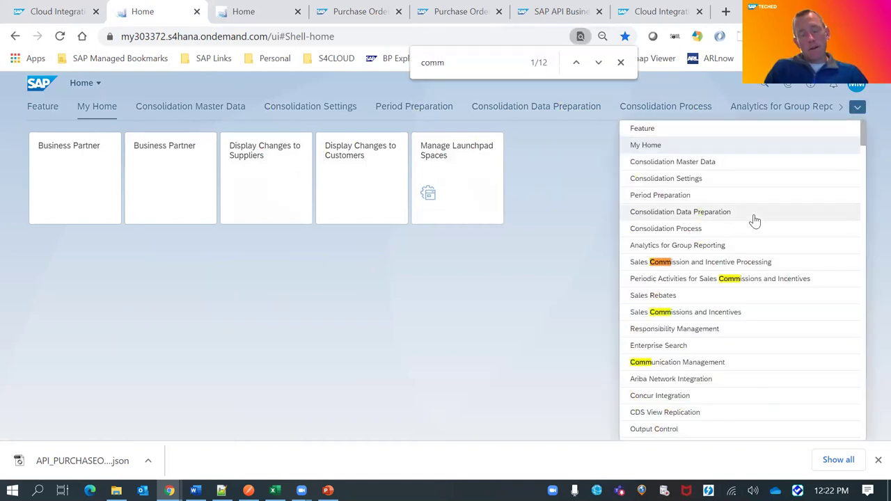
{"action": "type", "text": "un"}
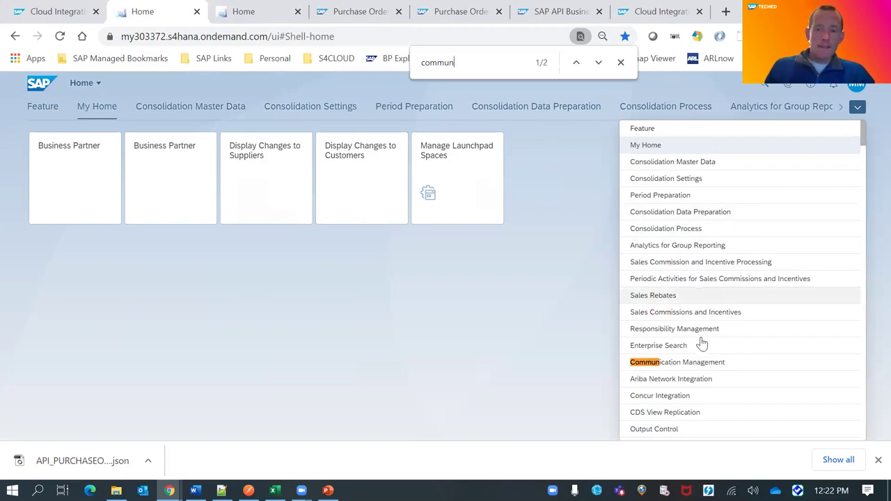
{"action": "left_click", "coordinate": [697, 361]}
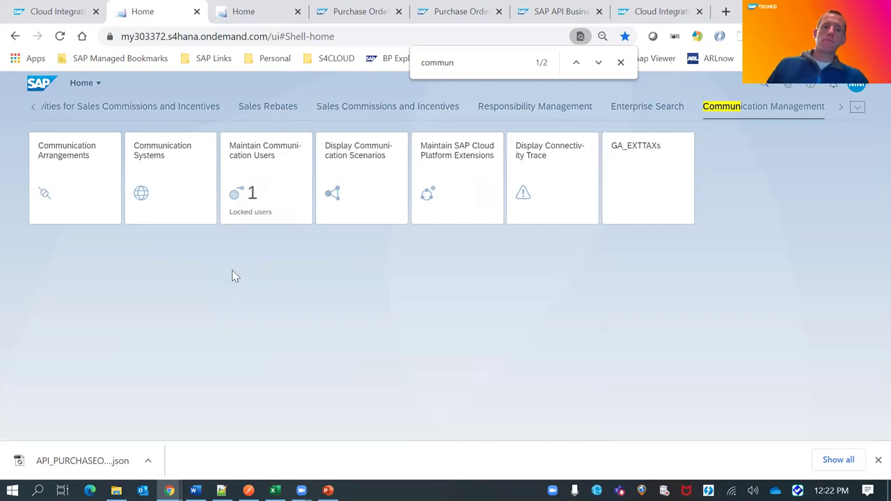
Start a new communication user in Maintain Communication Users and set its user name to DT268_99.
{"action": "left_click", "coordinate": [287, 199]}
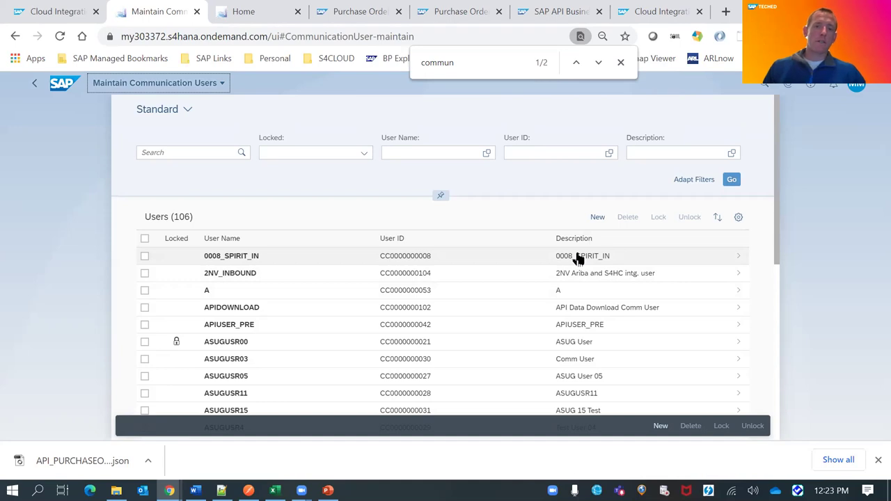
{"action": "left_click", "coordinate": [598, 218]}
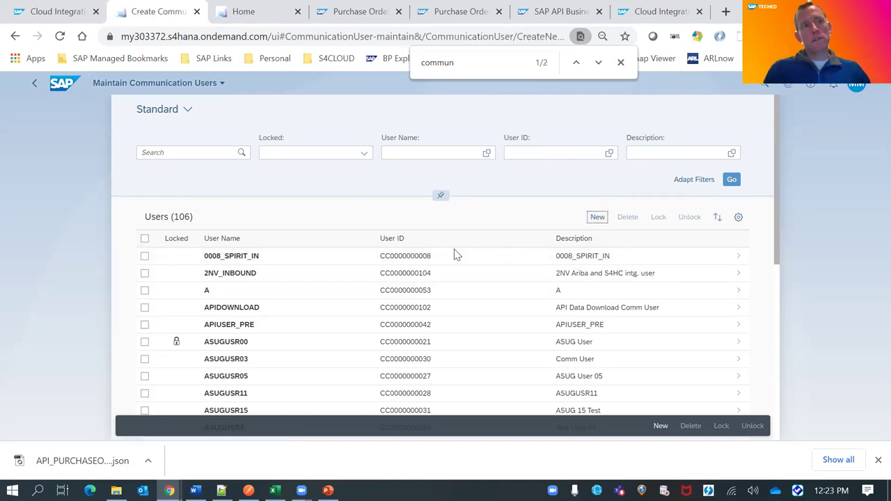
{"action": "left_click", "coordinate": [277, 190]}
{"action": "type", "text": "D"}
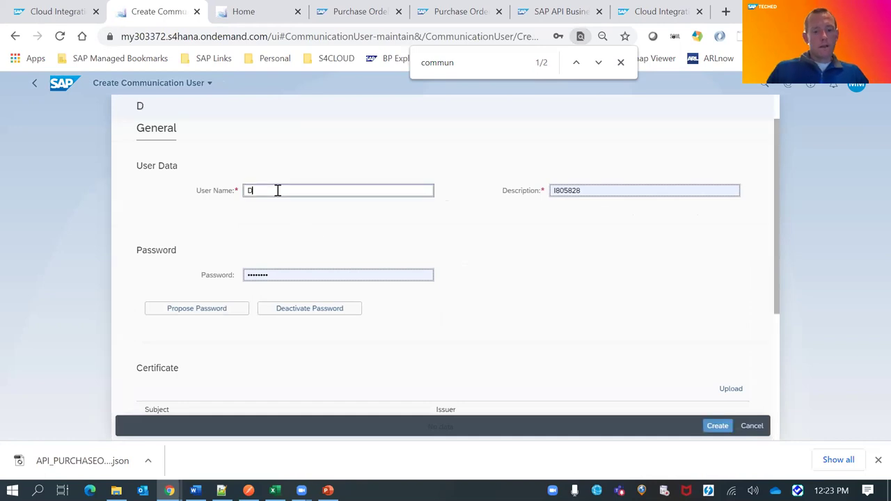
{"action": "type", "text": "T268_99"}
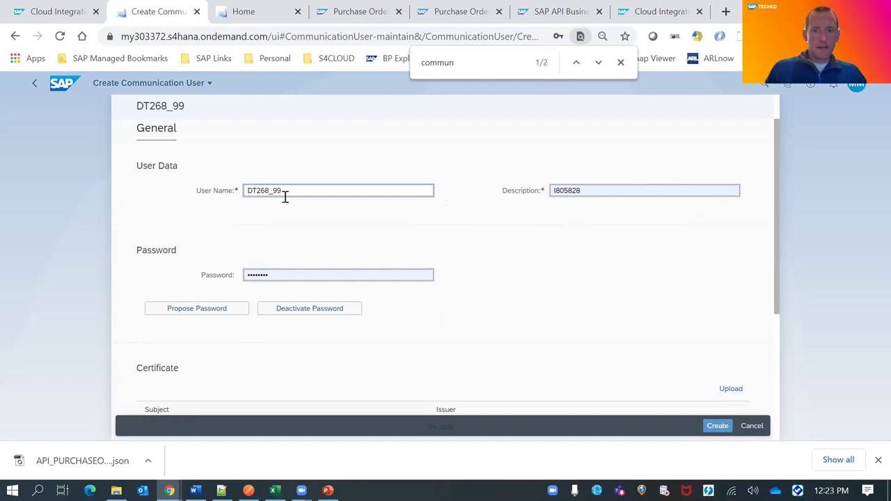
Generate a proposed password for the new communication user and copy it.
{"action": "left_click", "coordinate": [209, 314]}
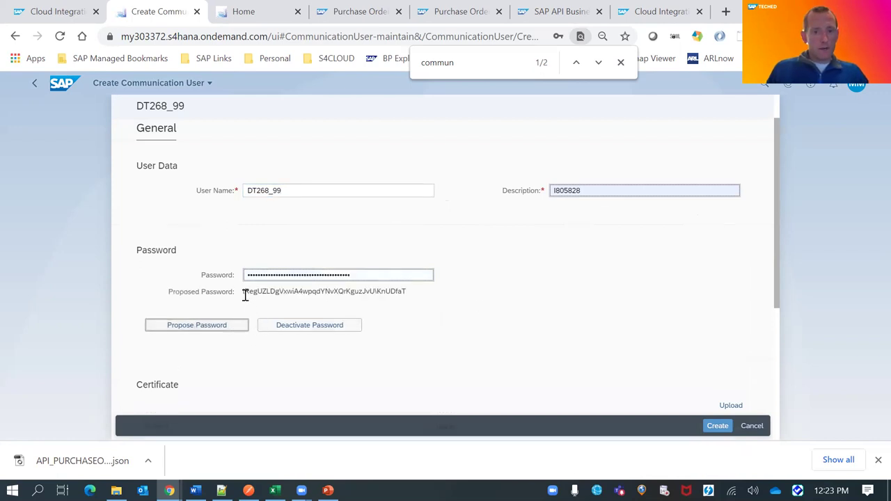
{"action": "left_click_drag", "start_coordinate": [242, 298], "coordinate": [420, 324]}
{"action": "key", "text": "ctrl+c"}
Record the user name DT268_99 and the copied password on separate lines of a new Notepad++ document.
{"action": "key", "text": "alt+Tab"}
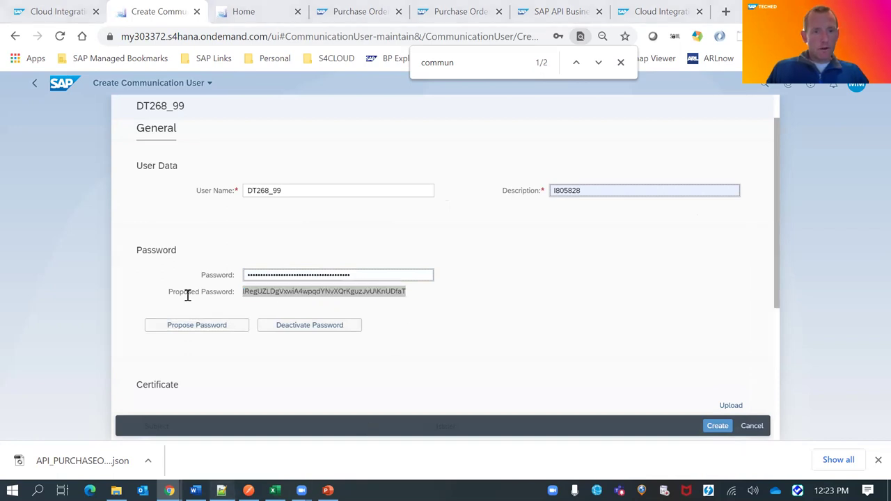
{"action": "left_click", "coordinate": [9, 36]}
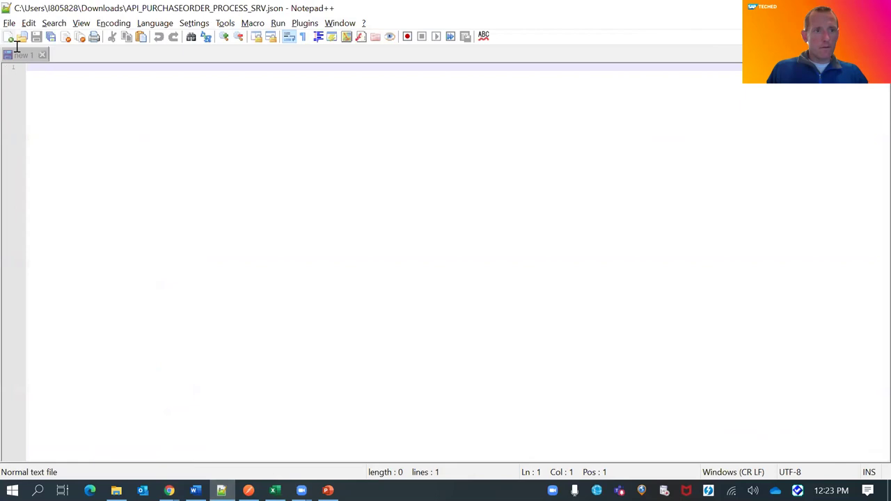
{"action": "type", "text": "DT266"}
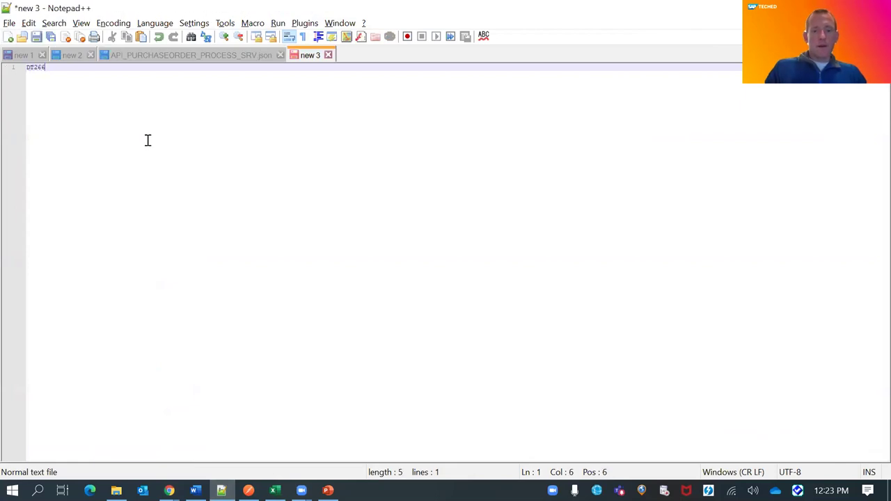
{"action": "type", "text": "8-99"}
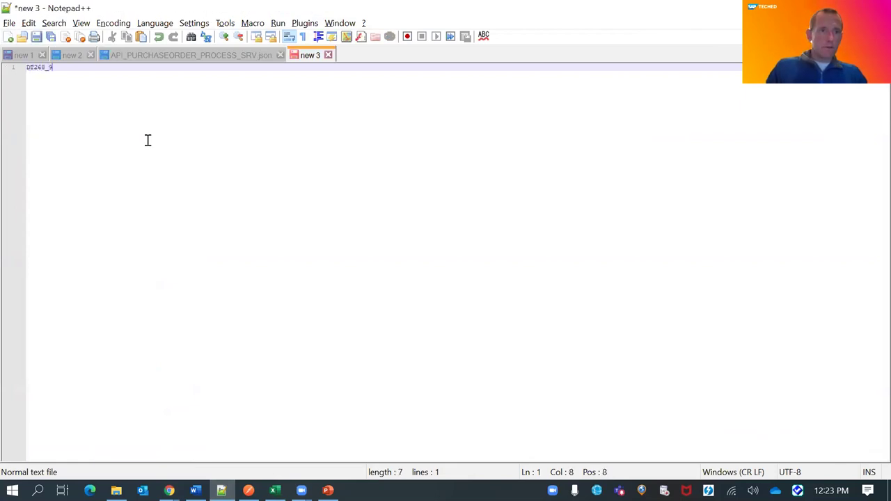
{"action": "key", "text": "Return"}
{"action": "key", "text": "ctrl+v"}
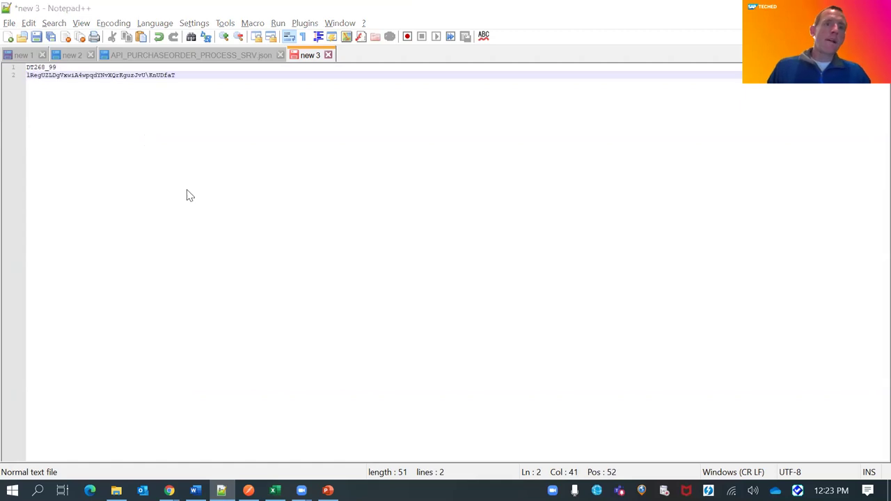
Return to the browser and create the communication user DT268_99.
{"action": "key", "text": "alt+Tab"}
{"action": "left_click", "coordinate": [716, 426]}
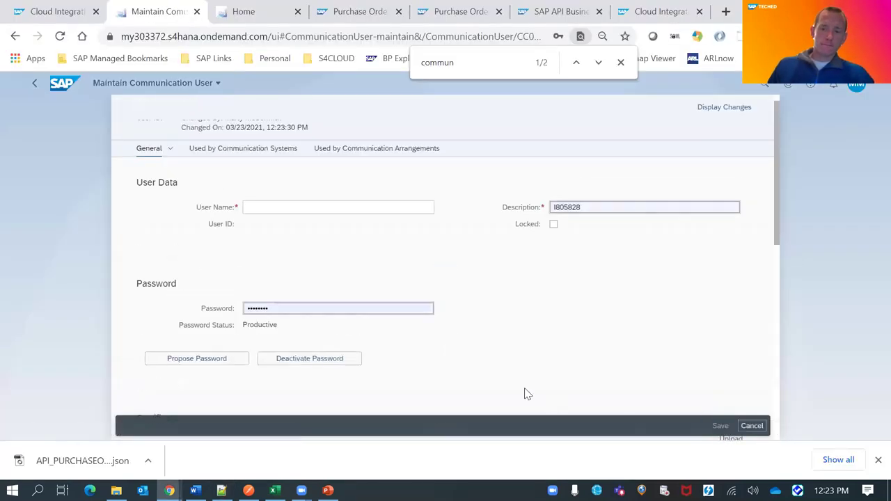
Try to leave the communication user's maintenance page and save its record with the prefilled password.
{"action": "left_click", "coordinate": [37, 83]}
{"action": "left_click", "coordinate": [533, 279]}
{"action": "left_click", "coordinate": [720, 427]}
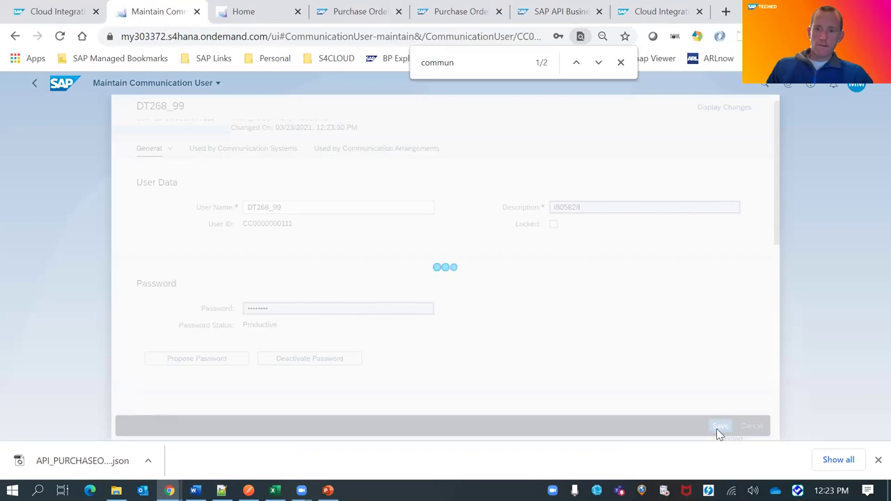
{"action": "left_click", "coordinate": [537, 279]}
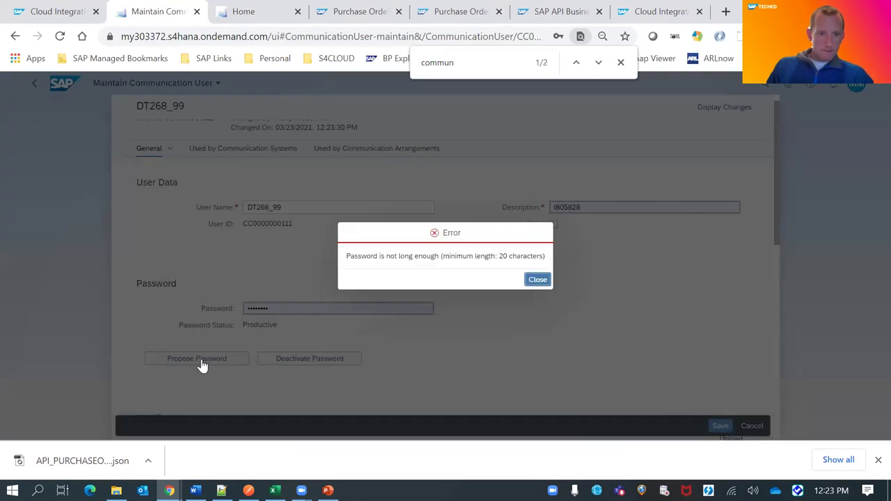
Generate a new proposed password for communication user DT268_99, select its text, and save the user.
{"action": "left_click", "coordinate": [201, 359]}
{"action": "left_click_drag", "start_coordinate": [243, 343], "coordinate": [422, 345]}
{"action": "left_click", "coordinate": [720, 426]}
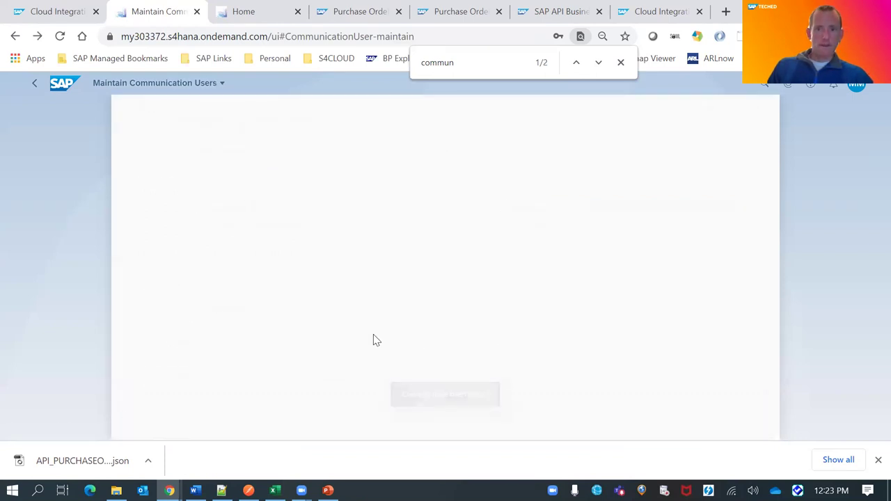
Switch to the Notepad++ document, select the recorded password line, and return to the browser.
{"action": "key", "text": "alt+Tab"}
{"action": "triple_click", "coordinate": [200, 76]}
{"action": "left_click", "coordinate": [200, 76]}
{"action": "key", "text": "alt+Tab"}
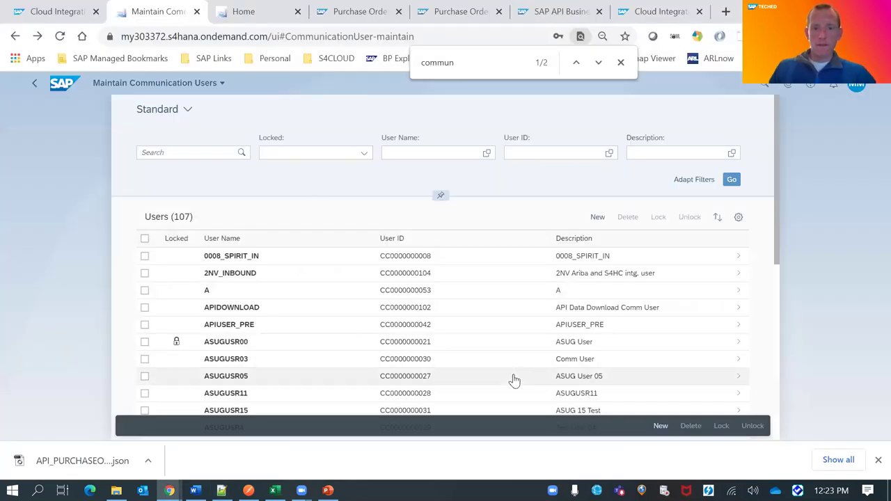
Open Communication Systems and create a new communication system with system ID and system name DT268_SYS99.
{"action": "left_click", "coordinate": [33, 84]}
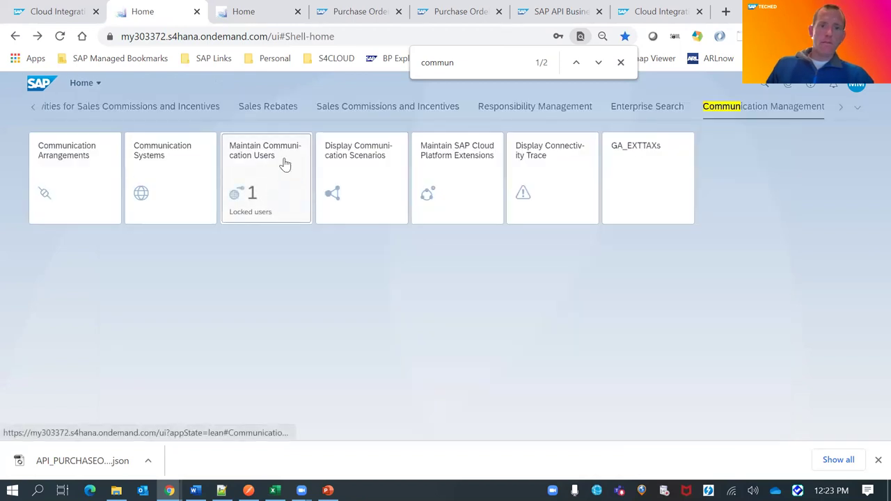
{"action": "left_click", "coordinate": [164, 167]}
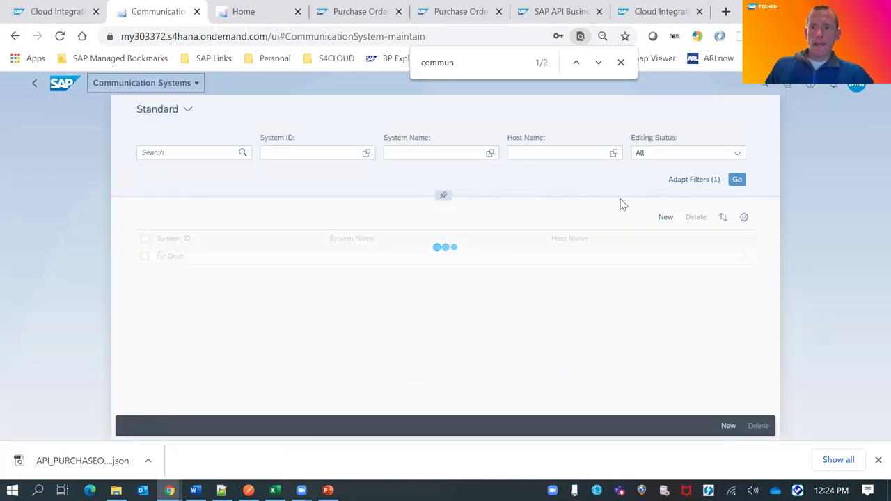
{"action": "left_click", "coordinate": [660, 217]}
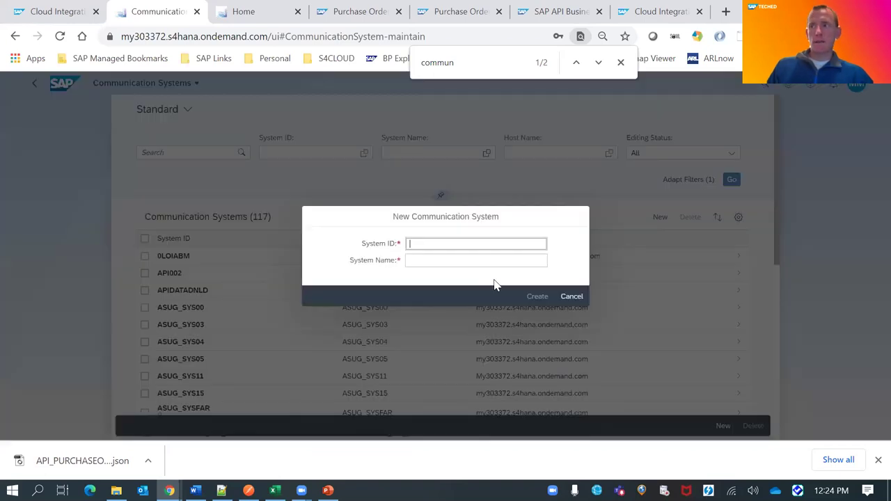
{"action": "type", "text": "DT26"}
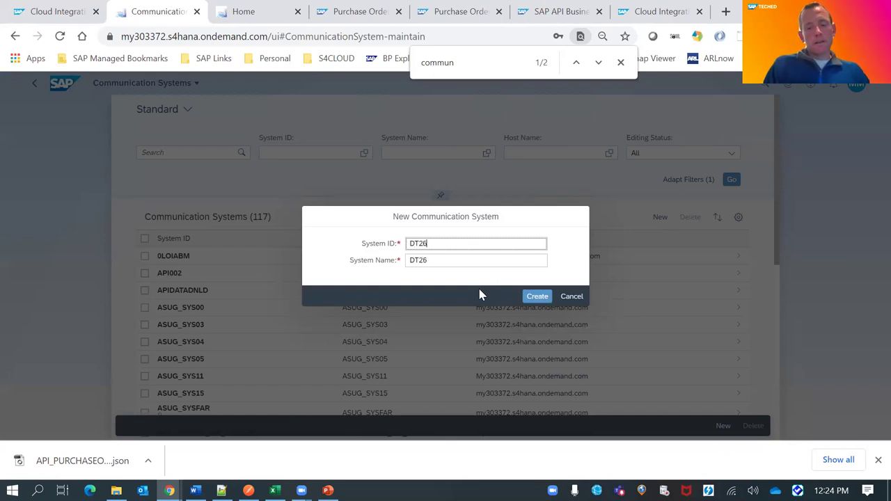
{"action": "type", "text": "8_SYS99"}
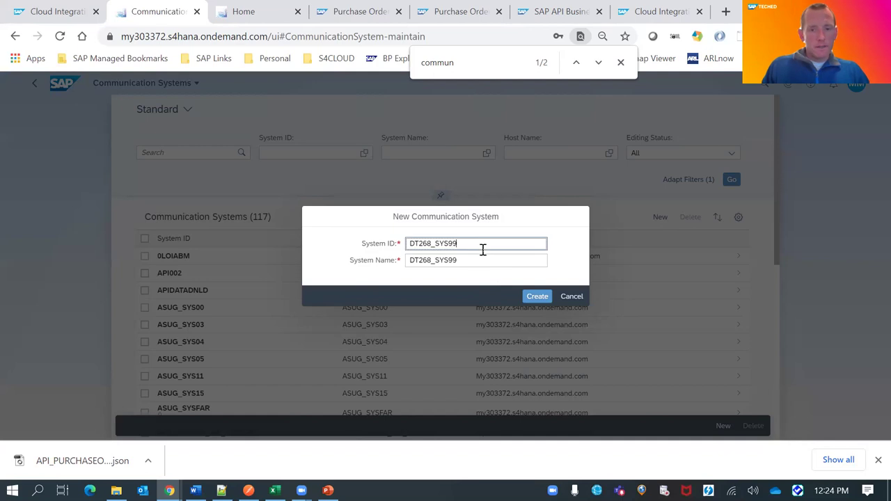
{"action": "left_click_drag", "start_coordinate": [482, 250], "coordinate": [354, 246]}
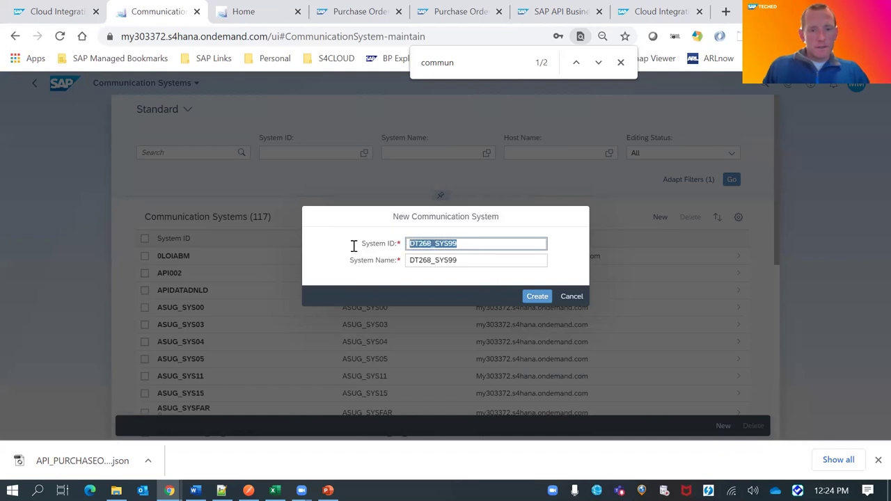
{"action": "left_click", "coordinate": [534, 296]}
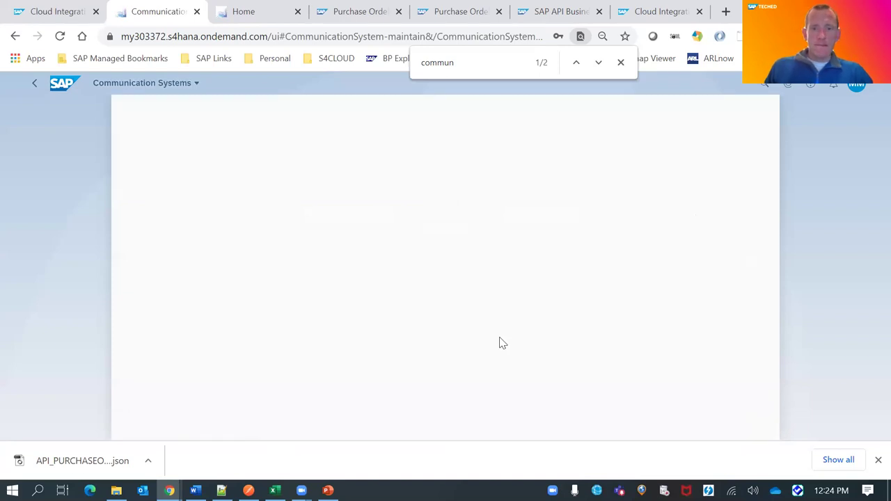
{"action": "scroll", "coordinate": [401, 343], "scroll_direction": "down", "scroll_amount": 1}
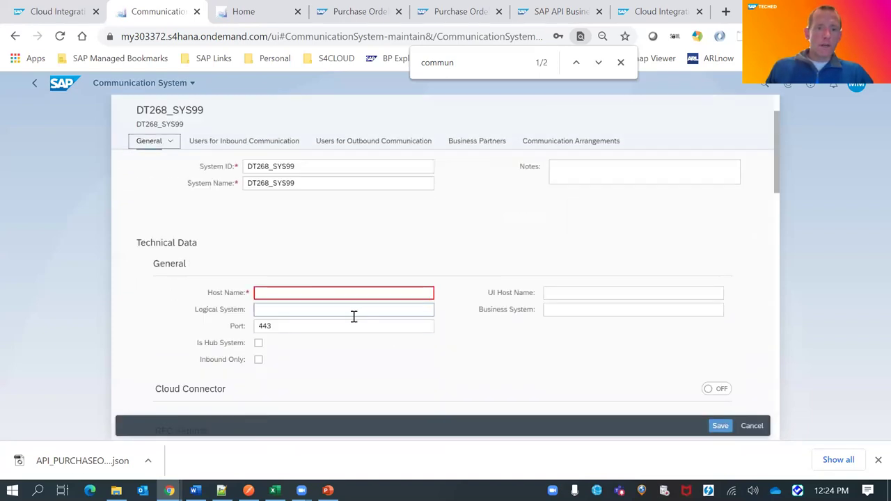
{"action": "left_click", "coordinate": [322, 293]}
{"action": "left_click", "coordinate": [183, 263]}
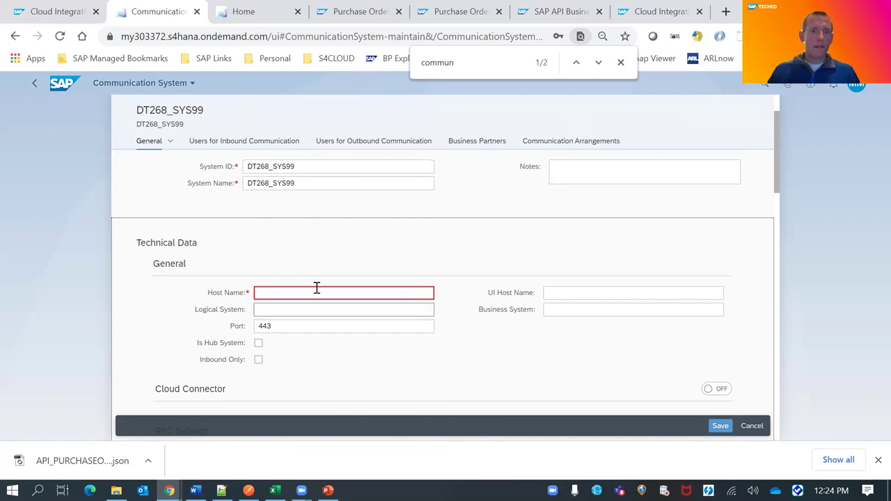
{"action": "left_click", "coordinate": [284, 292]}
{"action": "left_click", "coordinate": [236, 308]}
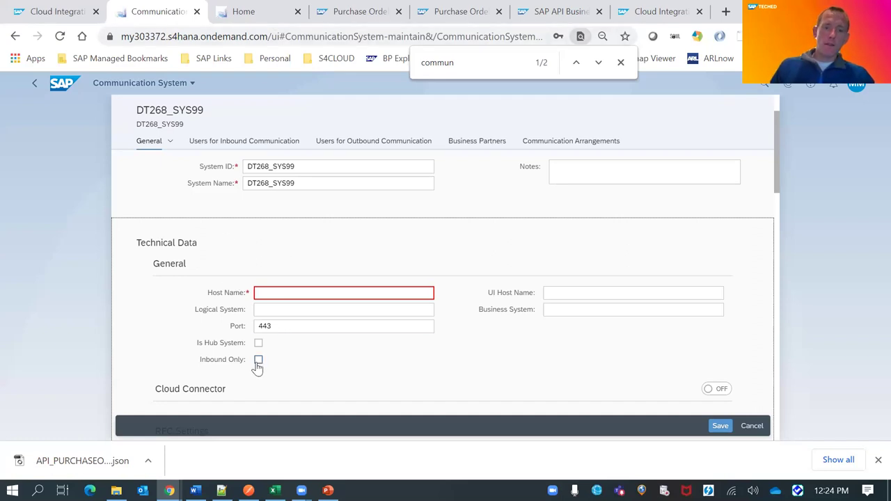
{"action": "left_click", "coordinate": [267, 35]}
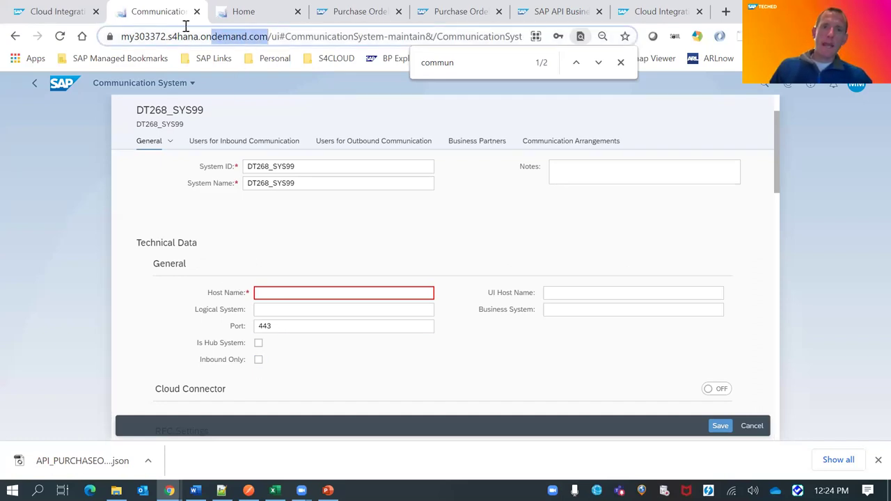
{"action": "left_click", "coordinate": [309, 294]}
{"action": "type", "text": "https://my303372.s4hana.ondemand.com/"}
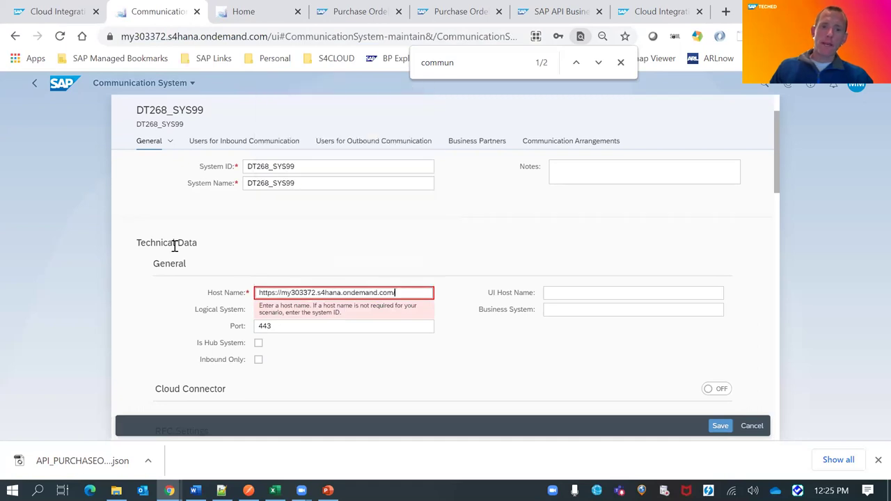
{"action": "left_click_drag", "start_coordinate": [280, 293], "coordinate": [233, 293]}
{"action": "key", "text": "Delete"}
{"action": "key", "text": "Delete"}
{"action": "left_click", "coordinate": [377, 292]}
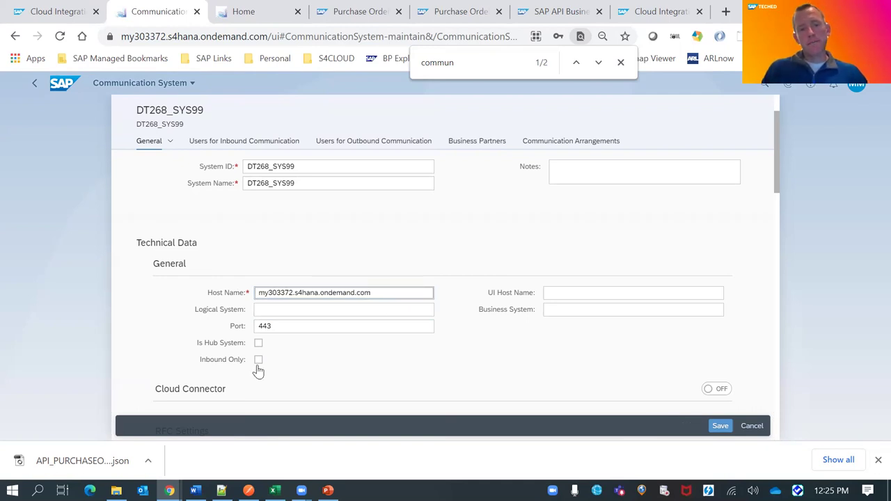
Add DT268_99 as an inbound communication user with User Name and Password authentication.
{"action": "scroll", "coordinate": [261, 348], "scroll_direction": "down", "scroll_amount": 1}
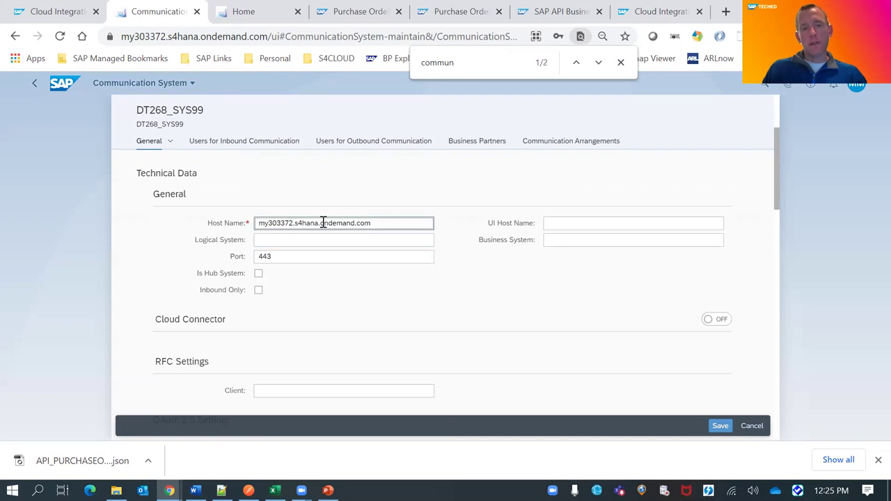
{"action": "scroll", "coordinate": [388, 312], "scroll_direction": "down", "scroll_amount": 6}
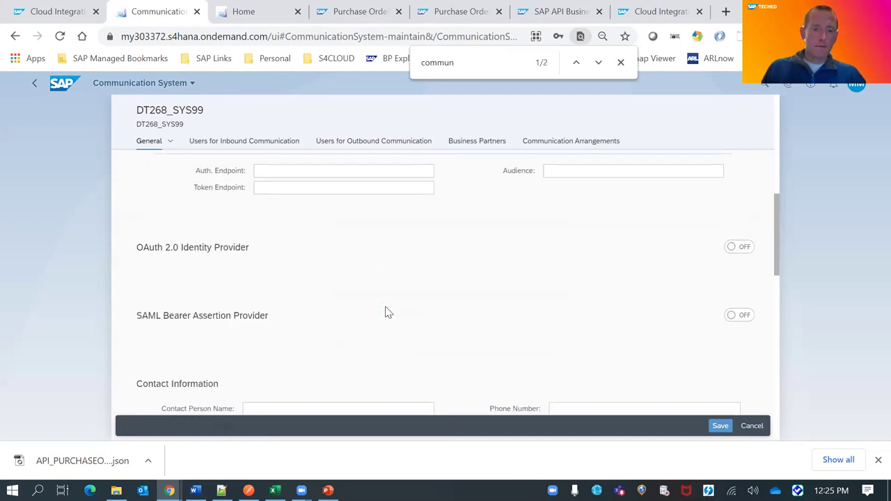
{"action": "scroll", "coordinate": [388, 312], "scroll_direction": "down", "scroll_amount": 2}
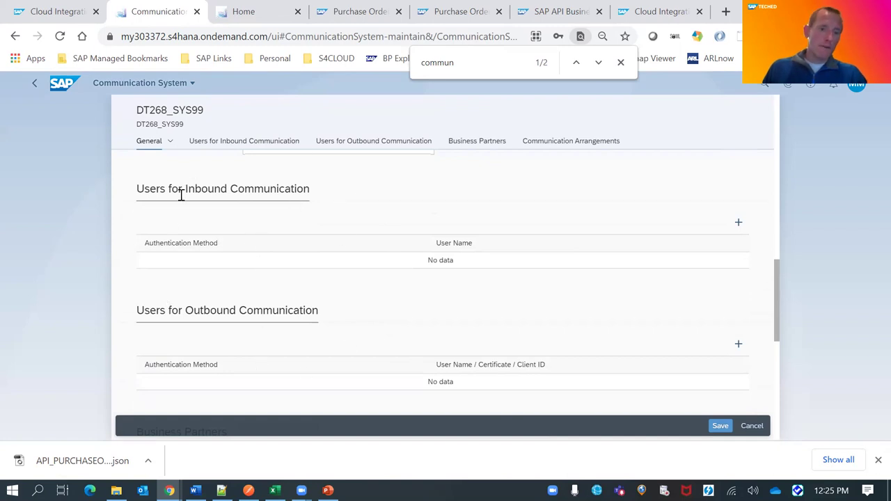
{"action": "left_click", "coordinate": [739, 222]}
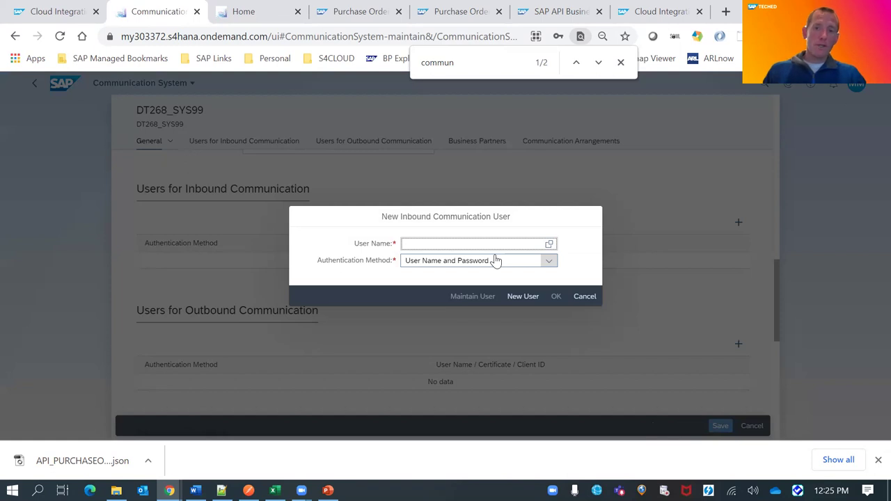
{"action": "left_click", "coordinate": [551, 262]}
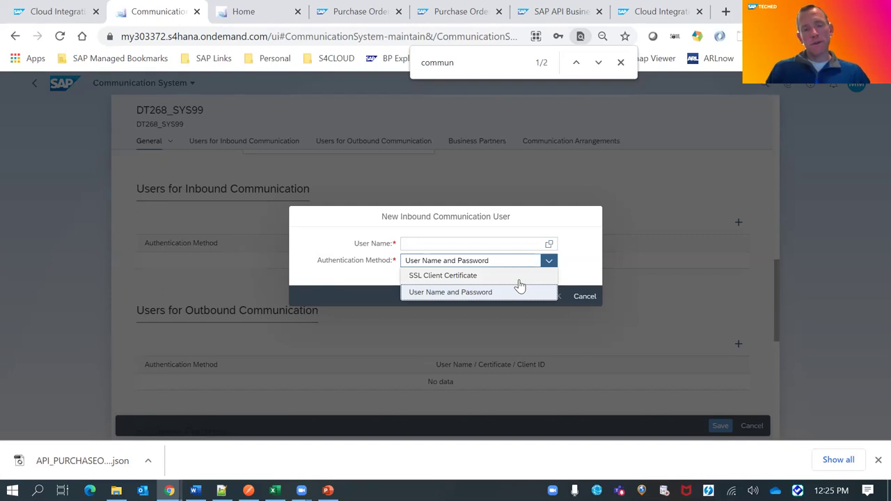
{"action": "left_click", "coordinate": [549, 246]}
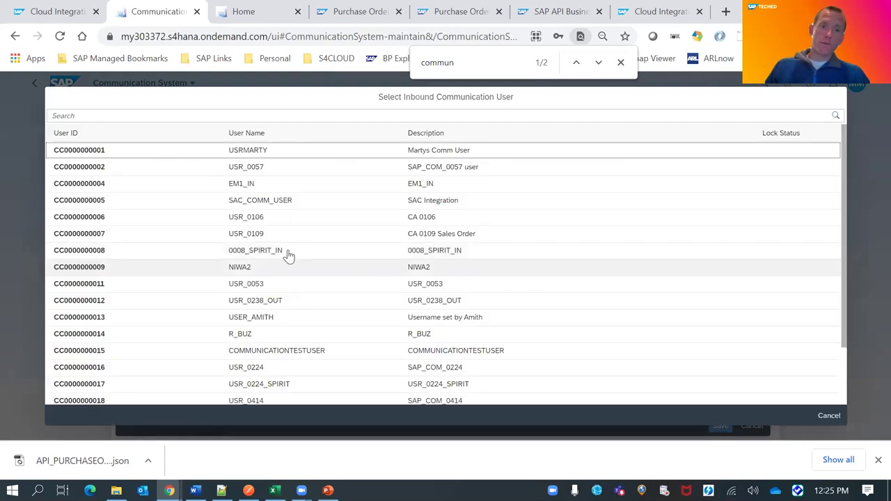
{"action": "left_click", "coordinate": [145, 110]}
{"action": "type", "text": "c"}
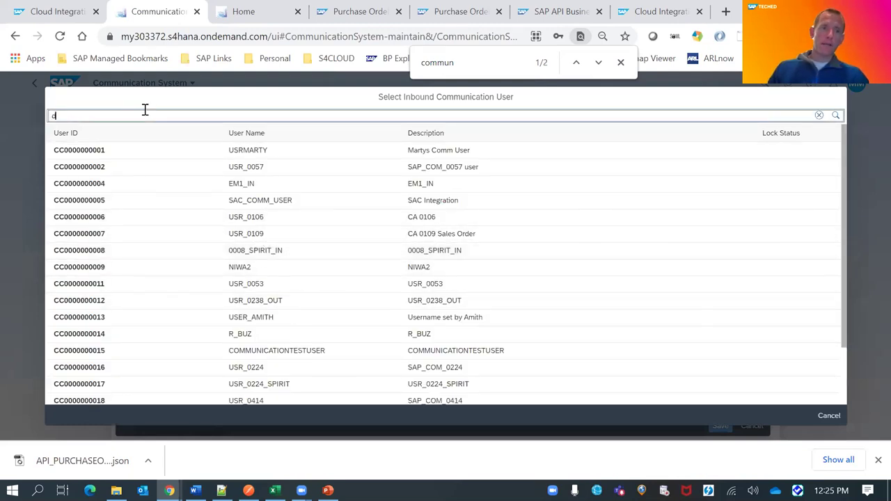
{"action": "key", "text": "Return"}
{"action": "left_click", "coordinate": [198, 151]}
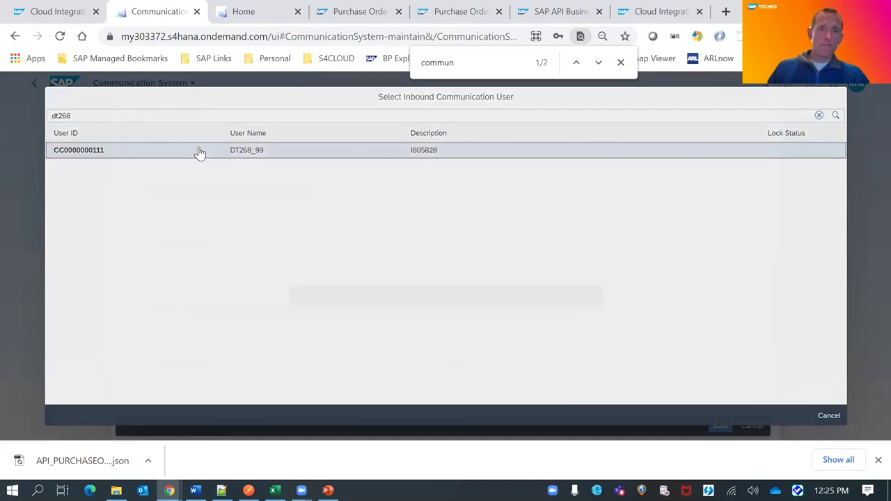
{"action": "left_click", "coordinate": [553, 296]}
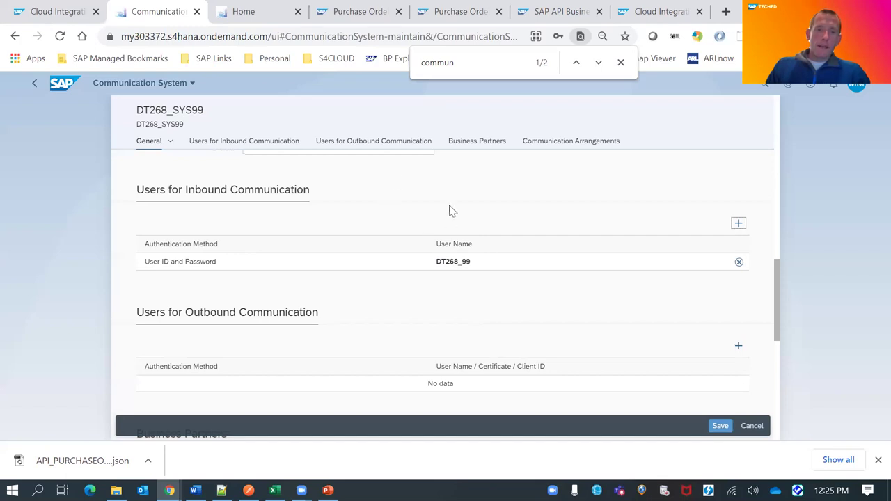
{"action": "left_click_drag", "start_coordinate": [145, 264], "coordinate": [254, 281]}
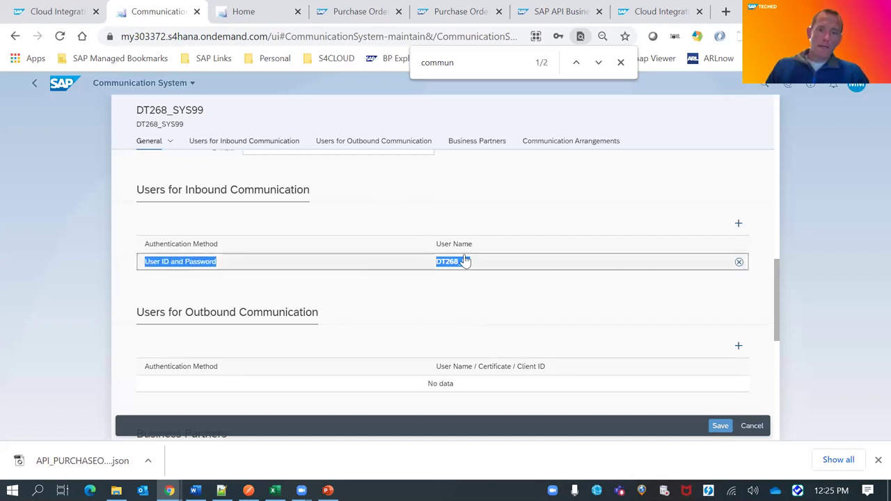
{"action": "left_click", "coordinate": [461, 326]}
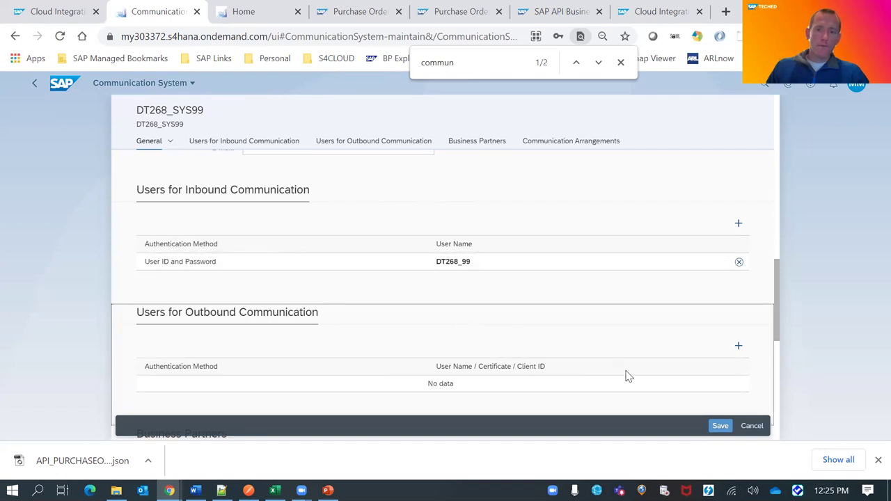
Add an outbound user with SSL Client Certificate authentication and the Default Client Certificate type, and save the communication system.
{"action": "left_click", "coordinate": [738, 347]}
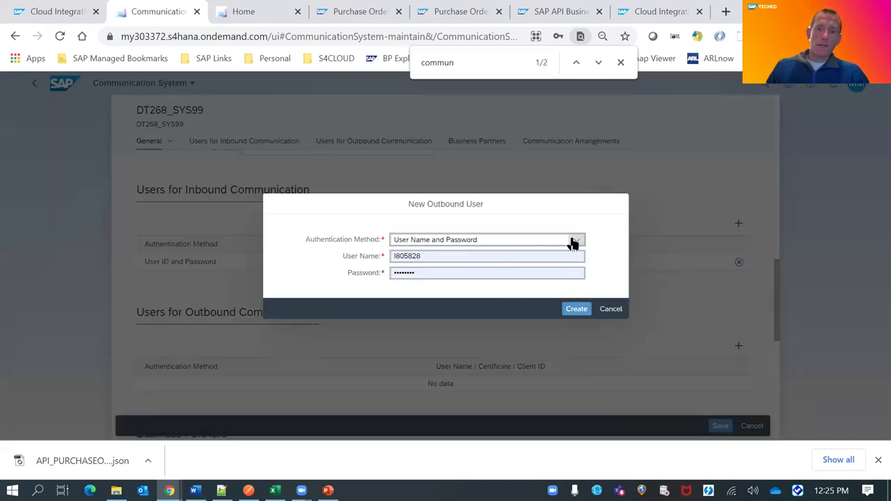
{"action": "left_click", "coordinate": [573, 241]}
{"action": "left_click", "coordinate": [482, 276]}
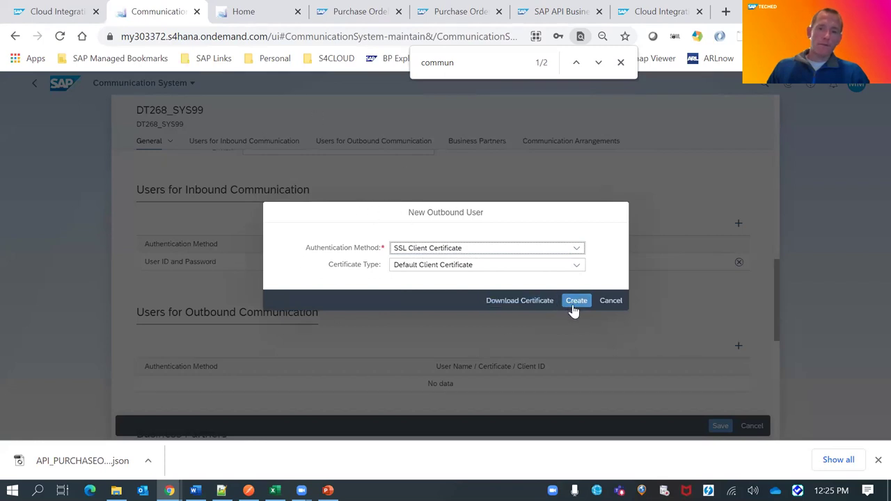
{"action": "left_click", "coordinate": [573, 306]}
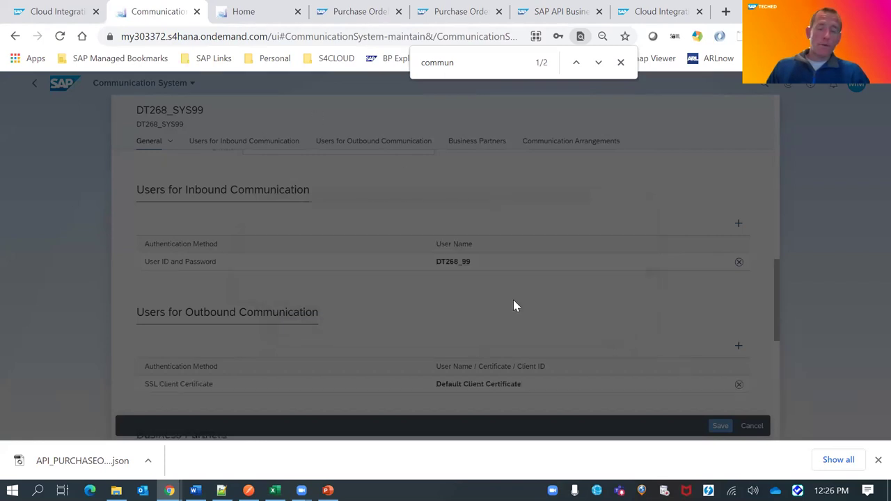
{"action": "scroll", "coordinate": [570, 298], "scroll_direction": "down", "scroll_amount": 5}
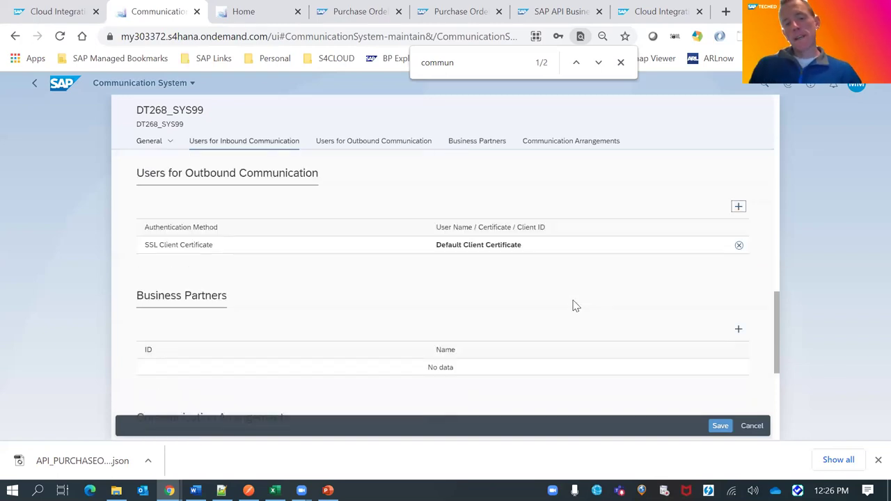
{"action": "scroll", "coordinate": [577, 301], "scroll_direction": "up", "scroll_amount": 3}
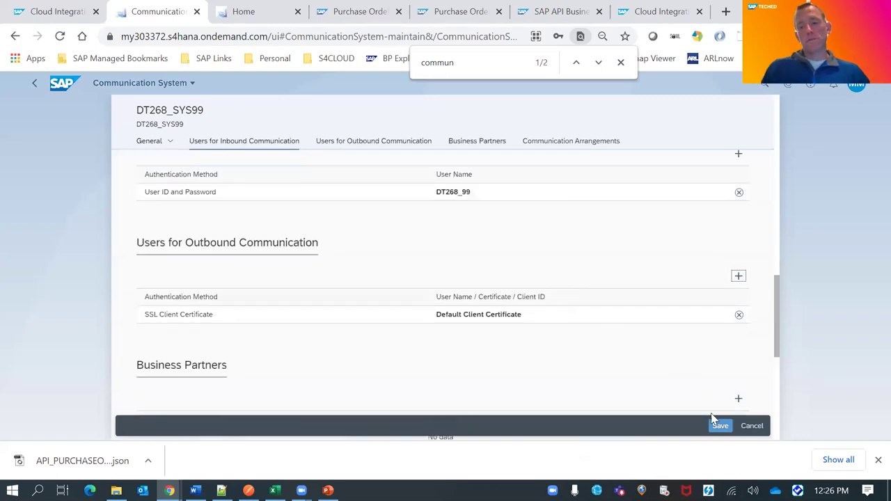
{"action": "key", "text": "ctrl+s"}
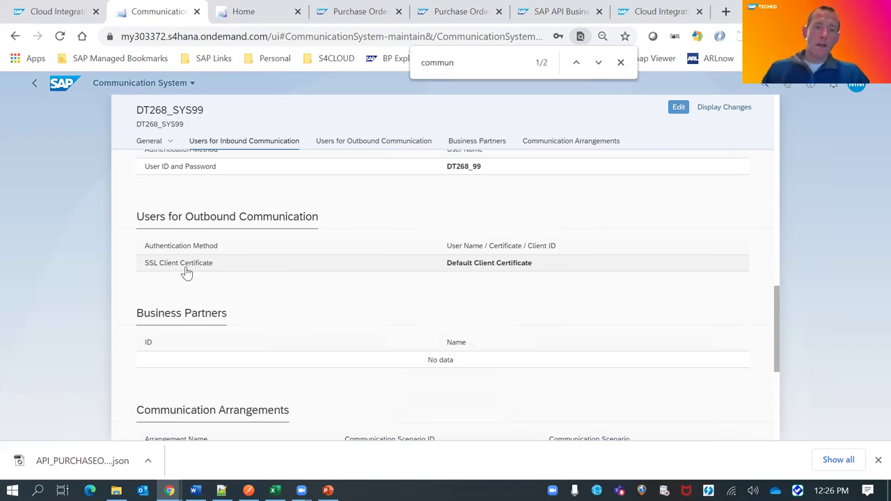
Examine the outbound user's certificate details and review the rest of the saved communication system DT268_SYS99.
{"action": "left_click", "coordinate": [187, 271]}
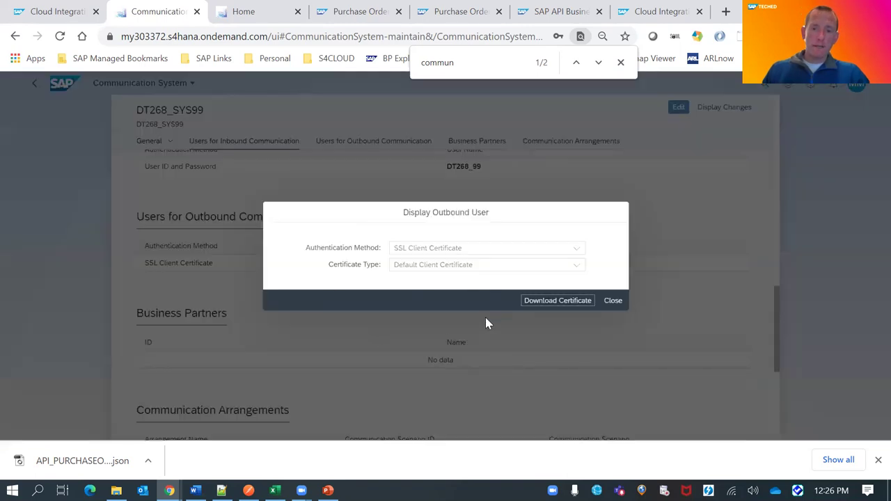
{"action": "left_click", "coordinate": [611, 301]}
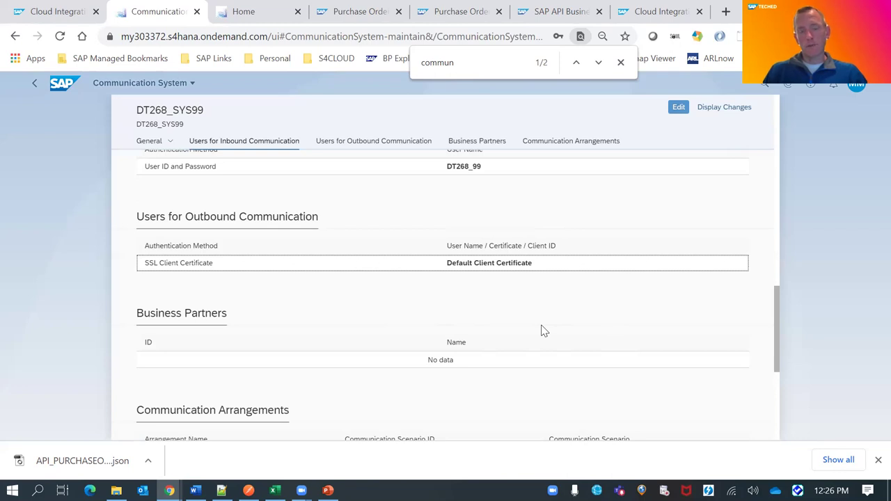
{"action": "scroll", "coordinate": [569, 335], "scroll_direction": "down", "scroll_amount": 5}
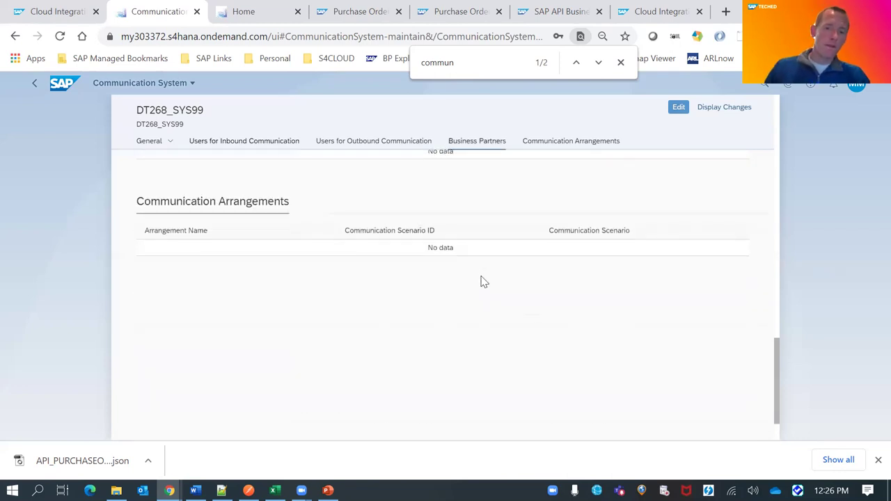
{"action": "scroll", "coordinate": [488, 276], "scroll_direction": "up", "scroll_amount": 15}
{"action": "scroll", "coordinate": [487, 277], "scroll_direction": "up", "scroll_amount": 2}
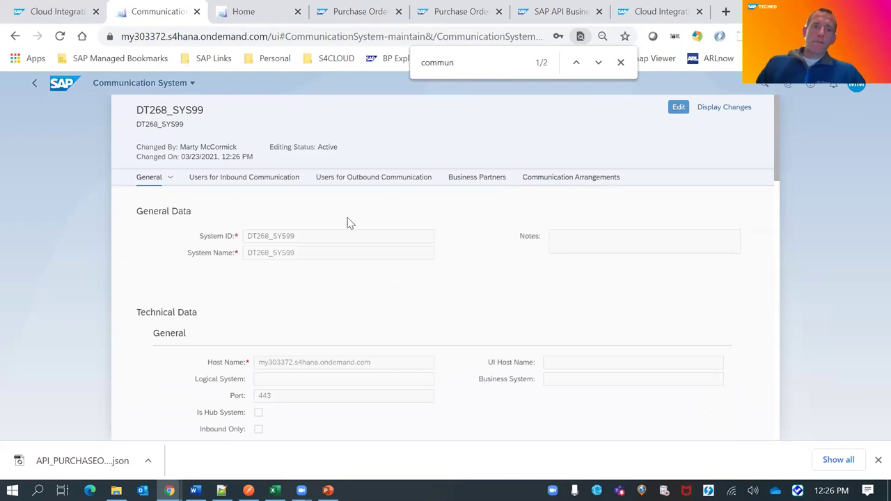
Leave the communication system, start a new communication arrangement and bring up the list of available scenarios.
{"action": "left_click", "coordinate": [36, 85]}
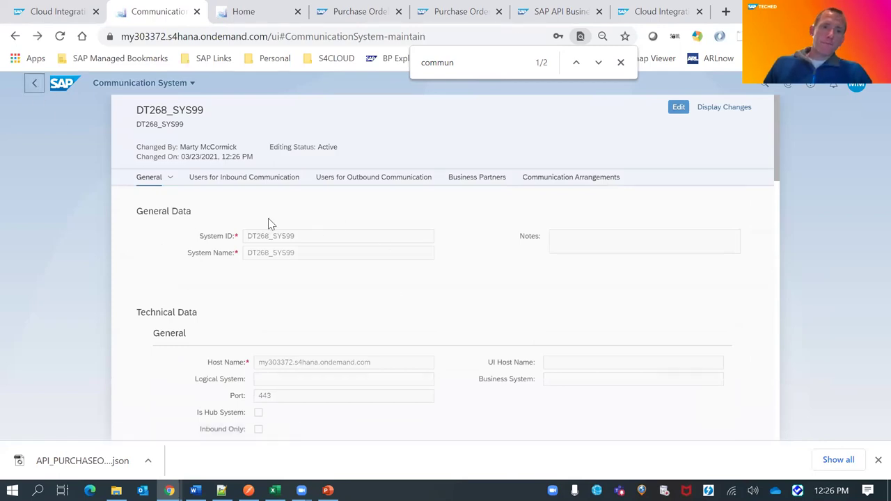
{"action": "left_click", "coordinate": [34, 85]}
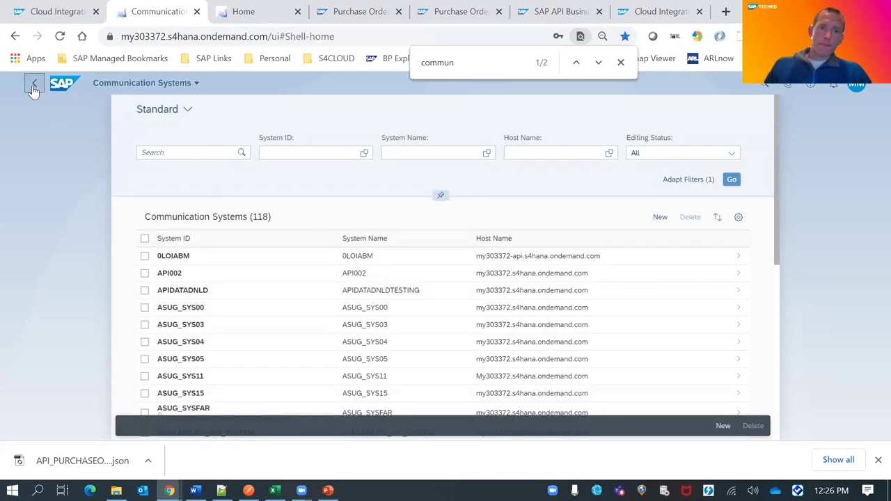
{"action": "left_click", "coordinate": [111, 168]}
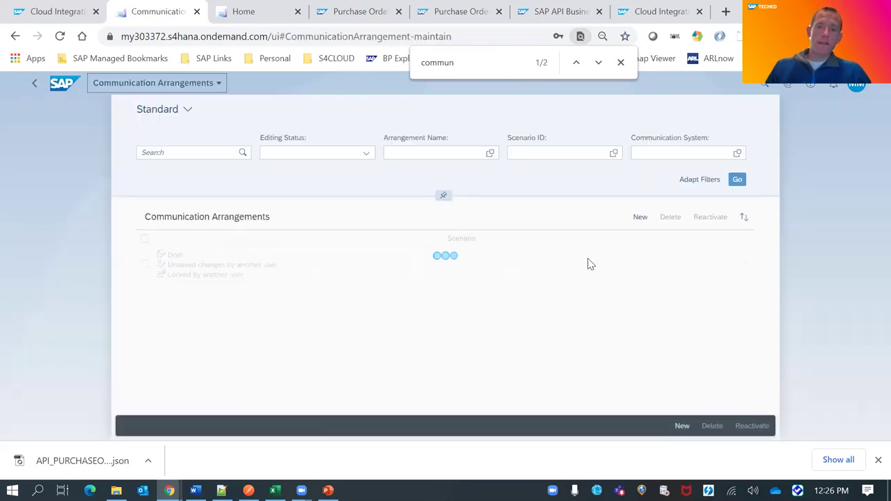
{"action": "left_click", "coordinate": [636, 218]}
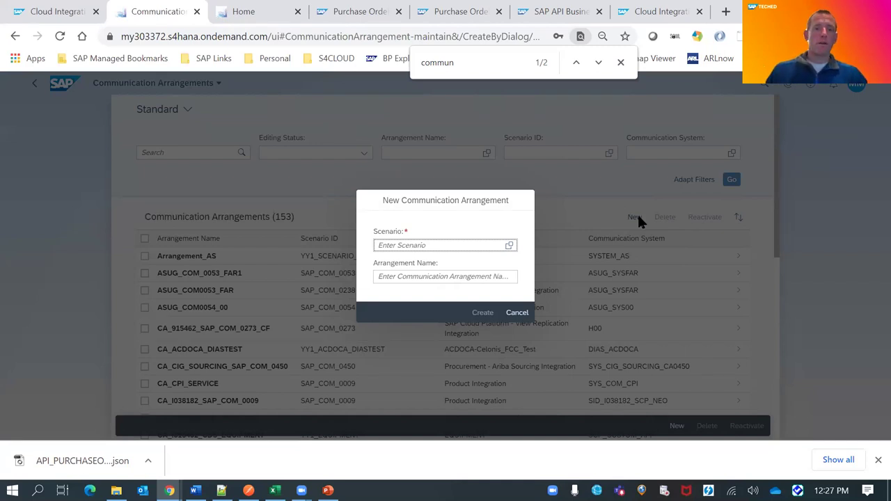
{"action": "left_click", "coordinate": [509, 245]}
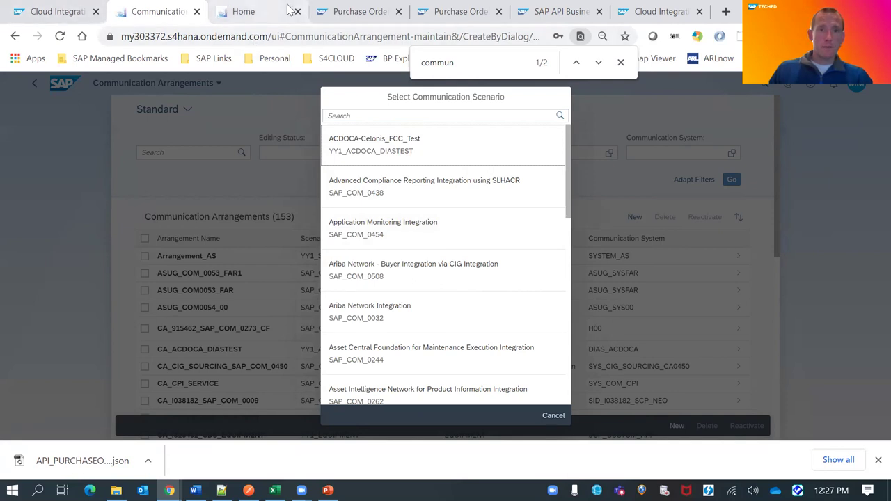
Look up the communication scenario ID for Purchase Order Integration in the Purchase Order API details on SAP API Business Hub.
{"action": "key", "text": "alt+Tab"}
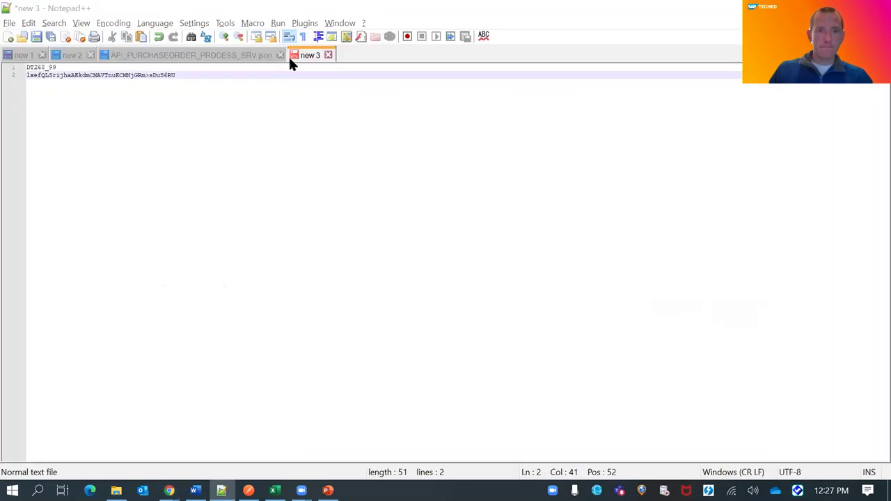
{"action": "key", "text": "alt+Tab"}
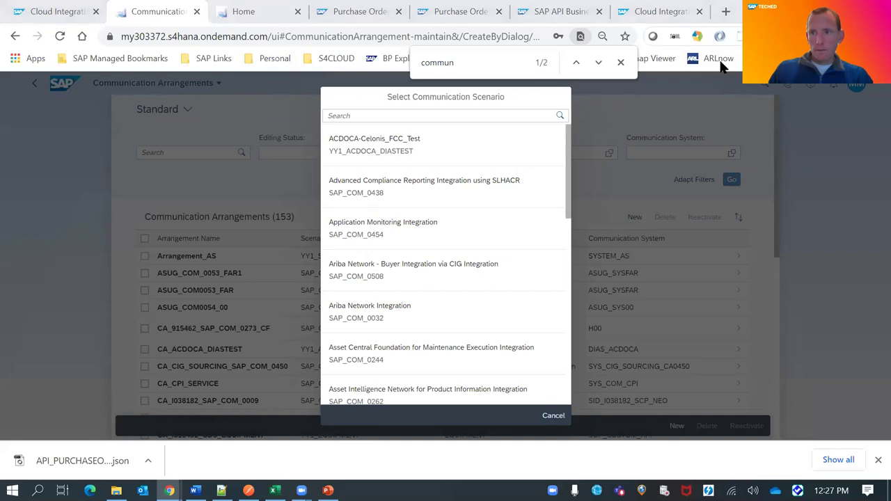
{"action": "left_click", "coordinate": [359, 11]}
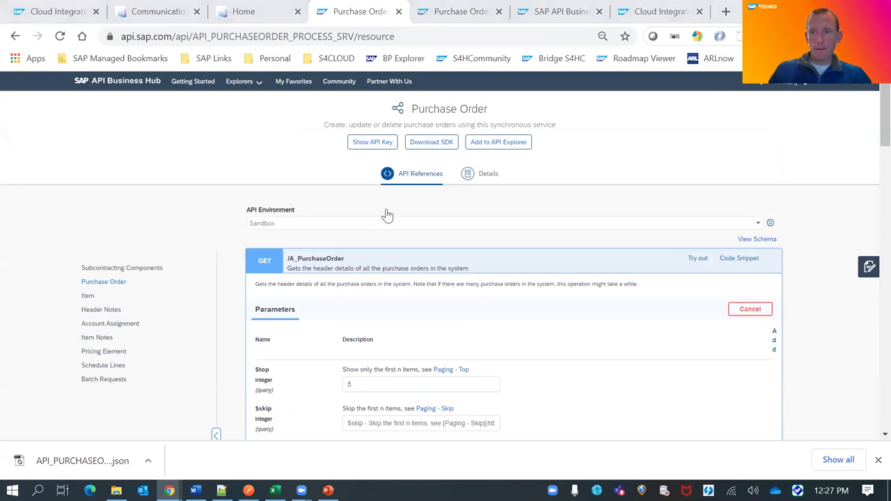
{"action": "left_click", "coordinate": [480, 174]}
{"action": "scroll", "coordinate": [420, 197], "scroll_direction": "down", "scroll_amount": 5}
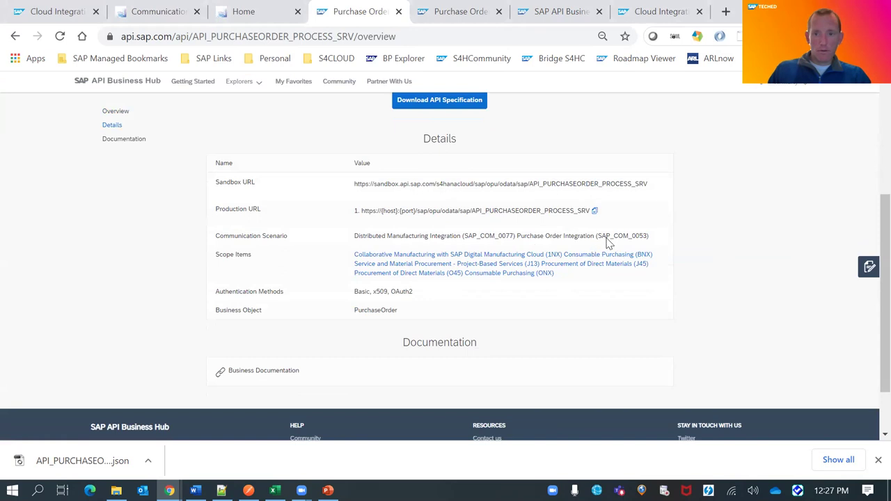
{"action": "left_click_drag", "start_coordinate": [597, 236], "coordinate": [650, 236]}
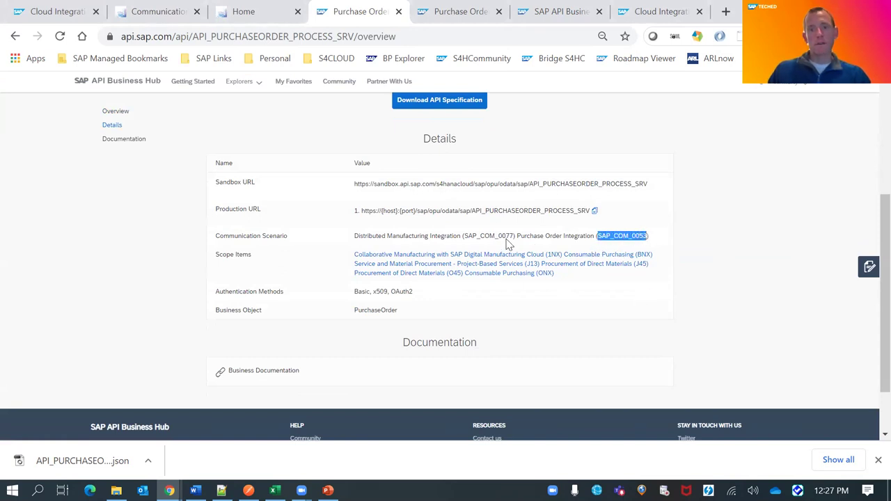
{"action": "left_click_drag", "start_coordinate": [527, 239], "coordinate": [631, 239]}
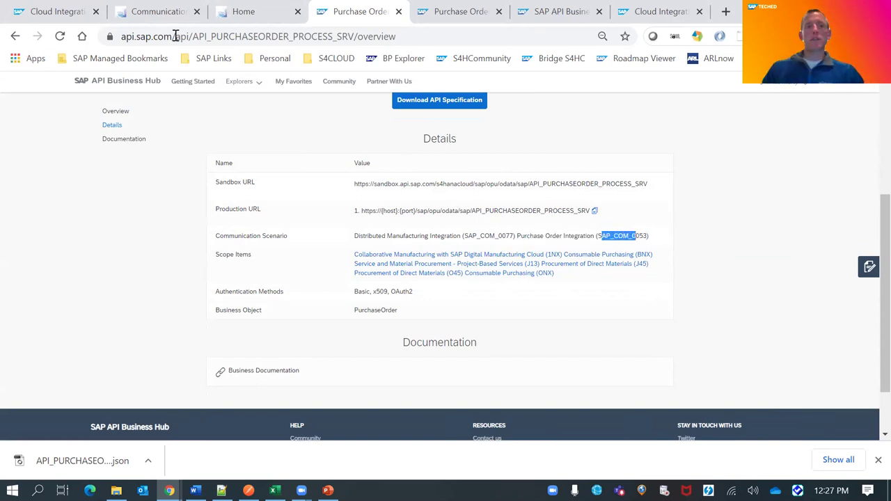
Create the communication arrangement for scenario SAP_COM_0053 with the arrangement name SAP_COM_0053_DT268.
{"action": "left_click", "coordinate": [124, 12]}
{"action": "left_click", "coordinate": [365, 117]}
{"action": "type", "text": "SAP_COM_0053"}
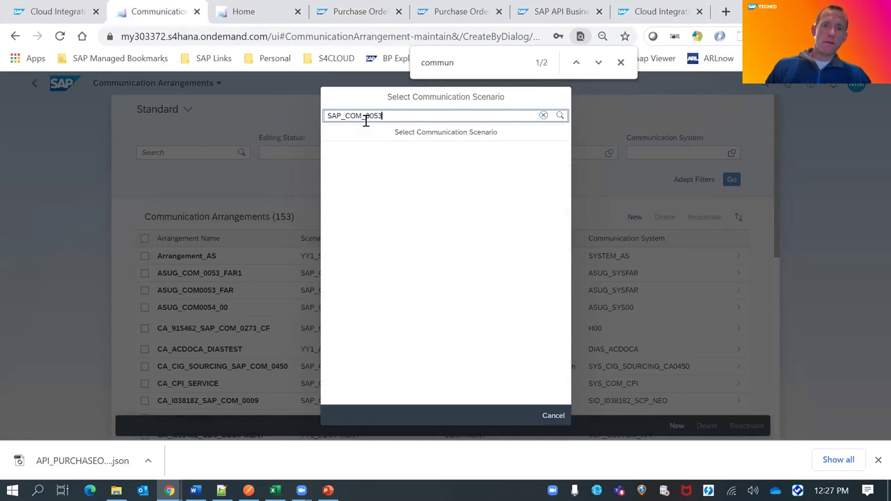
{"action": "left_click", "coordinate": [373, 156]}
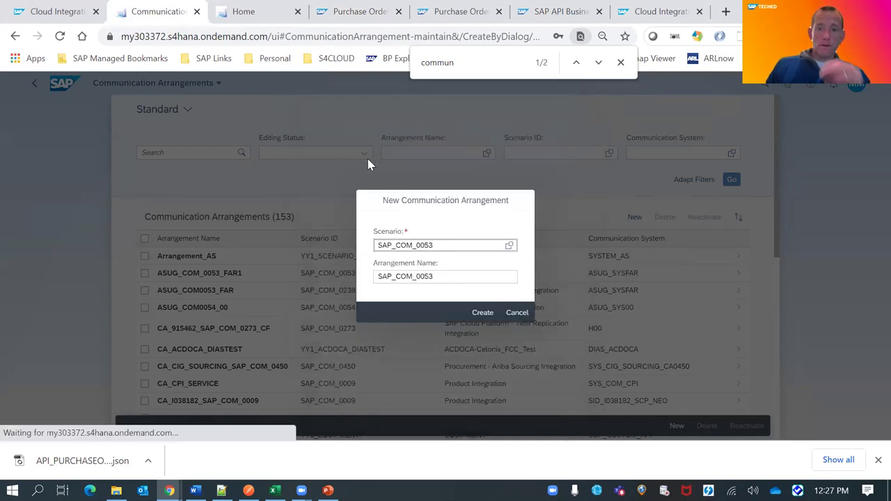
{"action": "left_click", "coordinate": [467, 273]}
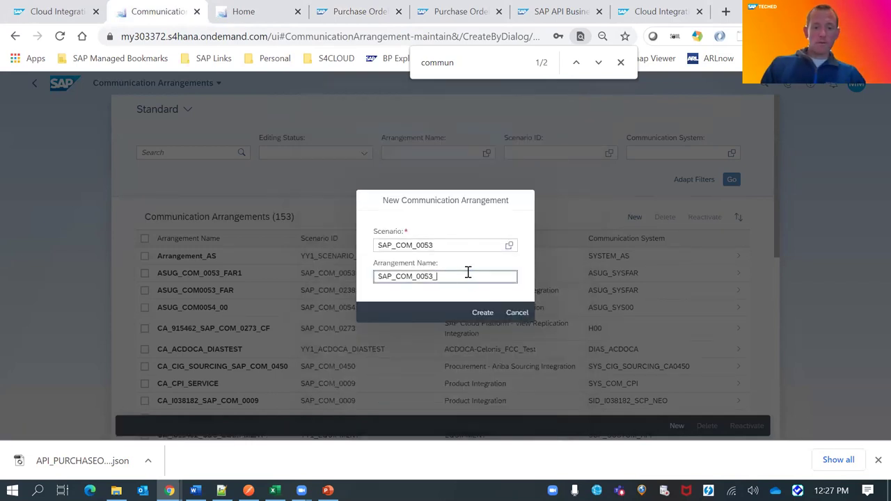
{"action": "left_click", "coordinate": [482, 313]}
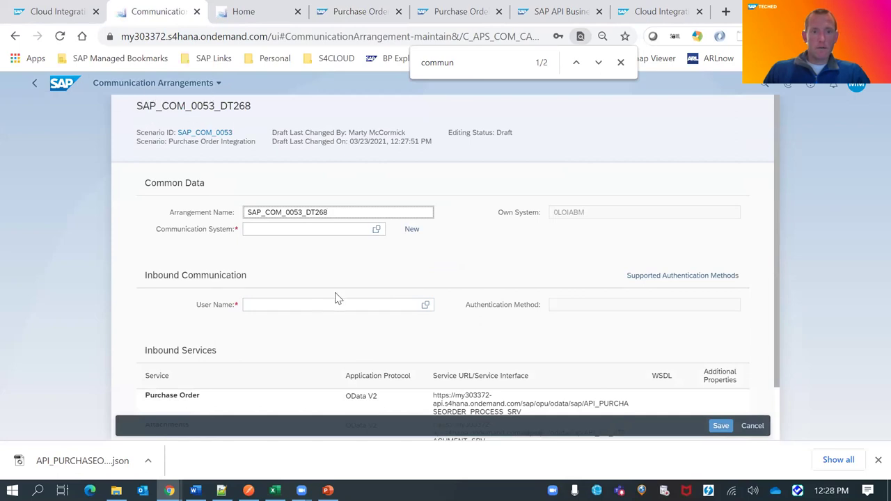
Find DT268_SYS99 by searching for dt268 and assign it as the arrangement's communication system.
{"action": "scroll", "coordinate": [335, 298], "scroll_direction": "down", "scroll_amount": 1}
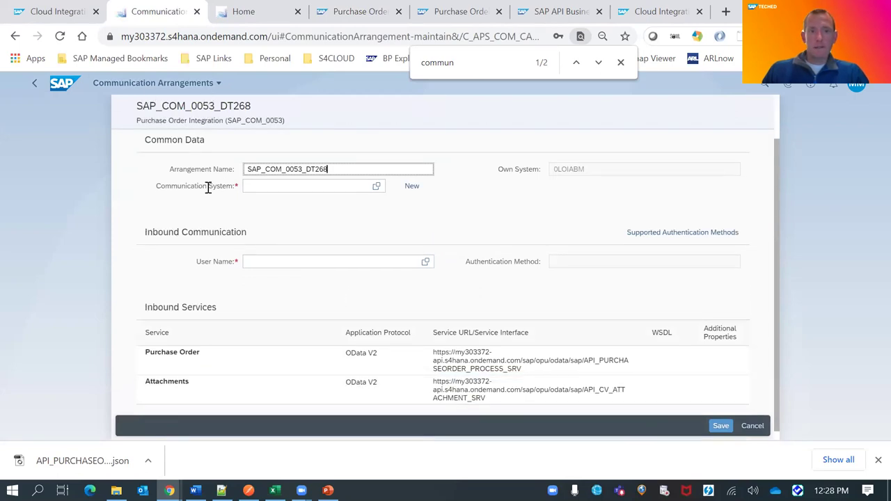
{"action": "left_click", "coordinate": [375, 187]}
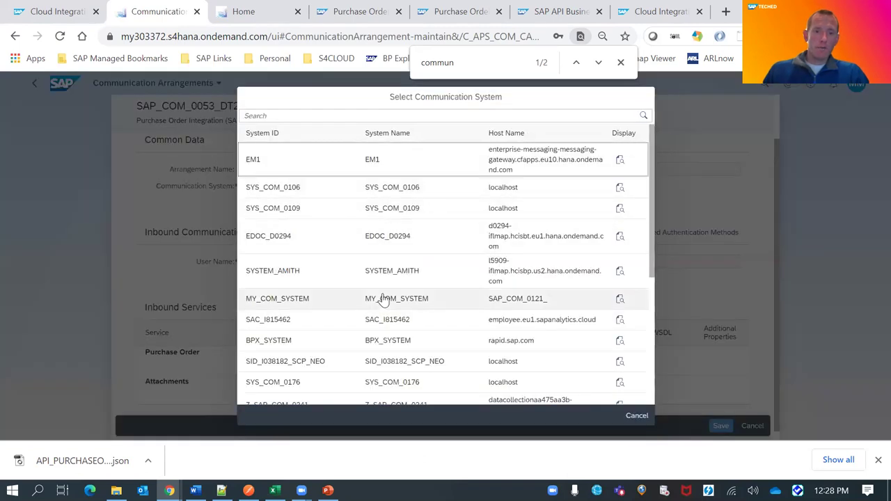
{"action": "scroll", "coordinate": [384, 298], "scroll_direction": "down", "scroll_amount": 5}
{"action": "left_click", "coordinate": [249, 116]}
{"action": "type", "text": "c"}
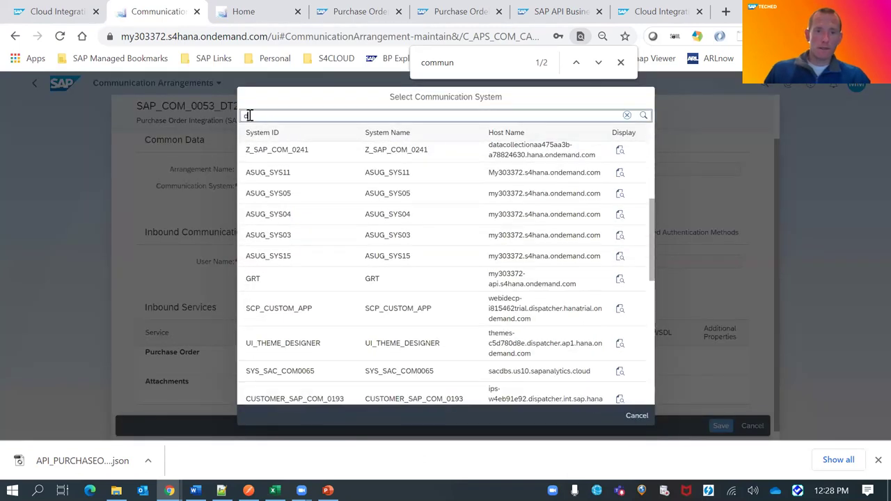
{"action": "type", "text": "t268"}
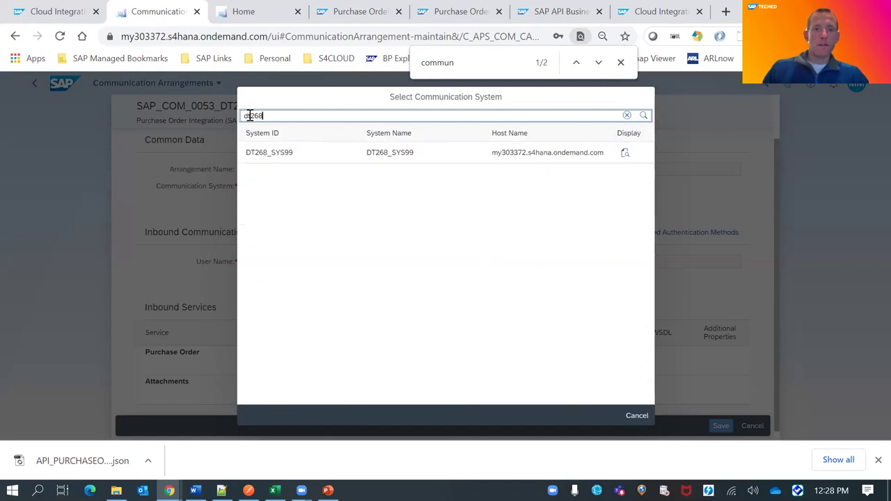
{"action": "left_click", "coordinate": [275, 162]}
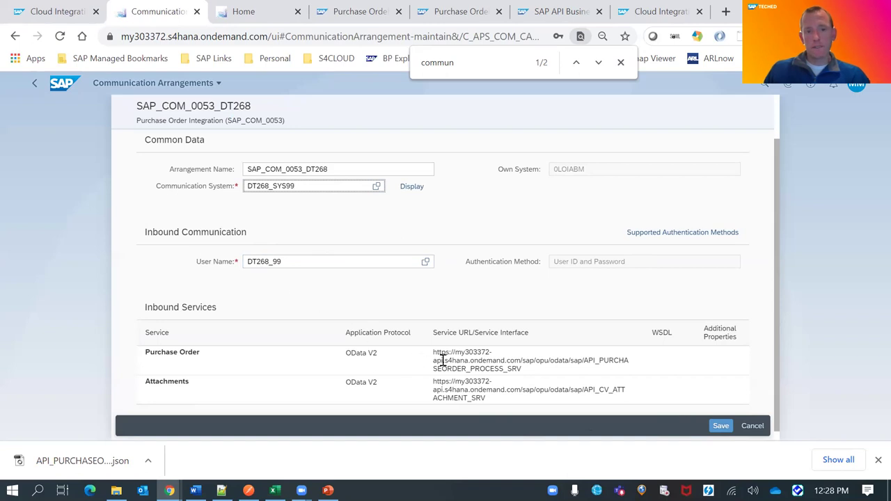
Copy the Purchase Order inbound service URL and save the communication arrangement.
{"action": "left_click_drag", "start_coordinate": [433, 353], "coordinate": [522, 371]}
{"action": "key", "text": "ctrl+c"}
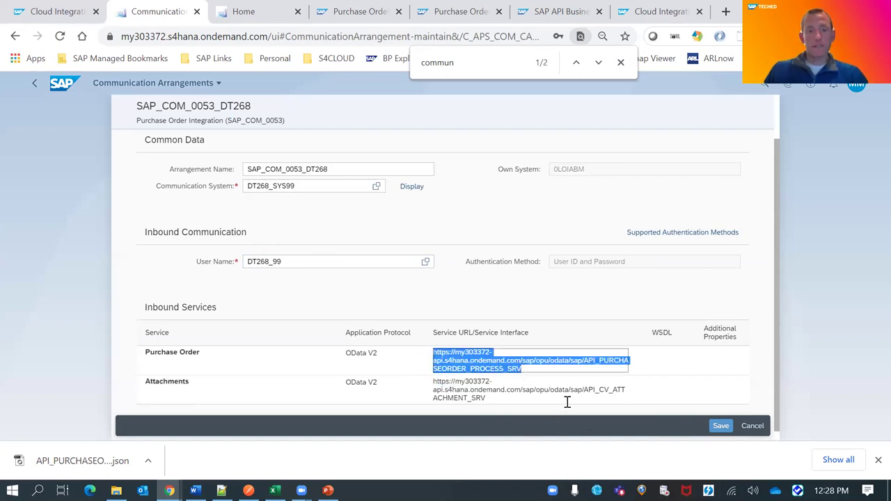
{"action": "left_click", "coordinate": [721, 427]}
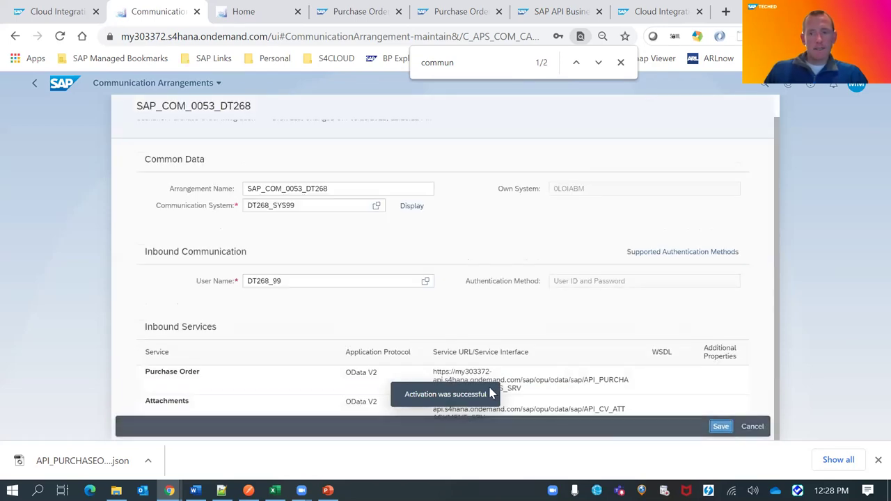
Switch to Postman and set the GET request URL to the copied Purchase Order service URL followed by /$metadata.
{"action": "mouse_move", "coordinate": [248, 490]}
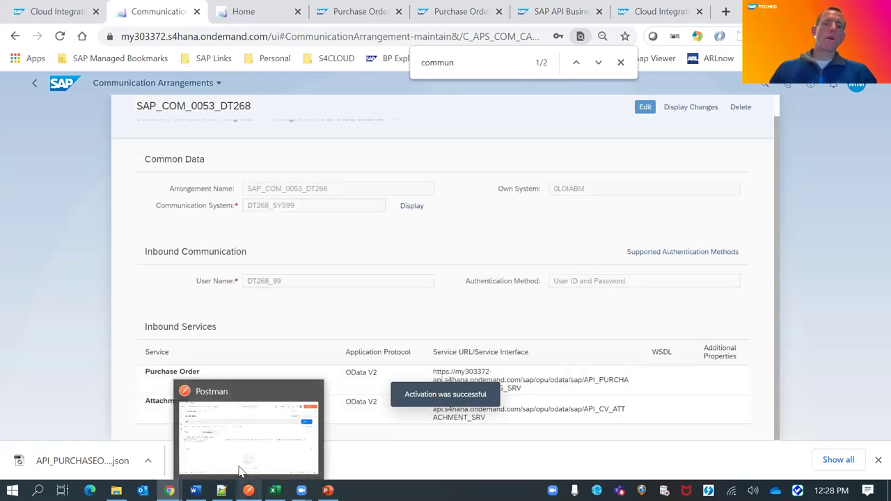
{"action": "left_click", "coordinate": [237, 450]}
{"action": "left_click", "coordinate": [177, 145]}
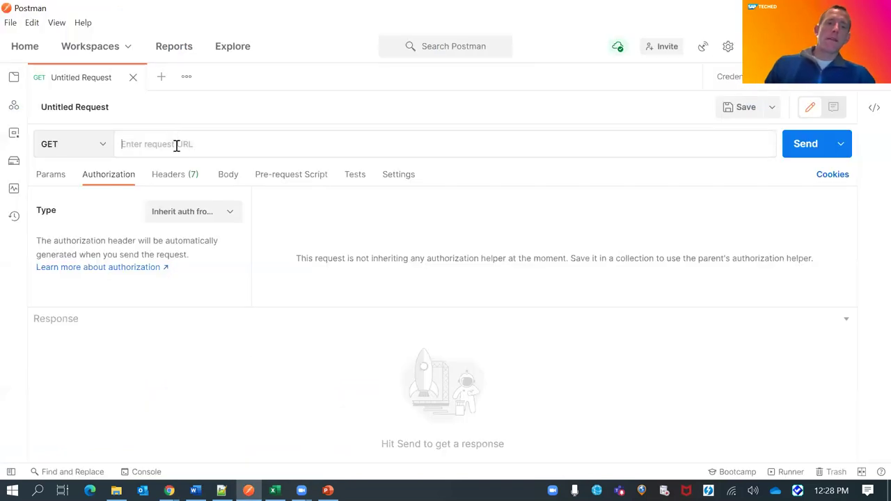
{"action": "key", "text": "ctrl+v"}
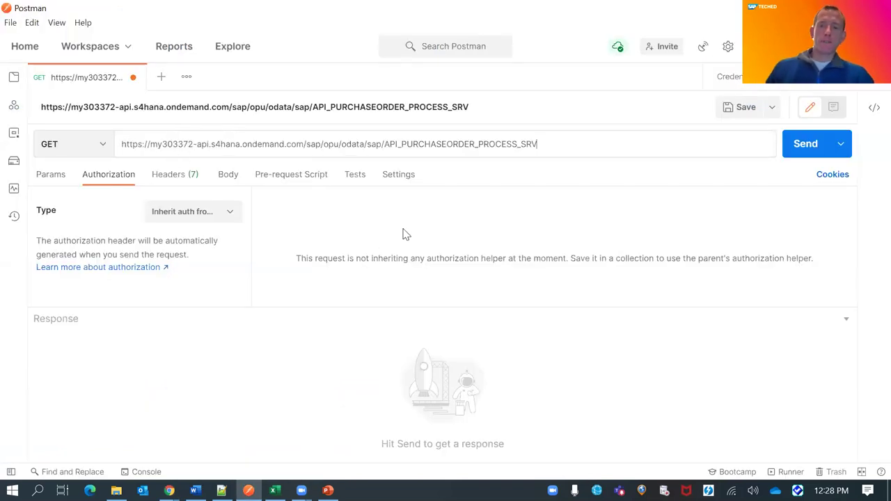
{"action": "type", "text": "metadata"}
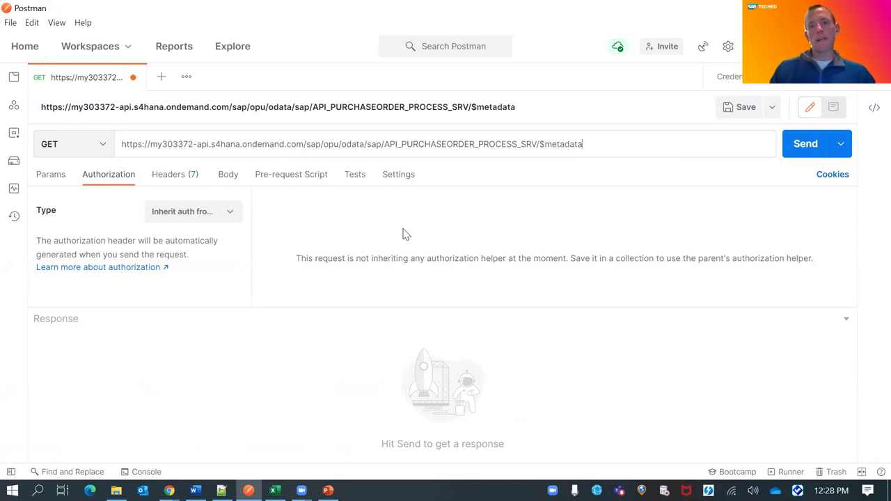
{"action": "left_click_drag", "start_coordinate": [538, 143], "coordinate": [385, 144]}
{"action": "left_click", "coordinate": [554, 143]}
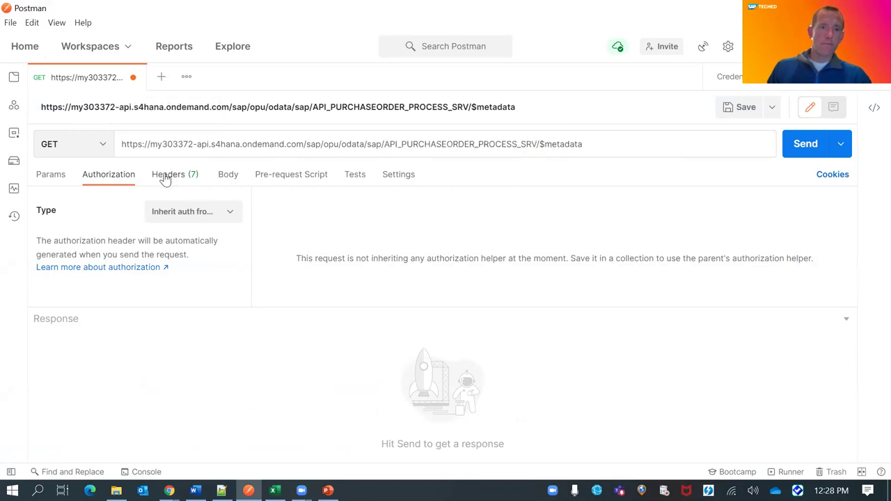
Set the request's authorization to Basic Auth with username DT268_99 and the communication user's password copied from the Notepad++ notes.
{"action": "left_click", "coordinate": [183, 211]}
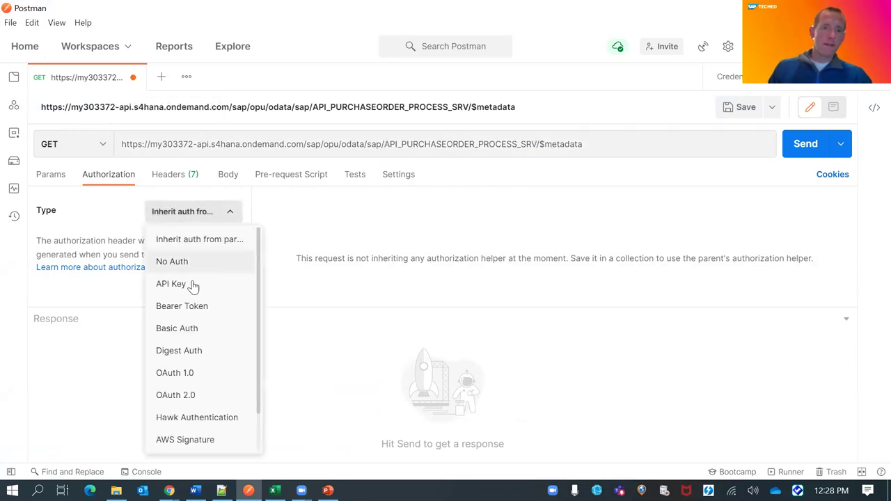
{"action": "left_click", "coordinate": [191, 333]}
{"action": "left_click", "coordinate": [221, 491]}
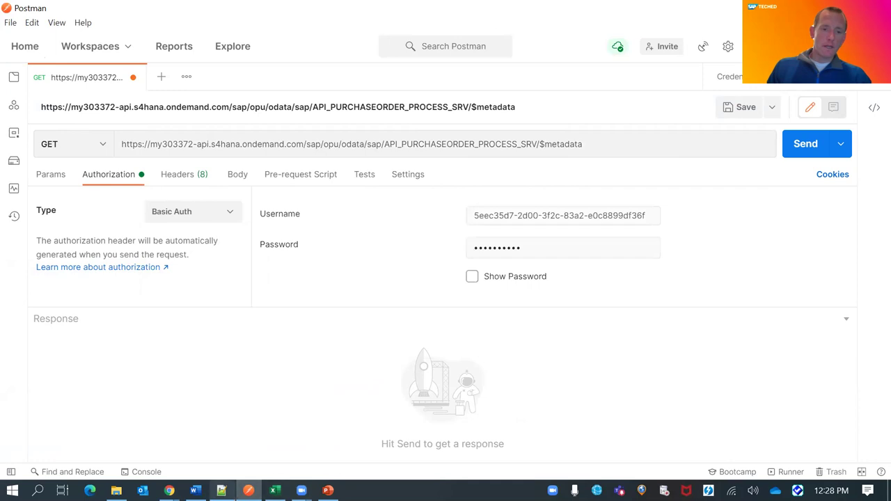
{"action": "left_click", "coordinate": [9, 75]}
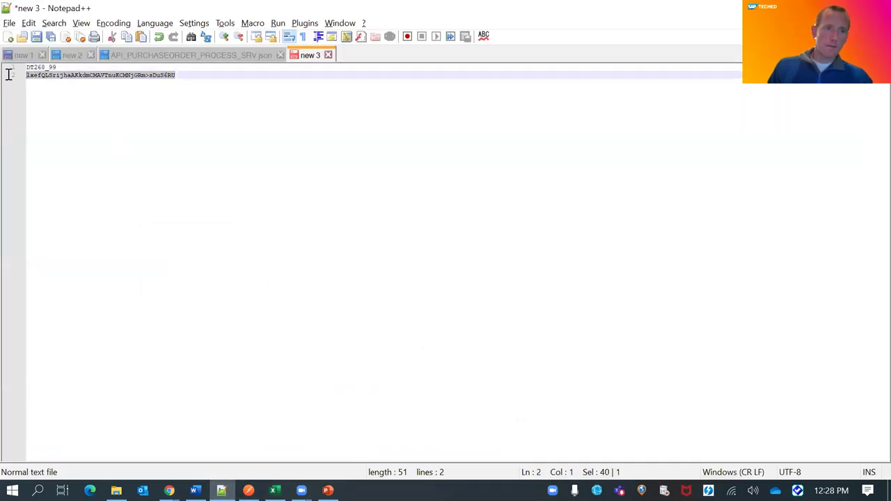
{"action": "key", "text": "alt+Tab"}
{"action": "left_click", "coordinate": [553, 245]}
{"action": "key", "text": "ctrl+a"}
{"action": "key", "text": "ctrl+v"}
{"action": "left_click", "coordinate": [491, 216]}
{"action": "key", "text": "ctrl+a"}
{"action": "type", "text": "DT"}
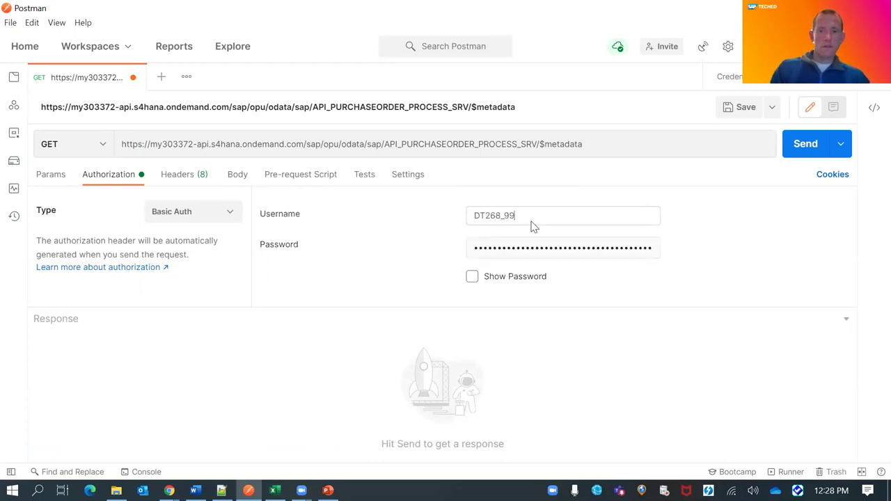
Send the metadata request and locate the A_PurchaseOrder entity type name in the XML response.
{"action": "left_click", "coordinate": [801, 146]}
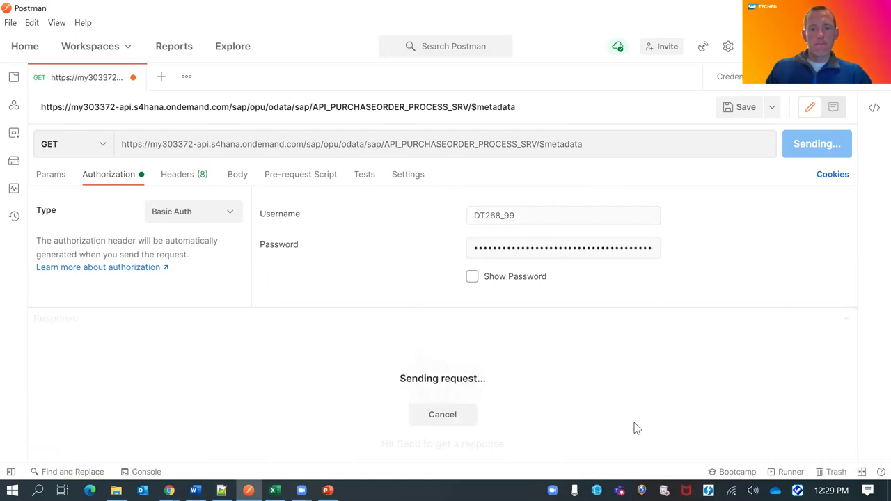
{"action": "scroll", "coordinate": [613, 420], "scroll_direction": "down", "scroll_amount": 10}
{"action": "scroll", "coordinate": [613, 420], "scroll_direction": "down", "scroll_amount": 12}
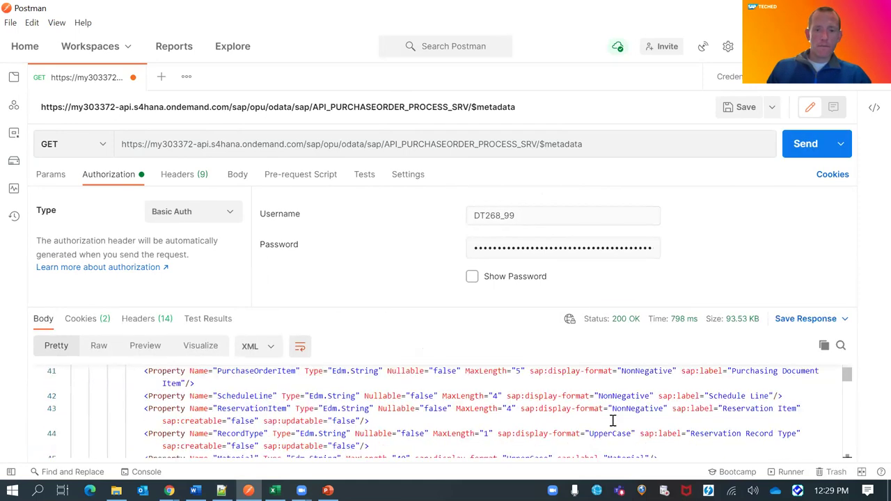
{"action": "scroll", "coordinate": [612, 420], "scroll_direction": "up", "scroll_amount": 3}
{"action": "scroll", "coordinate": [613, 420], "scroll_direction": "up", "scroll_amount": 1}
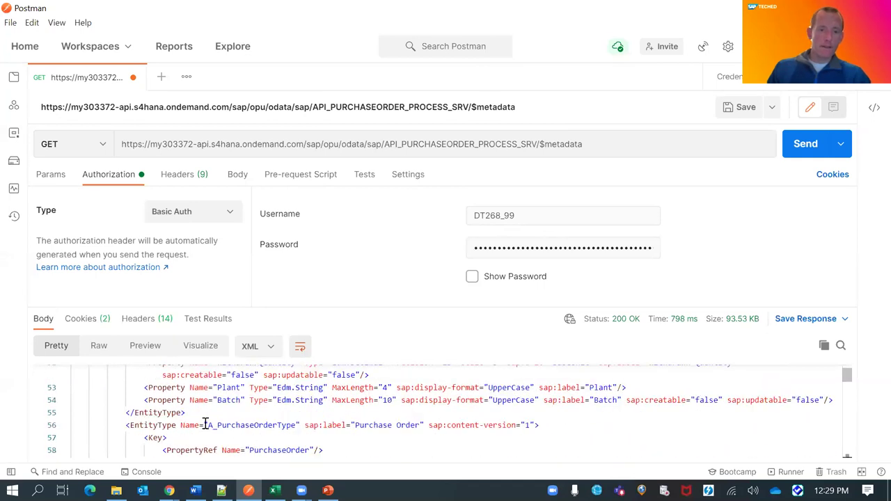
{"action": "left_click_drag", "start_coordinate": [209, 425], "coordinate": [274, 425]}
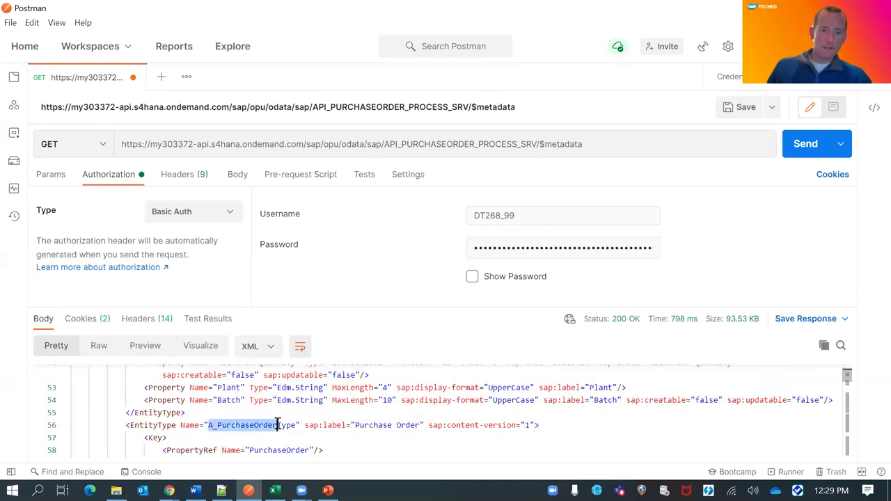
Replace $metadata in the request URL with A_PurchaseOrder?$top=10 and send the request.
{"action": "double_click", "coordinate": [568, 143]}
{"action": "type", "text": "A_PurchaseOrder"}
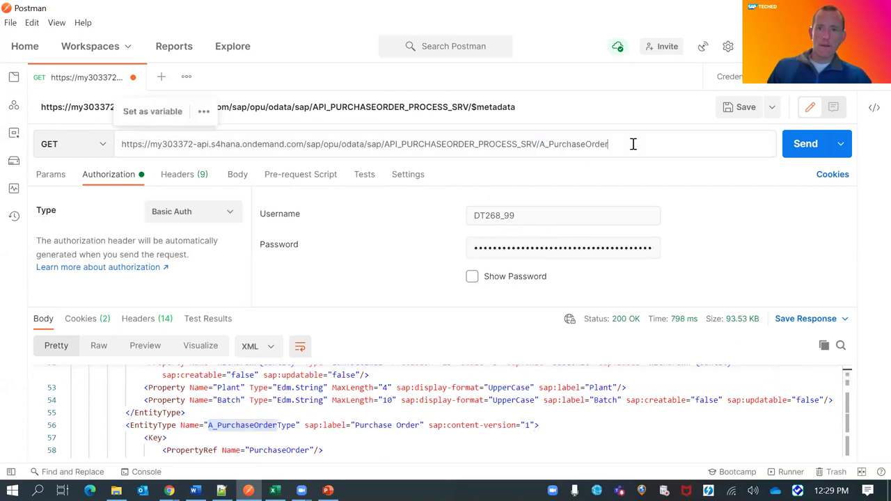
{"action": "type", "text": "?$top10"}
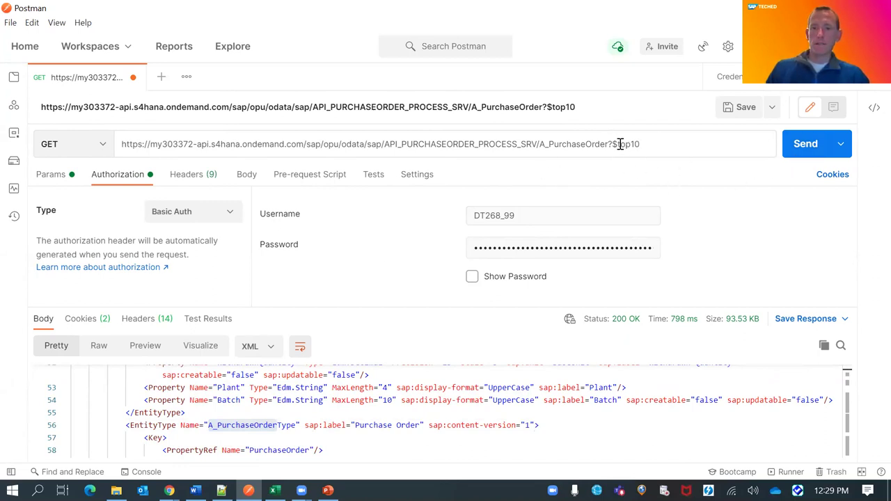
{"action": "type", "text": "="}
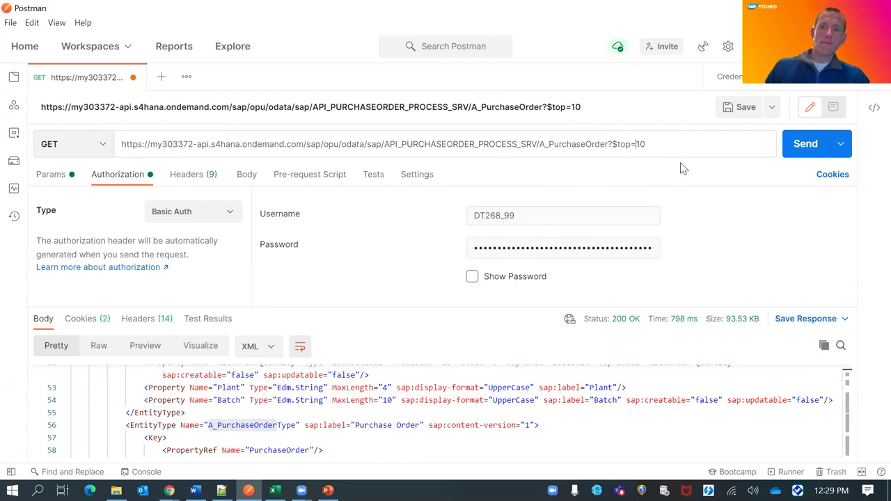
{"action": "left_click", "coordinate": [794, 154]}
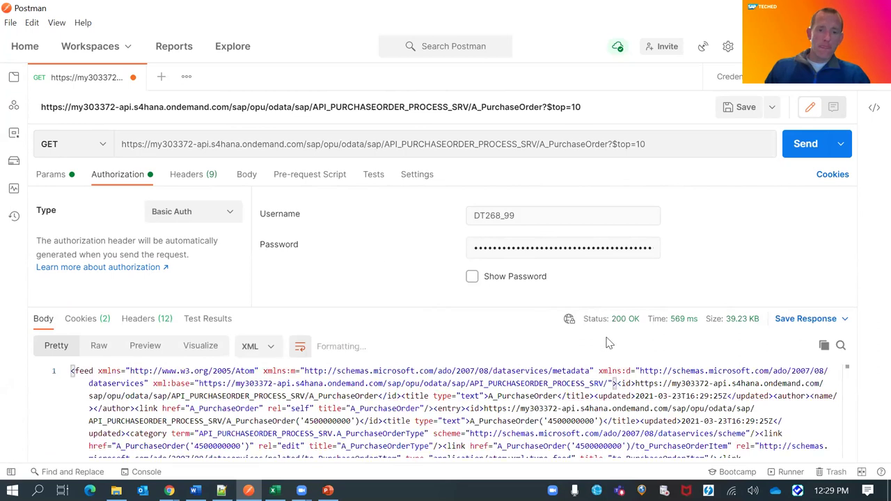
Change the URL's record limit to $top=50 and add a $filter on the InvoicingParty field name copied from the response, using the eq operator.
{"action": "scroll", "coordinate": [528, 383], "scroll_direction": "down", "scroll_amount": 10}
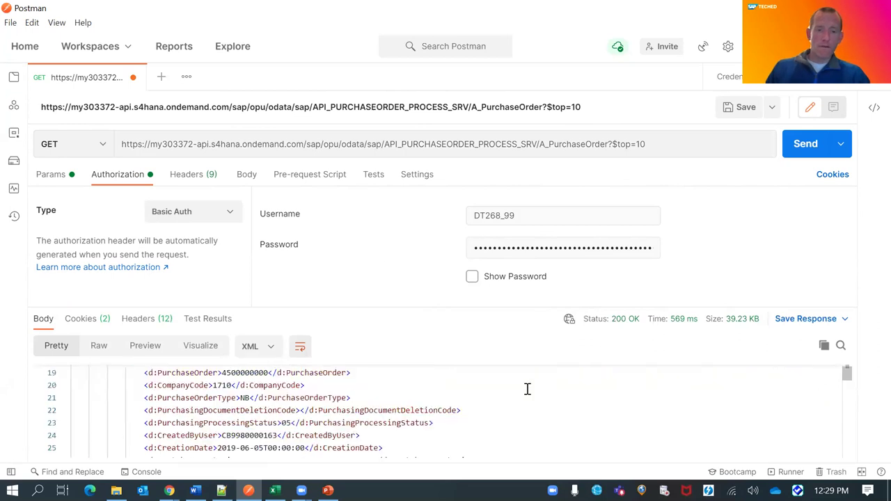
{"action": "scroll", "coordinate": [530, 374], "scroll_direction": "down", "scroll_amount": 3}
{"action": "scroll", "coordinate": [531, 375], "scroll_direction": "up", "scroll_amount": 3}
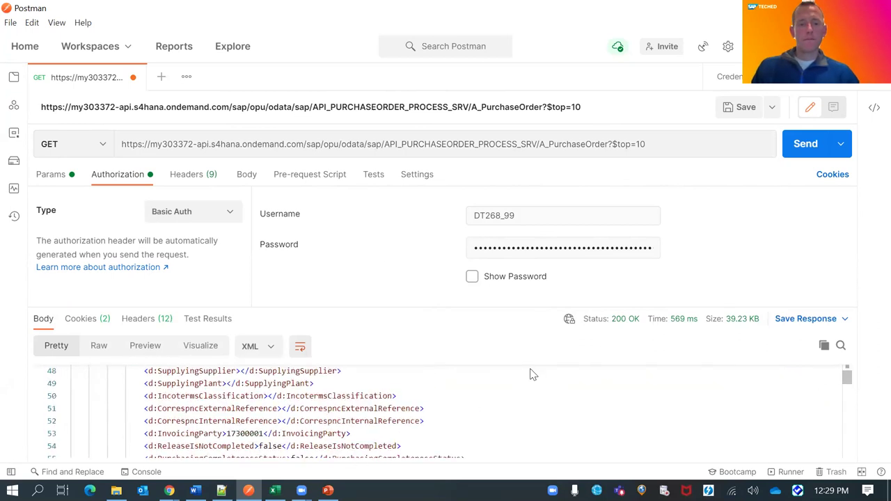
{"action": "scroll", "coordinate": [373, 420], "scroll_direction": "up", "scroll_amount": 2}
{"action": "scroll", "coordinate": [372, 420], "scroll_direction": "down", "scroll_amount": 2}
{"action": "double_click", "coordinate": [184, 435]}
{"action": "key", "text": "ctrl+c"}
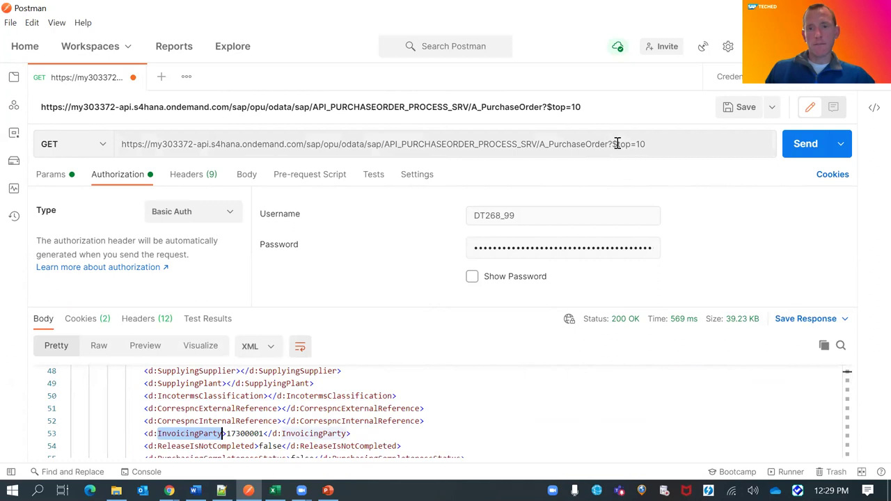
{"action": "left_click", "coordinate": [645, 144]}
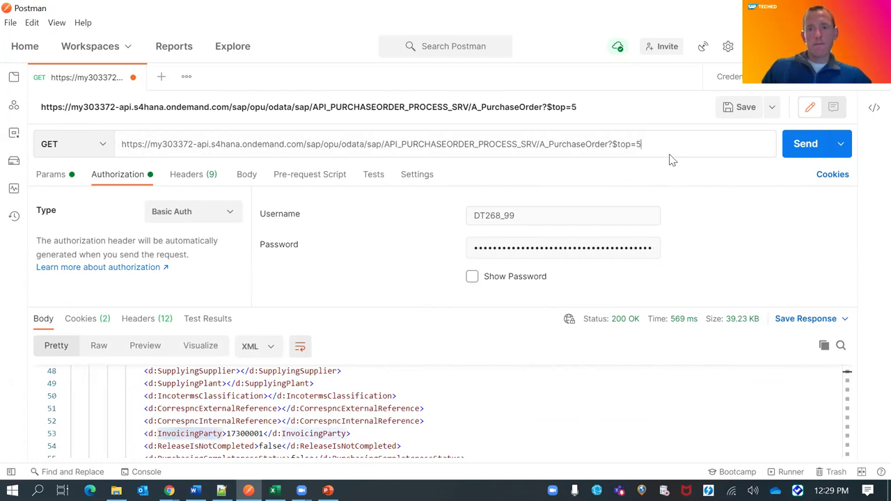
{"action": "type", "text": "&$filter="}
{"action": "key", "text": "ctrl+v"}
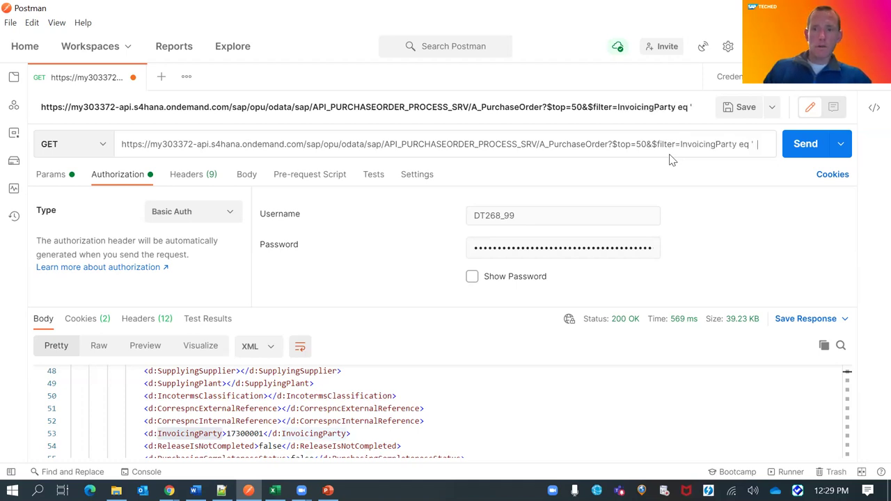
Complete the filter with the first purchase order's invoicing party number in single quotes and send the request.
{"action": "double_click", "coordinate": [234, 433]}
{"action": "key", "text": "ctrl+c"}
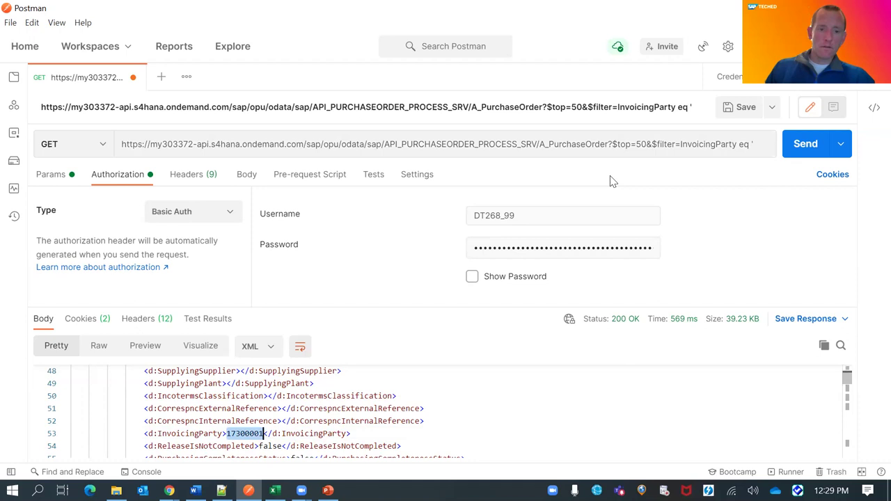
{"action": "left_click", "coordinate": [758, 144]}
{"action": "key", "text": "ctrl+v"}
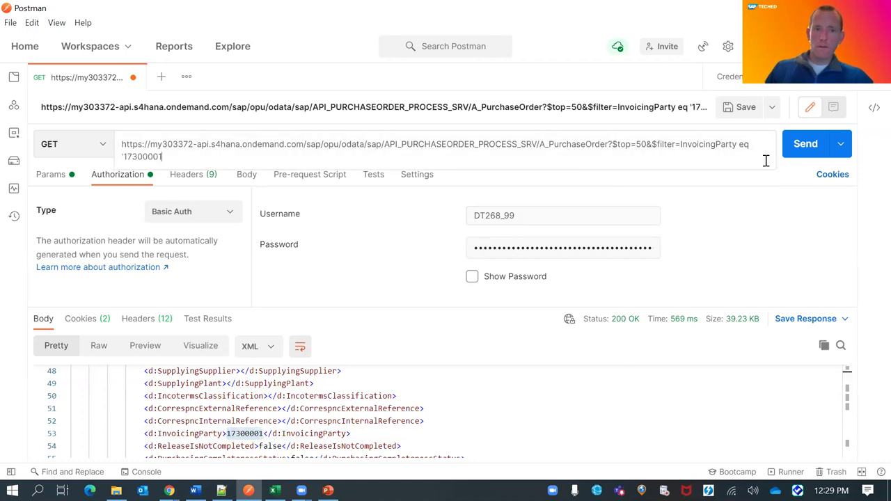
{"action": "type", "text": "'"}
{"action": "key", "text": "ctrl+Return"}
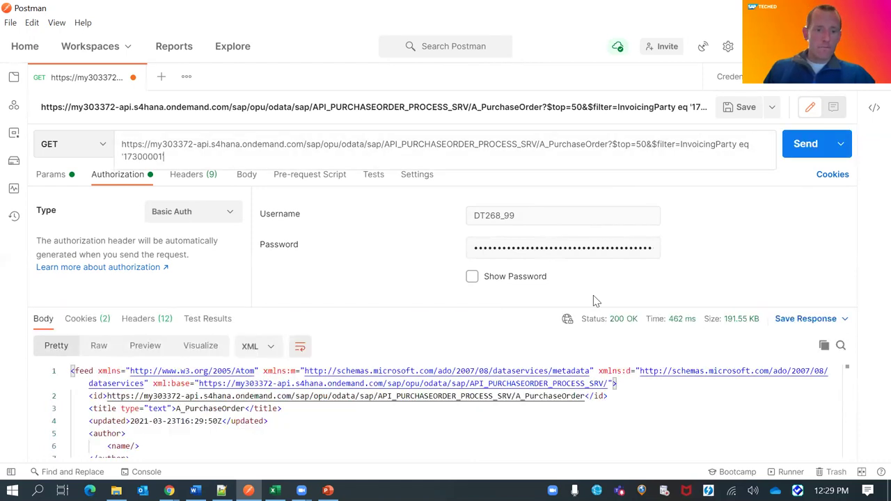
Review the purchase order fields in the filtered response and enlarge the response area.
{"action": "scroll", "coordinate": [527, 422], "scroll_direction": "down", "scroll_amount": 5}
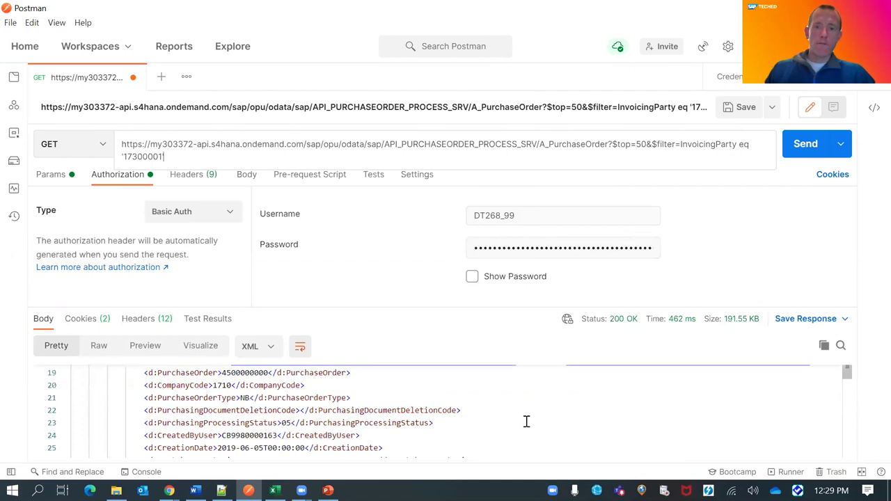
{"action": "scroll", "coordinate": [504, 401], "scroll_direction": "down", "scroll_amount": 3}
{"action": "scroll", "coordinate": [504, 400], "scroll_direction": "down", "scroll_amount": 6}
{"action": "left_click", "coordinate": [146, 156]}
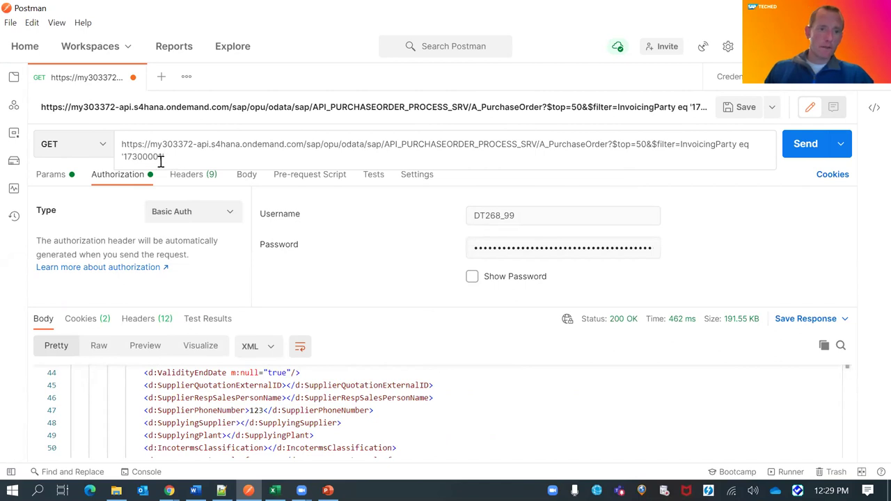
{"action": "scroll", "coordinate": [296, 400], "scroll_direction": "down", "scroll_amount": 6}
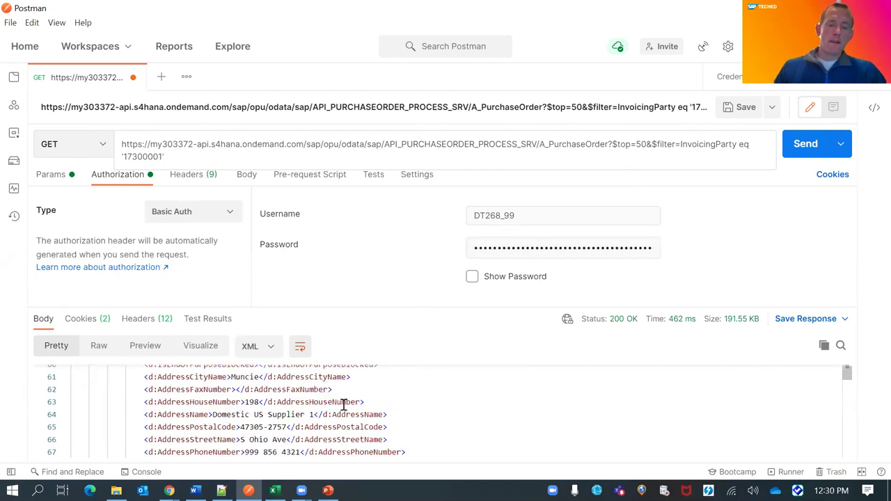
{"action": "scroll", "coordinate": [344, 404], "scroll_direction": "up", "scroll_amount": 7}
{"action": "left_click_drag", "start_coordinate": [362, 310], "coordinate": [367, 242]}
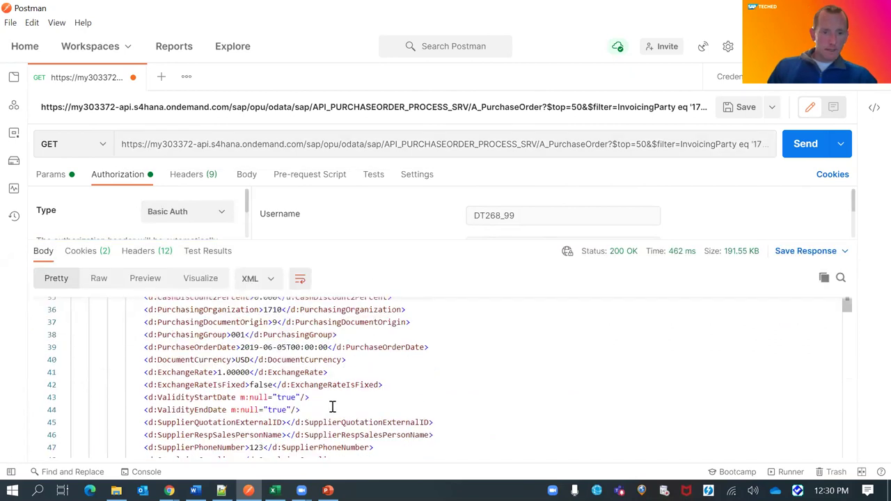
Append &$expand=to_PurchaseOrderItem to the request URL, copying the navigation property from the response, and send the request.
{"action": "scroll", "coordinate": [331, 407], "scroll_direction": "down", "scroll_amount": 15}
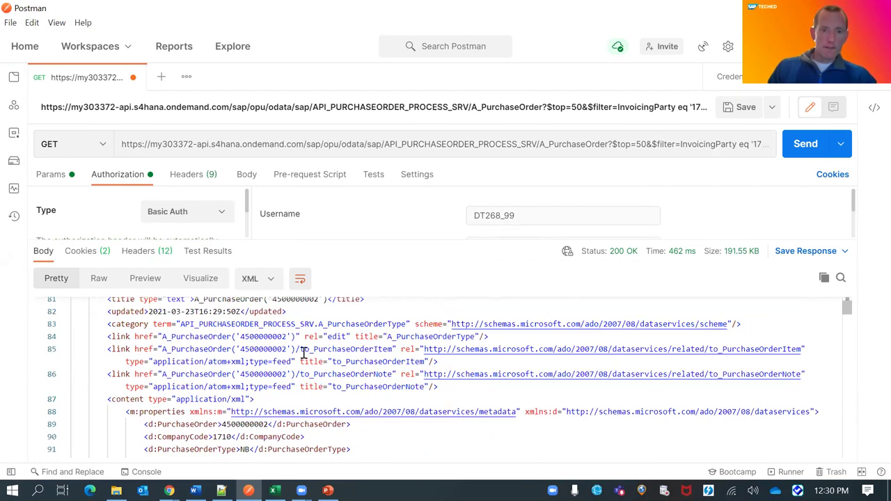
{"action": "left_click_drag", "start_coordinate": [300, 352], "coordinate": [394, 349]}
{"action": "key", "text": "ctrl+c"}
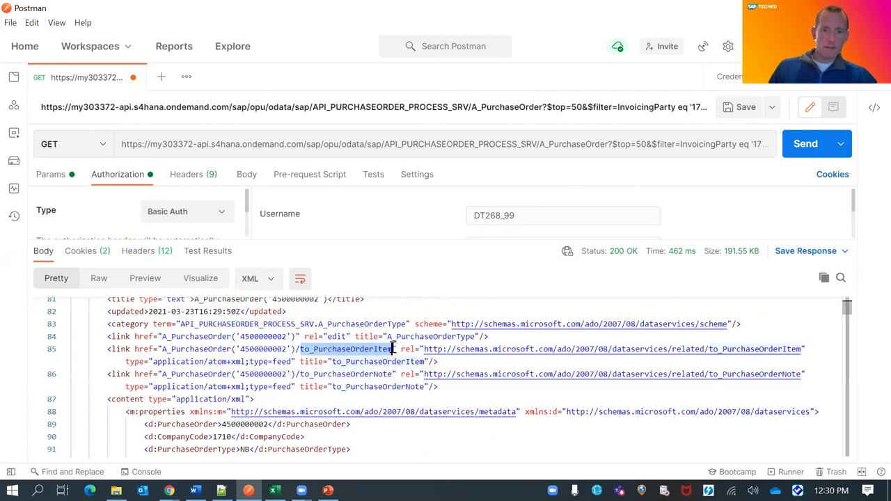
{"action": "left_click", "coordinate": [365, 143]}
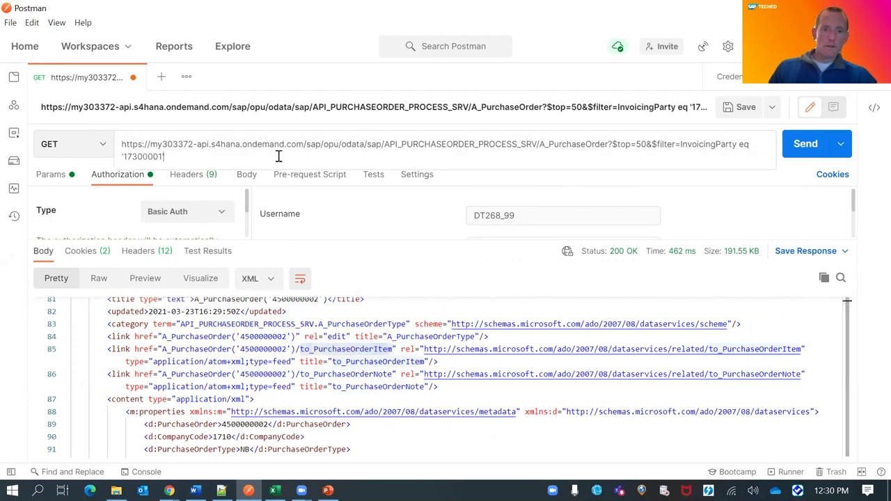
{"action": "type", "text": "&$expand="}
{"action": "key", "text": "ctrl+v"}
{"action": "key", "text": "ctrl+Return"}
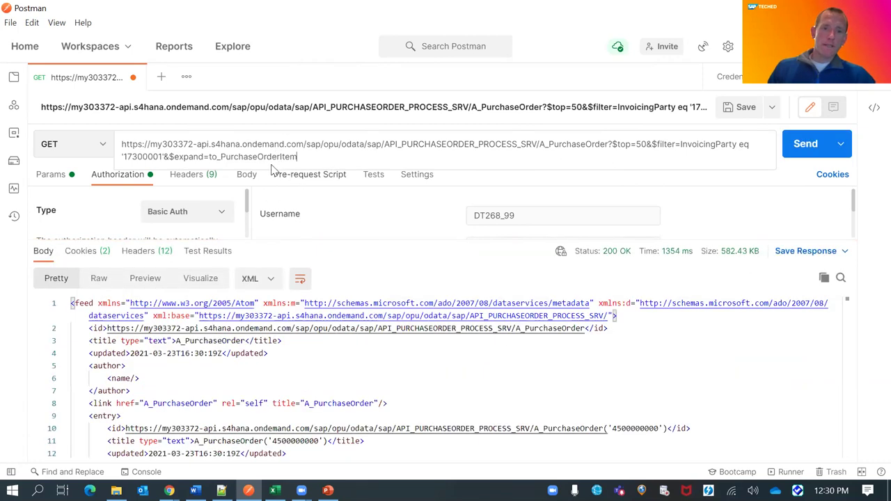
Examine the inline purchase order item details in the expanded response.
{"action": "scroll", "coordinate": [374, 398], "scroll_direction": "down", "scroll_amount": 3}
{"action": "scroll", "coordinate": [374, 397], "scroll_direction": "down", "scroll_amount": 5}
{"action": "scroll", "coordinate": [374, 398], "scroll_direction": "down", "scroll_amount": 15}
{"action": "scroll", "coordinate": [374, 398], "scroll_direction": "down", "scroll_amount": 8}
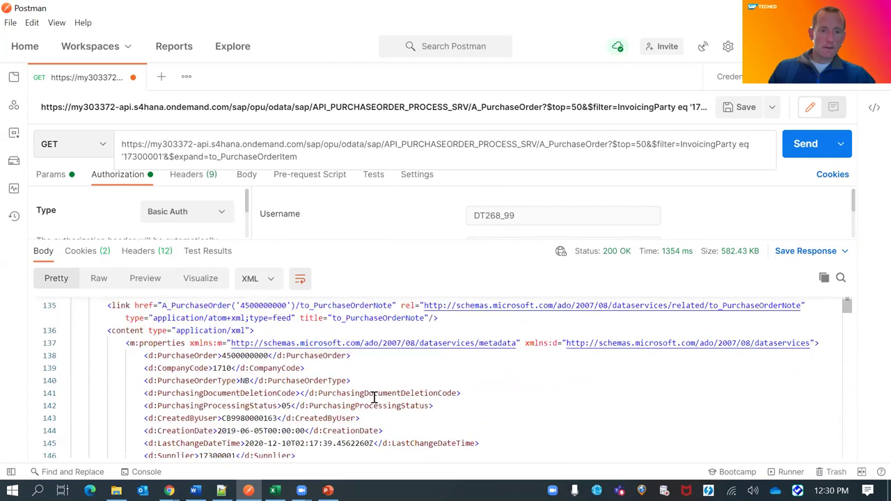
{"action": "scroll", "coordinate": [374, 398], "scroll_direction": "down", "scroll_amount": 14}
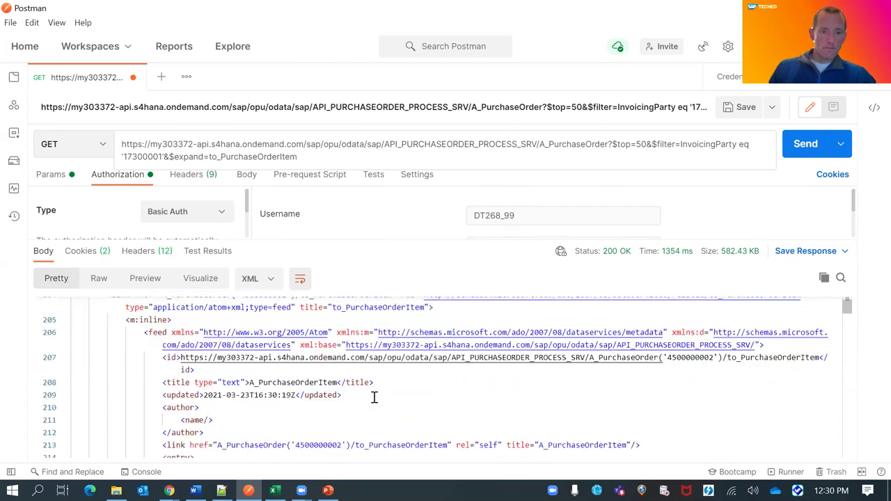
{"action": "scroll", "coordinate": [374, 398], "scroll_direction": "down", "scroll_amount": 1}
{"action": "scroll", "coordinate": [374, 397], "scroll_direction": "down", "scroll_amount": 20}
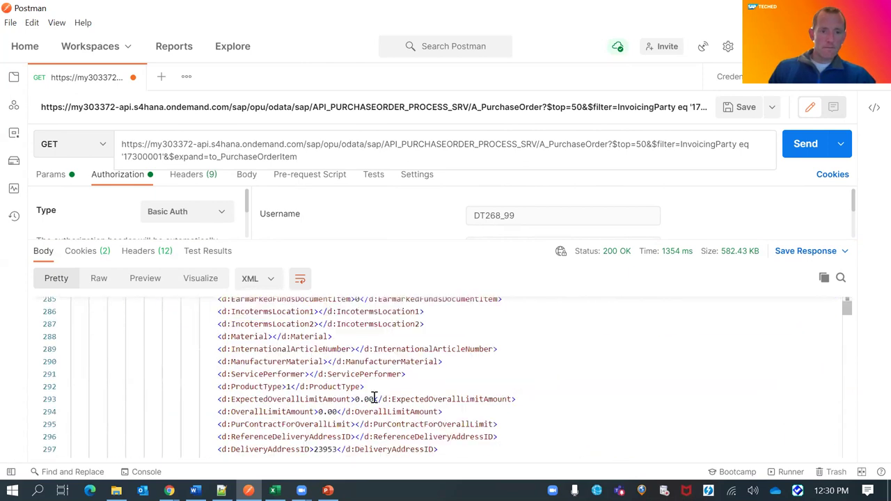
{"action": "scroll", "coordinate": [374, 398], "scroll_direction": "down", "scroll_amount": 1}
{"action": "scroll", "coordinate": [374, 398], "scroll_direction": "up", "scroll_amount": 3}
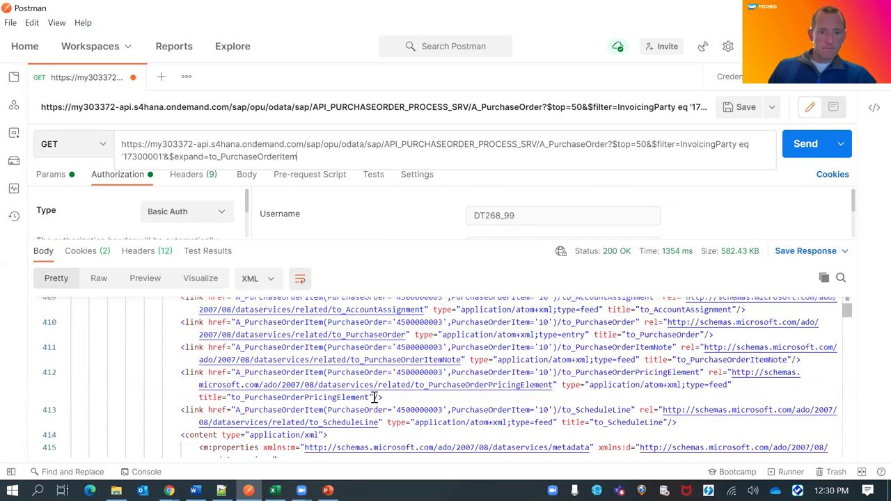
{"action": "scroll", "coordinate": [374, 398], "scroll_direction": "down", "scroll_amount": 1}
{"action": "scroll", "coordinate": [374, 398], "scroll_direction": "up", "scroll_amount": 3}
{"action": "scroll", "coordinate": [374, 398], "scroll_direction": "down", "scroll_amount": 1}
{"action": "scroll", "coordinate": [374, 397], "scroll_direction": "down", "scroll_amount": 3}
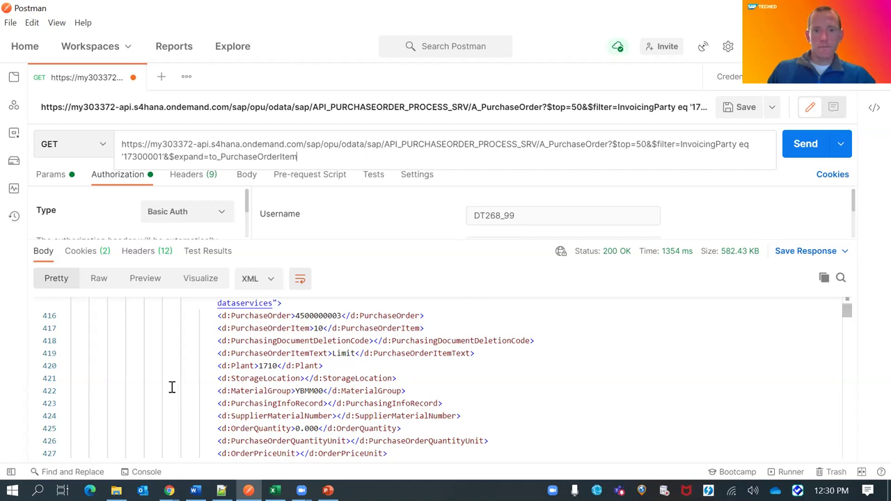
{"action": "left_click", "coordinate": [272, 319]}
{"action": "double_click", "coordinate": [271, 317]}
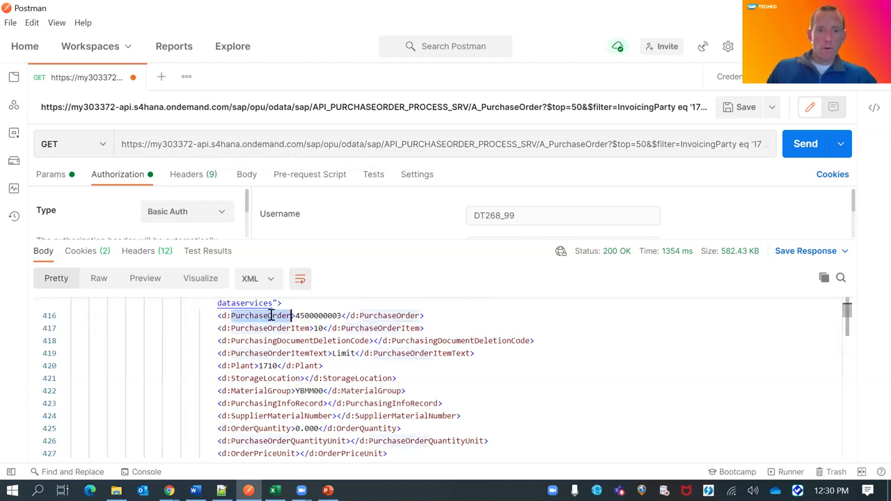
{"action": "left_click", "coordinate": [327, 151]}
{"action": "left_click", "coordinate": [369, 171]}
{"action": "left_click", "coordinate": [368, 157]}
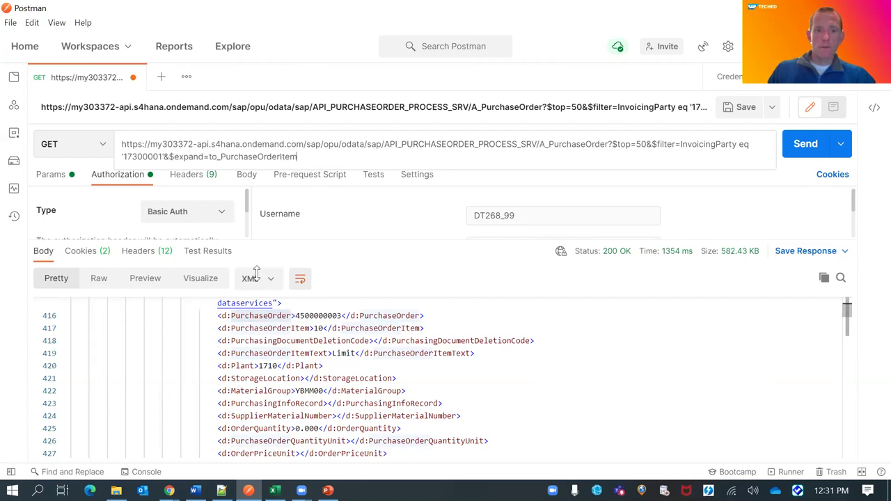
{"action": "left_click", "coordinate": [309, 354]}
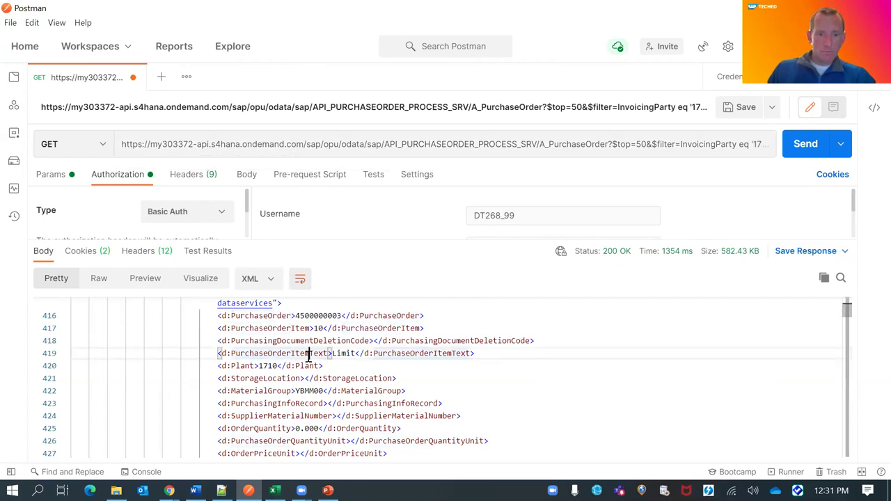
Replace the $expand option in the request URL with $select=PurchaseOrder.
{"action": "left_click", "coordinate": [279, 153]}
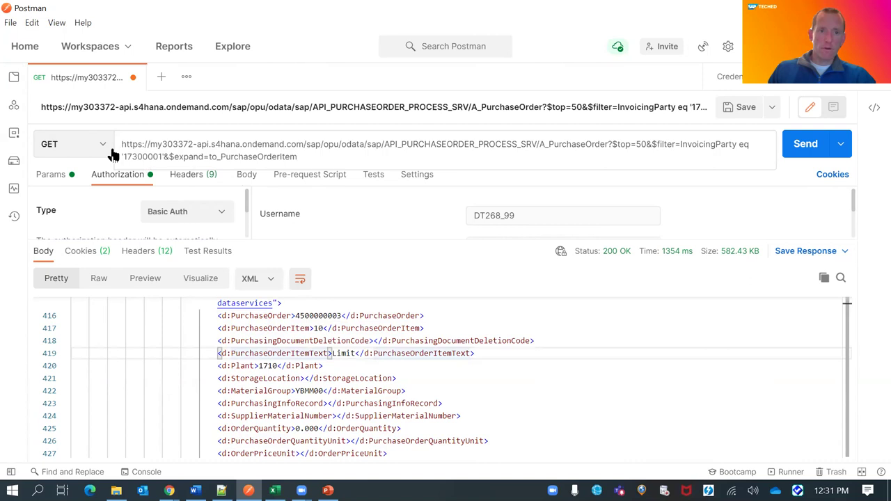
{"action": "left_click_drag", "start_coordinate": [165, 159], "coordinate": [338, 178]}
{"action": "key", "text": "BackSpace"}
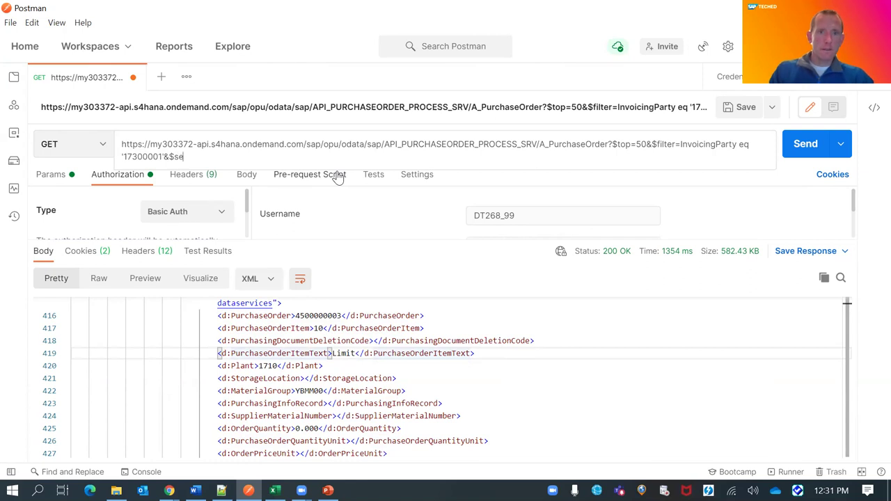
{"action": "double_click", "coordinate": [277, 315]}
{"action": "key", "text": "ctrl+c"}
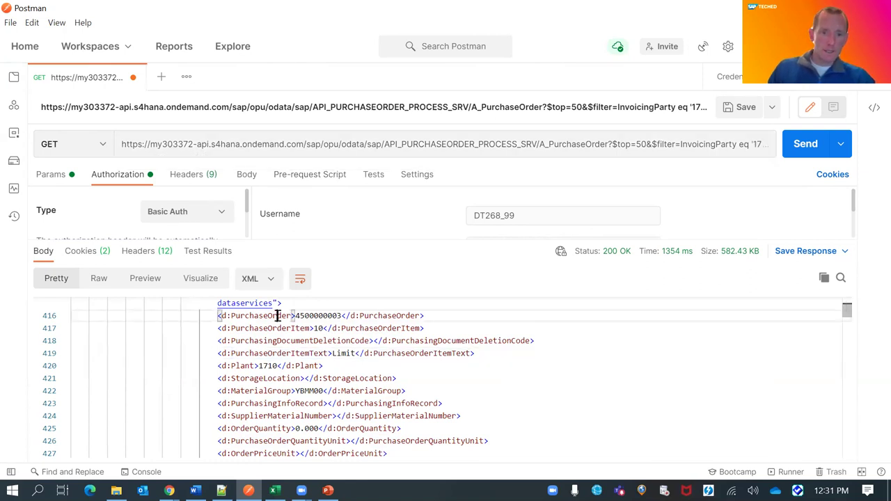
{"action": "left_click", "coordinate": [244, 159]}
{"action": "key", "text": "ctrl+v"}
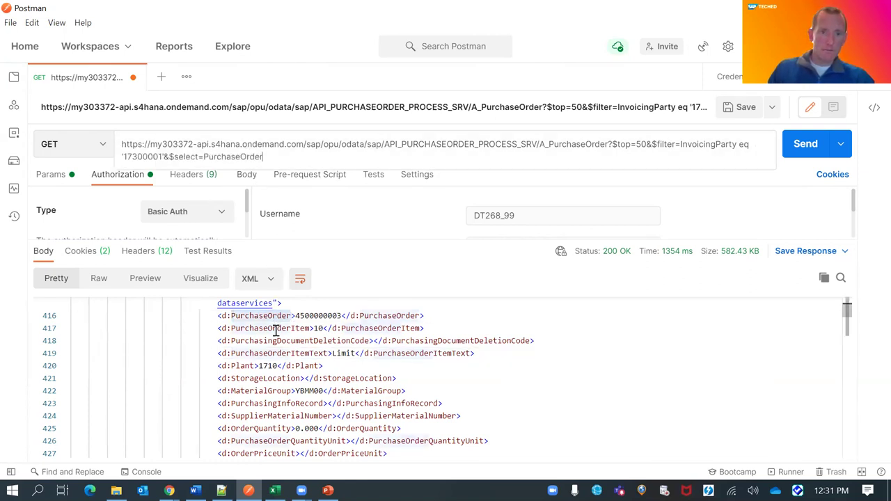
Add Plant and MaterialGroup to the $select list in the request URL, using the field names from the item details.
{"action": "double_click", "coordinate": [251, 367]}
{"action": "left_click", "coordinate": [267, 144]}
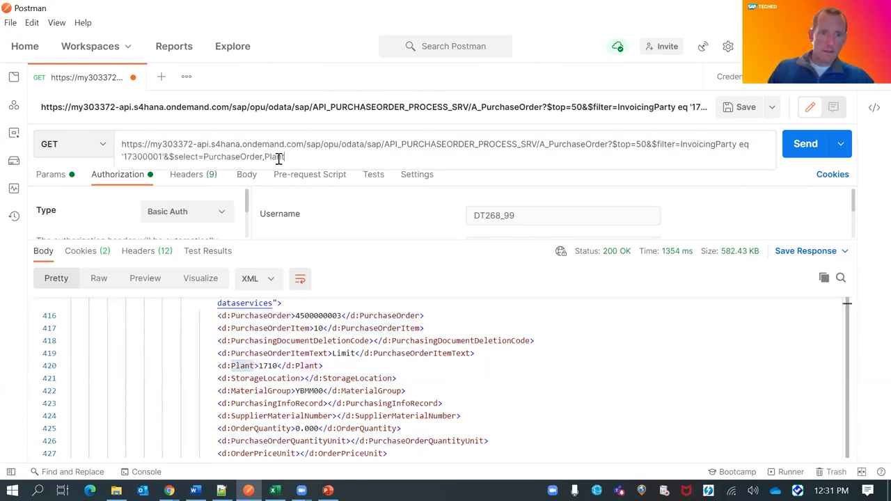
{"action": "type", "text": ",MaterialGroup,"}
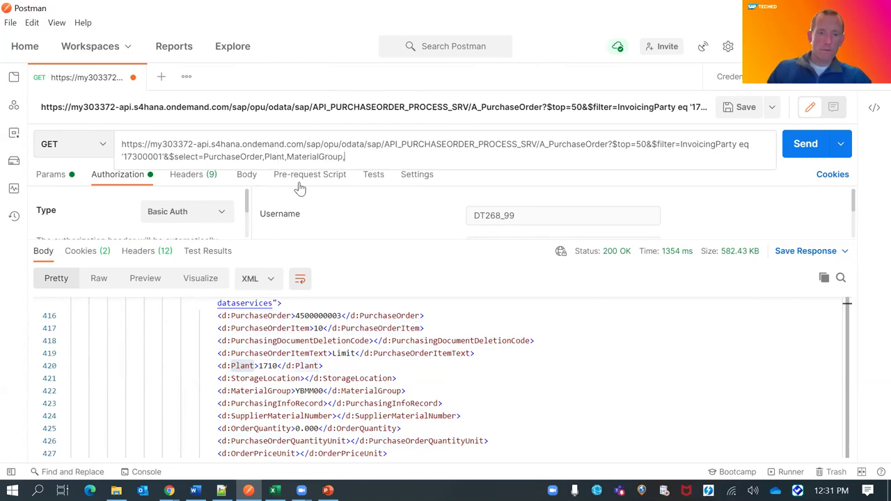
Append ExpectedOverallLimitAmount to the $select list, copying the field name from the item details, and send the request.
{"action": "left_click", "coordinate": [442, 414]}
{"action": "scroll", "coordinate": [441, 415], "scroll_direction": "down", "scroll_amount": 5}
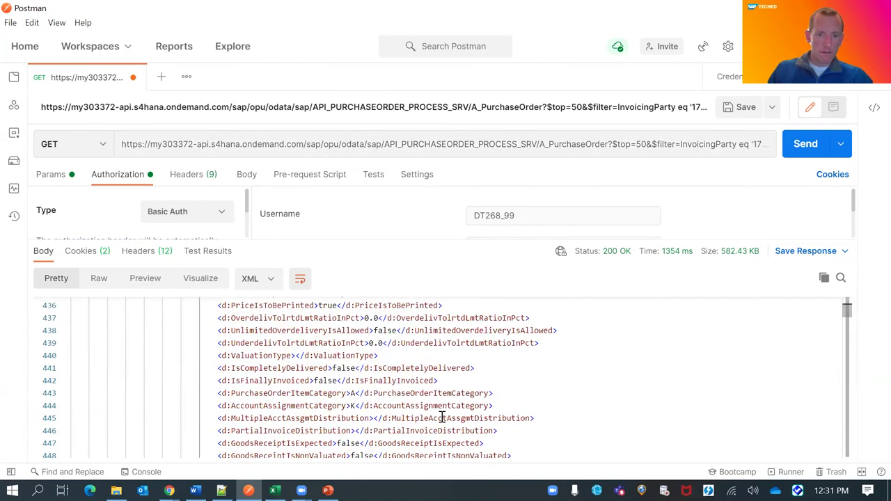
{"action": "scroll", "coordinate": [441, 416], "scroll_direction": "down", "scroll_amount": 4}
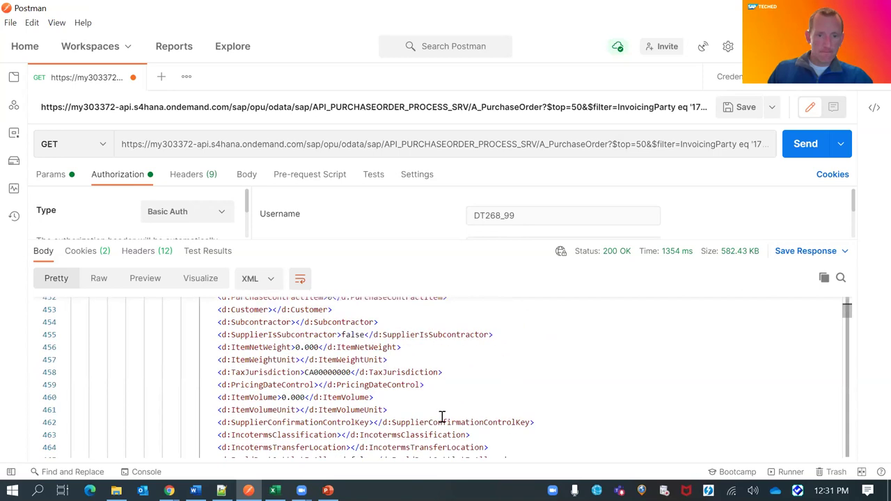
{"action": "scroll", "coordinate": [442, 417], "scroll_direction": "down", "scroll_amount": 6}
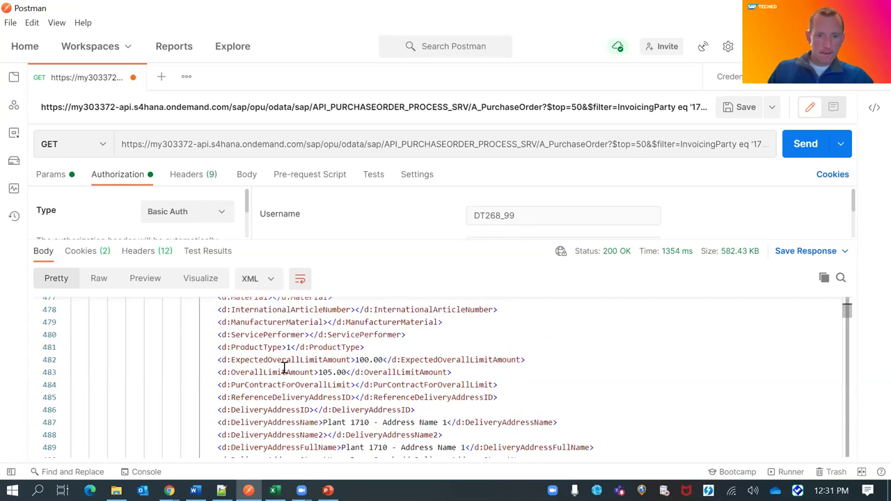
{"action": "left_click", "coordinate": [279, 373]}
{"action": "left_click", "coordinate": [275, 359]}
{"action": "scroll", "coordinate": [273, 408], "scroll_direction": "down", "scroll_amount": 3}
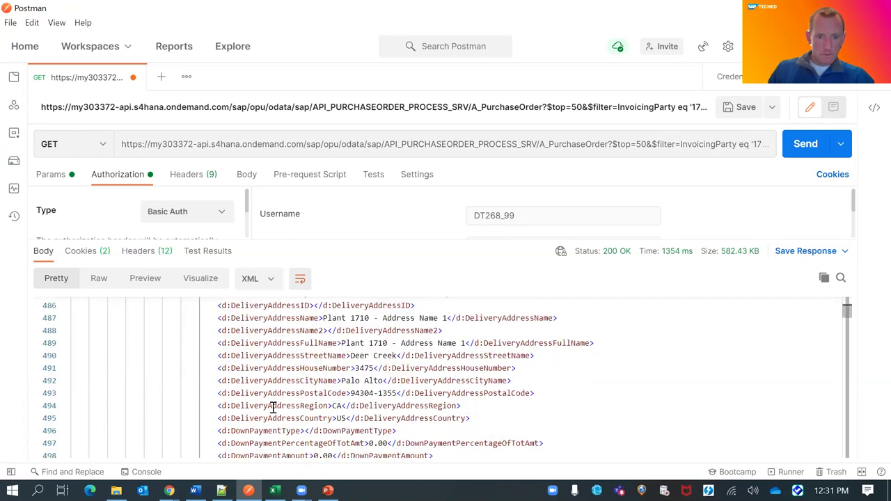
{"action": "scroll", "coordinate": [273, 408], "scroll_direction": "down", "scroll_amount": 3}
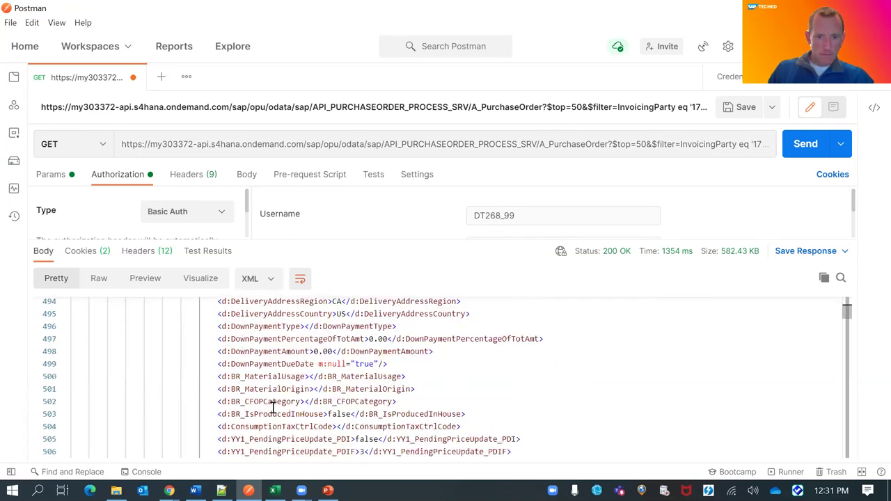
{"action": "scroll", "coordinate": [273, 409], "scroll_direction": "down", "scroll_amount": 2}
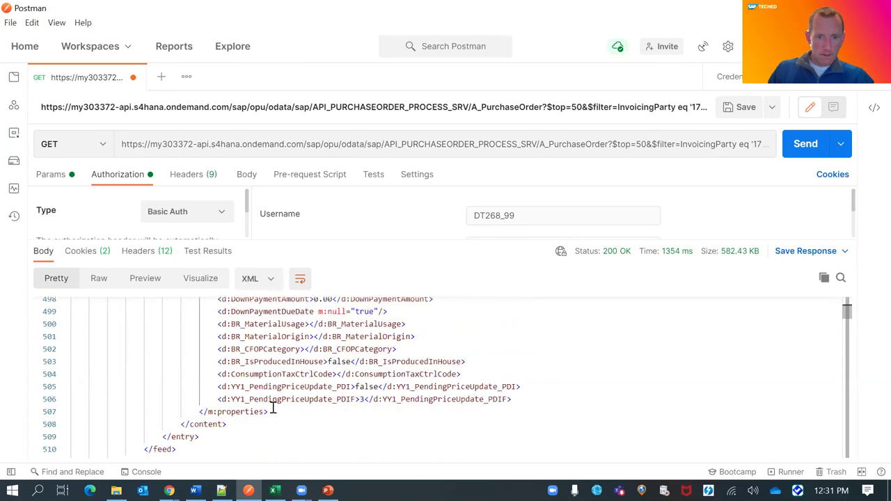
{"action": "scroll", "coordinate": [273, 408], "scroll_direction": "up", "scroll_amount": 9}
{"action": "double_click", "coordinate": [271, 411]}
{"action": "key", "text": "ctrl+c"}
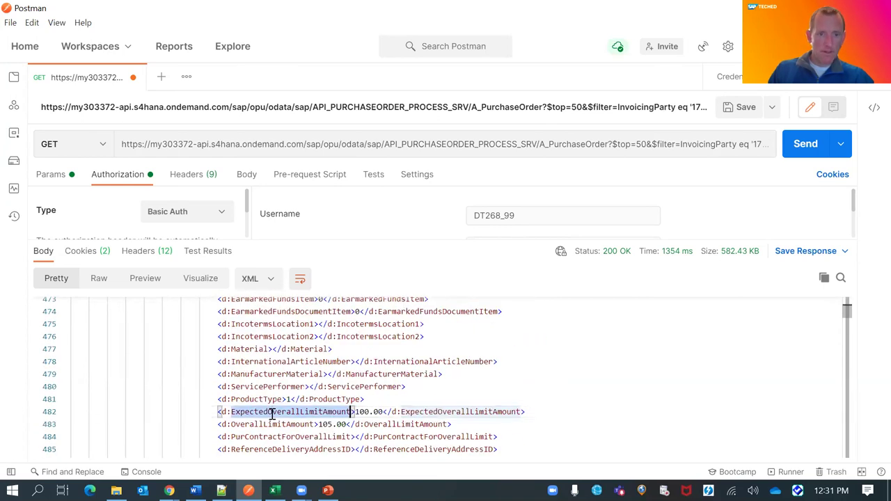
{"action": "left_click", "coordinate": [304, 144]}
{"action": "left_click", "coordinate": [378, 159]}
{"action": "key", "text": "ctrl+v"}
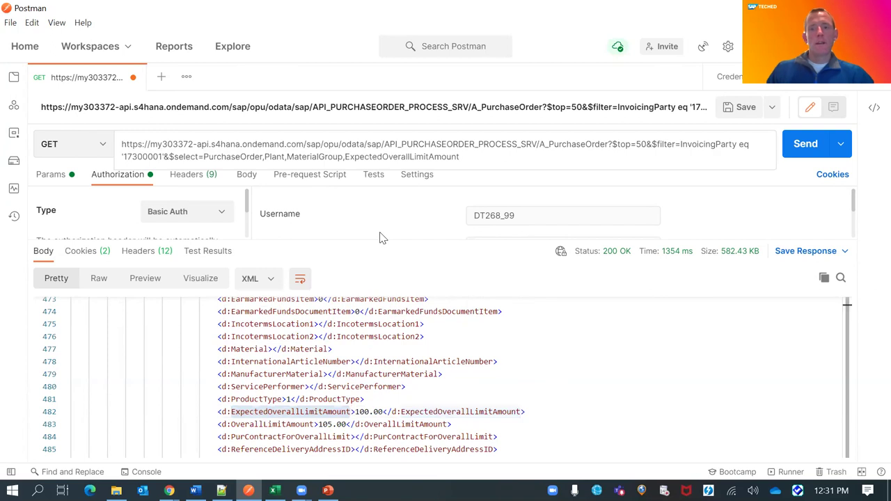
{"action": "key", "text": "ctrl+Return"}
{"action": "scroll", "coordinate": [440, 342], "scroll_direction": "down", "scroll_amount": 1}
{"action": "scroll", "coordinate": [460, 311], "scroll_direction": "up", "scroll_amount": 1}
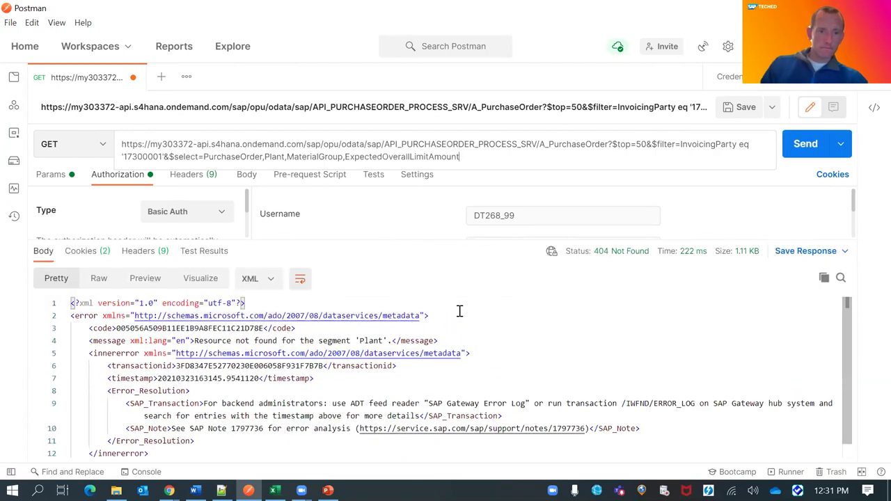
Remove Plant from the $select list in the request URL and resend the request.
{"action": "double_click", "coordinate": [274, 157]}
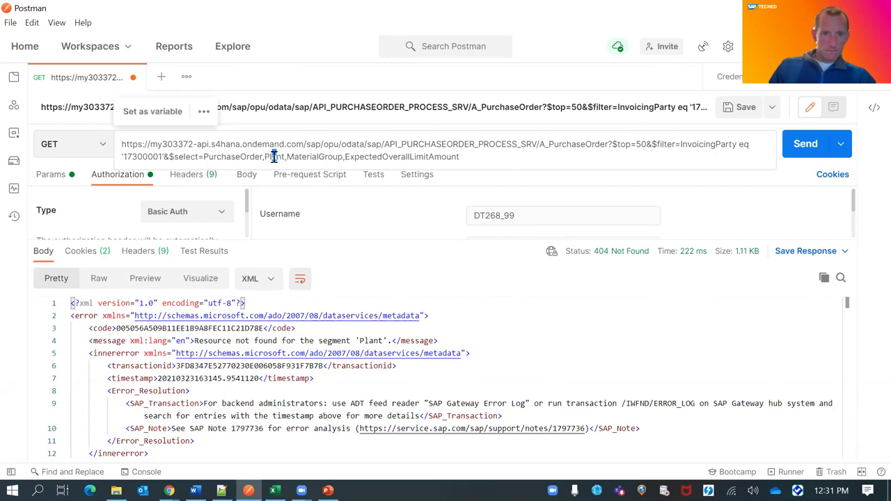
{"action": "type", "text": "Plan"}
{"action": "key", "text": "ctrl+shift+Left"}
{"action": "key", "text": "BackSpace"}
{"action": "key", "text": "Delete"}
{"action": "key", "text": "Delete"}
{"action": "key", "text": "Delete"}
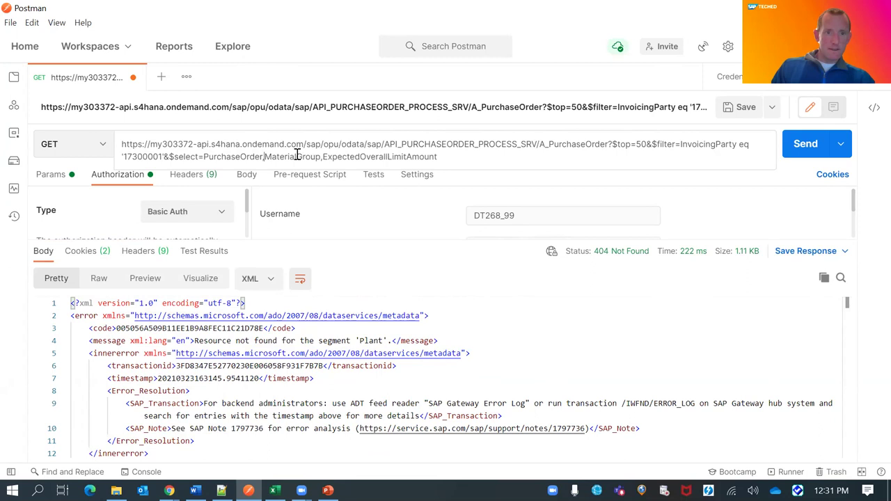
{"action": "key", "text": "ctrl+Return"}
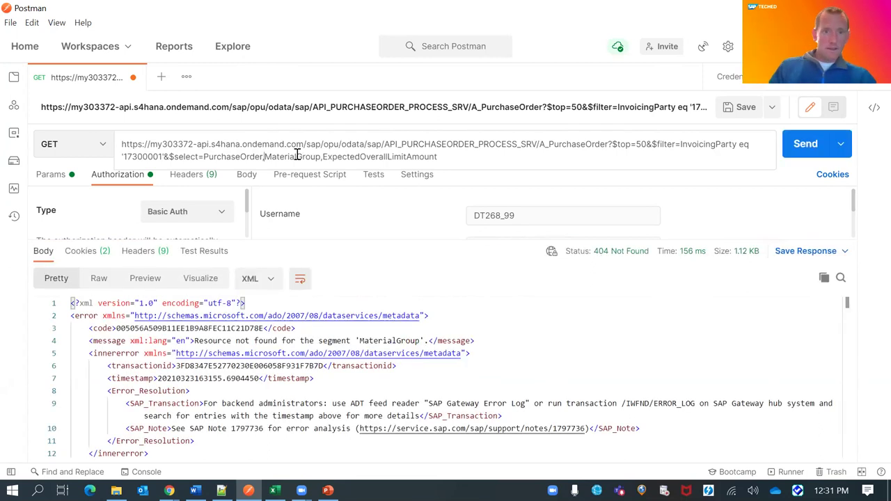
Remove the whole $select option from the request URL, keeping $top and $filter, and resend the request.
{"action": "key", "text": "shift+End"}
{"action": "key", "text": "BackSpace"}
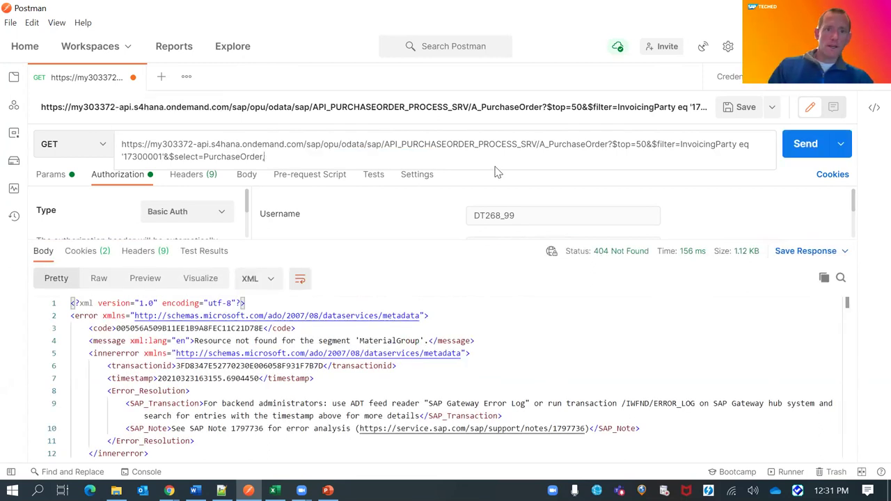
{"action": "key", "text": "BackSpace"}
{"action": "key", "text": "BackSpace"}
{"action": "key", "text": "BackSpace"}
{"action": "key", "text": "BackSpace"}
{"action": "key", "text": "BackSpace"}
{"action": "key", "text": "BackSpace"}
{"action": "key", "text": "BackSpace"}
{"action": "key", "text": "BackSpace"}
{"action": "key", "text": "BackSpace"}
{"action": "key", "text": "BackSpace"}
{"action": "key", "text": "BackSpace"}
{"action": "key", "text": "BackSpace"}
{"action": "key", "text": "ctrl+Return"}
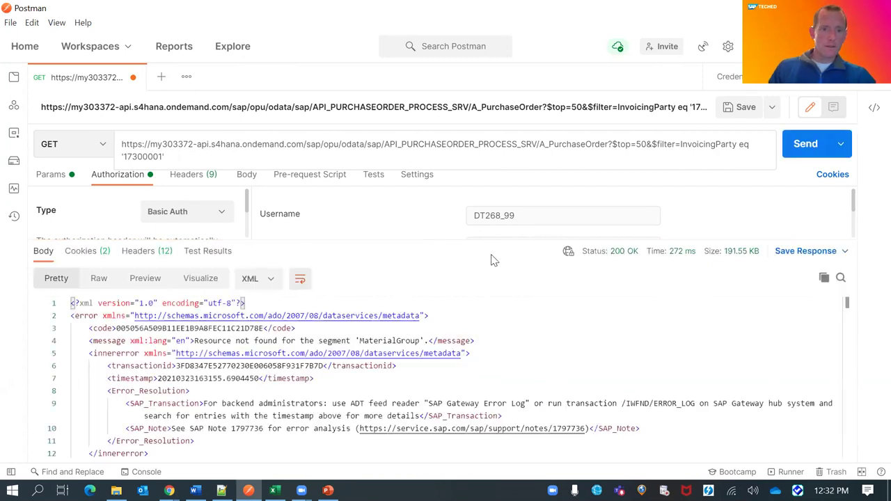
Examine the header fields returned for the first purchase orders in the filtered response.
{"action": "scroll", "coordinate": [363, 351], "scroll_direction": "down", "scroll_amount": 1}
{"action": "scroll", "coordinate": [362, 350], "scroll_direction": "down", "scroll_amount": 2}
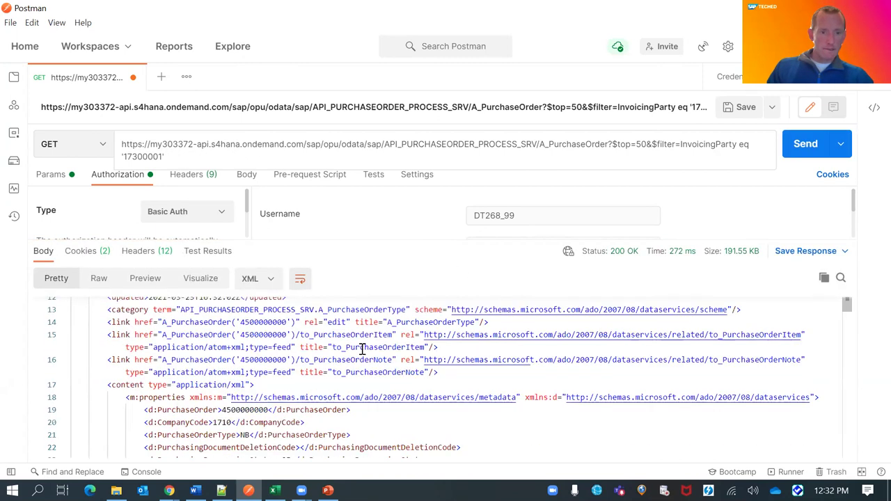
{"action": "scroll", "coordinate": [362, 351], "scroll_direction": "up", "scroll_amount": 1}
{"action": "scroll", "coordinate": [363, 350], "scroll_direction": "down", "scroll_amount": 4}
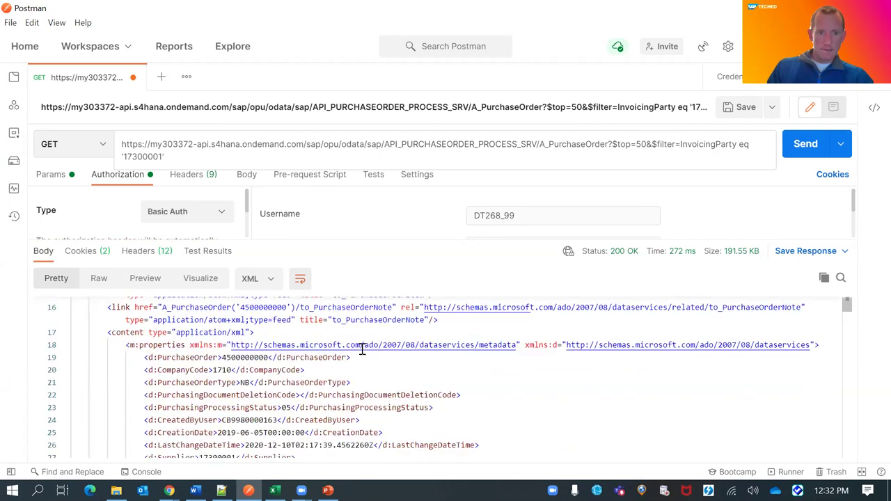
{"action": "scroll", "coordinate": [362, 350], "scroll_direction": "up", "scroll_amount": 3}
{"action": "scroll", "coordinate": [362, 349], "scroll_direction": "down", "scroll_amount": 4}
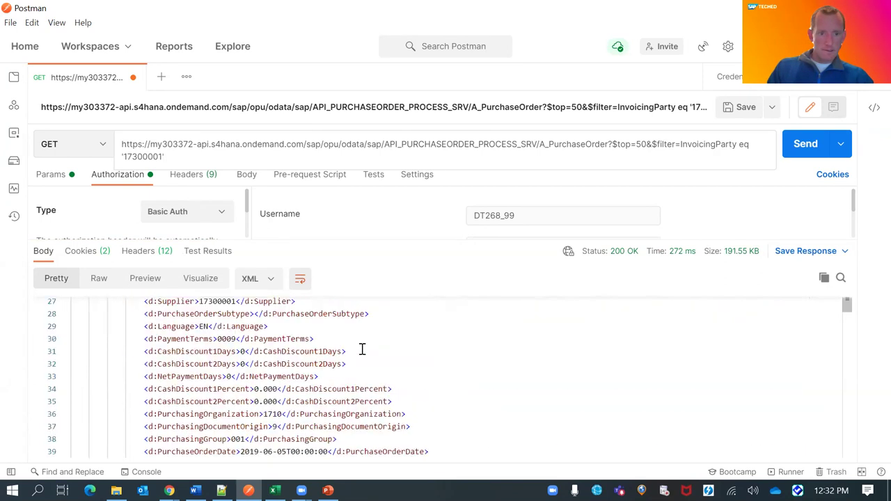
{"action": "scroll", "coordinate": [362, 349], "scroll_direction": "up", "scroll_amount": 4}
{"action": "scroll", "coordinate": [362, 349], "scroll_direction": "down", "scroll_amount": 8}
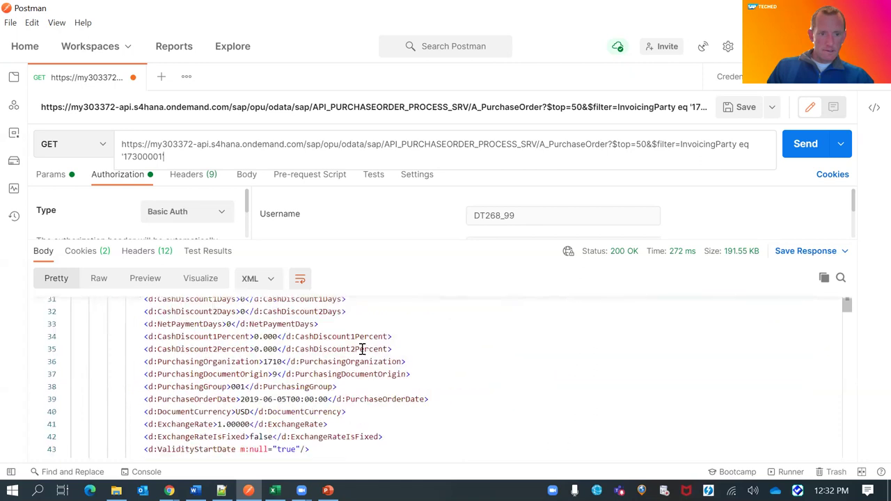
{"action": "scroll", "coordinate": [362, 349], "scroll_direction": "down", "scroll_amount": 8}
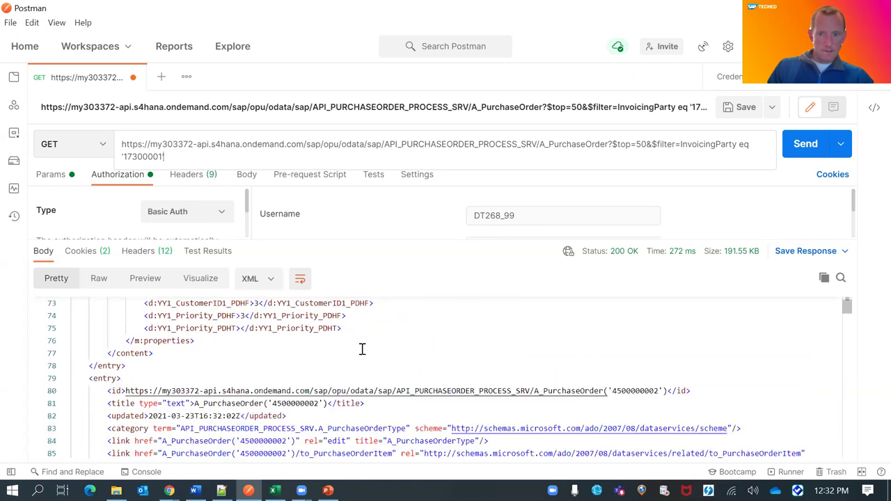
{"action": "scroll", "coordinate": [362, 349], "scroll_direction": "down", "scroll_amount": 6}
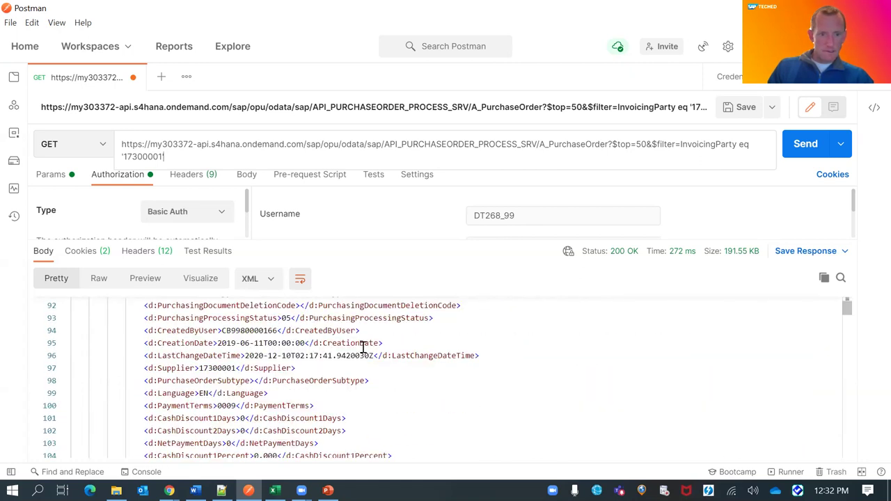
Search the response body for "plant" and step through the matches.
{"action": "double_click", "coordinate": [363, 344]}
{"action": "key", "text": "ctrl+f"}
{"action": "type", "text": "plant"}
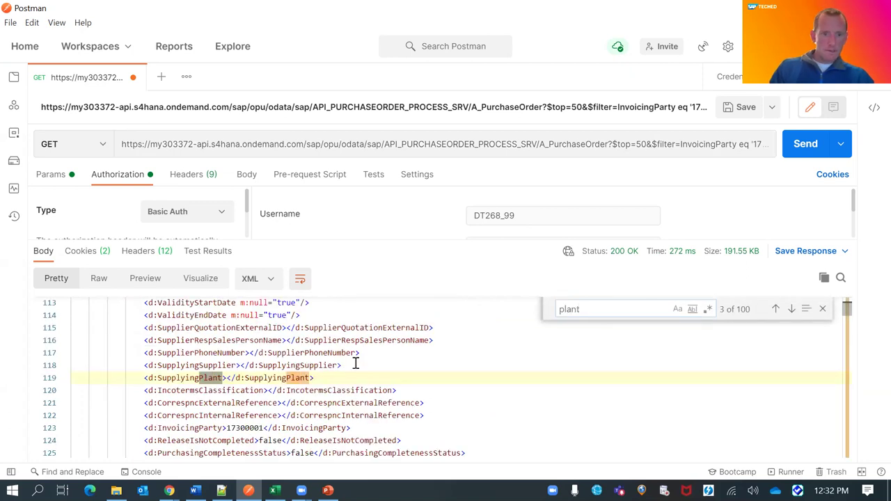
{"action": "key", "text": "Return"}
{"action": "key", "text": "Return"}
{"action": "key", "text": "Return"}
{"action": "key", "text": "Return"}
{"action": "key", "text": "Return"}
{"action": "key", "text": "Return"}
{"action": "key", "text": "Escape"}
Review the purchase order header fields around the supplier, payment and purchasing organization data.
{"action": "scroll", "coordinate": [343, 383], "scroll_direction": "up", "scroll_amount": 10}
{"action": "scroll", "coordinate": [344, 383], "scroll_direction": "up", "scroll_amount": 2}
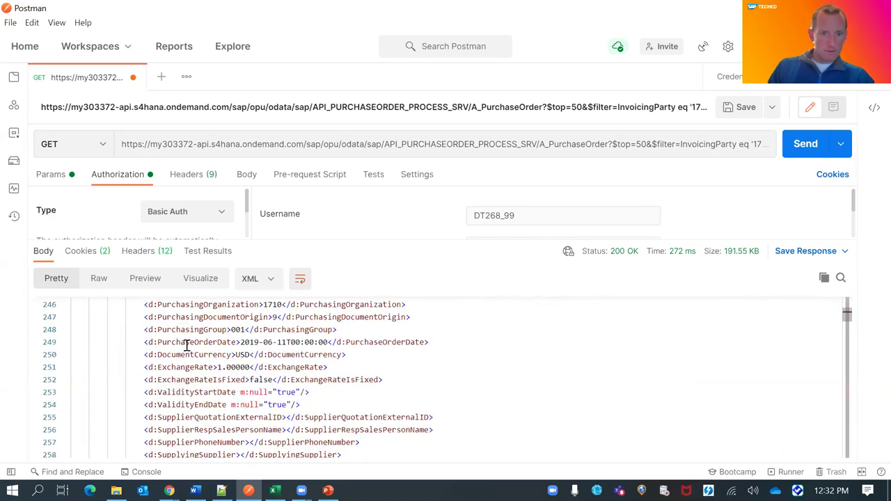
{"action": "scroll", "coordinate": [187, 346], "scroll_direction": "up", "scroll_amount": 4}
{"action": "scroll", "coordinate": [186, 355], "scroll_direction": "up", "scroll_amount": 2}
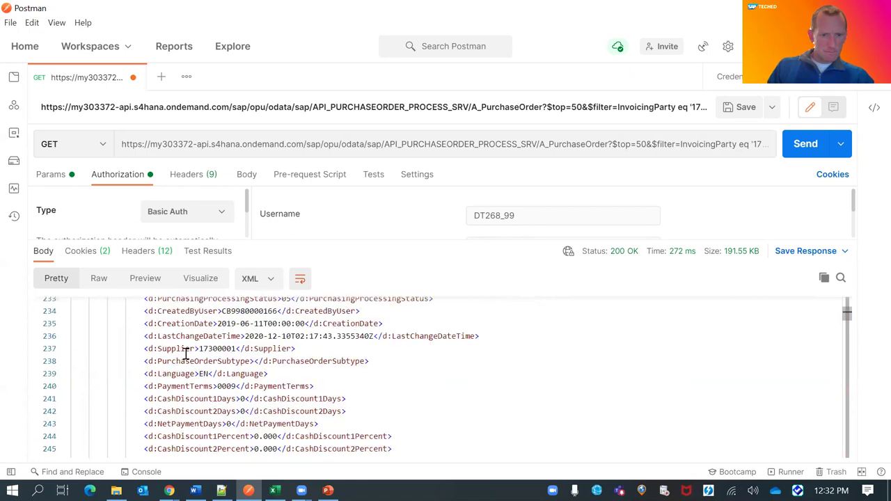
{"action": "left_click", "coordinate": [182, 349]}
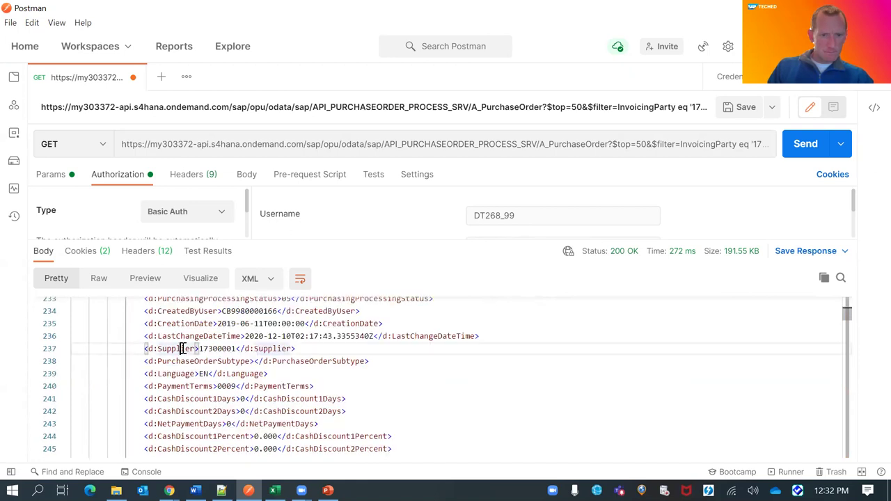
{"action": "scroll", "coordinate": [181, 349], "scroll_direction": "up", "scroll_amount": 3}
{"action": "scroll", "coordinate": [184, 348], "scroll_direction": "down", "scroll_amount": 5}
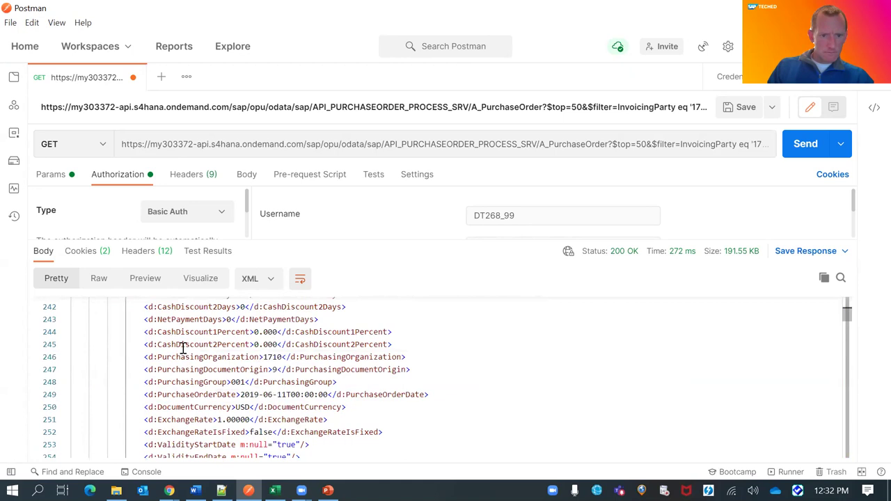
{"action": "scroll", "coordinate": [183, 349], "scroll_direction": "down", "scroll_amount": 3}
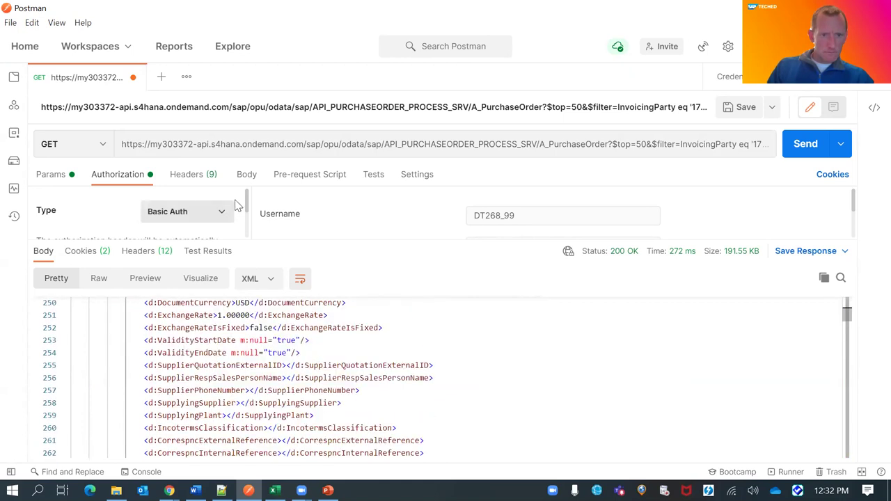
Try expanding the items by appending &$expand=to_Item to the request URL and sending the request.
{"action": "left_click", "coordinate": [258, 146]}
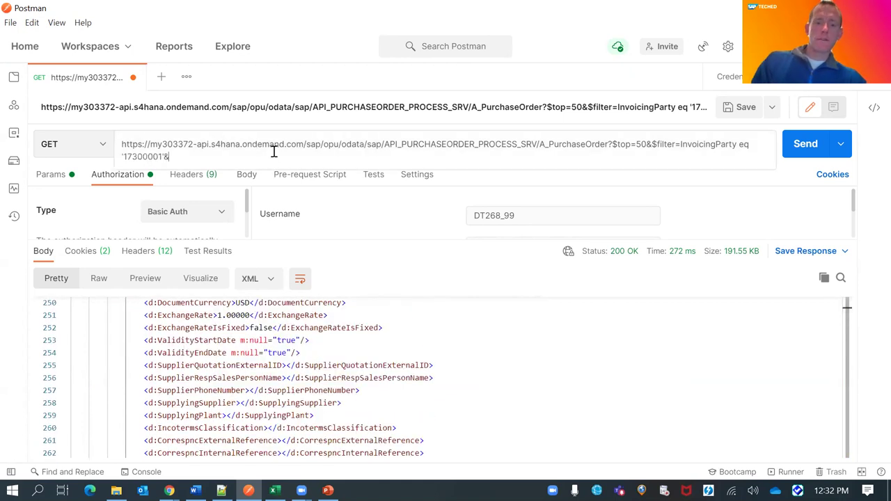
{"action": "type", "text": "expand=to_Item"}
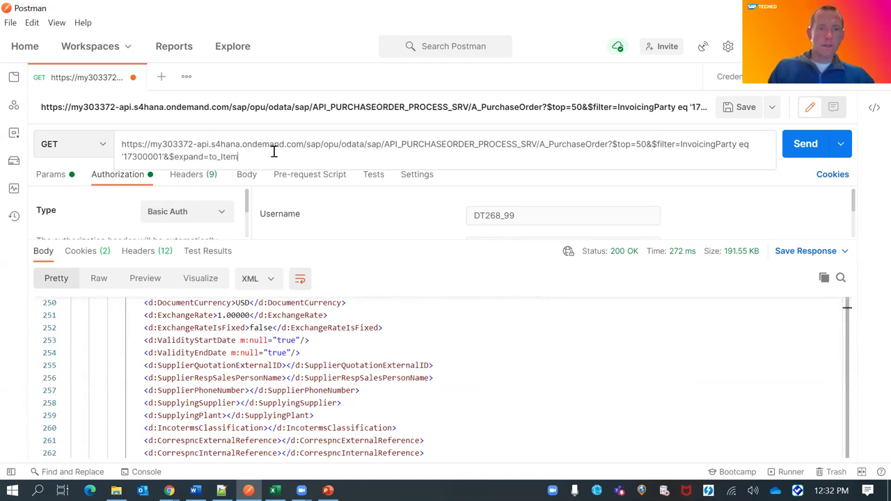
{"action": "key", "text": "Return"}
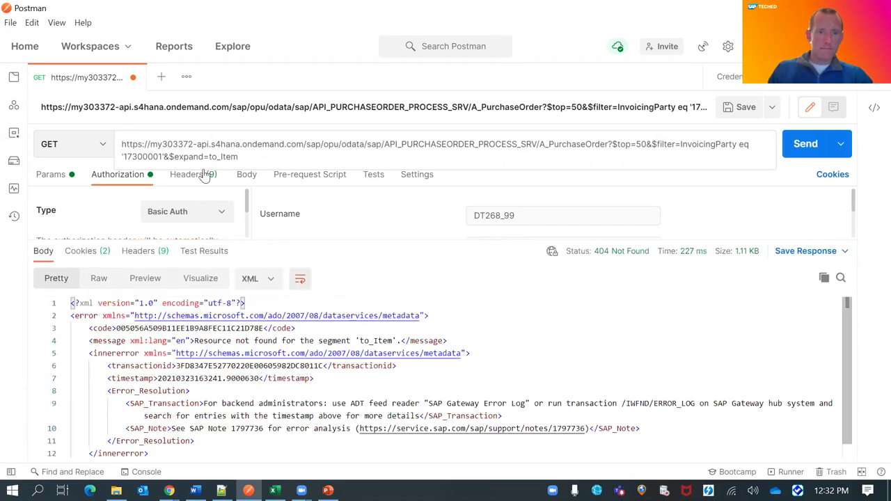
Remove the $expand=to_Item option from the request URL and resend the request.
{"action": "left_click_drag", "start_coordinate": [167, 156], "coordinate": [259, 178]}
{"action": "key", "text": "BackSpace"}
{"action": "key", "text": "Return"}
Append &$expand=to_PurchaseOrderItem to the URL, copying the navigation property from the first entry's link, send the request and view the expanded items.
{"action": "scroll", "coordinate": [288, 380], "scroll_direction": "down", "scroll_amount": 1}
{"action": "scroll", "coordinate": [288, 380], "scroll_direction": "up", "scroll_amount": 1}
{"action": "scroll", "coordinate": [289, 411], "scroll_direction": "down", "scroll_amount": 2}
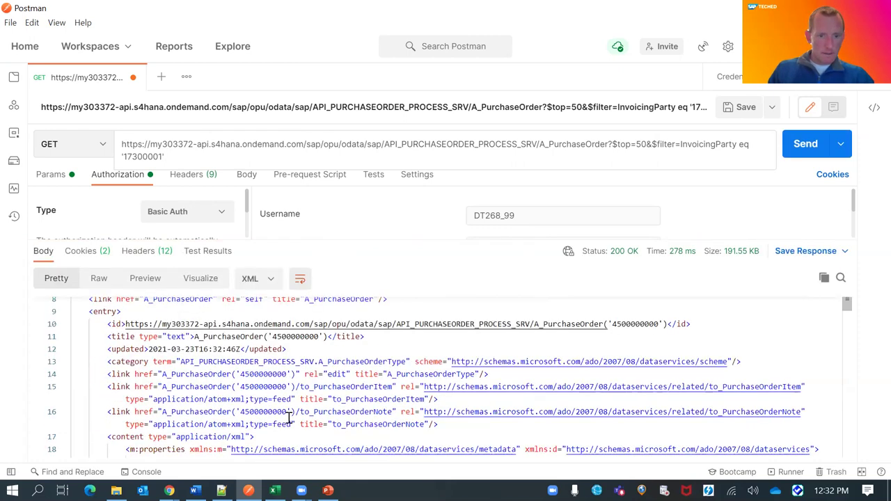
{"action": "double_click", "coordinate": [342, 387]}
{"action": "key", "text": "ctrl+c"}
{"action": "left_click", "coordinate": [256, 159]}
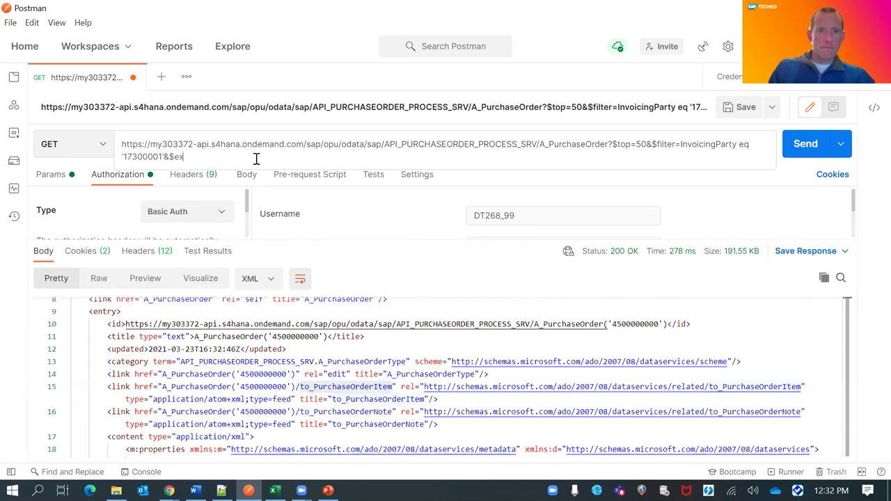
{"action": "type", "text": "&$expand="}
{"action": "key", "text": "ctrl+v"}
{"action": "key", "text": "Return"}
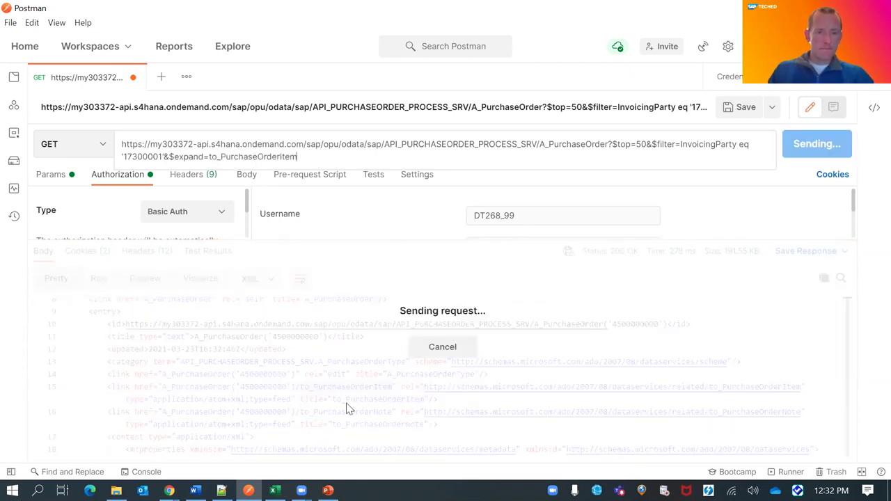
{"action": "scroll", "coordinate": [341, 407], "scroll_direction": "down", "scroll_amount": 3}
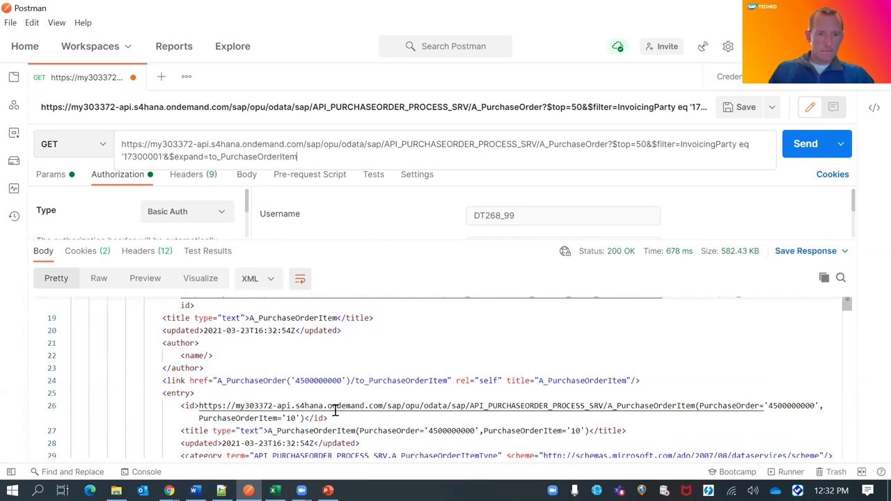
Examine the expanded item properties of the first purchase order, including the order number, item number and plant fields.
{"action": "scroll", "coordinate": [243, 348], "scroll_direction": "down", "scroll_amount": 2}
{"action": "scroll", "coordinate": [265, 378], "scroll_direction": "down", "scroll_amount": 3}
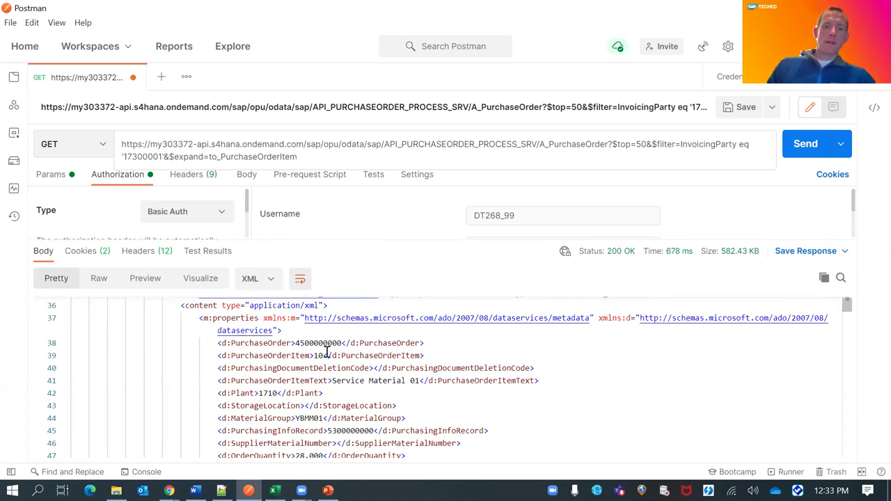
{"action": "left_click_drag", "start_coordinate": [300, 355], "coordinate": [341, 356]}
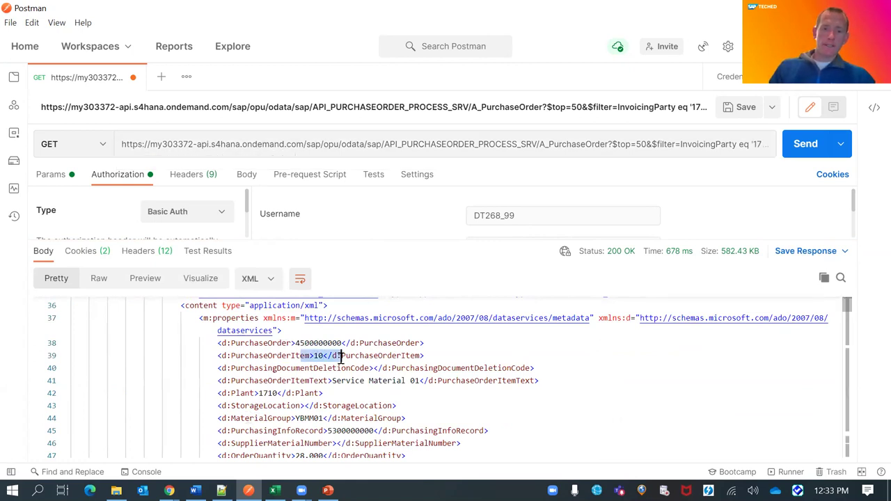
{"action": "left_click", "coordinate": [328, 342]}
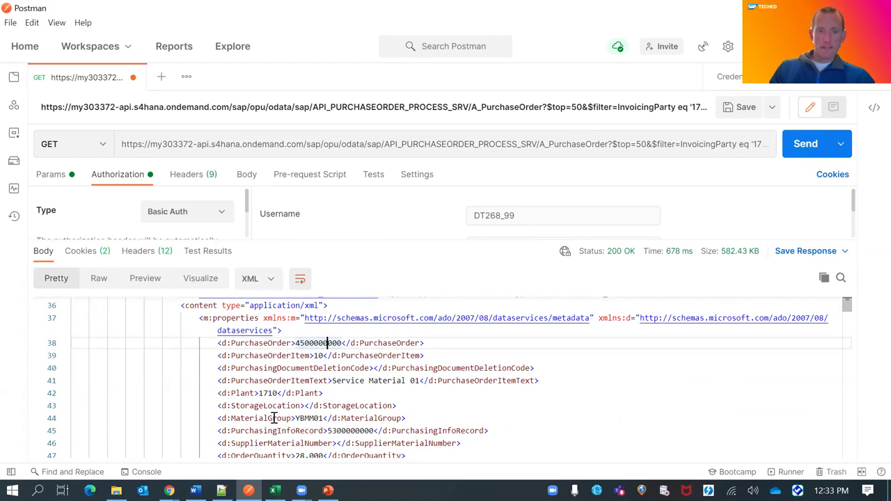
Append &$select=PurchaseOrder to the request URL, copying the field name from the response body.
{"action": "double_click", "coordinate": [252, 342]}
{"action": "key", "text": "ctrl+c"}
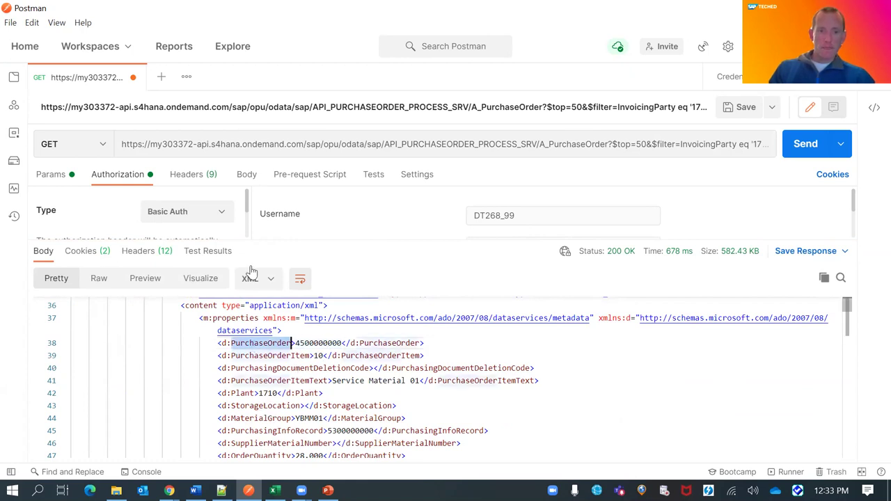
{"action": "left_click", "coordinate": [278, 147]}
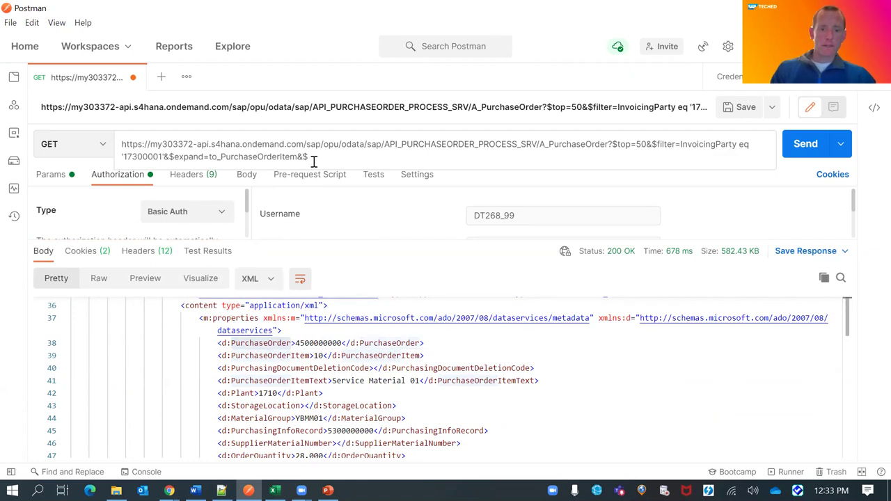
{"action": "key", "text": "ctrl+v"}
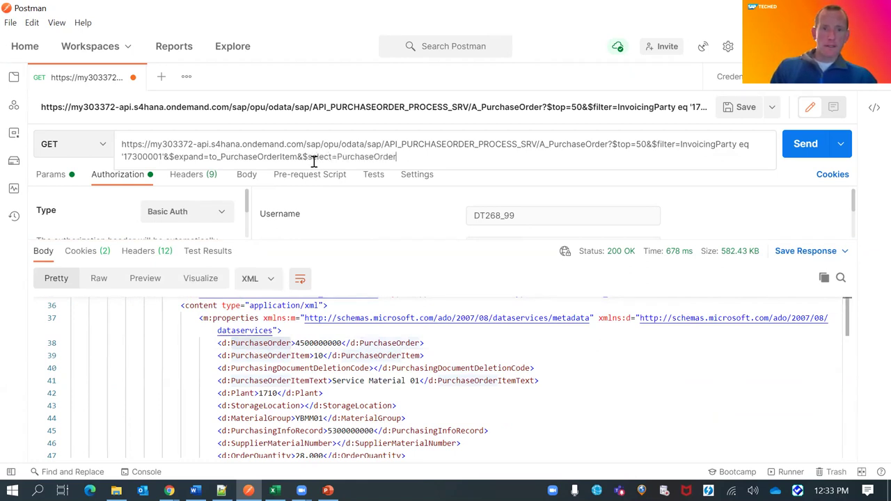
Try selecting item fields by adding ,to_PurchaseOrderItem\Plant,Plant\MaterialGroup to the $select option and sending the request.
{"action": "double_click", "coordinate": [258, 153]}
{"action": "key", "text": "ctrl+c"}
{"action": "left_click", "coordinate": [338, 157]}
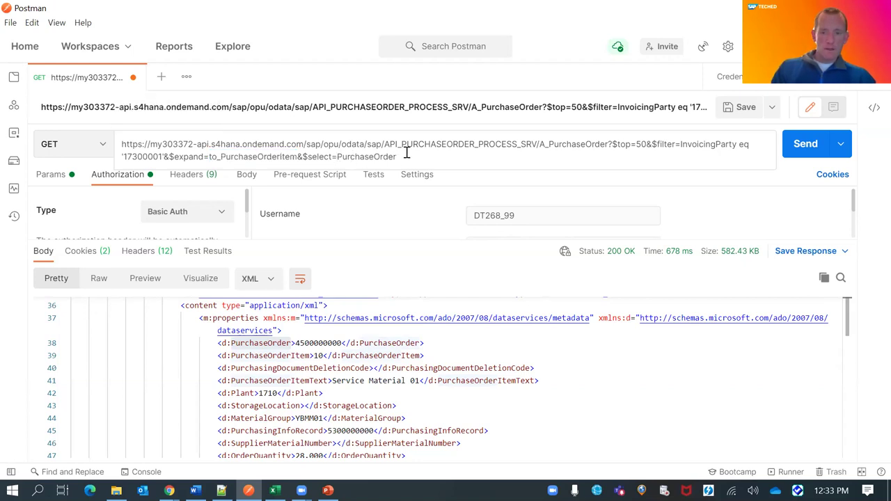
{"action": "type", "text": ","}
{"action": "key", "text": "ctrl+v"}
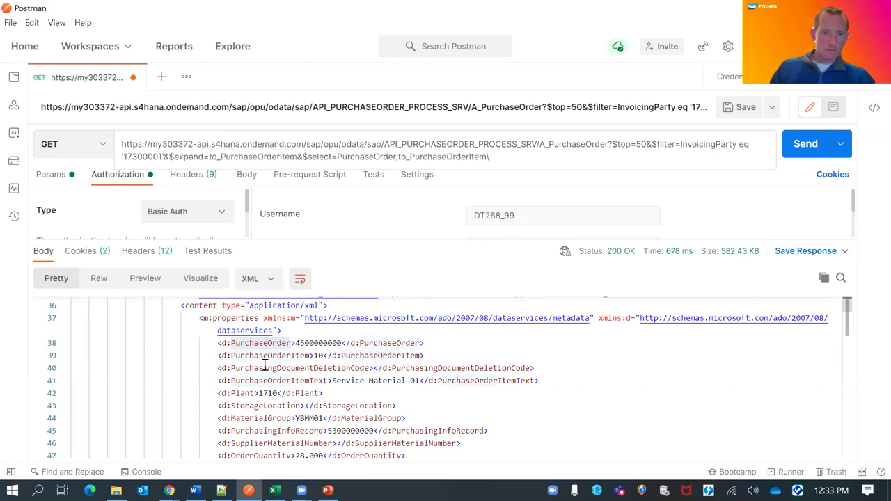
{"action": "double_click", "coordinate": [242, 393]}
{"action": "key", "text": "ctrl+c"}
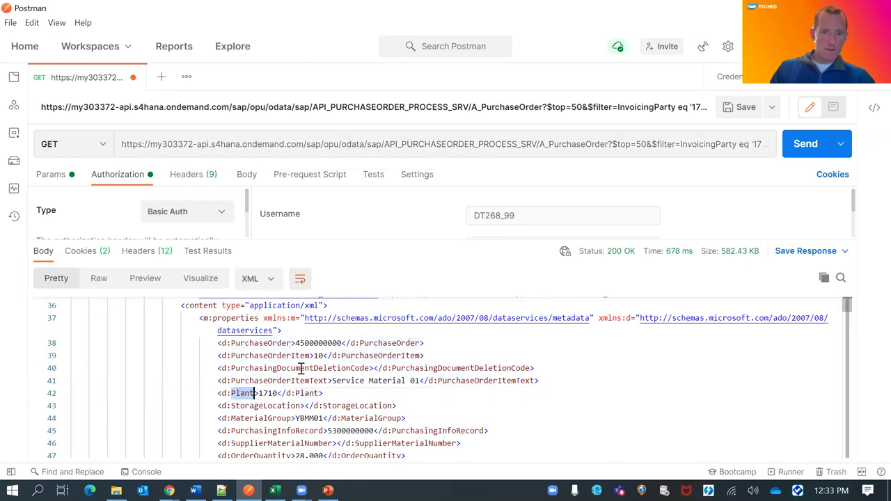
{"action": "left_click", "coordinate": [516, 144]}
{"action": "key", "text": "ctrl+v"}
{"action": "key", "text": "ctrl+v"}
{"action": "type", "text": "\\Materi"}
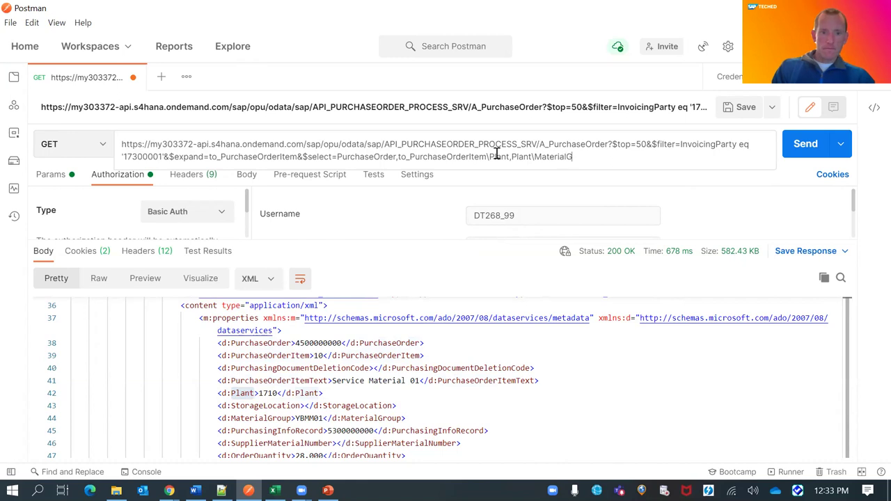
{"action": "key", "text": "ctrl+Return"}
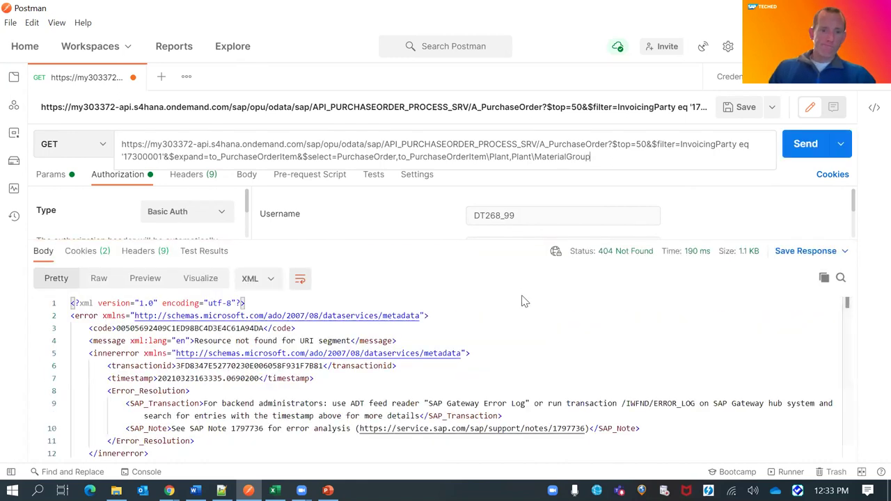
Replace the second Plant in the $select option with to_PurchaseOrderItem, giving to_PurchaseOrderItem\MaterialGroup, and resend the request.
{"action": "double_click", "coordinate": [419, 156]}
{"action": "key", "text": "ctrl+c"}
{"action": "double_click", "coordinate": [523, 157]}
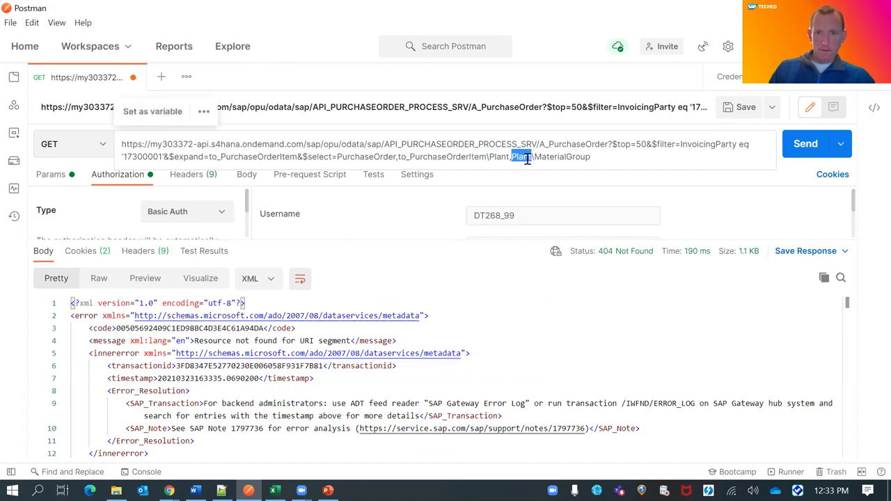
{"action": "key", "text": "ctrl+v"}
{"action": "key", "text": "ctrl+Return"}
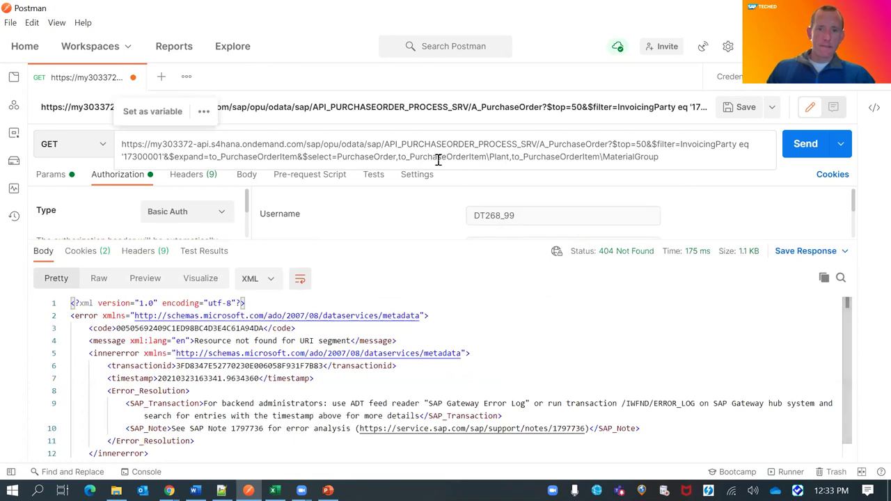
Remove to_PurchaseOrderItem\MaterialGroup from the $select option and resend the request.
{"action": "left_click_drag", "start_coordinate": [509, 160], "coordinate": [764, 183]}
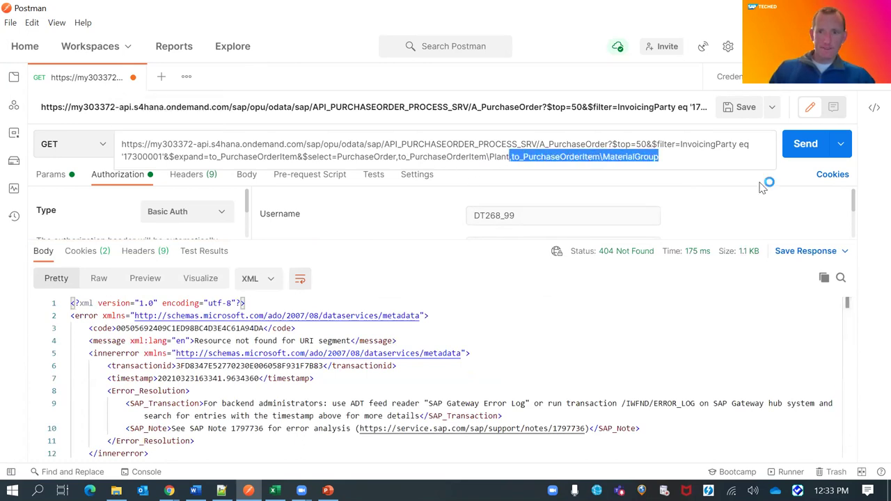
{"action": "key", "text": "BackSpace"}
{"action": "key", "text": "ctrl+Return"}
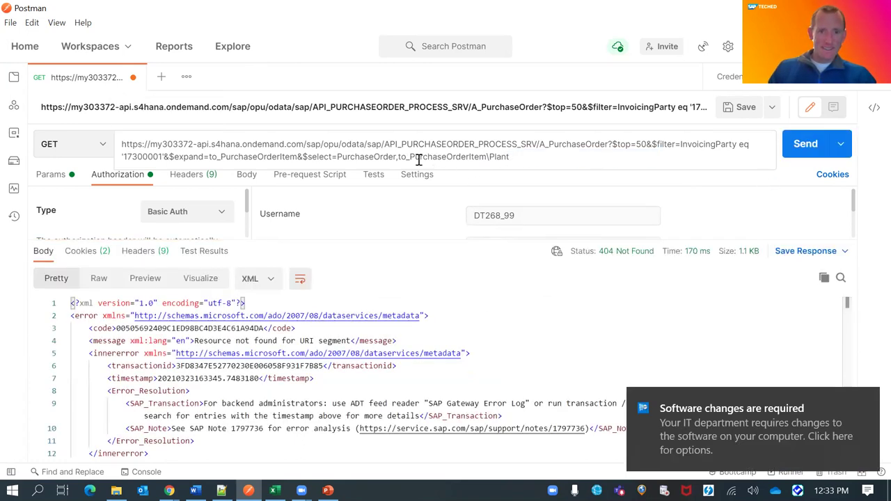
Remove to_PurchaseOrderItem\Plant from the $select option so only PurchaseOrder is selected, and resend the request.
{"action": "left_click_drag", "start_coordinate": [398, 155], "coordinate": [559, 161]}
{"action": "key", "text": "BackSpace"}
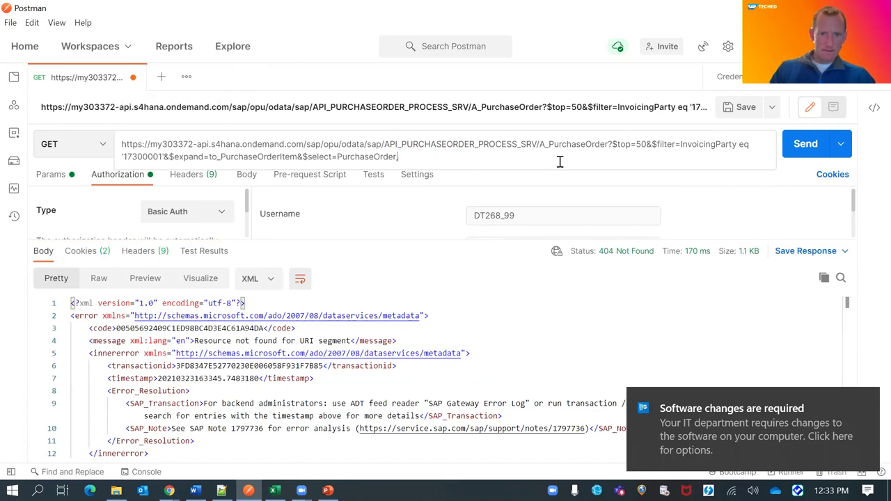
{"action": "key", "text": "ctrl+Return"}
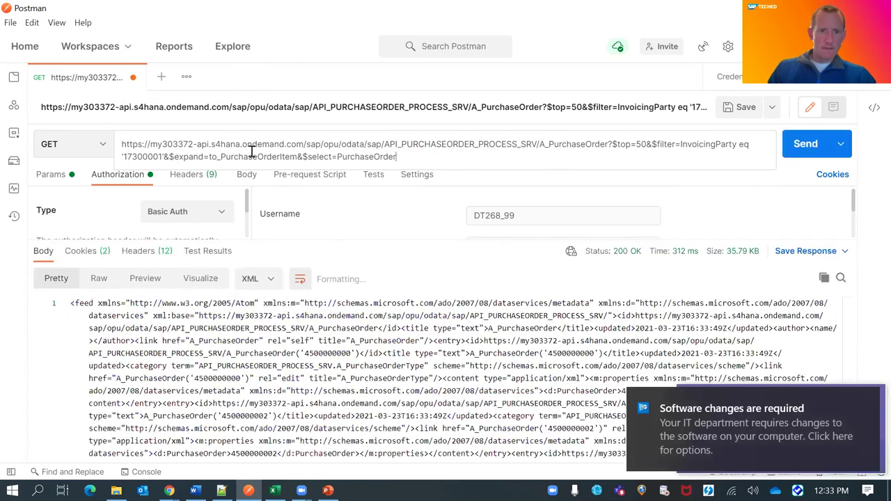
Delete the $expand=to_PurchaseOrderItem option from the request URL, keeping $select=PurchaseOrder, and resend the request.
{"action": "key", "text": "BackSpace"}
{"action": "key", "text": "BackSpace"}
{"action": "key", "text": "BackSpace"}
{"action": "key", "text": "BackSpace"}
{"action": "key", "text": "BackSpace"}
{"action": "key", "text": "BackSpace"}
{"action": "key", "text": "BackSpace"}
{"action": "key", "text": "BackSpace"}
{"action": "key", "text": "BackSpace"}
{"action": "key", "text": "BackSpace"}
{"action": "key", "text": "BackSpace"}
{"action": "key", "text": "BackSpace"}
{"action": "key", "text": "BackSpace"}
{"action": "key", "text": "BackSpace"}
{"action": "key", "text": "BackSpace"}
{"action": "key", "text": "BackSpace"}
{"action": "key", "text": "BackSpace"}
{"action": "key", "text": "BackSpace"}
{"action": "key", "text": "BackSpace"}
{"action": "key", "text": "BackSpace"}
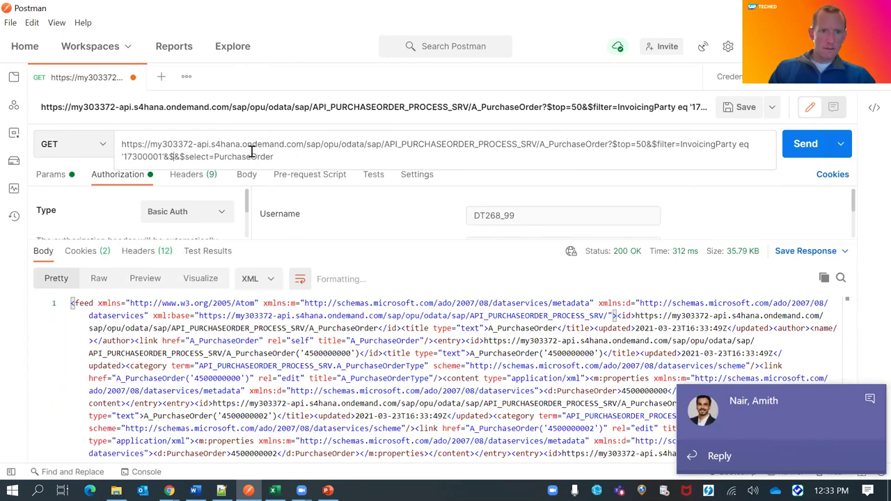
{"action": "key", "text": "BackSpace"}
{"action": "key", "text": "ctrl+Return"}
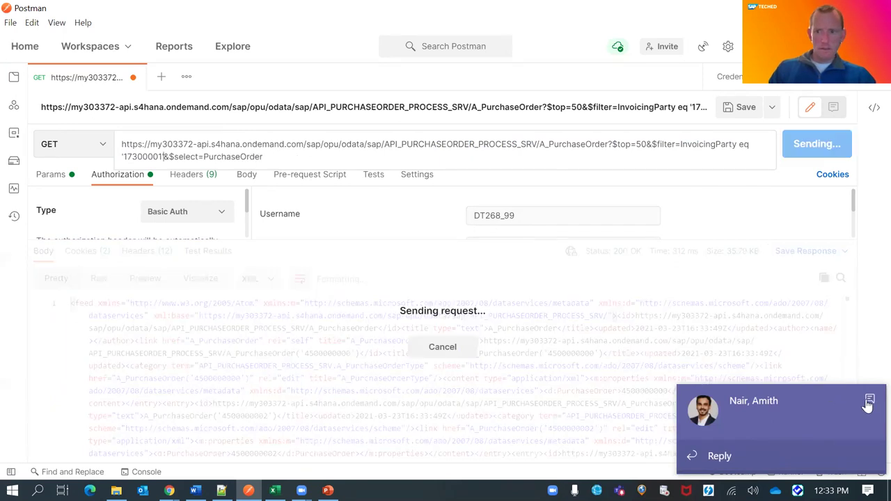
Review the purchase order entries returned in the response body for the PurchaseOrder-only selection.
{"action": "left_click", "coordinate": [554, 369]}
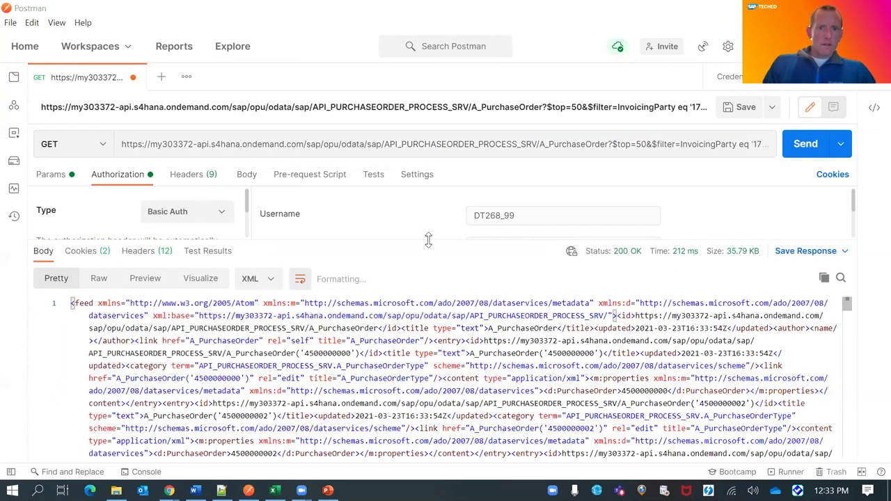
{"action": "scroll", "coordinate": [474, 342], "scroll_direction": "down", "scroll_amount": 10}
{"action": "scroll", "coordinate": [476, 365], "scroll_direction": "down", "scroll_amount": 4}
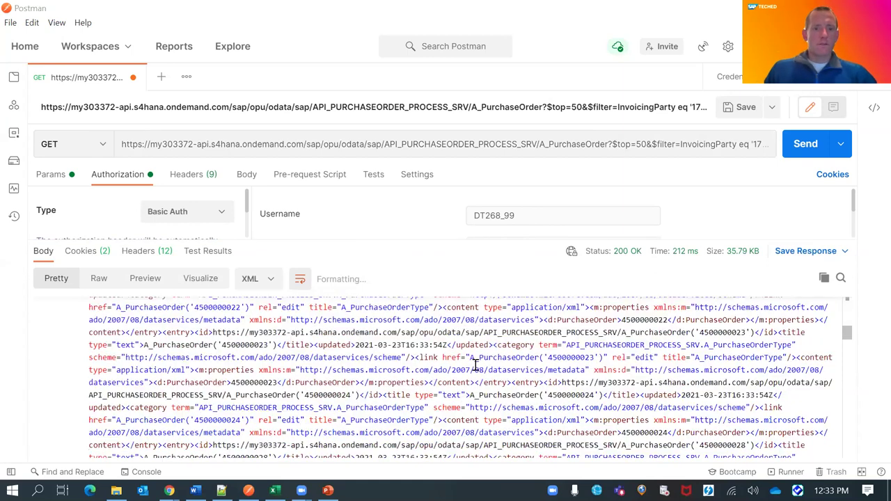
{"action": "scroll", "coordinate": [472, 363], "scroll_direction": "down", "scroll_amount": 20}
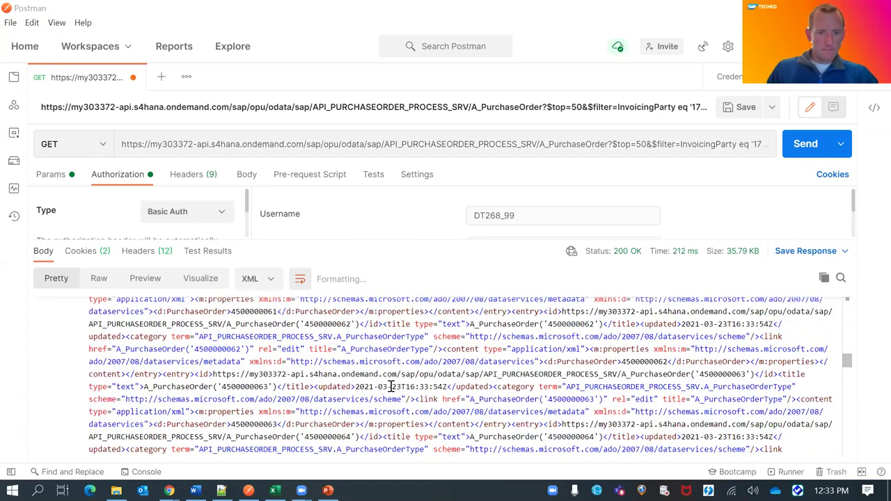
{"action": "scroll", "coordinate": [392, 387], "scroll_direction": "down", "scroll_amount": 10}
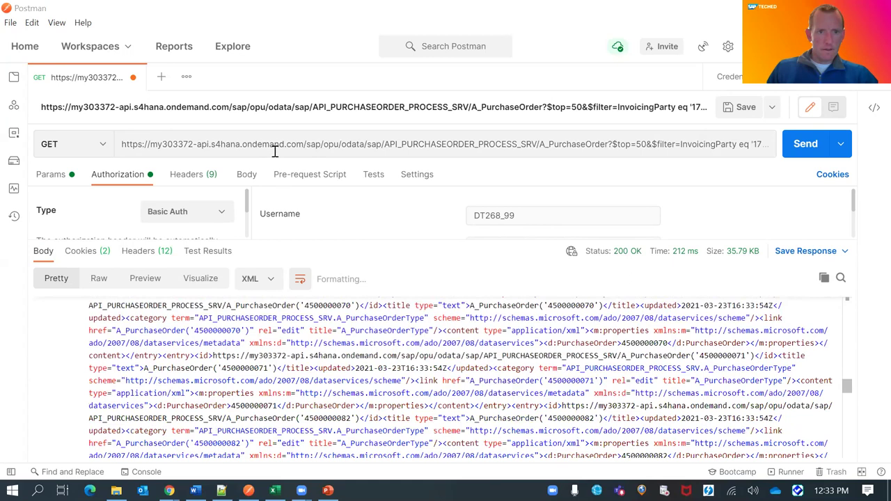
{"action": "scroll", "coordinate": [357, 327], "scroll_direction": "up", "scroll_amount": 20}
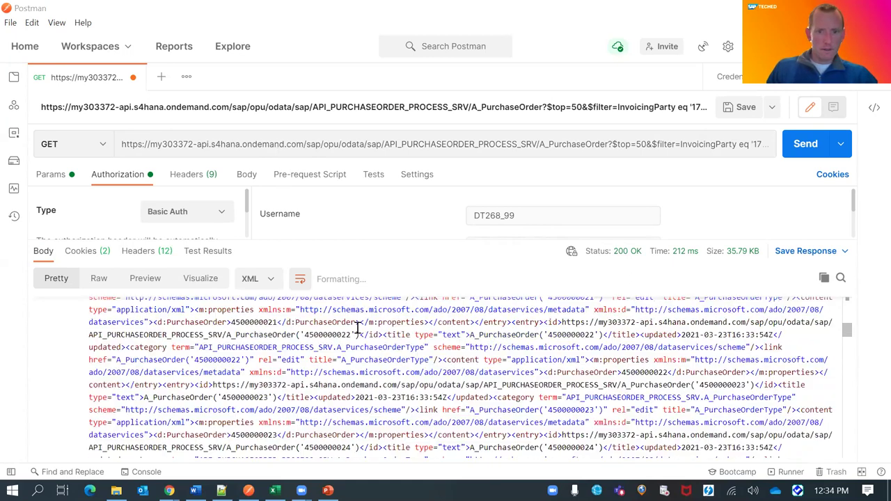
{"action": "scroll", "coordinate": [358, 327], "scroll_direction": "down", "scroll_amount": 20}
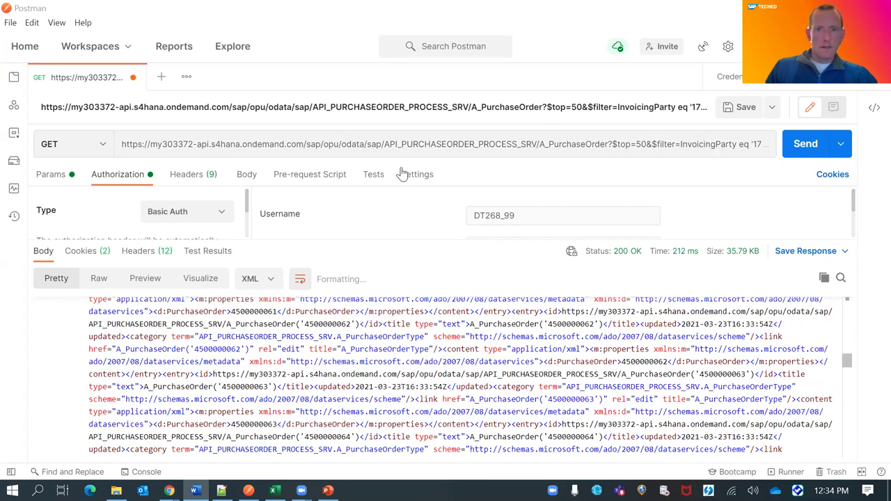
Copy the request URL from its start through the InvoicingParty filter and switch to the blank Excel workbook.
{"action": "left_click_drag", "start_coordinate": [407, 144], "coordinate": [414, 144]}
{"action": "left_click_drag", "start_coordinate": [169, 157], "coordinate": [128, 140]}
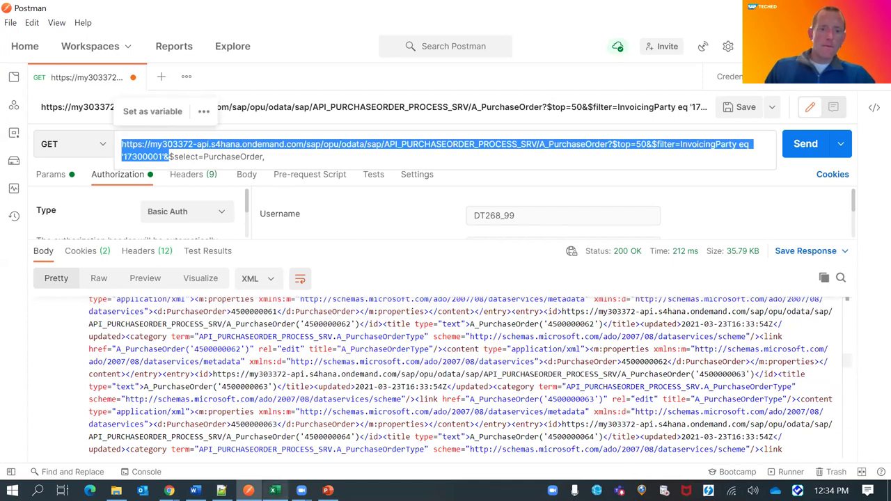
{"action": "left_click", "coordinate": [276, 491]}
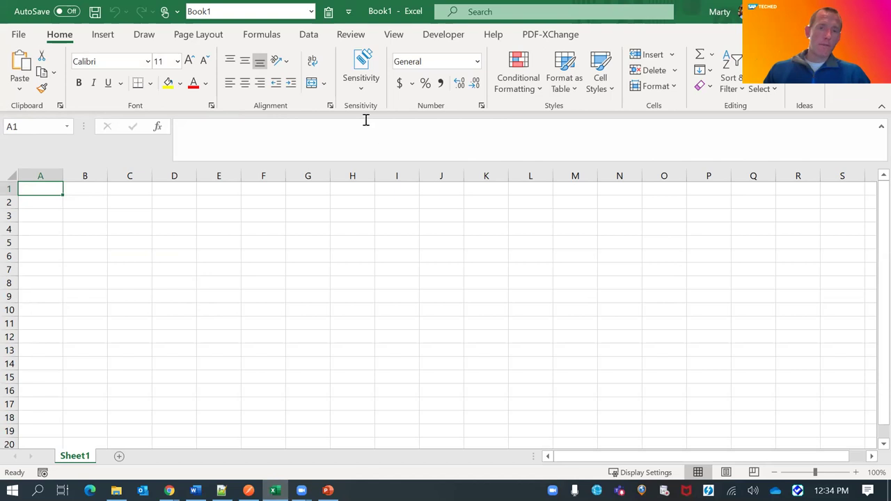
Create an OData feed data source from the copied A_PurchaseOrder URL with $top=50 and the InvoicingParty filter.
{"action": "left_click", "coordinate": [308, 35]}
{"action": "left_click", "coordinate": [20, 77]}
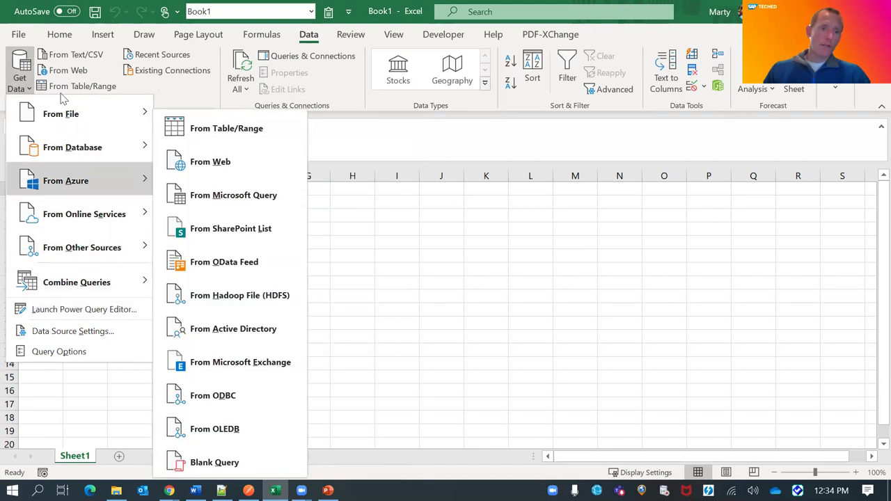
{"action": "mouse_move", "coordinate": [87, 250]}
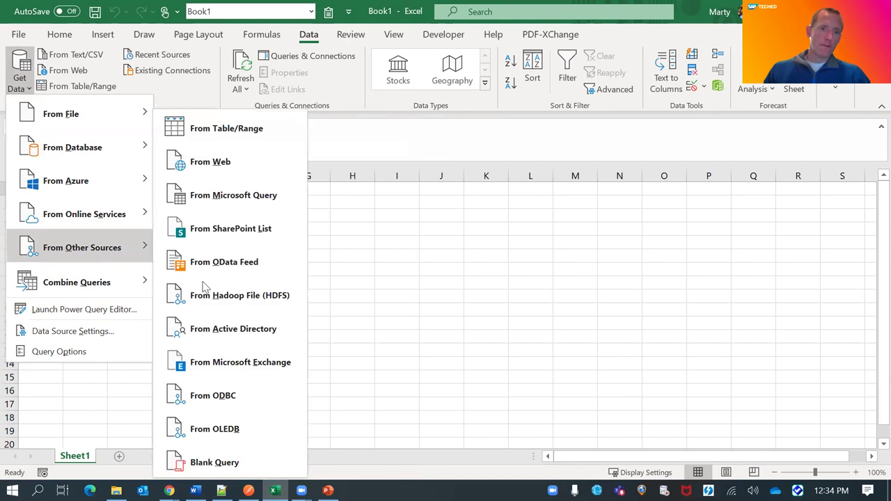
{"action": "left_click", "coordinate": [210, 264]}
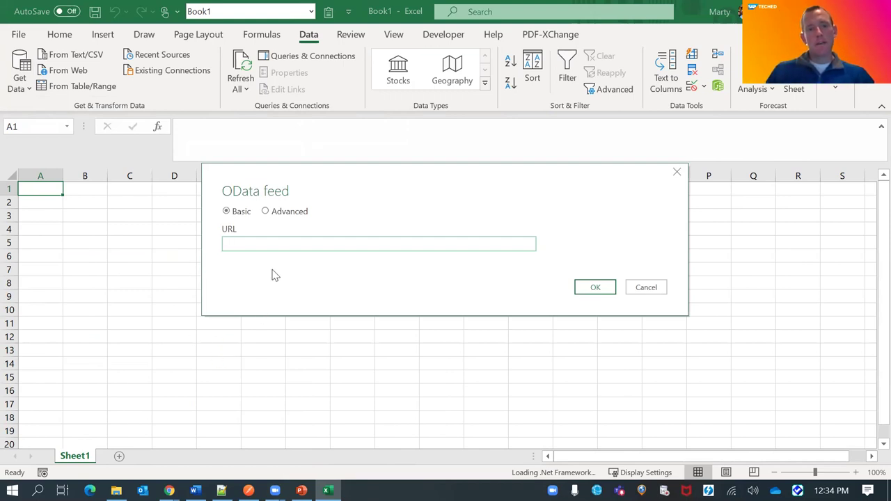
{"action": "key", "text": "ctrl+v"}
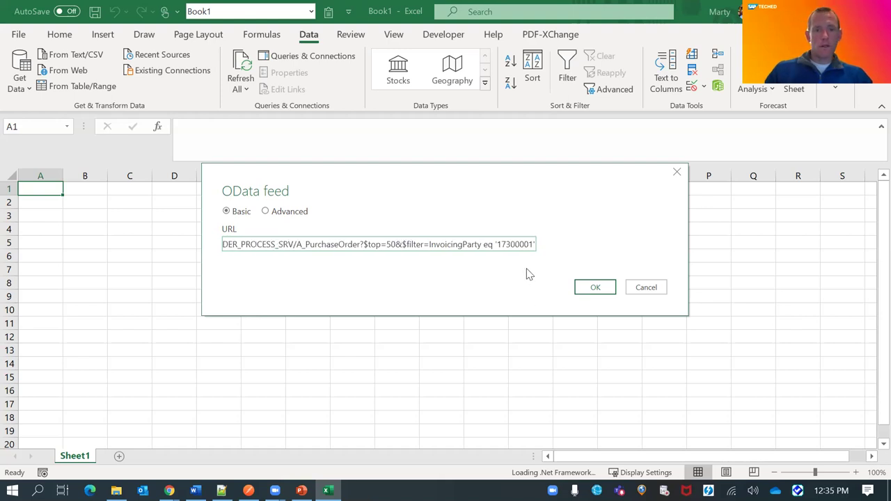
{"action": "left_click", "coordinate": [590, 286]}
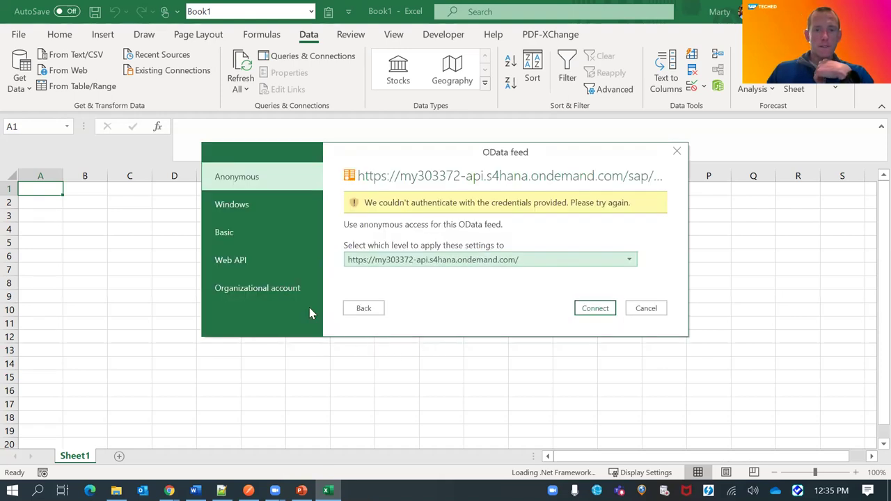
Choose Basic authentication for the OData feed, paste the password from the Notepad++ note and enter the user name DT268_99.
{"action": "left_click", "coordinate": [251, 240]}
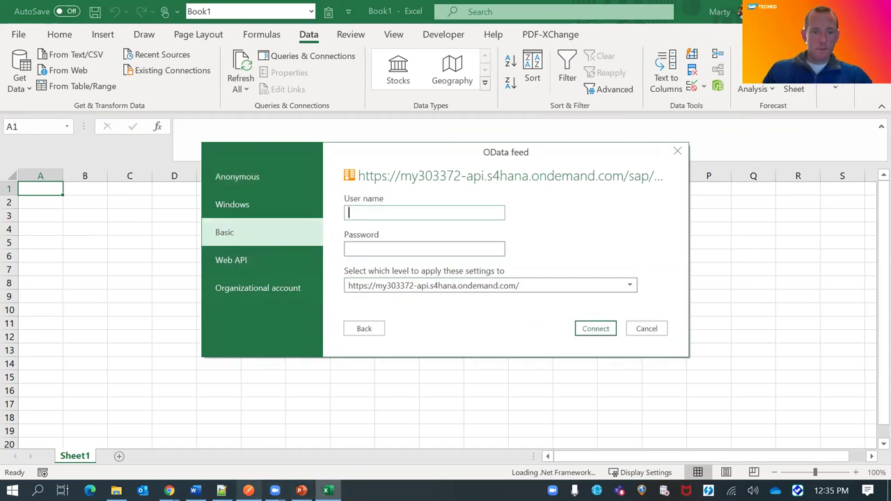
{"action": "left_click", "coordinate": [222, 491]}
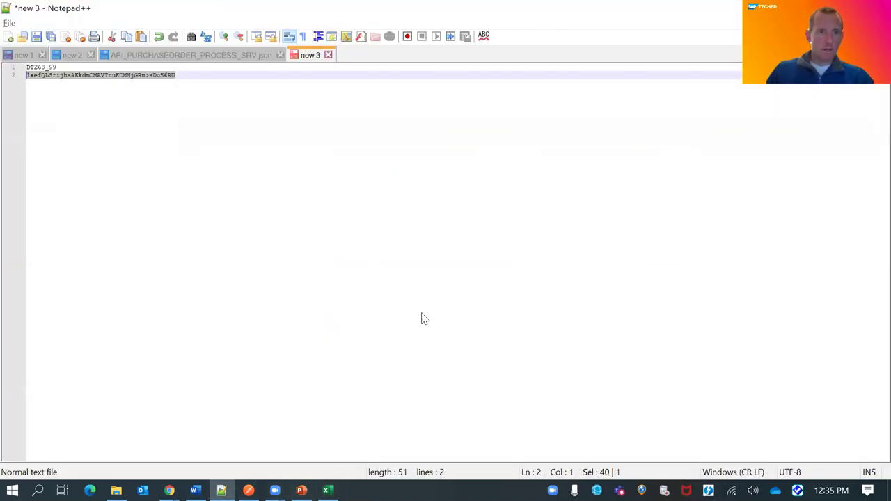
{"action": "key", "text": "alt+Tab"}
{"action": "key", "text": "ctrl+v"}
{"action": "left_click", "coordinate": [398, 214]}
{"action": "type", "text": "DT26"}
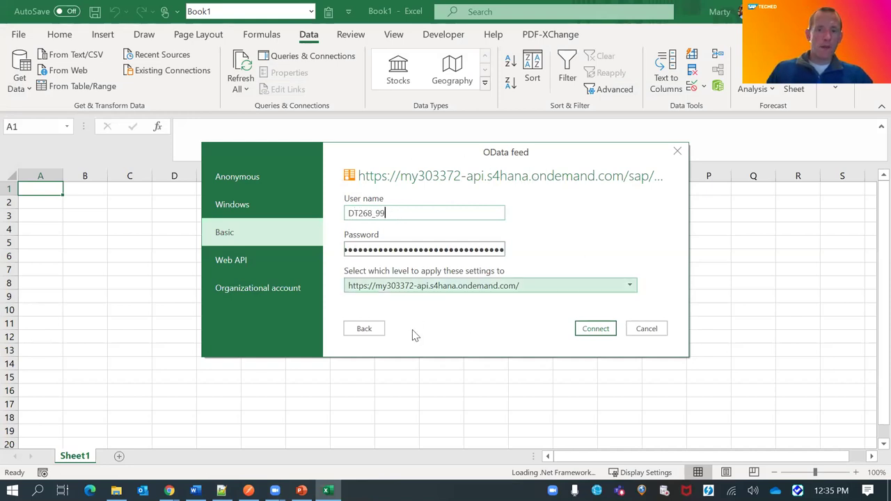
Connect to the purchase order OData feed with the entered Basic credentials.
{"action": "left_click", "coordinate": [596, 333]}
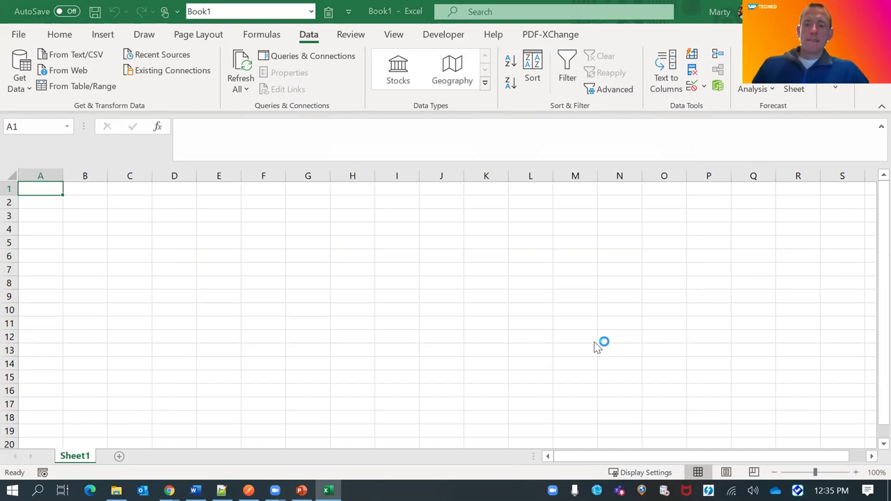
{"action": "right_click", "coordinate": [619, 491]}
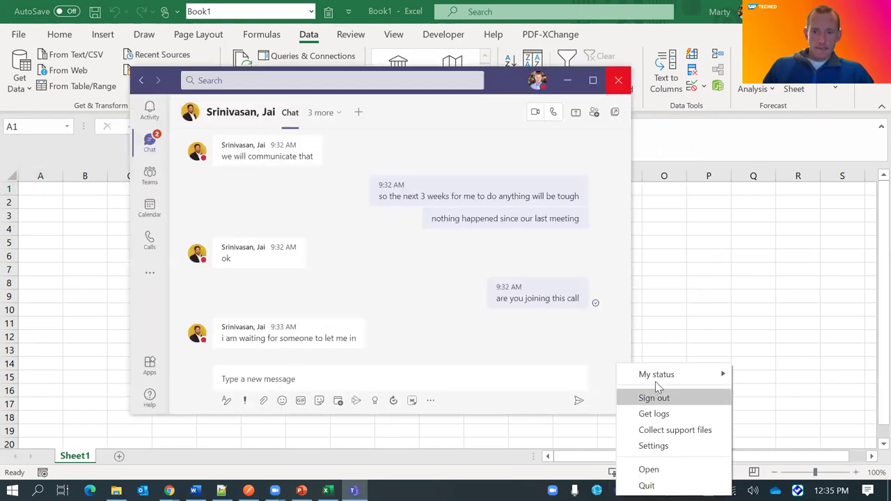
{"action": "mouse_move", "coordinate": [657, 375]}
{"action": "left_click", "coordinate": [776, 404]}
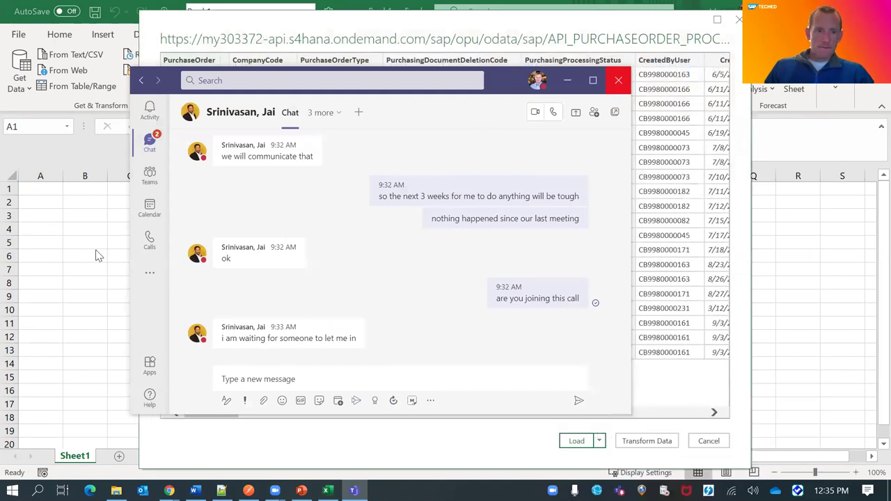
{"action": "left_click", "coordinate": [60, 249]}
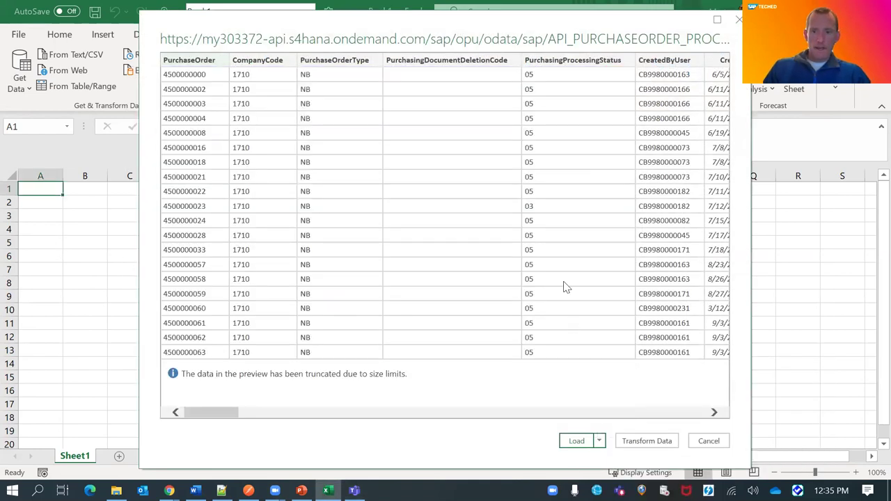
Load the previewed purchase orders into a new worksheet and narrow the Queries & Connections pane to widen the table view.
{"action": "left_click", "coordinate": [578, 442]}
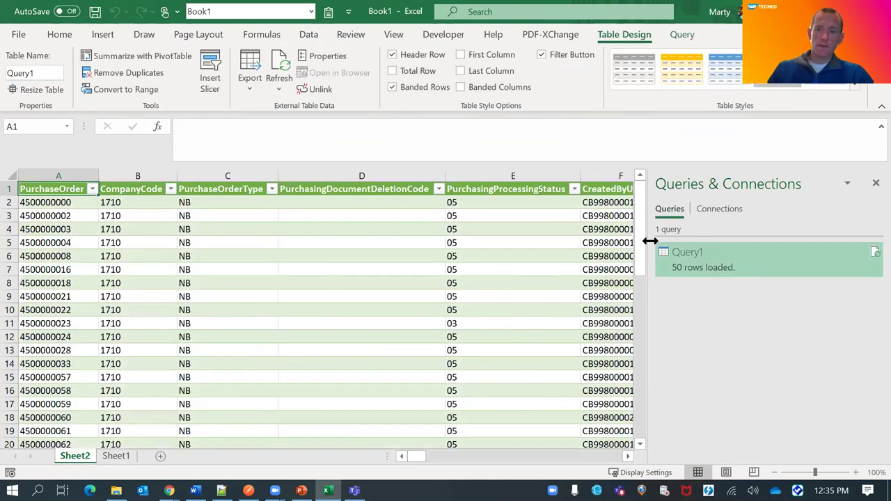
{"action": "left_click_drag", "start_coordinate": [873, 218], "coordinate": [875, 222]}
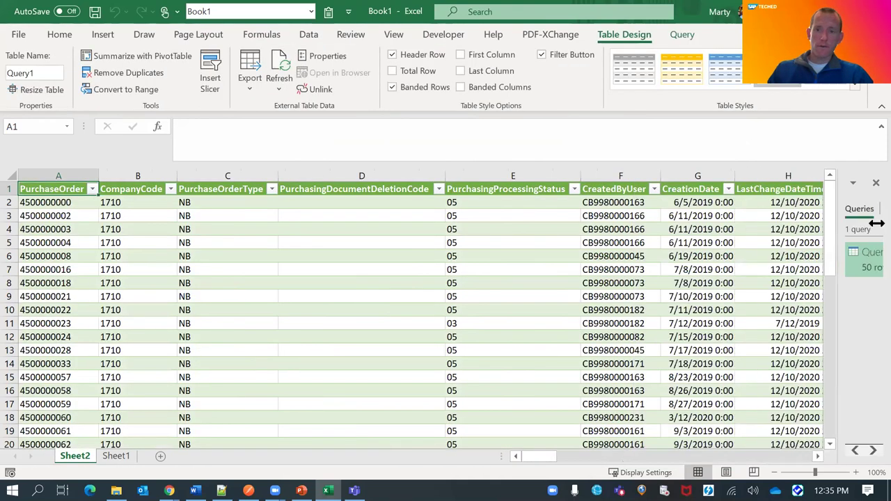
Look through the loaded table's column headers across row 1 and return to the PurchaseOrder column.
{"action": "left_click", "coordinate": [84, 204]}
{"action": "key", "text": "Up"}
{"action": "key", "text": "Right"}
{"action": "key", "text": "Right"}
{"action": "key", "text": "Right"}
{"action": "key", "text": "Right"}
{"action": "key", "text": "Right"}
{"action": "key", "text": "Right"}
{"action": "key", "text": "Right"}
{"action": "key", "text": "Right"}
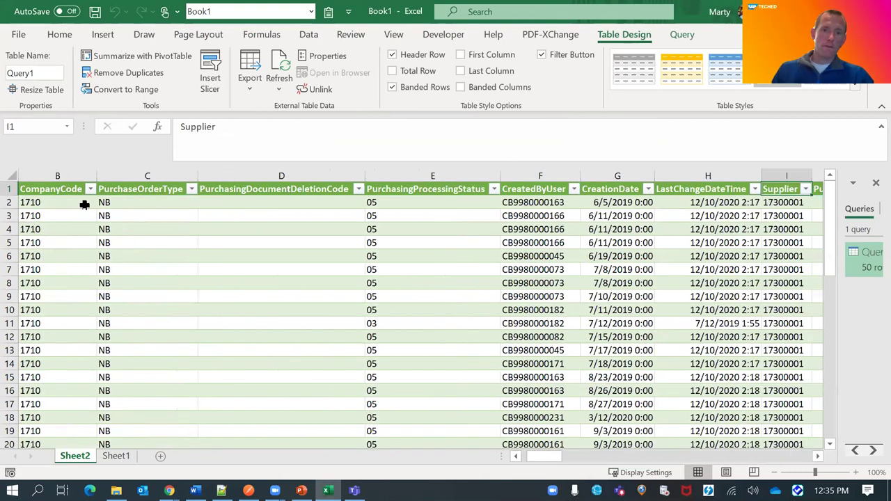
{"action": "key", "text": "Right"}
{"action": "key", "text": "Right"}
{"action": "key", "text": "Right"}
{"action": "key", "text": "Right"}
{"action": "key", "text": "Right"}
{"action": "key", "text": "Right"}
{"action": "key", "text": "Right"}
{"action": "key", "text": "Right"}
{"action": "key", "text": "Right"}
{"action": "key", "text": "Right"}
{"action": "key", "text": "Right"}
{"action": "key", "text": "Right"}
{"action": "key", "text": "Right"}
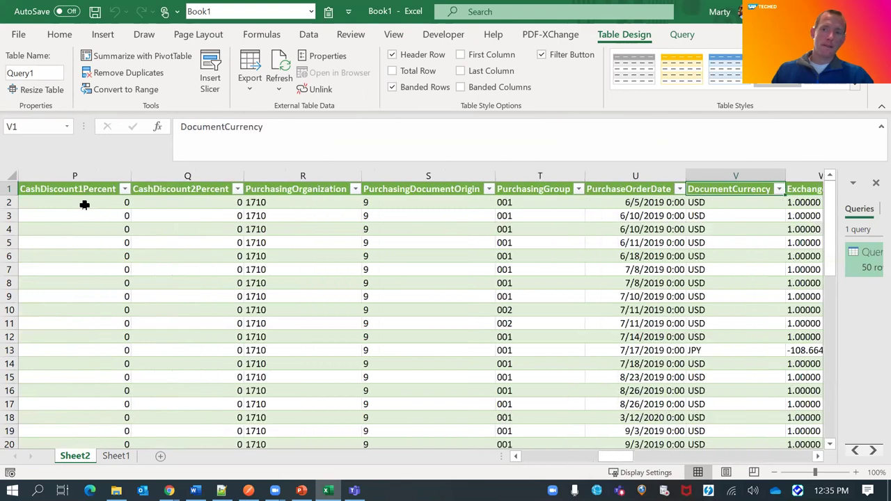
{"action": "key", "text": "Right"}
{"action": "key", "text": "Right"}
{"action": "key", "text": "Right"}
{"action": "key", "text": "Right"}
{"action": "key", "text": "Right"}
{"action": "key", "text": "Right"}
{"action": "key", "text": "Right"}
{"action": "key", "text": "Right"}
{"action": "key", "text": "Right"}
{"action": "key", "text": "Right"}
{"action": "key", "text": "Right"}
{"action": "key", "text": "Right"}
{"action": "key", "text": "Right"}
{"action": "key", "text": "Right"}
{"action": "key", "text": "Right"}
{"action": "key", "text": "Left"}
{"action": "key", "text": "Left"}
{"action": "key", "text": "Left"}
{"action": "key", "text": "Left"}
{"action": "key", "text": "Left"}
{"action": "key", "text": "Left"}
{"action": "key", "text": "Left"}
{"action": "key", "text": "Left"}
{"action": "key", "text": "Left"}
{"action": "key", "text": "Left"}
{"action": "key", "text": "Left"}
{"action": "key", "text": "Left"}
{"action": "key", "text": "Left"}
{"action": "key", "text": "Left"}
{"action": "key", "text": "Left"}
{"action": "key", "text": "Left"}
{"action": "key", "text": "Left"}
{"action": "key", "text": "Left"}
{"action": "key", "text": "Left"}
{"action": "key", "text": "Left"}
{"action": "key", "text": "Left"}
{"action": "key", "text": "Left"}
{"action": "key", "text": "Left"}
{"action": "key", "text": "Left"}
{"action": "key", "text": "Left"}
{"action": "key", "text": "Left"}
{"action": "key", "text": "Left"}
{"action": "key", "text": "Left"}
{"action": "key", "text": "Left"}
{"action": "key", "text": "Left"}
{"action": "key", "text": "Left"}
{"action": "key", "text": "Left"}
{"action": "key", "text": "Left"}
{"action": "key", "text": "Left"}
Review the loaded purchase order rows down to the end of the table and return to its first rows.
{"action": "scroll", "coordinate": [126, 352], "scroll_direction": "down", "scroll_amount": 14}
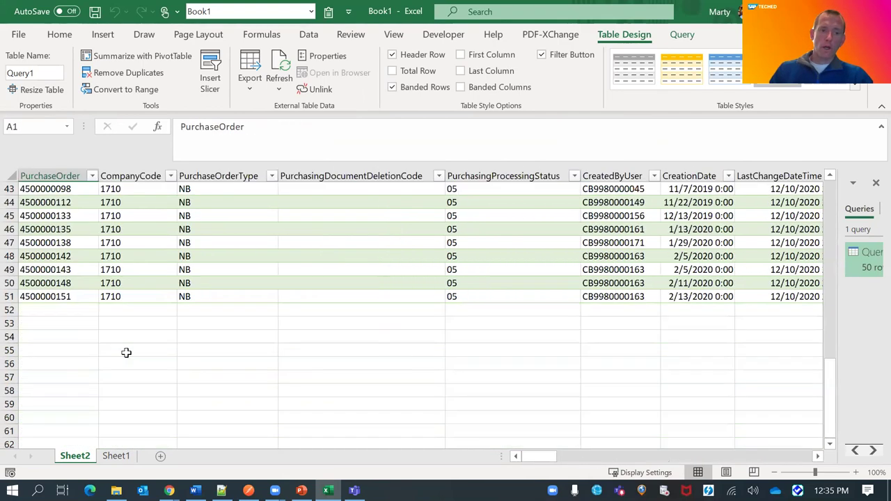
{"action": "scroll", "coordinate": [126, 352], "scroll_direction": "up", "scroll_amount": 2}
{"action": "scroll", "coordinate": [126, 352], "scroll_direction": "up", "scroll_amount": 12}
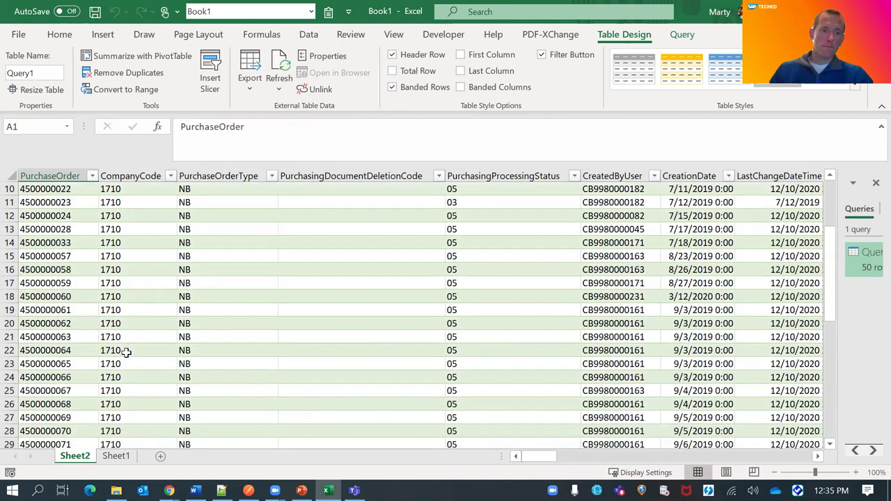
{"action": "scroll", "coordinate": [126, 354], "scroll_direction": "down", "scroll_amount": 20}
{"action": "scroll", "coordinate": [109, 361], "scroll_direction": "up", "scroll_amount": 8}
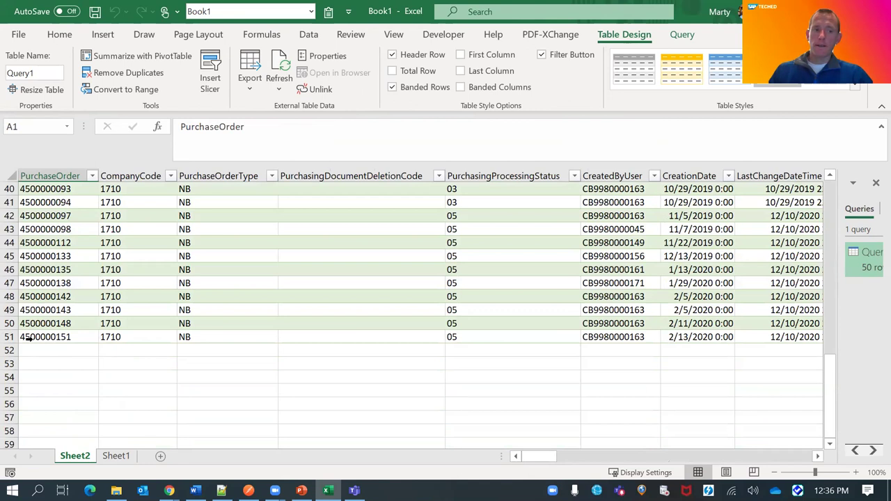
{"action": "scroll", "coordinate": [35, 336], "scroll_direction": "up", "scroll_amount": 8}
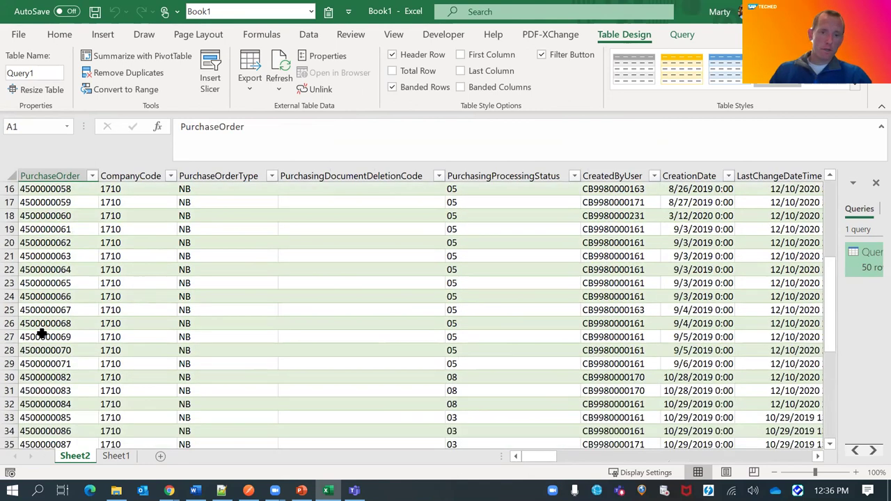
{"action": "scroll", "coordinate": [42, 334], "scroll_direction": "down", "scroll_amount": 7}
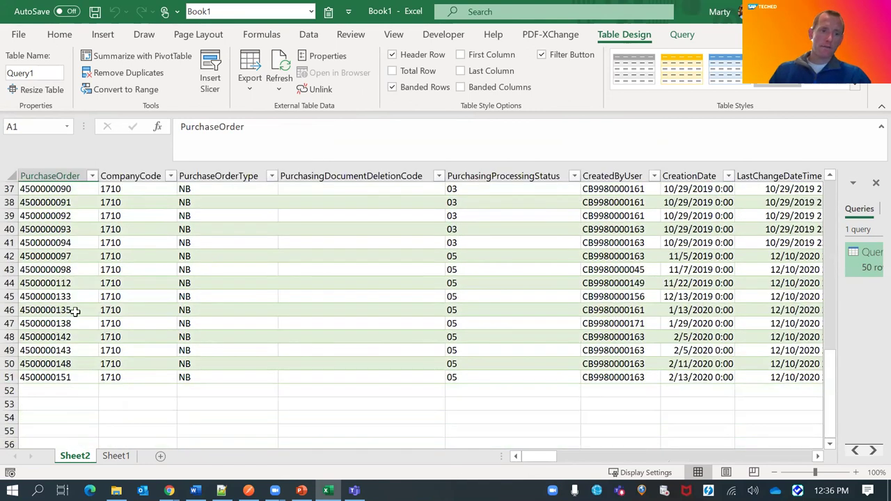
{"action": "scroll", "coordinate": [72, 311], "scroll_direction": "up", "scroll_amount": 12}
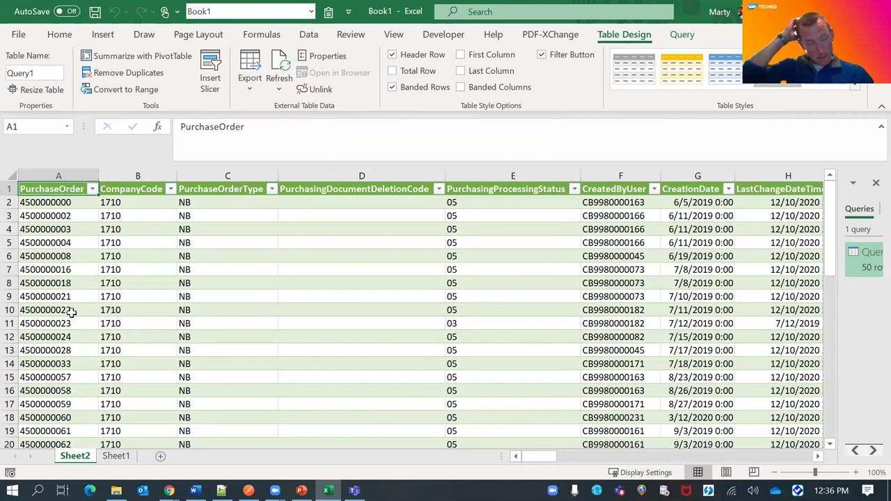
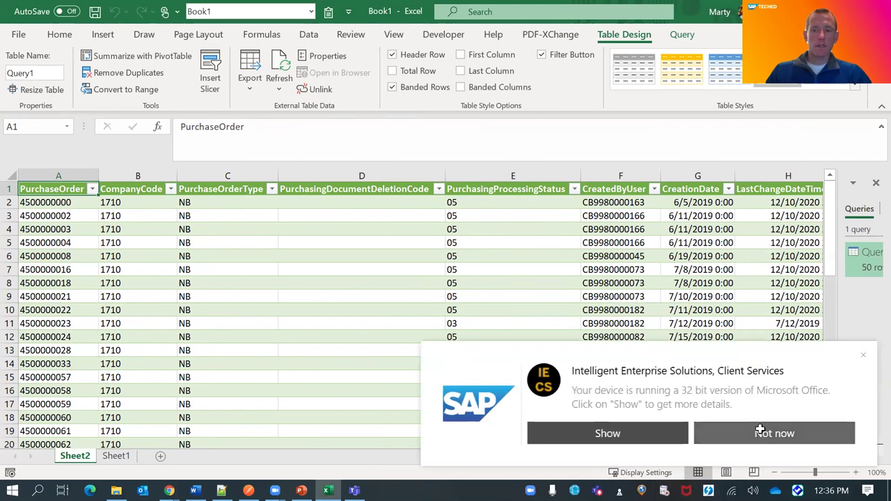
Dismiss the 32 bit Microsoft Office notification and switch to the Chrome window with the DT260_PurchaseOrderExtract integration flow.
{"action": "left_click", "coordinate": [760, 430]}
{"action": "left_click", "coordinate": [740, 434]}
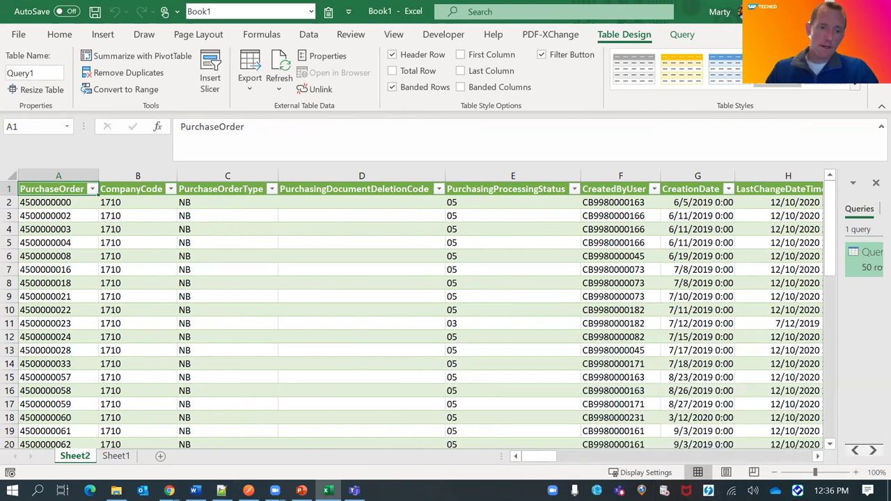
{"action": "mouse_move", "coordinate": [169, 491]}
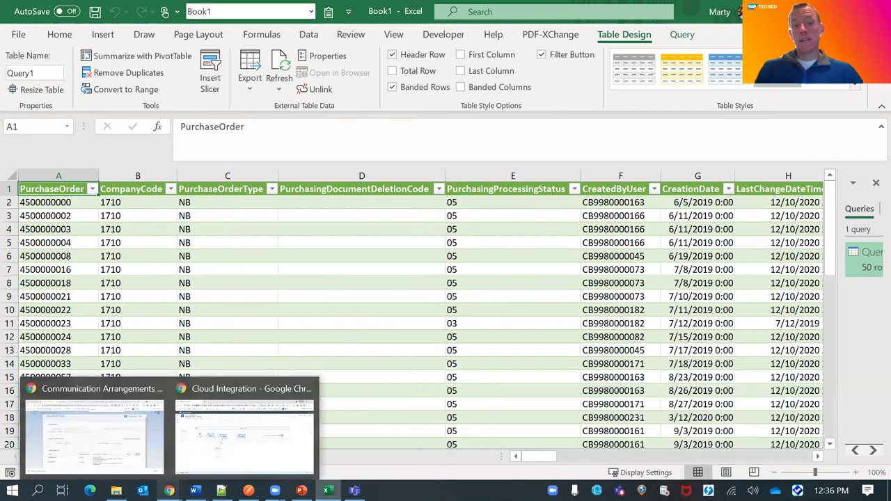
{"action": "left_click", "coordinate": [207, 456]}
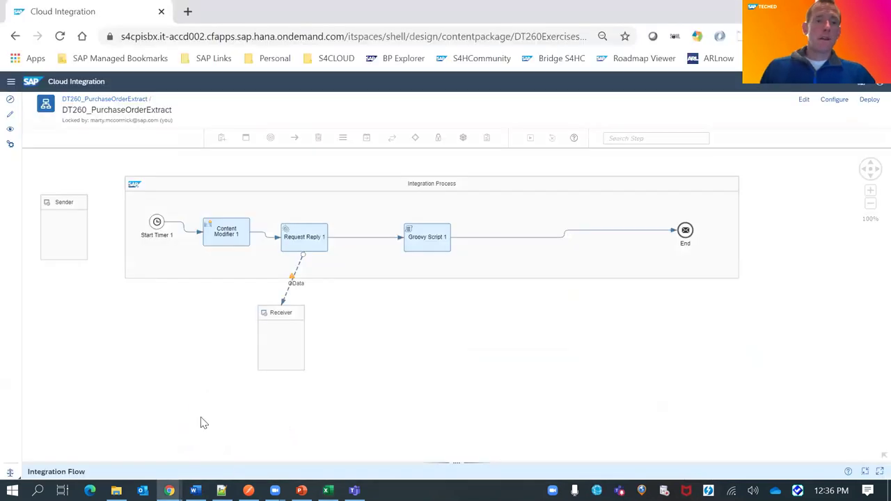
Switch to the Cloud Integration page of the Integration Suite and open the TechEd Exercises package from the Design area.
{"action": "left_click", "coordinate": [88, 449]}
{"action": "left_click", "coordinate": [35, 16]}
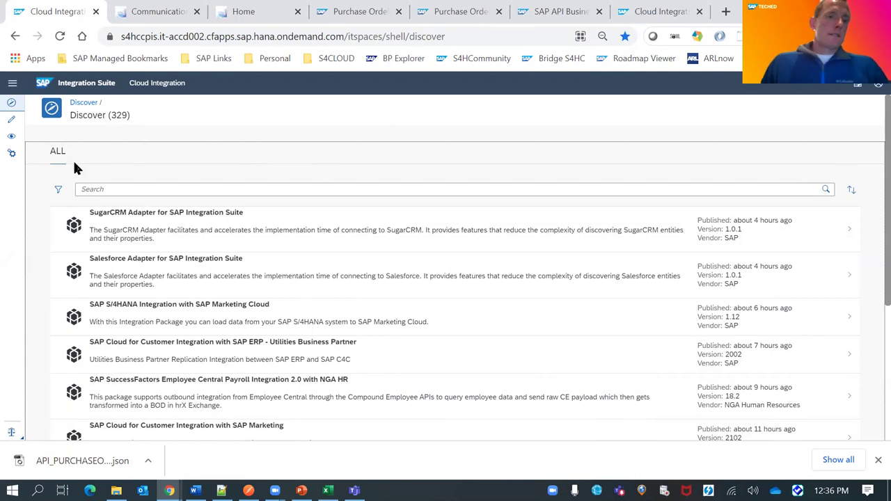
{"action": "left_click", "coordinate": [10, 120]}
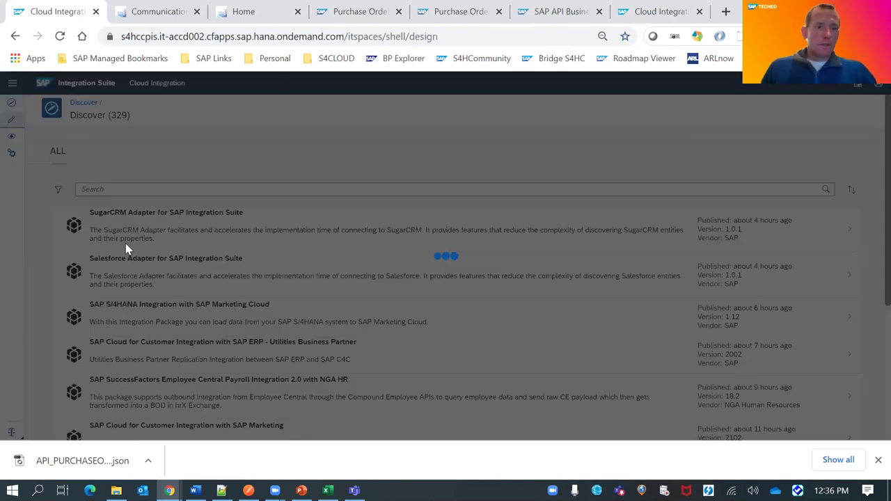
{"action": "left_click", "coordinate": [568, 117]}
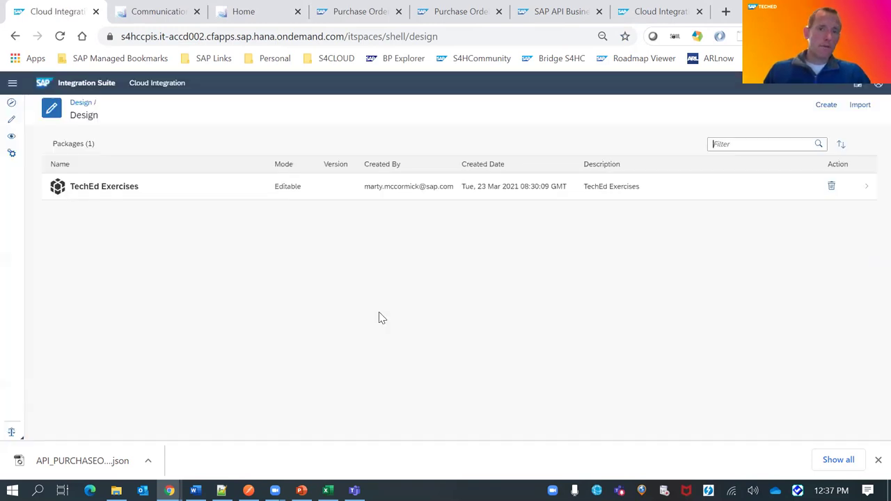
{"action": "left_click", "coordinate": [79, 196]}
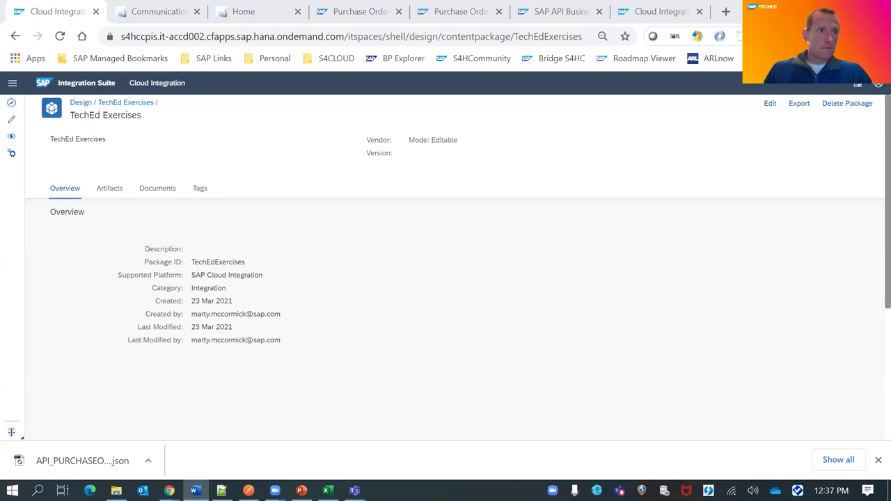
Put the TechEd Exercises package into edit mode and show its artifacts.
{"action": "scroll", "coordinate": [777, 174], "scroll_direction": "down", "scroll_amount": 1}
{"action": "left_click", "coordinate": [771, 103]}
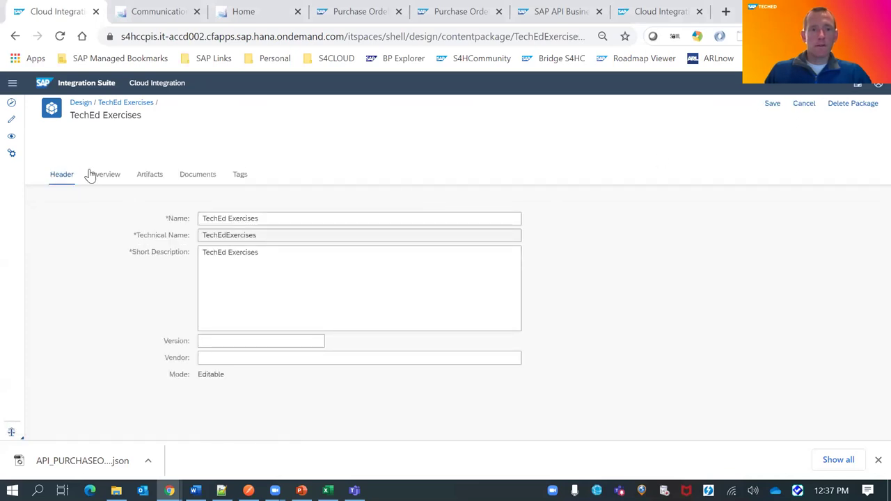
{"action": "left_click", "coordinate": [97, 176]}
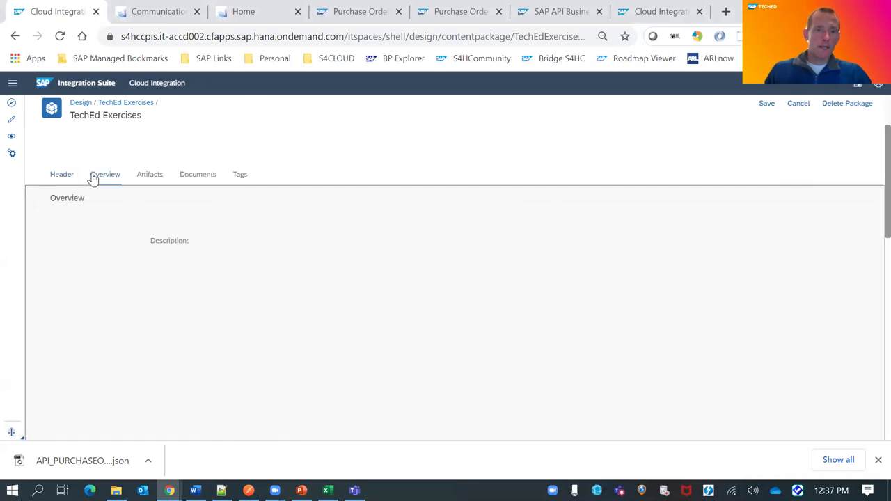
{"action": "left_click", "coordinate": [141, 177]}
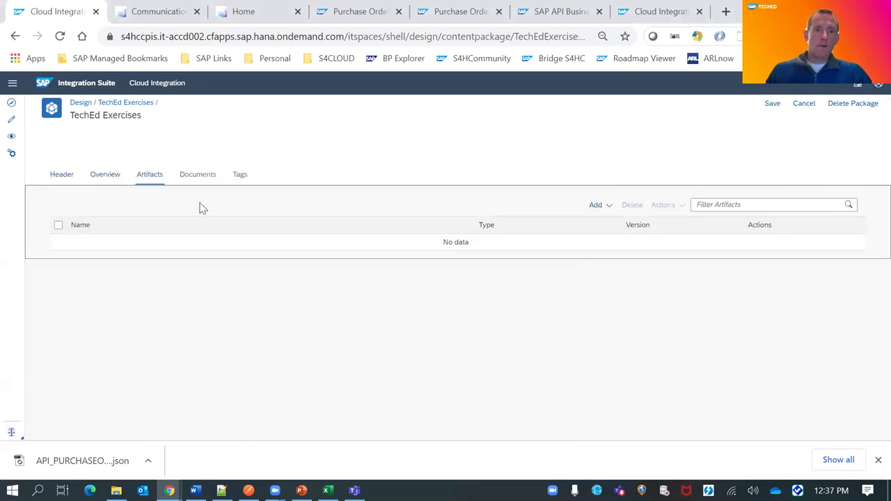
Add an integration flow named DT268_99 with the description "teched demo for purchase orders" to the package.
{"action": "left_click", "coordinate": [596, 205]}
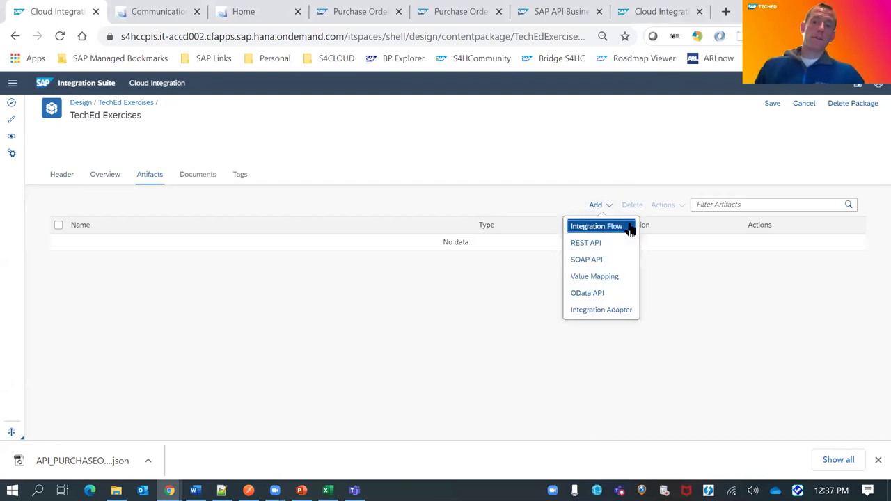
{"action": "left_click", "coordinate": [630, 229]}
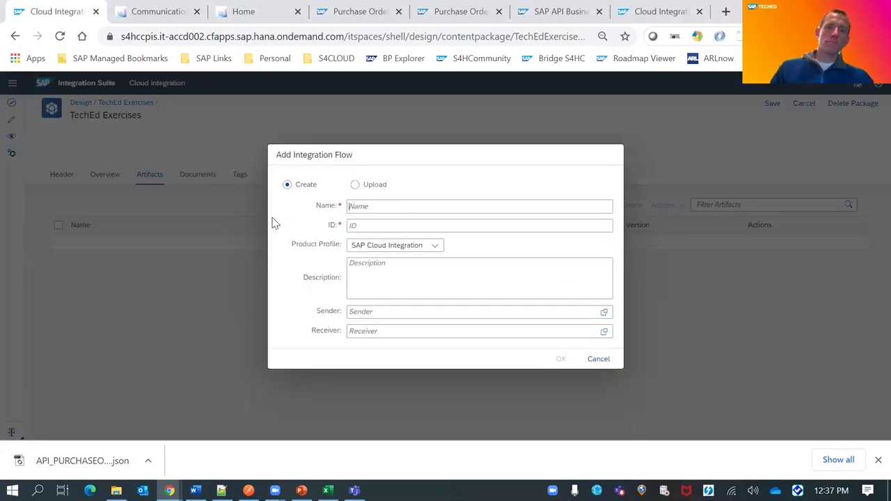
{"action": "type", "text": "DT268_99"}
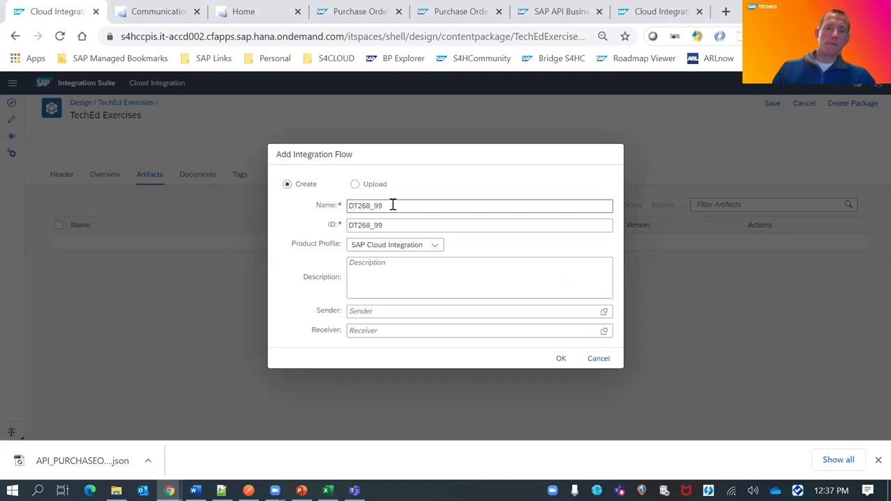
{"action": "left_click", "coordinate": [380, 276]}
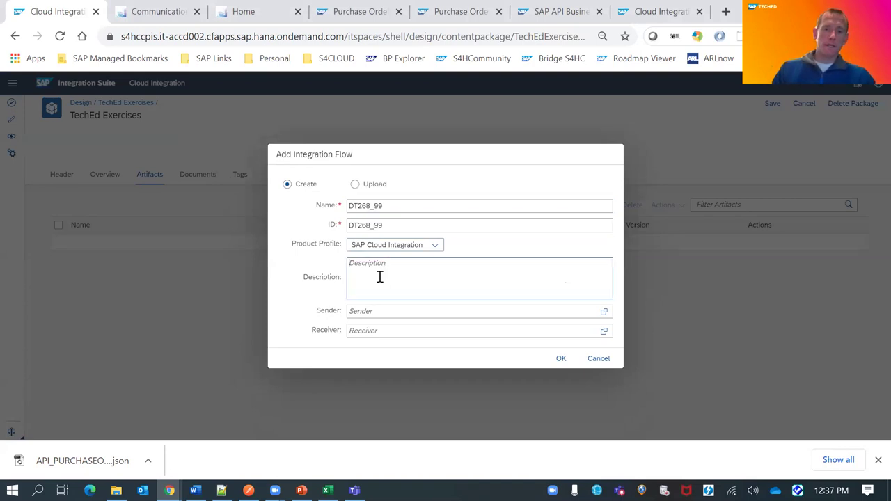
{"action": "type", "text": "teched demo"}
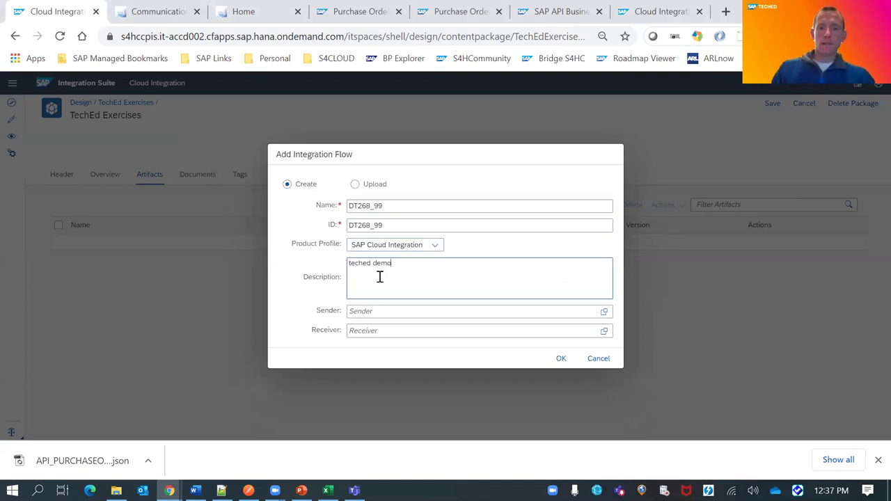
{"action": "type", "text": " for purchase orders"}
{"action": "left_click", "coordinate": [561, 359]}
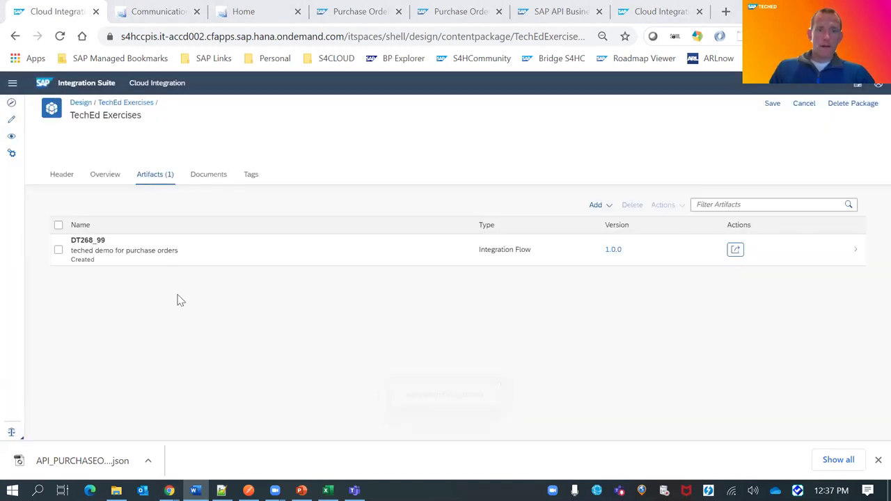
Open the DT268_99 integration flow for editing and delete its Start event and the connection between Start and End.
{"action": "left_click", "coordinate": [145, 257]}
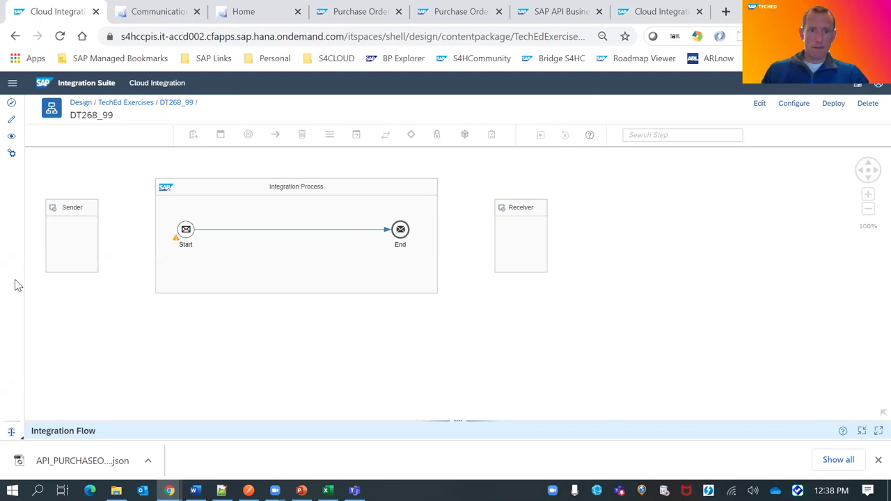
{"action": "left_click", "coordinate": [760, 103]}
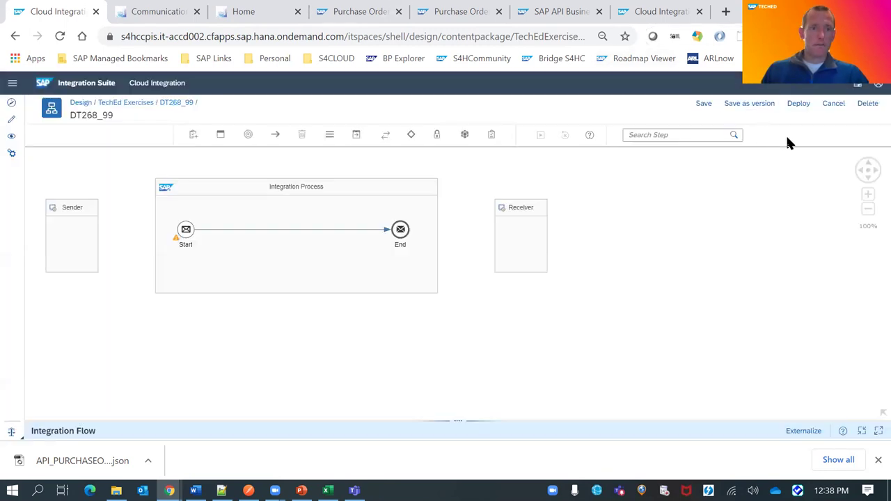
{"action": "left_click", "coordinate": [346, 231]}
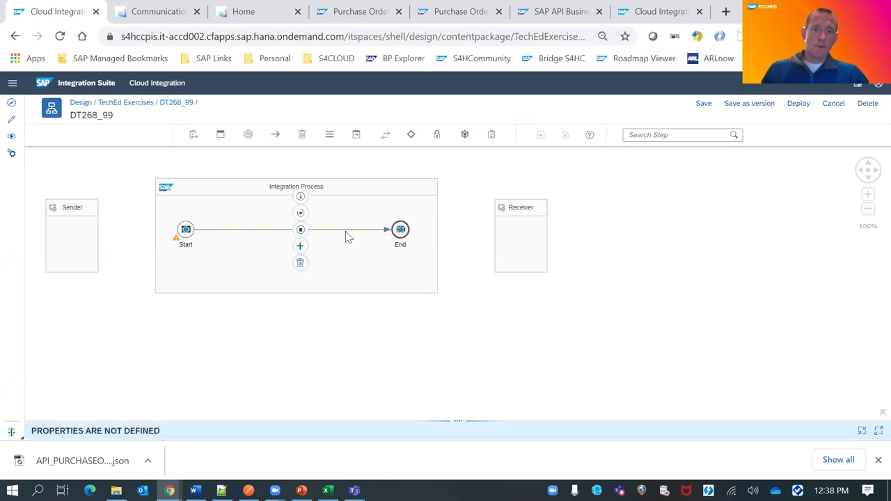
{"action": "left_click", "coordinate": [295, 265]}
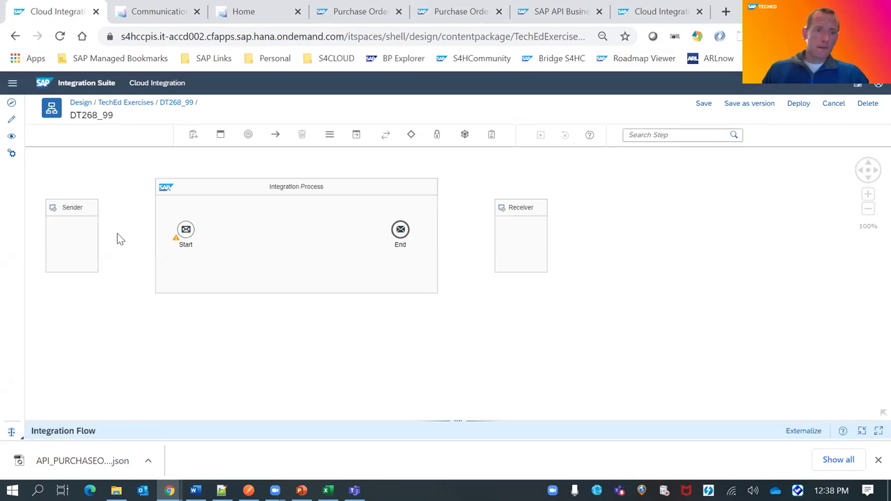
{"action": "left_click", "coordinate": [186, 230]}
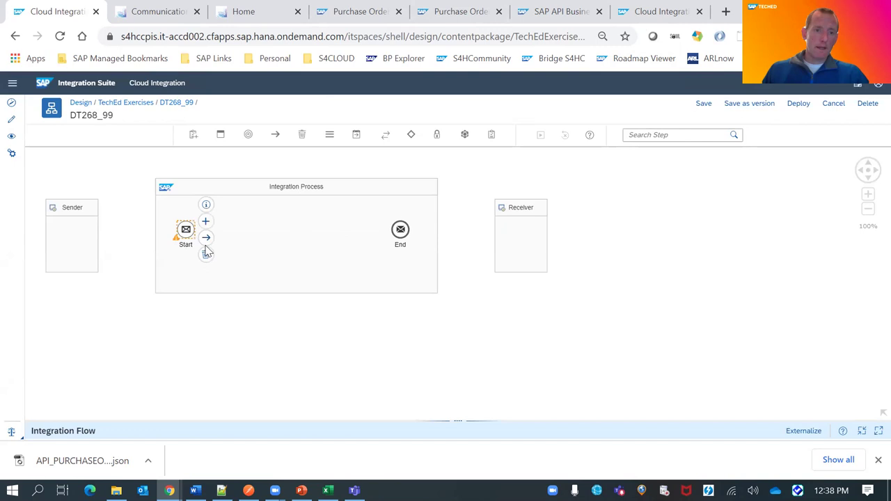
{"action": "left_click", "coordinate": [206, 255]}
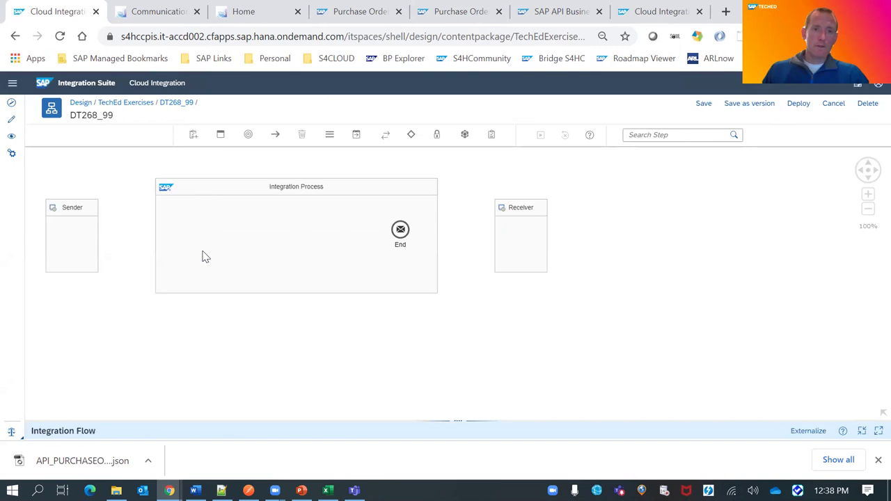
Place a Start Timer event inside the Integration Process where the message start event was.
{"action": "left_click", "coordinate": [248, 134]}
{"action": "scroll", "coordinate": [272, 278], "scroll_direction": "down", "scroll_amount": 1}
{"action": "left_click", "coordinate": [236, 296]}
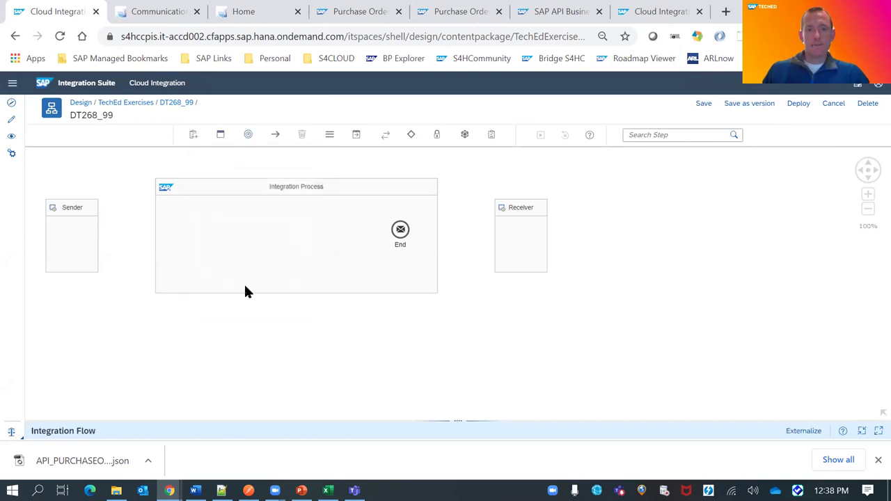
{"action": "left_click", "coordinate": [182, 236]}
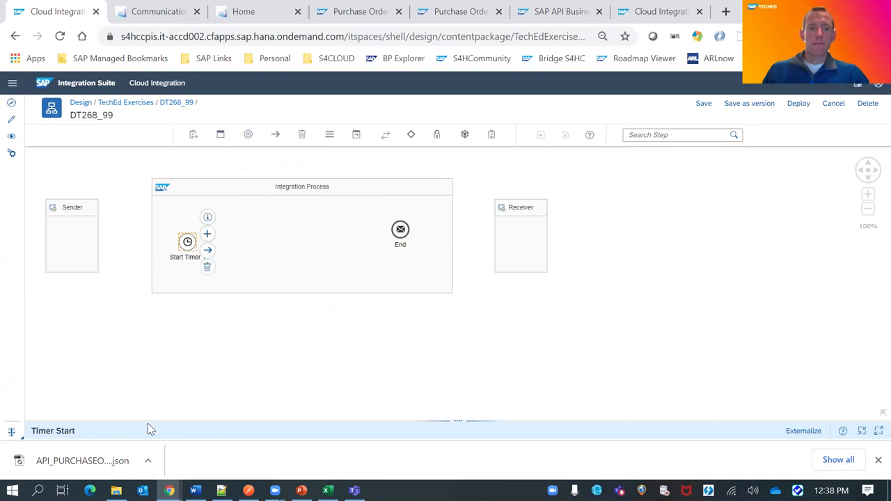
Show the scheduler settings of the Start Timer event.
{"action": "left_click_drag", "start_coordinate": [154, 419], "coordinate": [164, 311]}
{"action": "left_click", "coordinate": [110, 363]}
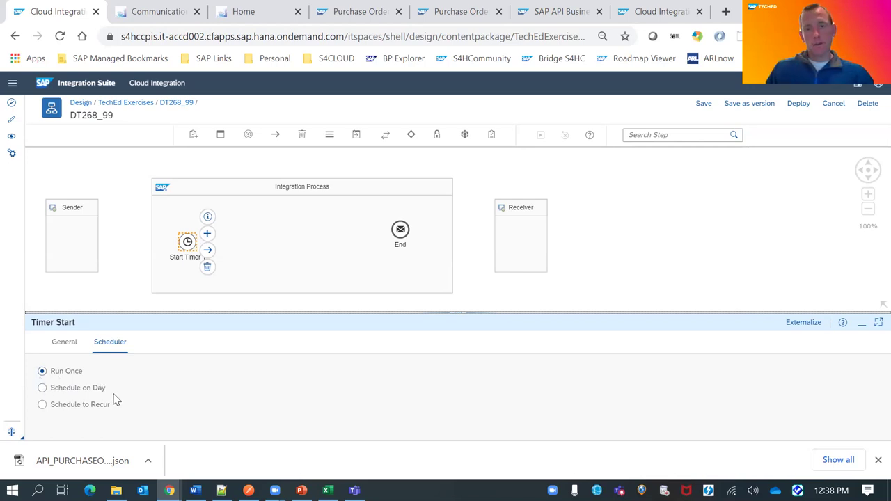
{"action": "left_click_drag", "start_coordinate": [170, 318], "coordinate": [189, 372]}
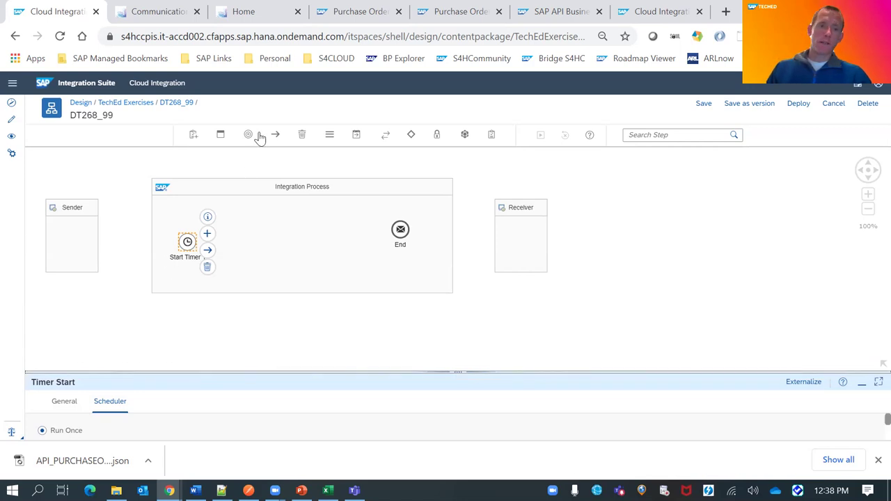
Add a Content Modifier inside the Integration Process and connect the Start Timer to it.
{"action": "left_click", "coordinate": [357, 136]}
{"action": "left_click", "coordinate": [353, 177]}
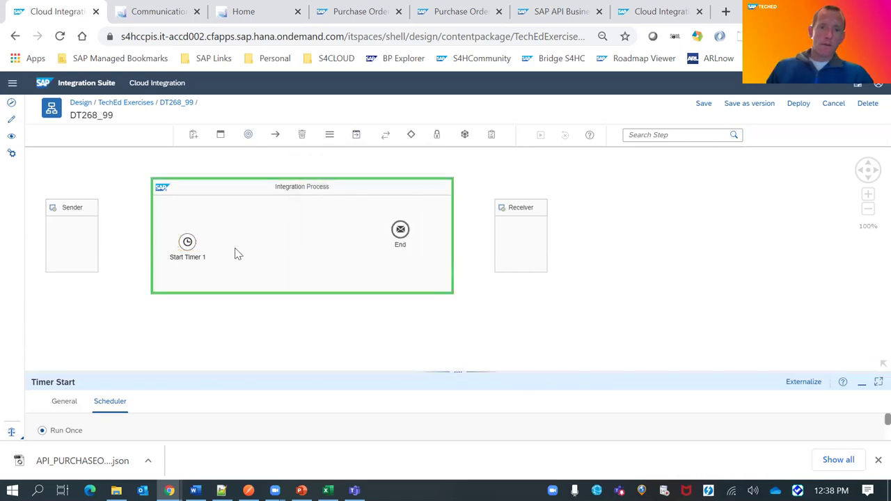
{"action": "left_click", "coordinate": [234, 253]}
{"action": "left_click_drag", "start_coordinate": [208, 251], "coordinate": [256, 261]}
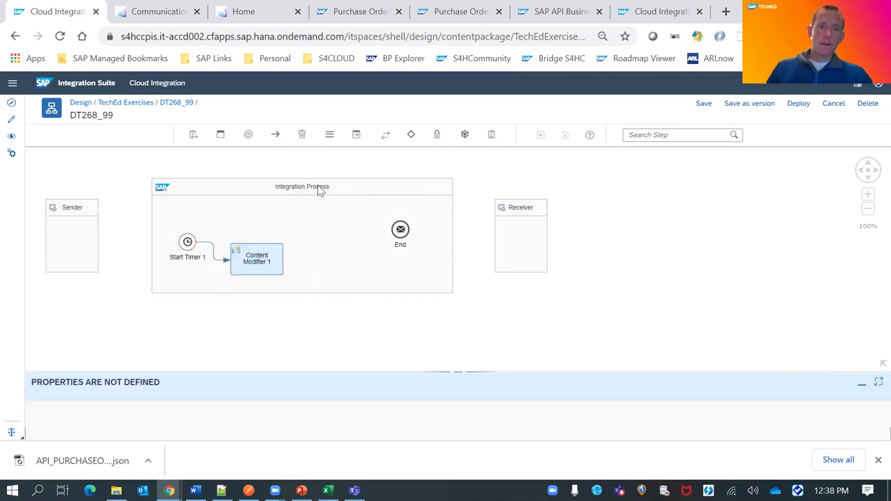
Move the Receiver below the Integration Process, and widen the process with the End event shifted toward its right edge.
{"action": "left_click", "coordinate": [518, 217]}
{"action": "left_click_drag", "start_coordinate": [521, 215], "coordinate": [261, 351]}
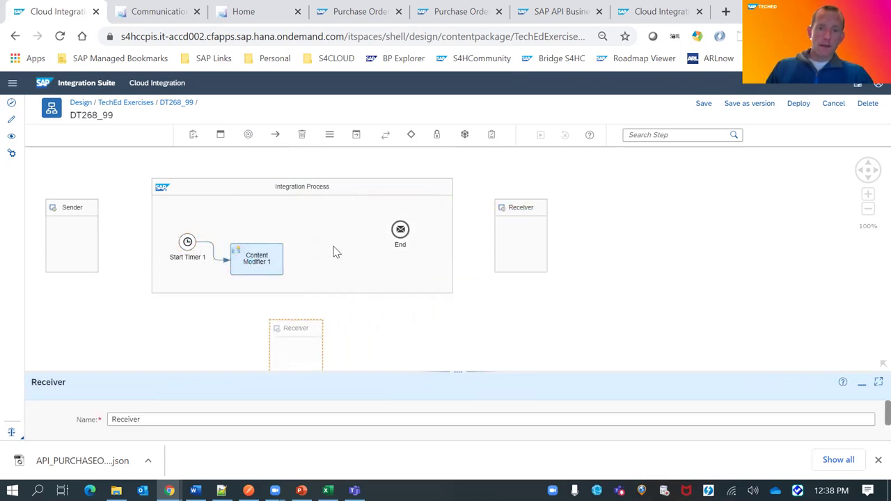
{"action": "left_click", "coordinate": [450, 227]}
{"action": "left_click_drag", "start_coordinate": [557, 232], "coordinate": [563, 235]}
{"action": "left_click_drag", "start_coordinate": [401, 230], "coordinate": [530, 227]}
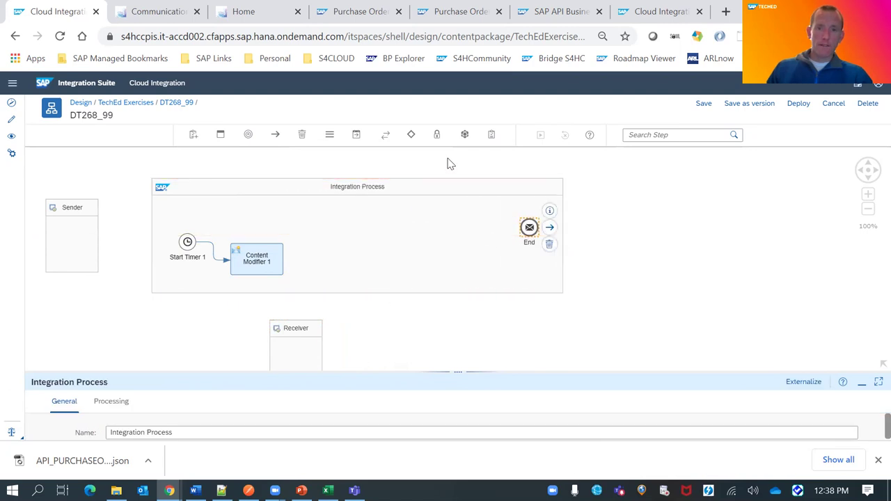
Add a Request Reply step to the right of the Content Modifier and connect the Content Modifier to it.
{"action": "left_click", "coordinate": [386, 135]}
{"action": "left_click", "coordinate": [394, 177]}
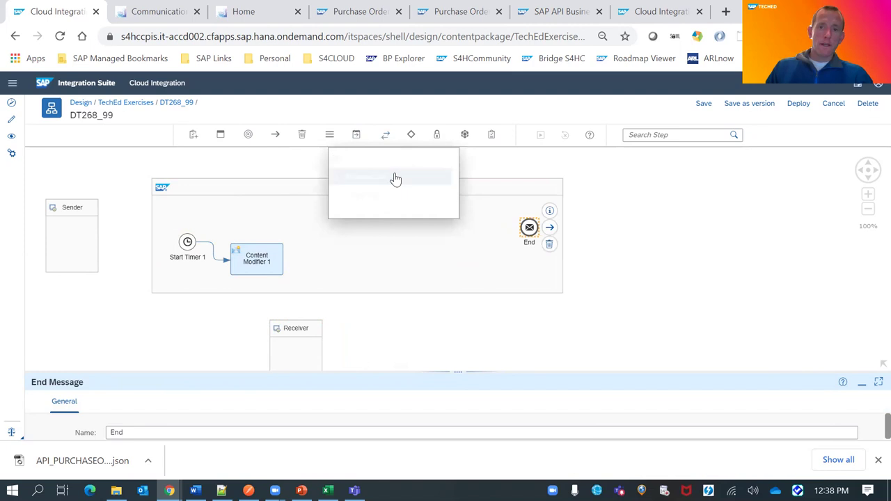
{"action": "left_click", "coordinate": [390, 194]}
{"action": "left_click", "coordinate": [337, 259]}
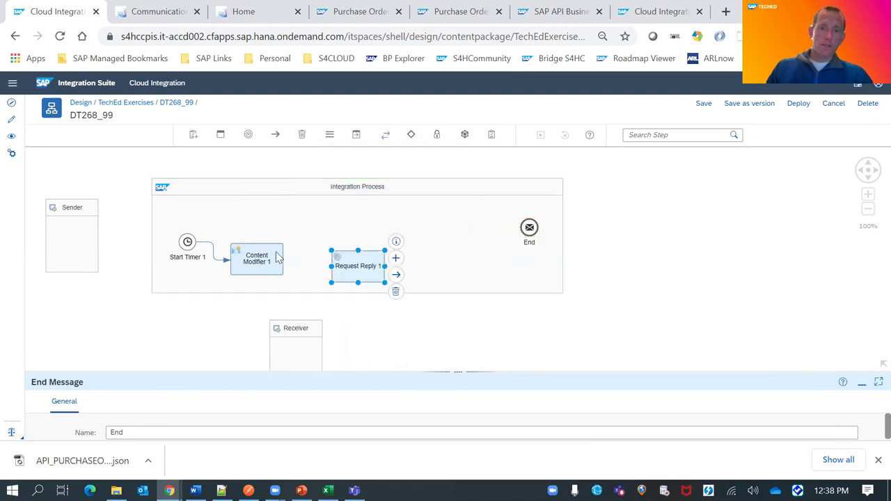
{"action": "left_click", "coordinate": [268, 256]}
{"action": "left_click_drag", "start_coordinate": [295, 260], "coordinate": [301, 347]}
Connect the Request Reply step to the Receiver using the OData adapter.
{"action": "left_click", "coordinate": [369, 268]}
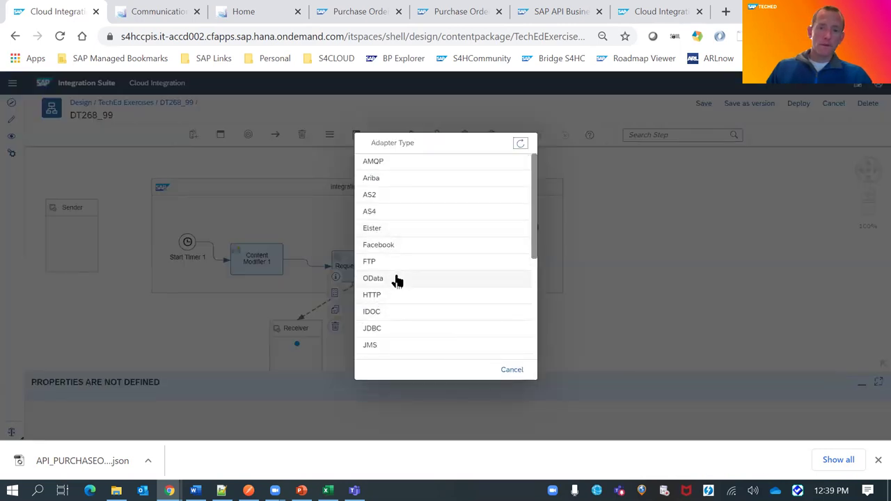
{"action": "left_click", "coordinate": [391, 282]}
{"action": "left_click", "coordinate": [395, 163]}
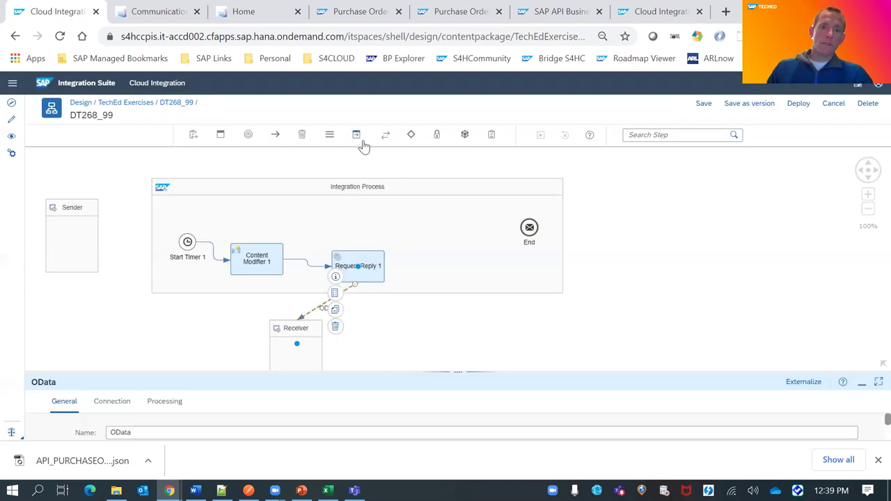
Add a Groovy Script step to the right of Request Reply and connect Request Reply to it.
{"action": "left_click", "coordinate": [361, 142]}
{"action": "left_click", "coordinate": [354, 295]}
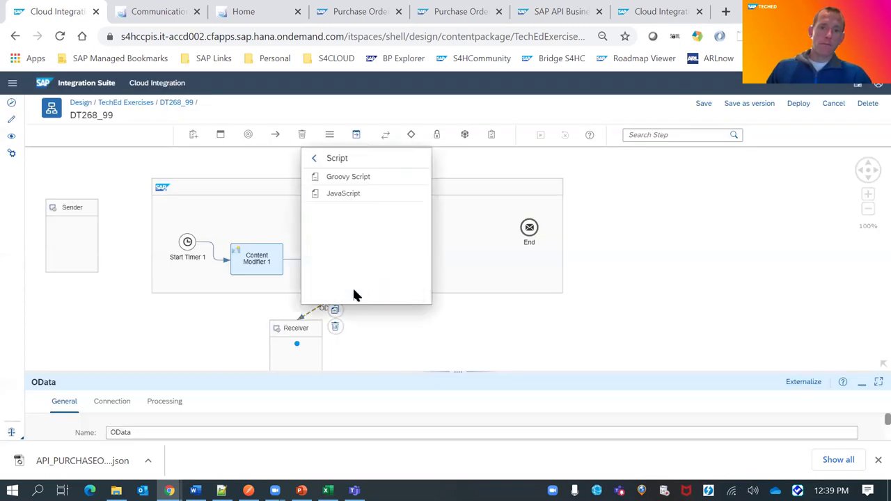
{"action": "left_click", "coordinate": [374, 182]}
{"action": "left_click", "coordinate": [430, 240]}
{"action": "left_click", "coordinate": [376, 277]}
{"action": "left_click_drag", "start_coordinate": [398, 259], "coordinate": [449, 251]}
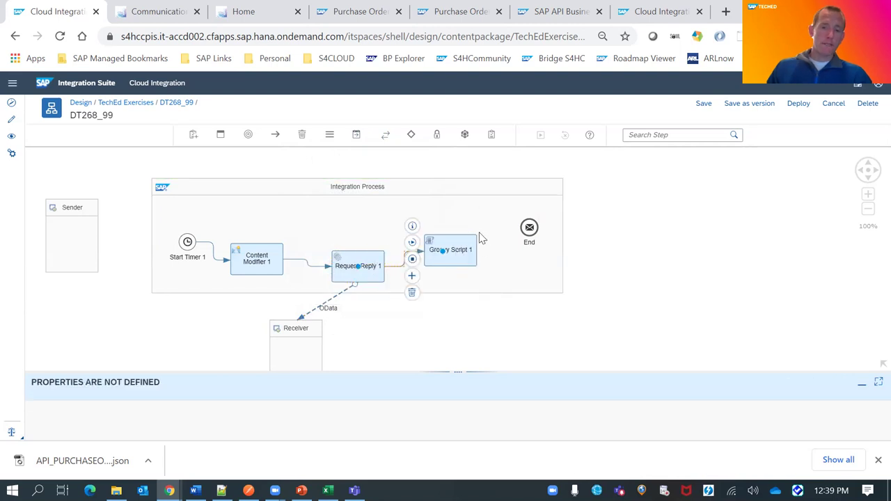
Connect the Groovy Script step to the End event and save the integration flow.
{"action": "left_click", "coordinate": [479, 213]}
{"action": "left_click", "coordinate": [461, 244]}
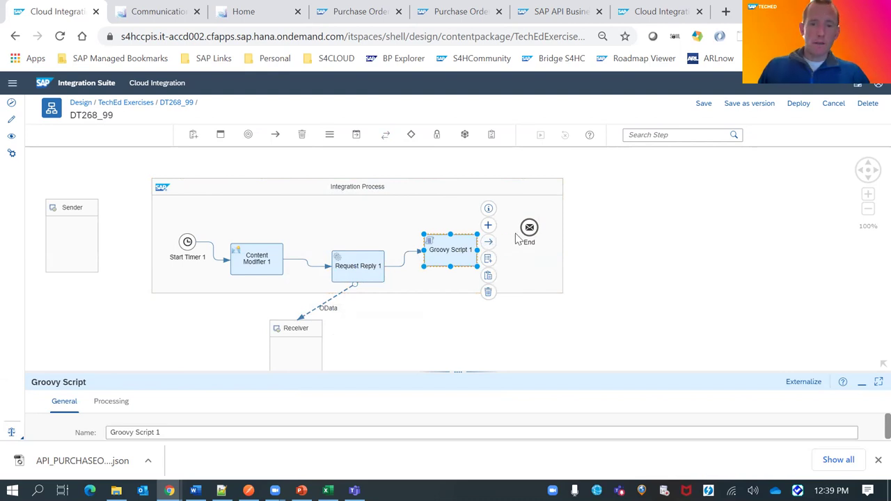
{"action": "left_click_drag", "start_coordinate": [515, 234], "coordinate": [529, 228]}
{"action": "left_click", "coordinate": [632, 285]}
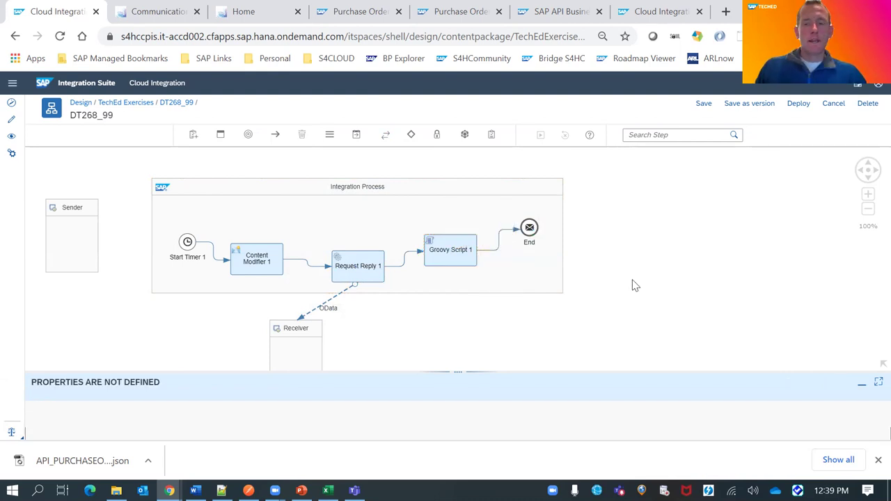
{"action": "left_click", "coordinate": [699, 106]}
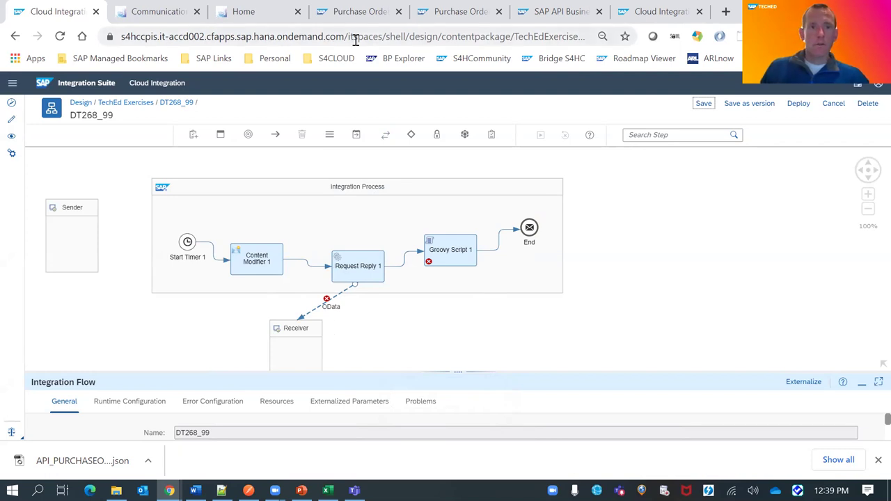
Copy the tenant's base URL up to /itspaces and load it in the first Purchase Order browser tab.
{"action": "left_click_drag", "start_coordinate": [384, 37], "coordinate": [237, 37]}
{"action": "left_click_drag", "start_coordinate": [118, 56], "coordinate": [68, 61]}
{"action": "key", "text": "ctrl+c"}
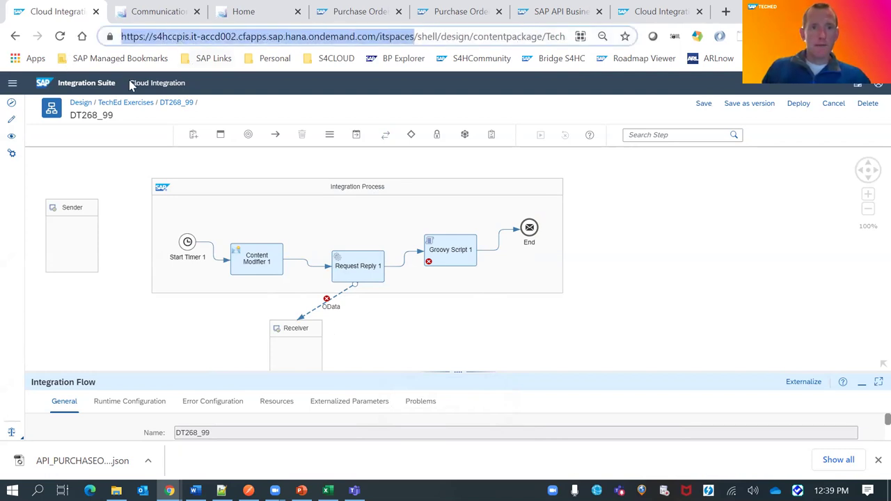
{"action": "key", "text": "ctrl+4"}
{"action": "left_click", "coordinate": [313, 42]}
{"action": "key", "text": "ctrl+v"}
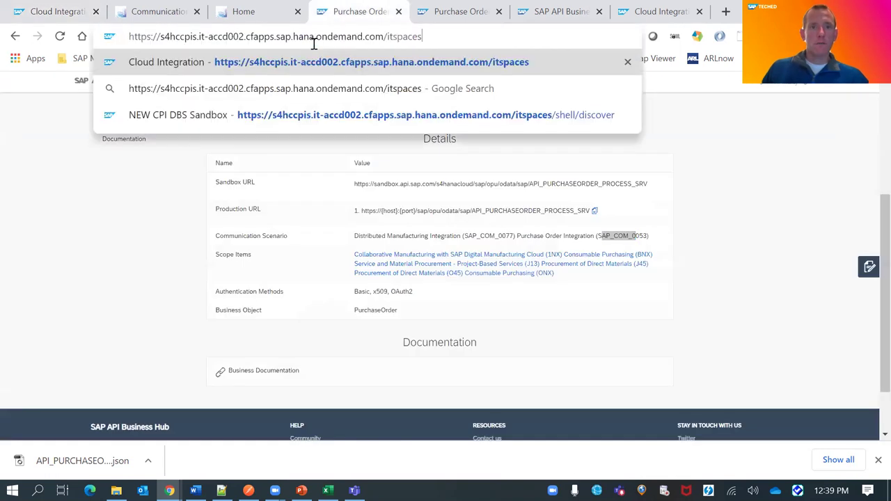
{"action": "key", "text": "Return"}
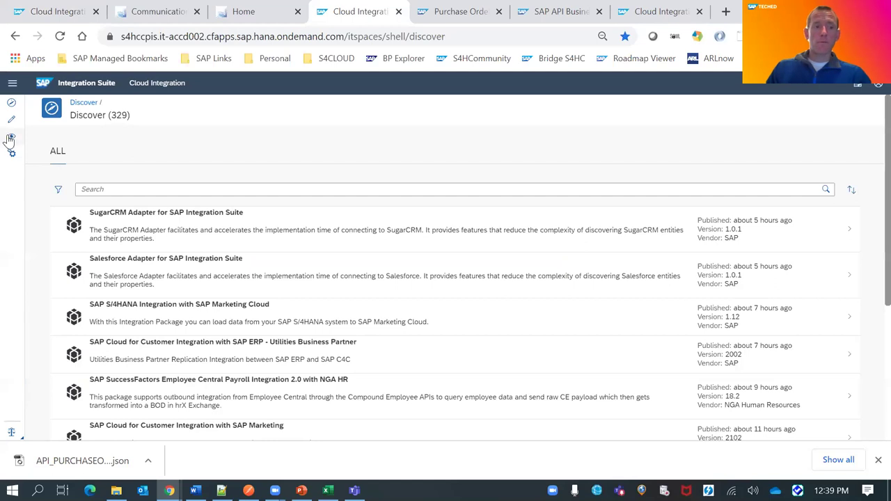
Go to the Security Material page in the monitoring overview.
{"action": "left_click", "coordinate": [10, 138]}
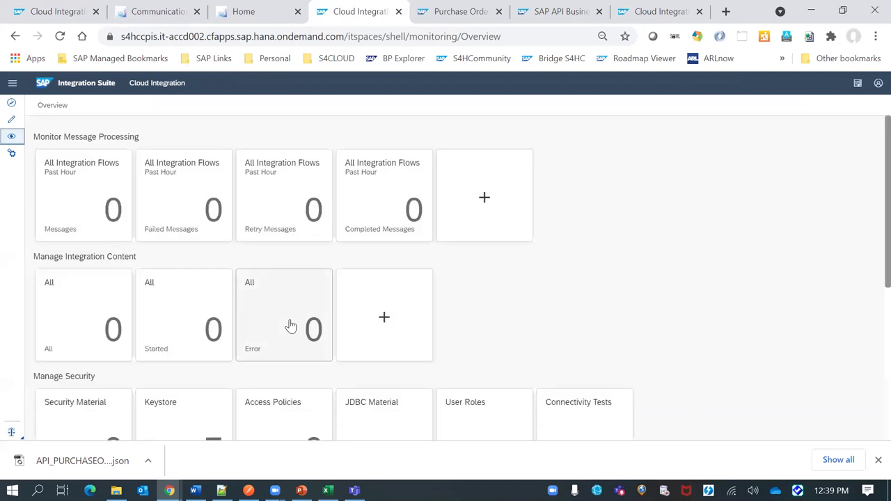
{"action": "scroll", "coordinate": [202, 291], "scroll_direction": "down", "scroll_amount": 3}
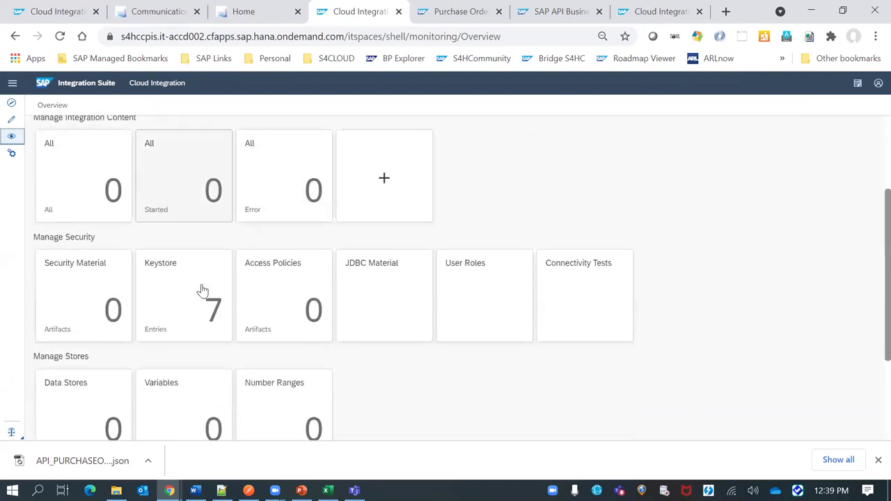
{"action": "left_click", "coordinate": [73, 289]}
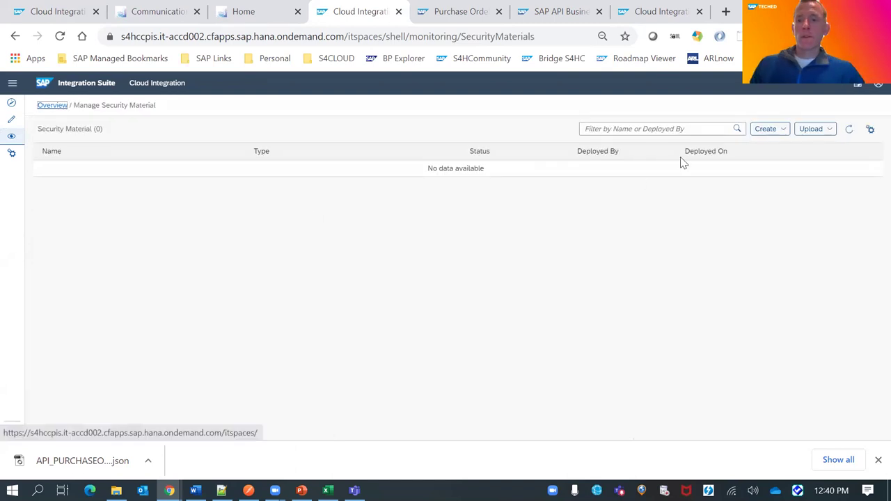
Start a new User Credentials artifact with DT268_99 as both name and description.
{"action": "left_click", "coordinate": [786, 131]}
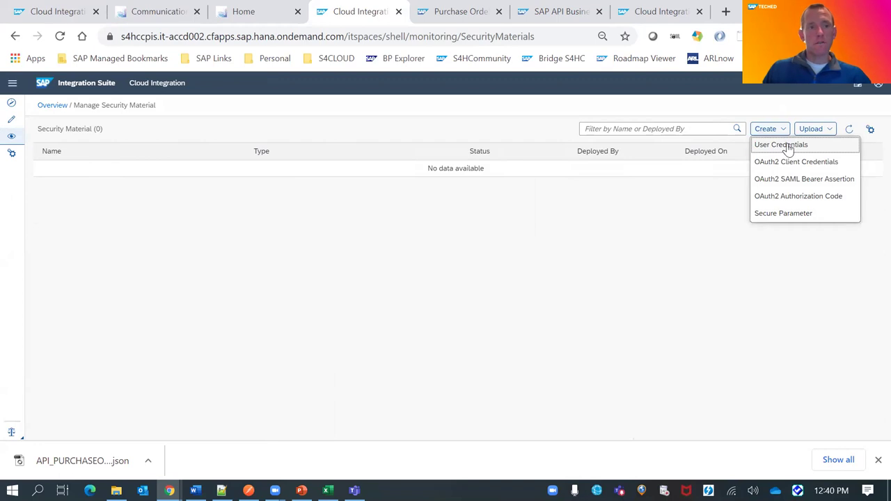
{"action": "left_click", "coordinate": [787, 147]}
{"action": "type", "text": "D"}
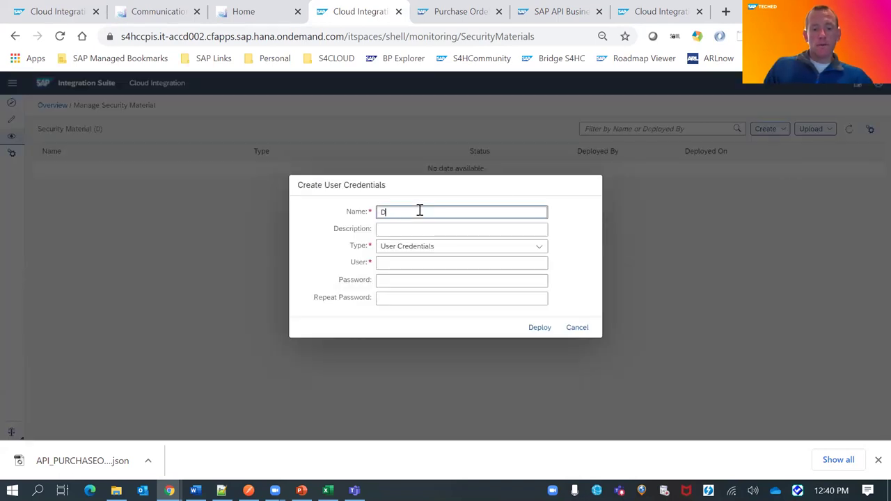
{"action": "type", "text": "T268_99"}
{"action": "key", "text": "Tab"}
{"action": "type", "text": "DT268"}
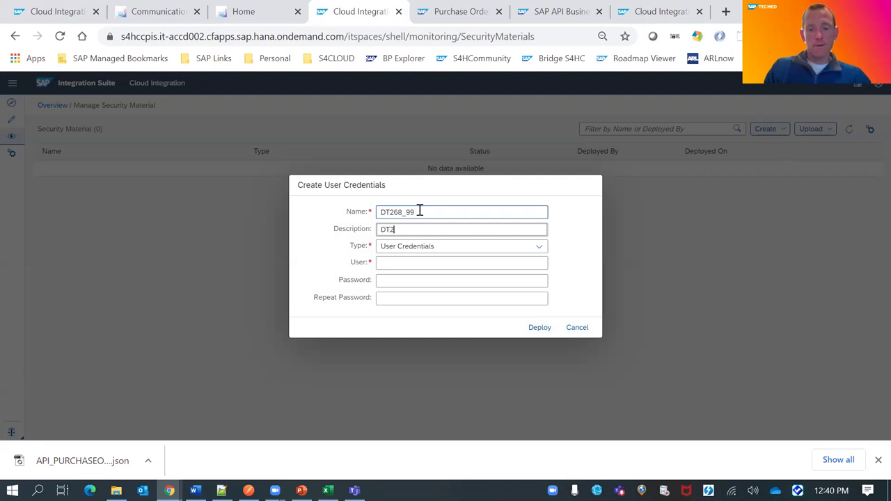
{"action": "type", "text": "_99"}
{"action": "key", "text": "Tab"}
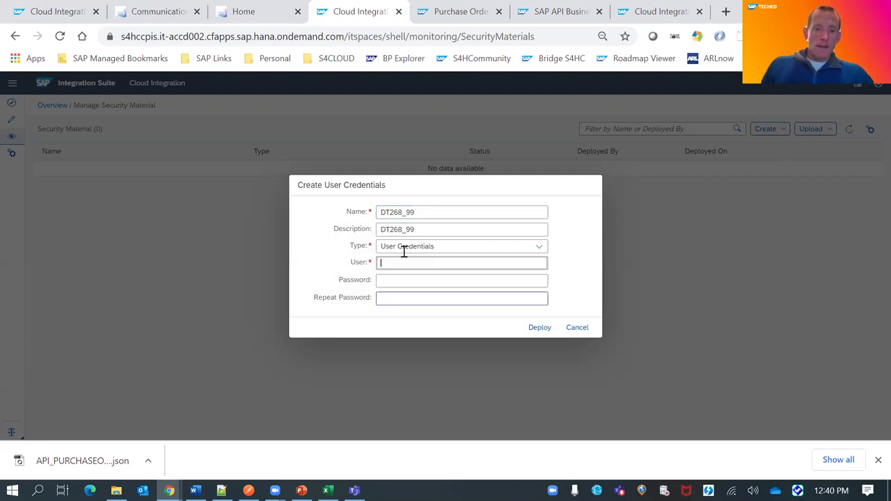
Copy the password from the Notepad++ note into both password fields of the credentials, and set the user to DT268_99.
{"action": "left_click", "coordinate": [222, 490]}
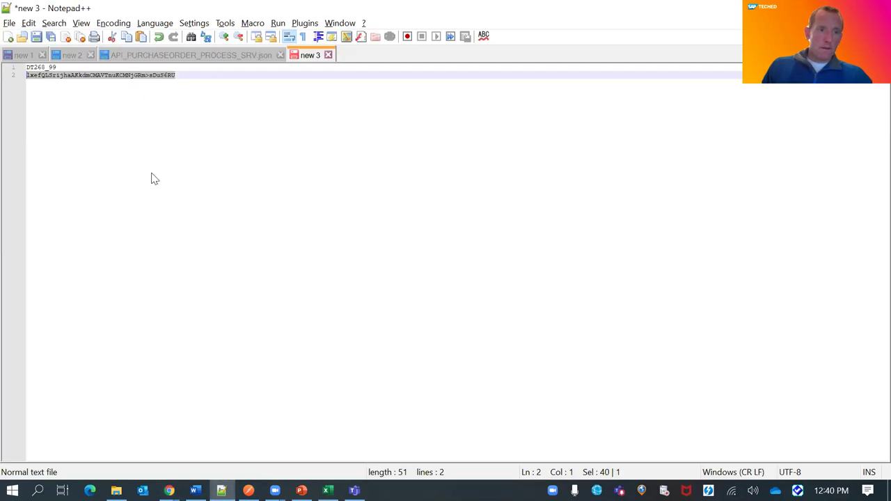
{"action": "key", "text": "ctrl+c"}
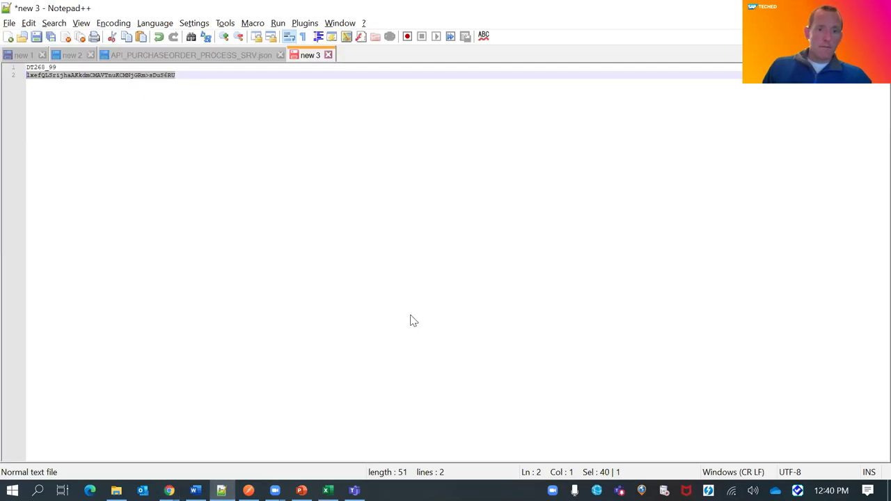
{"action": "key", "text": "alt+Tab"}
{"action": "left_click", "coordinate": [410, 282]}
{"action": "key", "text": "ctrl+v"}
{"action": "left_click", "coordinate": [411, 299]}
{"action": "key", "text": "ctrl+v"}
{"action": "left_click", "coordinate": [411, 264]}
{"action": "type", "text": "DT268_99"}
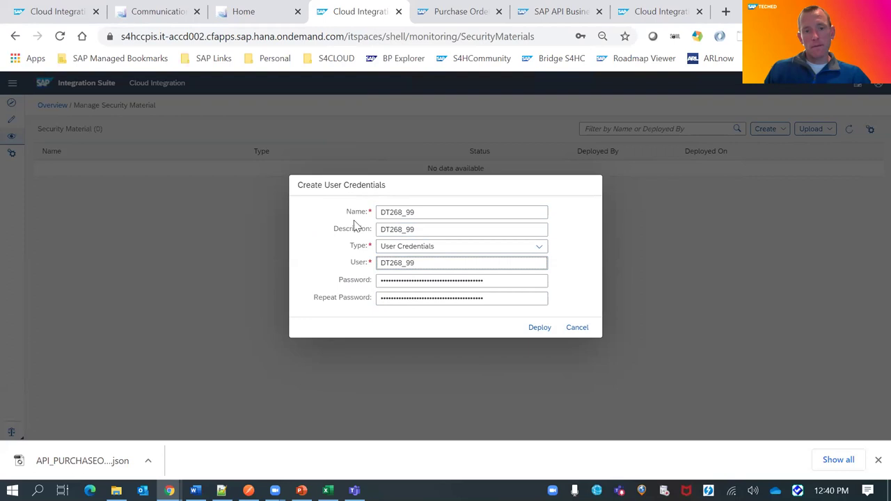
Deploy the DT268_99 user credentials and decline saving the password in the browser.
{"action": "left_click_drag", "start_coordinate": [384, 212], "coordinate": [426, 224]}
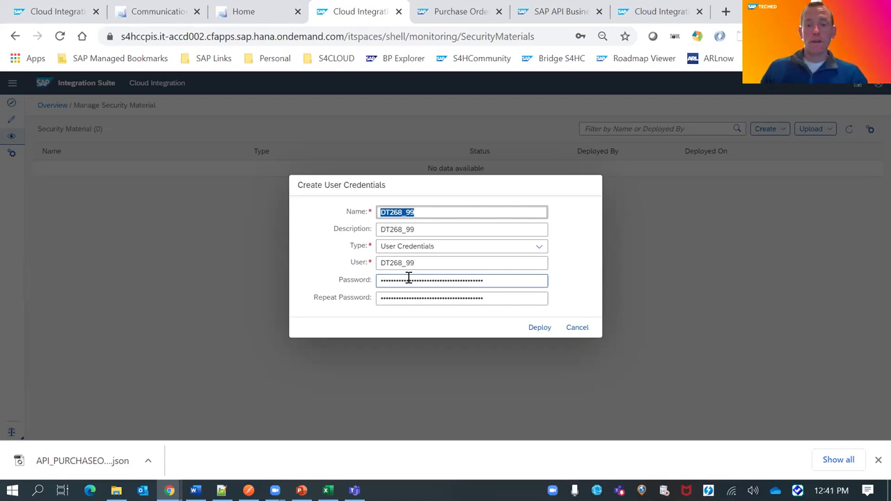
{"action": "left_click", "coordinate": [528, 329]}
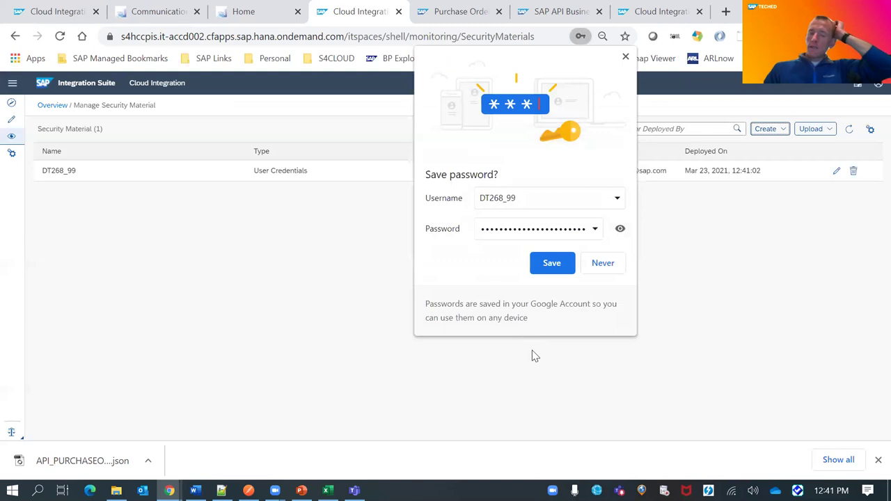
{"action": "left_click", "coordinate": [599, 267]}
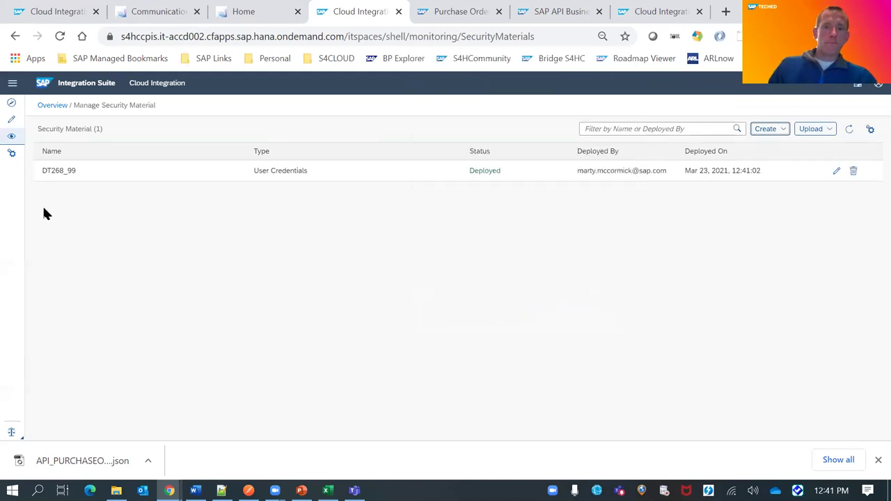
{"action": "left_click_drag", "start_coordinate": [41, 171], "coordinate": [76, 174]}
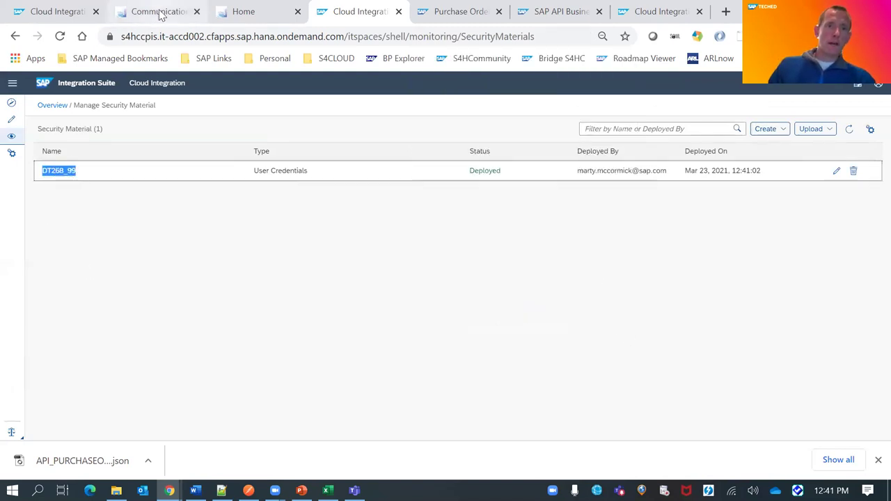
Return to the DT268_99 flow design and open the externalization settings for the OData channel's connection.
{"action": "left_click", "coordinate": [70, 11]}
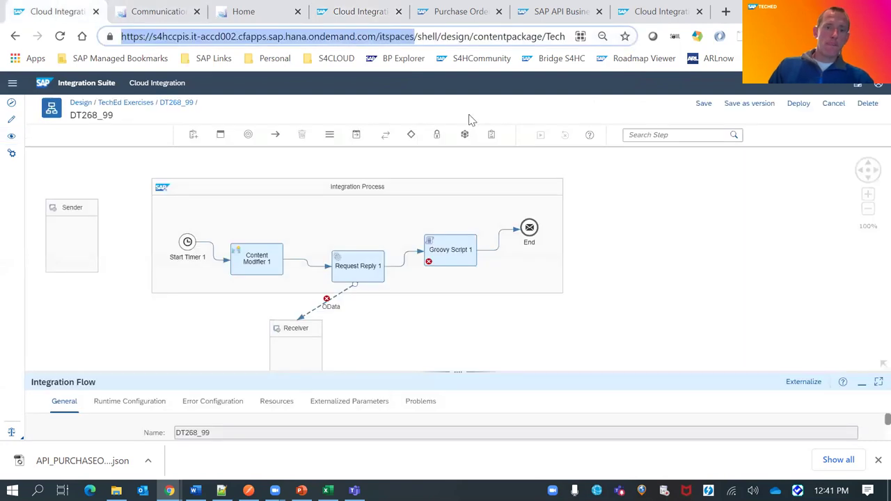
{"action": "left_click", "coordinate": [352, 299]}
{"action": "left_click_drag", "start_coordinate": [411, 371], "coordinate": [407, 291]}
{"action": "left_click", "coordinate": [115, 322]}
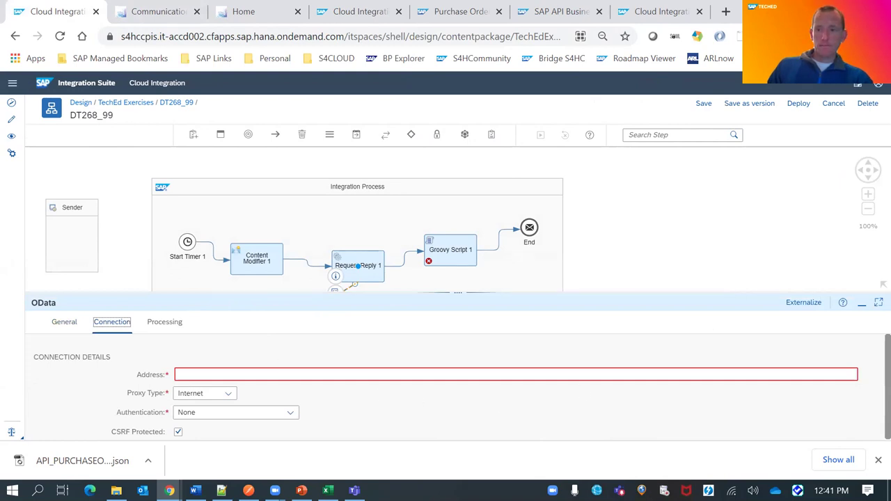
{"action": "left_click", "coordinate": [804, 304]}
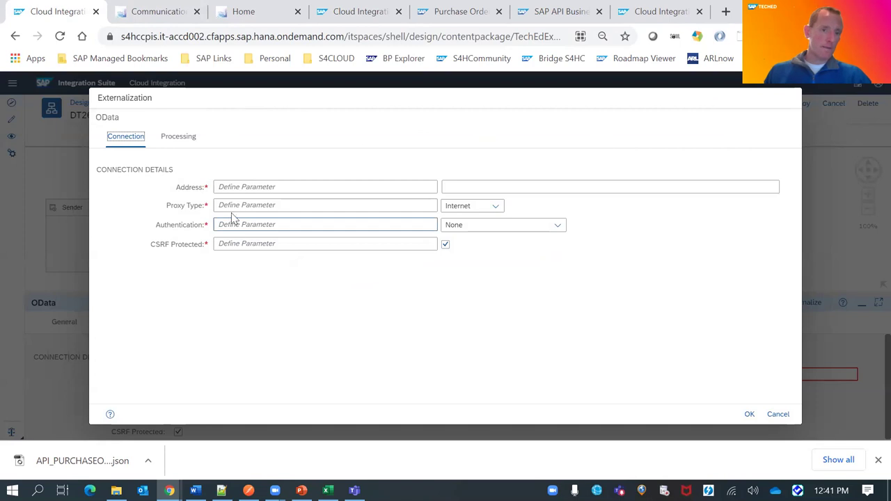
Externalize the OData connection address with the parameter {{S4Hostname}}.
{"action": "left_click", "coordinate": [237, 187]}
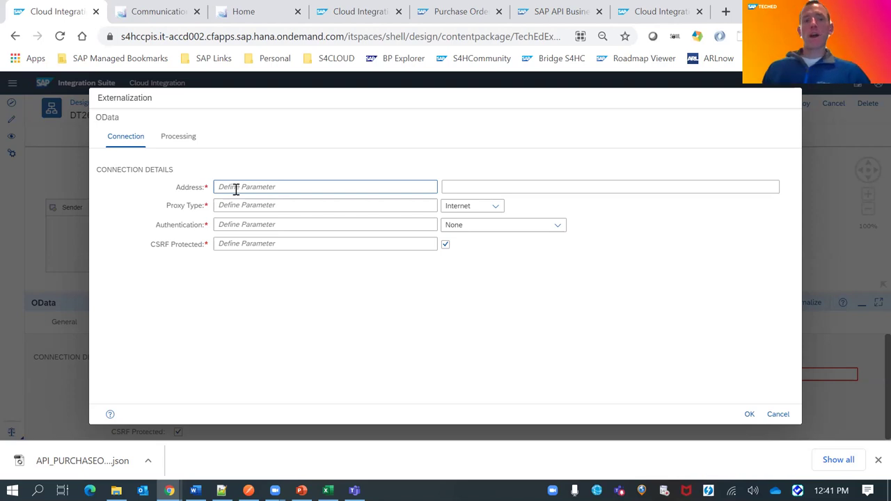
{"action": "type", "text": "{{"}
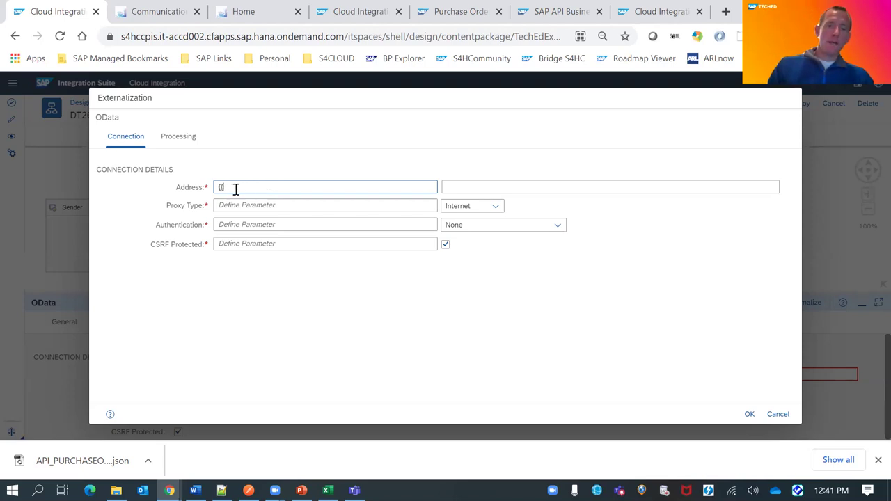
{"action": "type", "text": "S4Hos"}
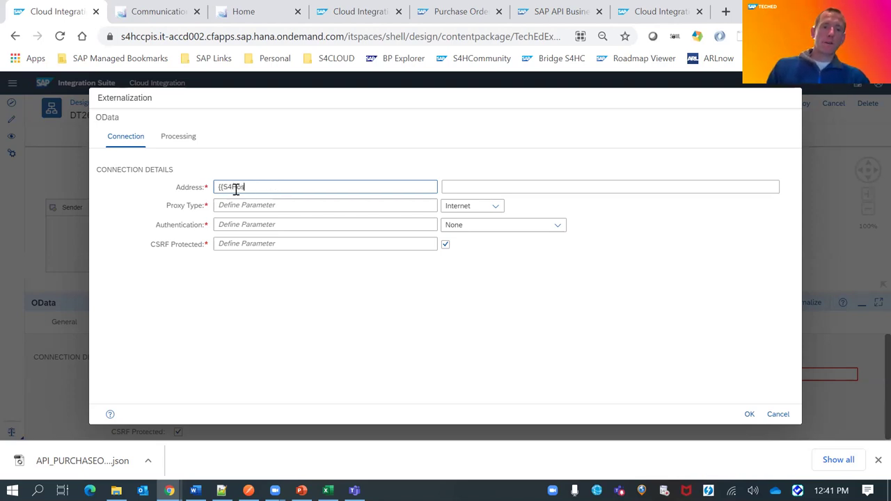
{"action": "type", "text": "tname}}"}
{"action": "left_click", "coordinate": [323, 271]}
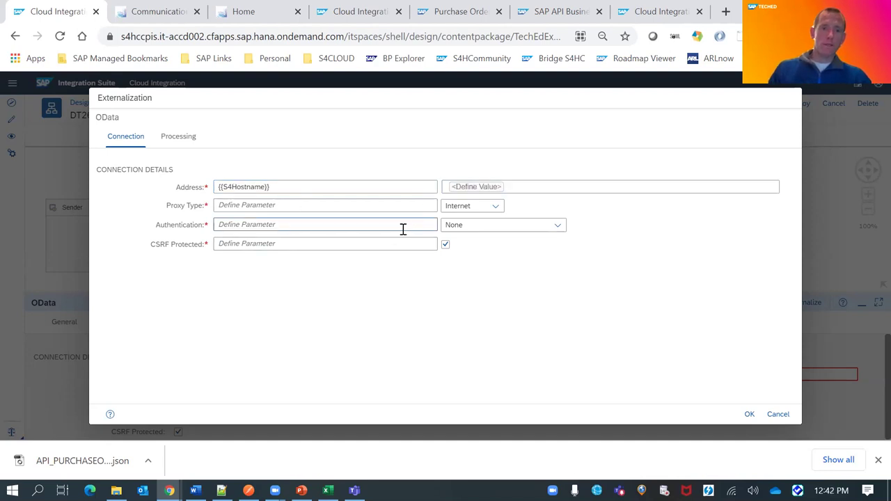
Set the authentication to Basic and externalize the credential name as {{S4CredName}} with the value DT268_99.
{"action": "left_click", "coordinate": [469, 224]}
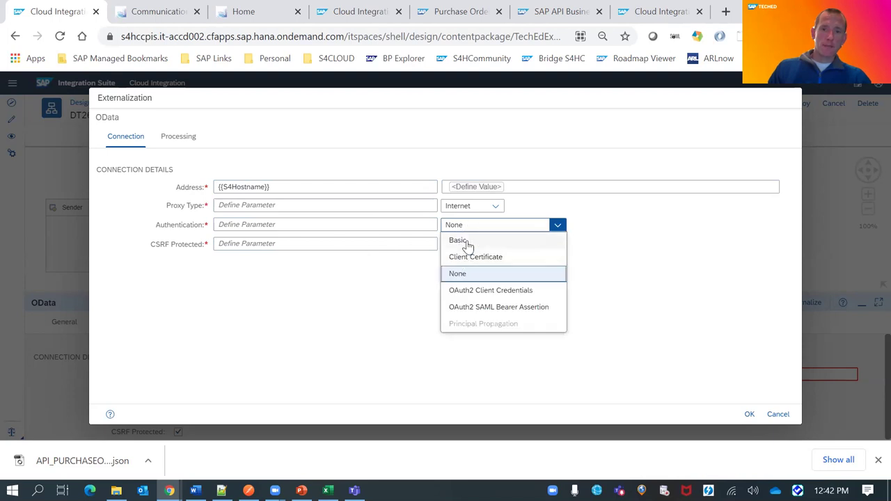
{"action": "left_click", "coordinate": [466, 241]}
{"action": "left_click", "coordinate": [254, 243]}
{"action": "type", "text": "{{S"}
{"action": "type", "text": "{Cred"}
{"action": "type", "text": "CredName"}
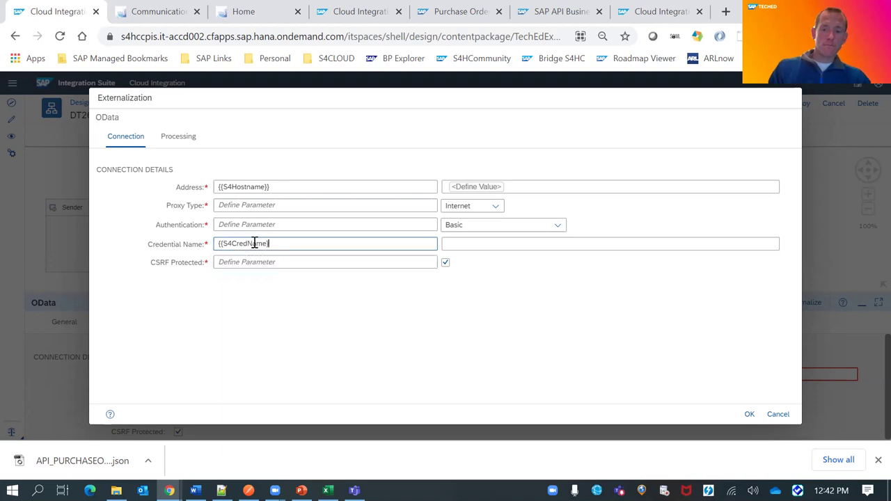
{"action": "type", "text": "}"}
{"action": "left_click", "coordinate": [465, 244]}
{"action": "key", "text": "ctrl+v"}
{"action": "key", "text": "Return"}
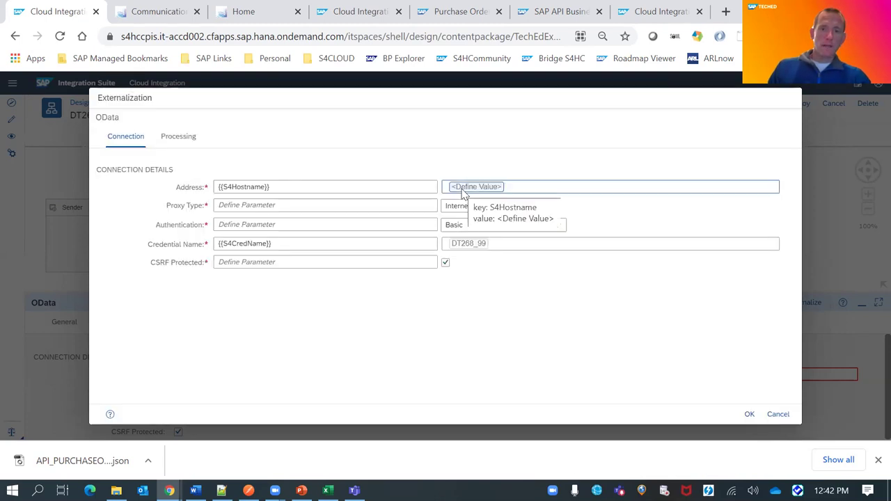
Set the default value of S4Hostname to my303372-api.s4hana.ondemand.com, copied from the request URL in Postman.
{"action": "left_click", "coordinate": [463, 188]}
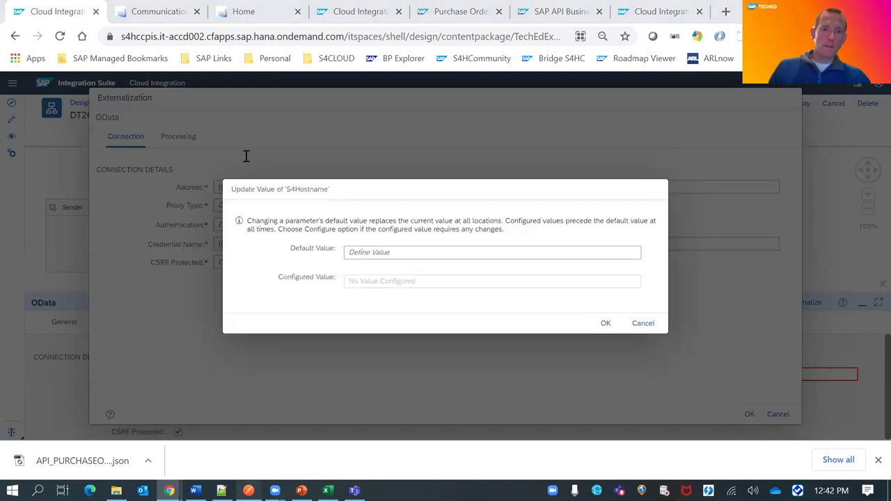
{"action": "key", "text": "alt+Tab"}
{"action": "left_click_drag", "start_coordinate": [150, 144], "coordinate": [304, 145]}
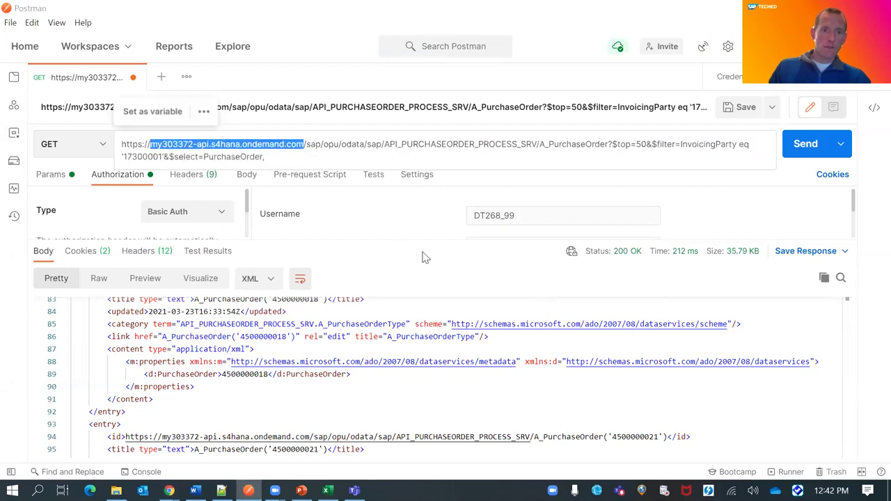
{"action": "key", "text": "alt+Tab"}
{"action": "key", "text": "ctrl+v"}
{"action": "left_click", "coordinate": [605, 323]}
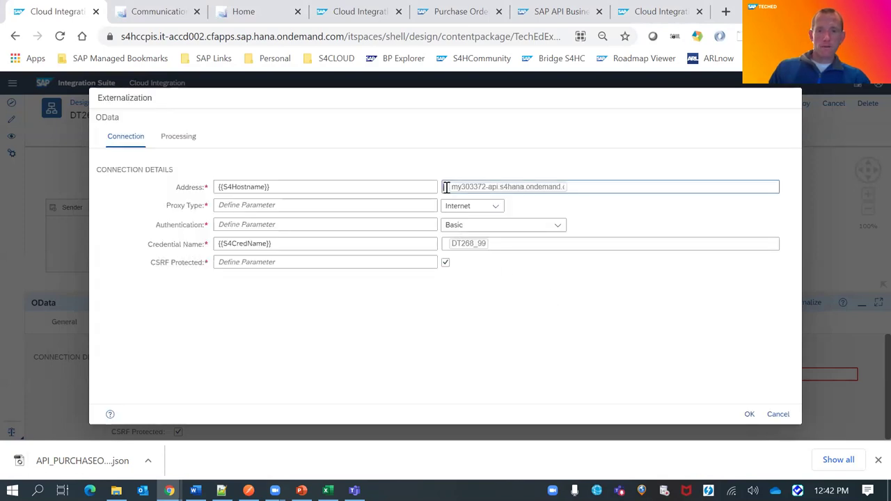
{"action": "type", "text": "https://"}
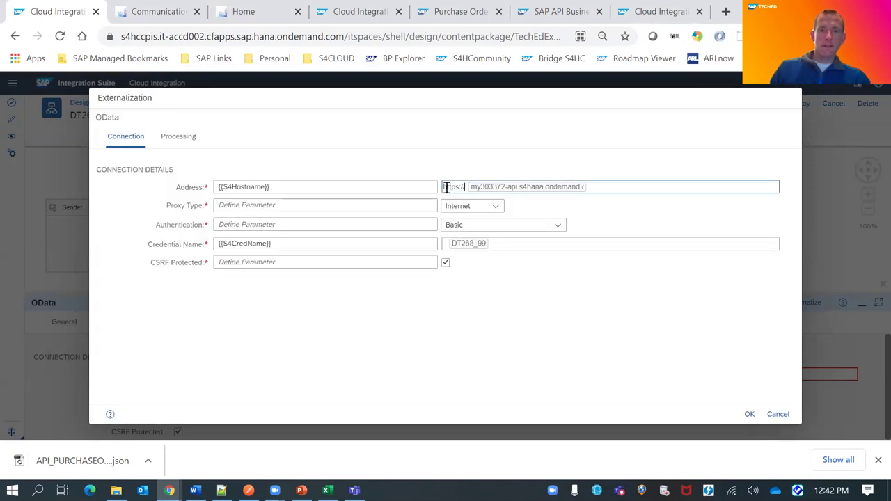
{"action": "key", "text": "alt+Tab"}
{"action": "left_click", "coordinate": [303, 150]}
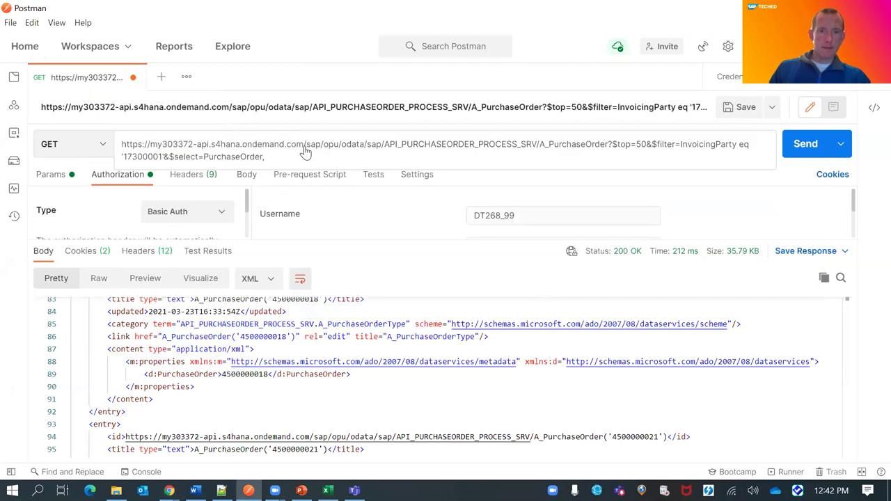
{"action": "left_click_drag", "start_coordinate": [305, 150], "coordinate": [538, 148]}
{"action": "key", "text": "alt+Tab"}
{"action": "left_click", "coordinate": [593, 188]}
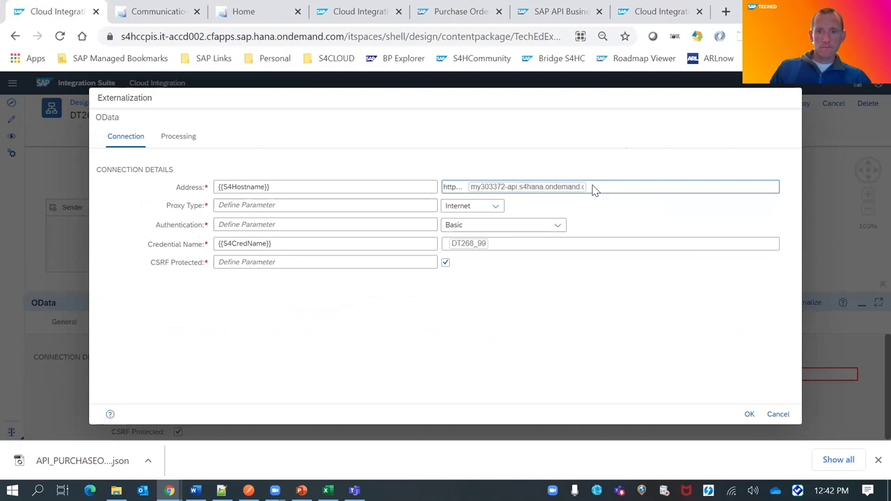
{"action": "key", "text": "ctrl+v"}
{"action": "left_click", "coordinate": [749, 414]}
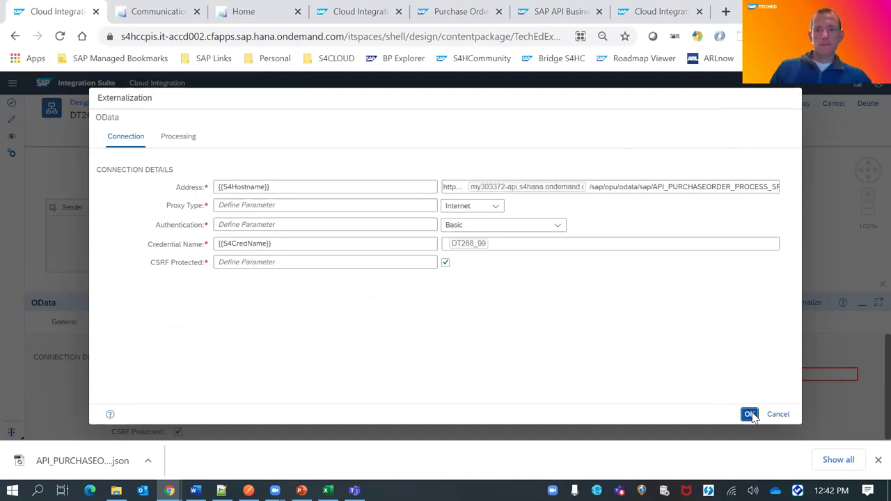
Model the OData channel's operation by connecting to the system and choosing the A_PurchaseOrder entity for Query (GET).
{"action": "left_click", "coordinate": [165, 323]}
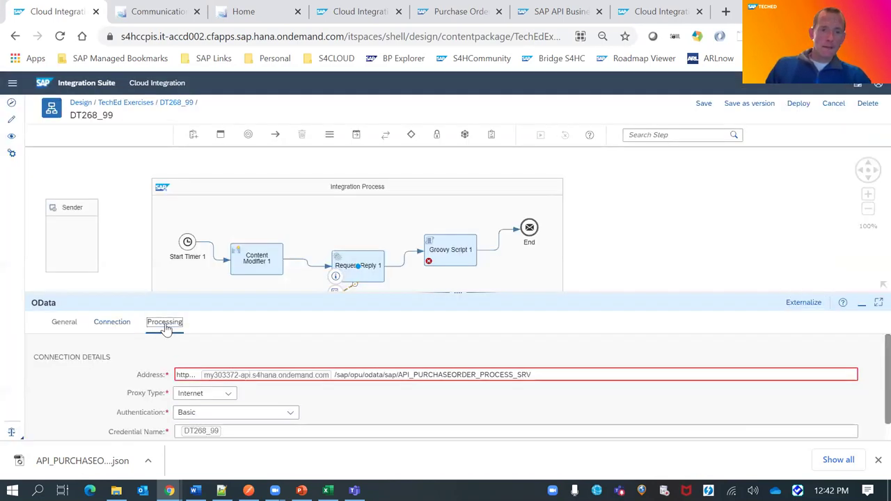
{"action": "left_click", "coordinate": [797, 400]}
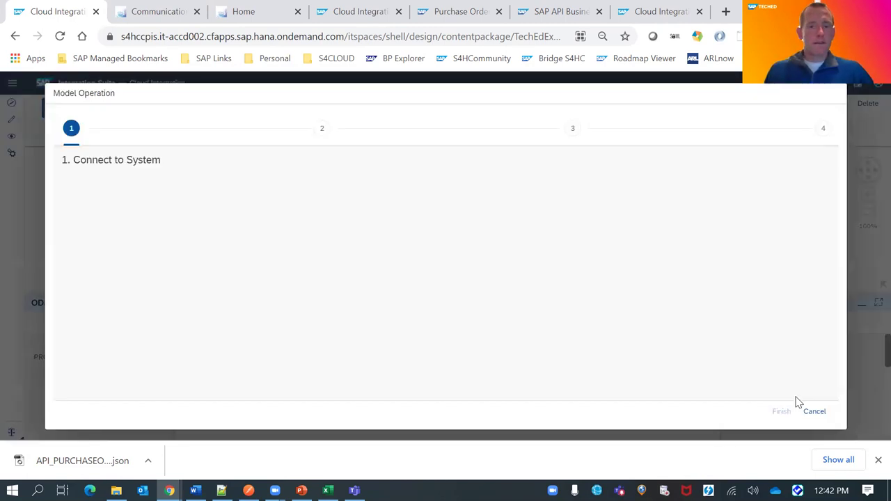
{"action": "left_click", "coordinate": [82, 286]}
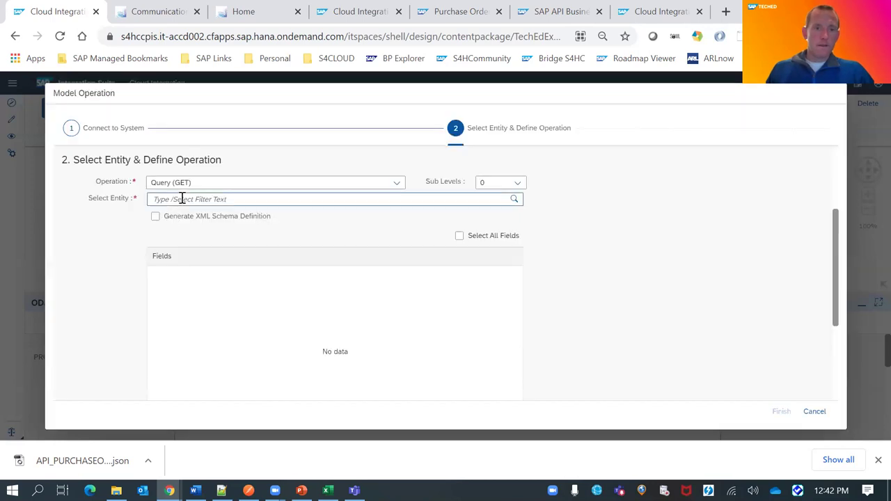
{"action": "left_click", "coordinate": [181, 200]}
{"action": "left_click", "coordinate": [193, 252]}
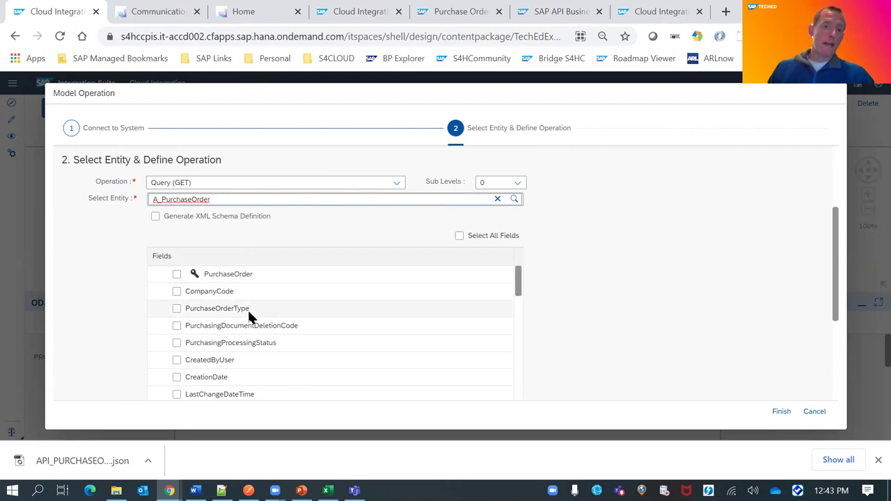
Include the fields PurchaseOrder, PurchaseOrderType, Supplier, Language and NetPaymentDays, and finish the operation without filters or sorting.
{"action": "left_click", "coordinate": [177, 274]}
{"action": "left_click", "coordinate": [177, 309]}
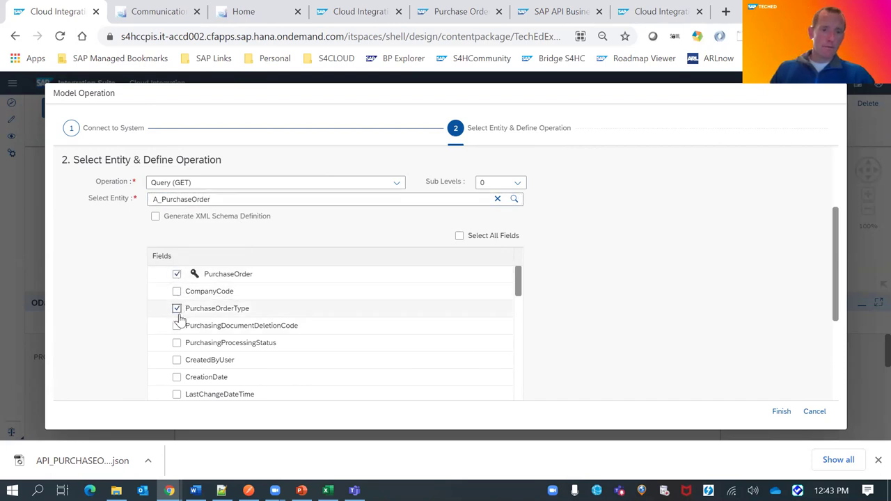
{"action": "scroll", "coordinate": [177, 316], "scroll_direction": "down", "scroll_amount": 2}
{"action": "left_click", "coordinate": [177, 342]}
{"action": "left_click", "coordinate": [177, 360]}
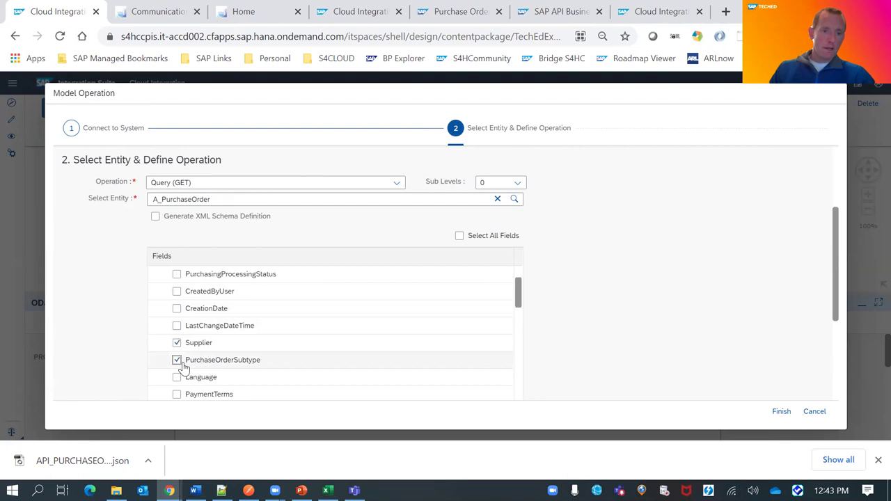
{"action": "scroll", "coordinate": [177, 348], "scroll_direction": "down", "scroll_amount": 2}
{"action": "scroll", "coordinate": [181, 328], "scroll_direction": "down", "scroll_amount": 6}
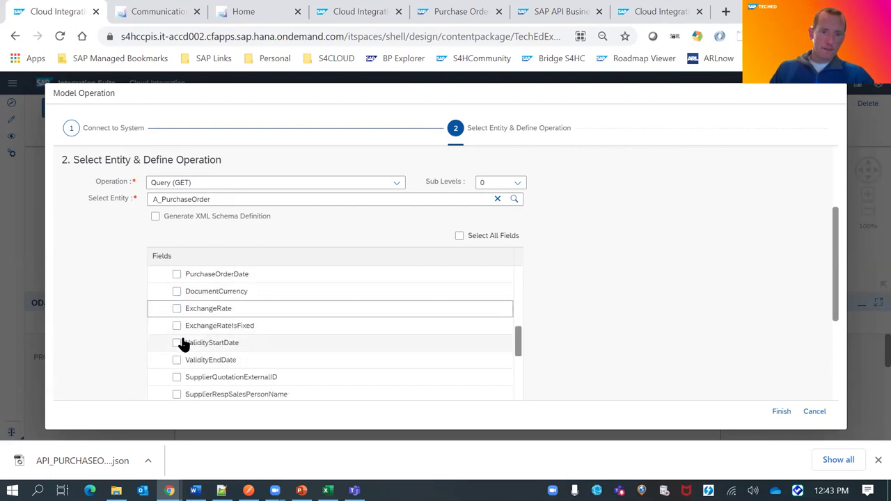
{"action": "scroll", "coordinate": [177, 321], "scroll_direction": "up", "scroll_amount": 2}
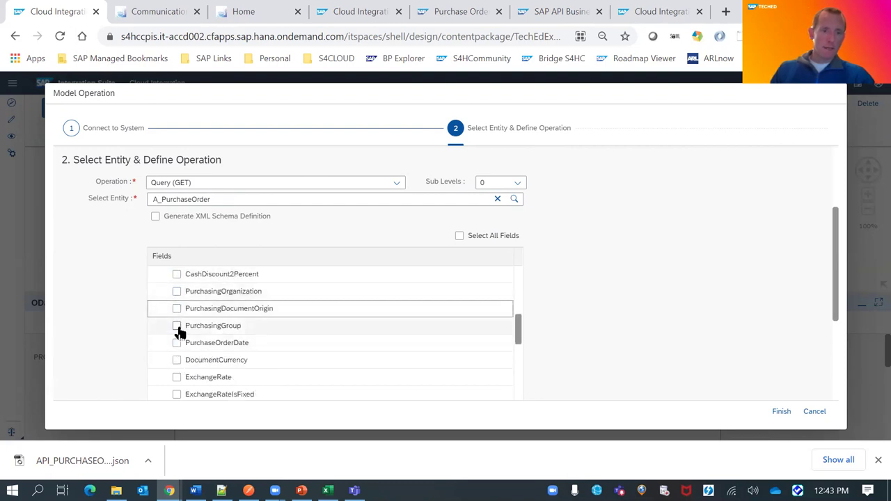
{"action": "scroll", "coordinate": [178, 325], "scroll_direction": "up", "scroll_amount": 2}
{"action": "scroll", "coordinate": [175, 348], "scroll_direction": "up", "scroll_amount": 2}
{"action": "scroll", "coordinate": [179, 369], "scroll_direction": "down", "scroll_amount": 2}
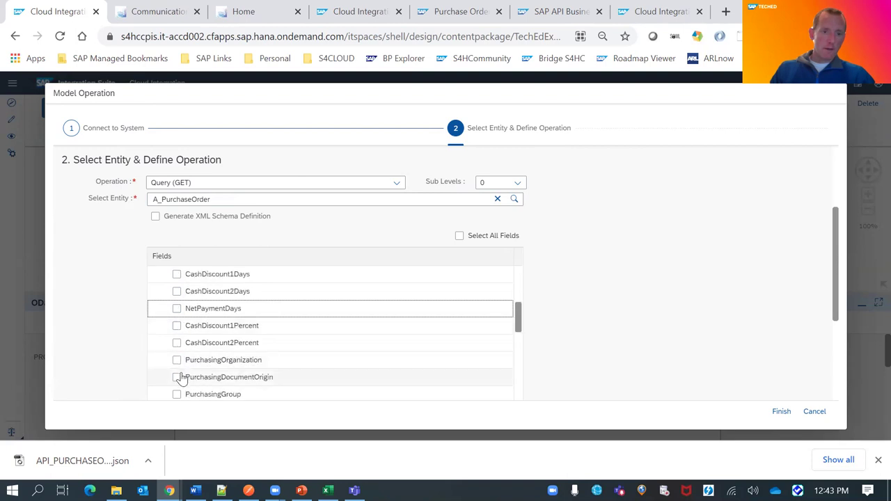
{"action": "left_click", "coordinate": [176, 308]}
{"action": "scroll", "coordinate": [607, 374], "scroll_direction": "down", "scroll_amount": 5}
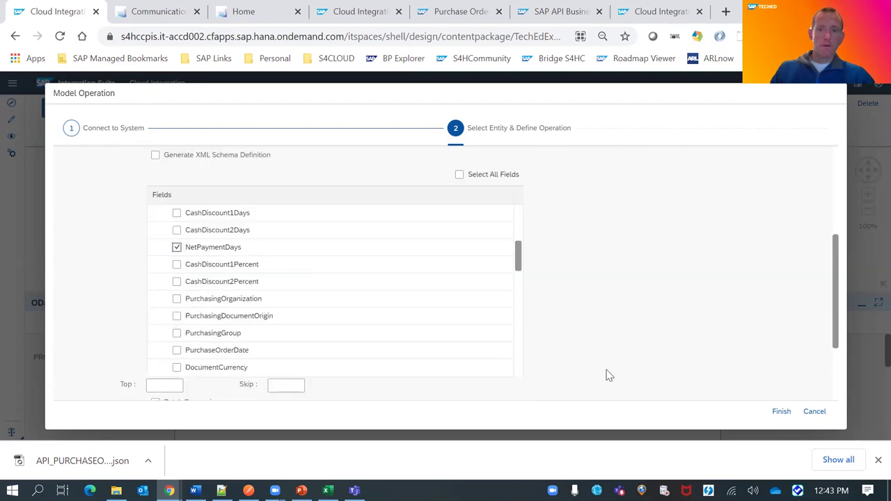
{"action": "left_click", "coordinate": [74, 367]}
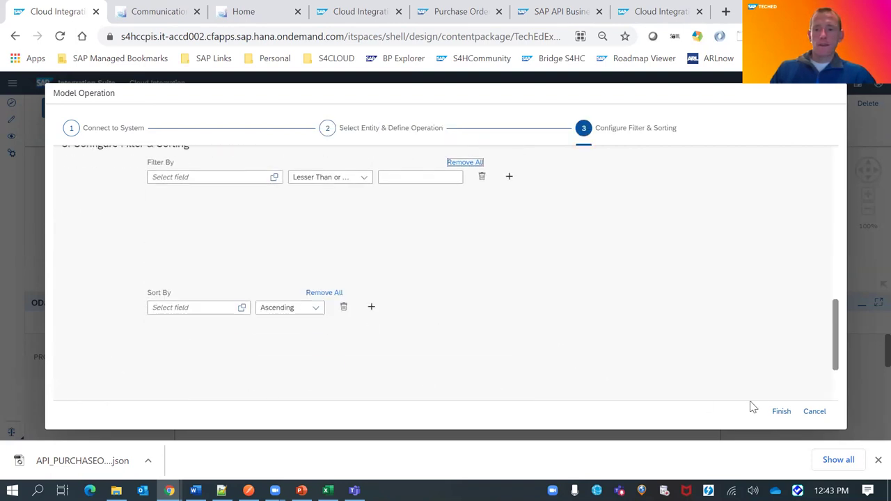
{"action": "left_click", "coordinate": [780, 412]}
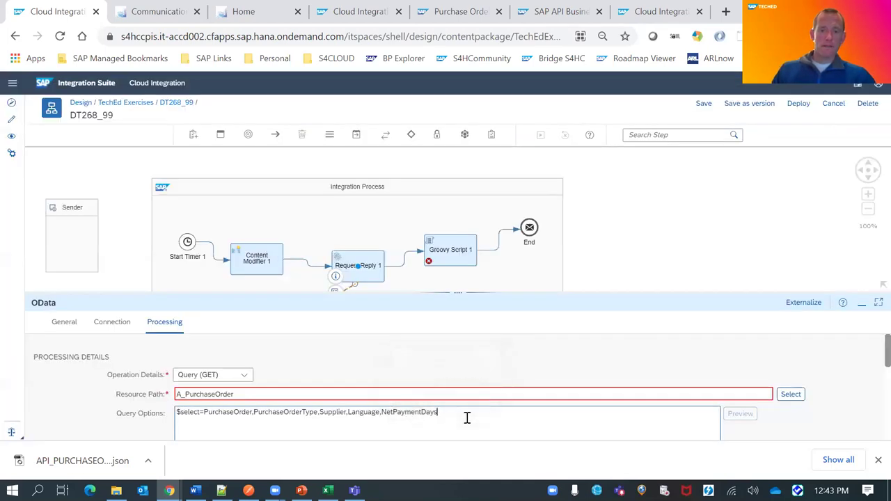
Append &$top=50 to the OData query options and save the integration flow.
{"action": "type", "text": "to"}
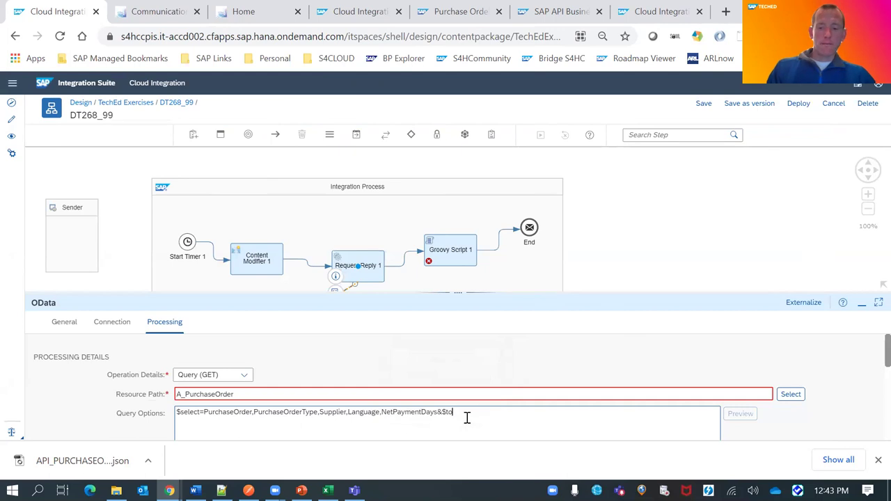
{"action": "type", "text": "p=50"}
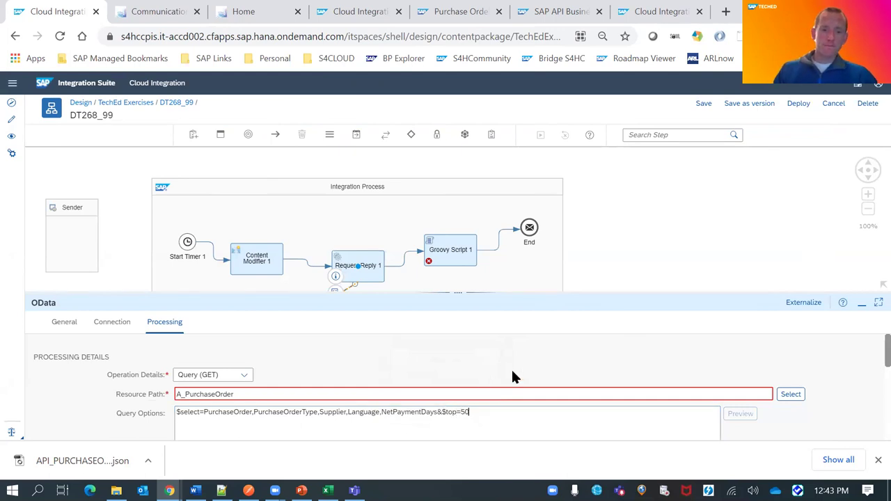
{"action": "left_click", "coordinate": [704, 104]}
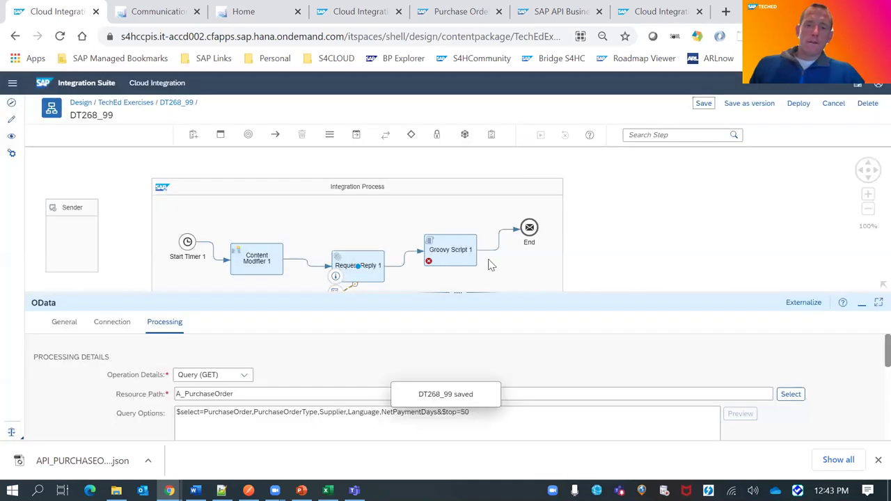
Open the processing settings of the Groovy Script 1 step and create a new script for it.
{"action": "left_click", "coordinate": [458, 260]}
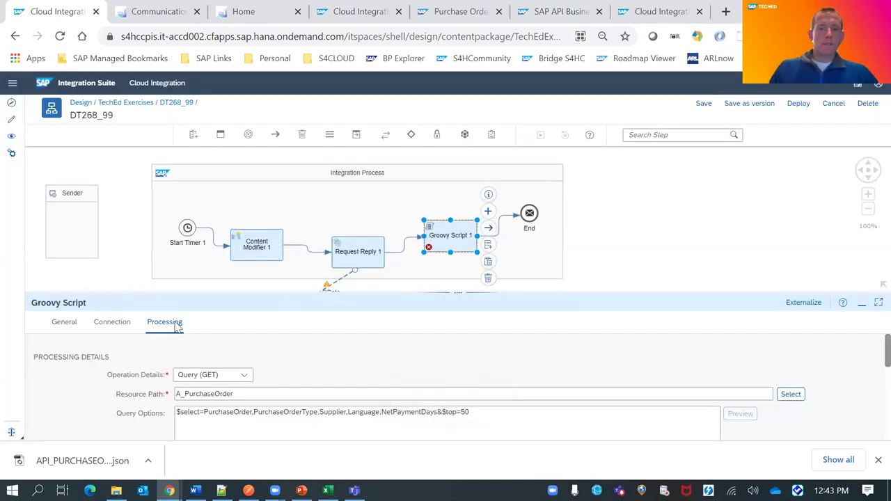
{"action": "left_click", "coordinate": [122, 324]}
{"action": "left_click", "coordinate": [327, 356]}
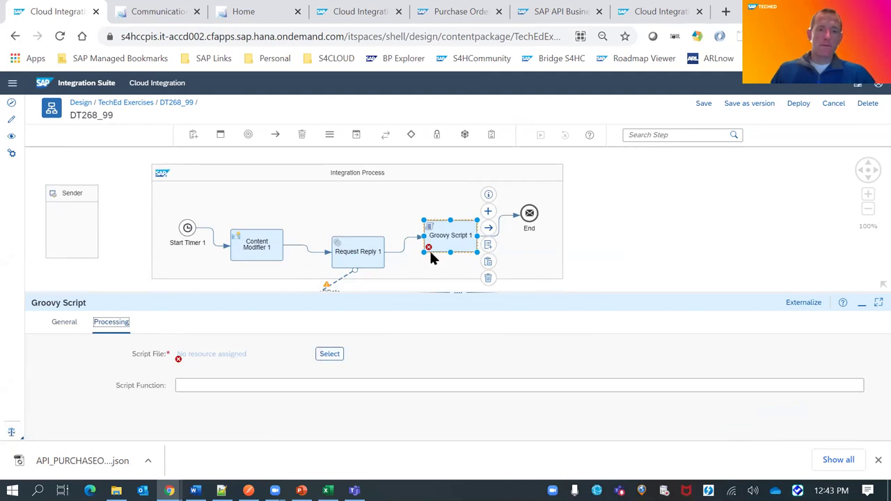
{"action": "left_click", "coordinate": [487, 250]}
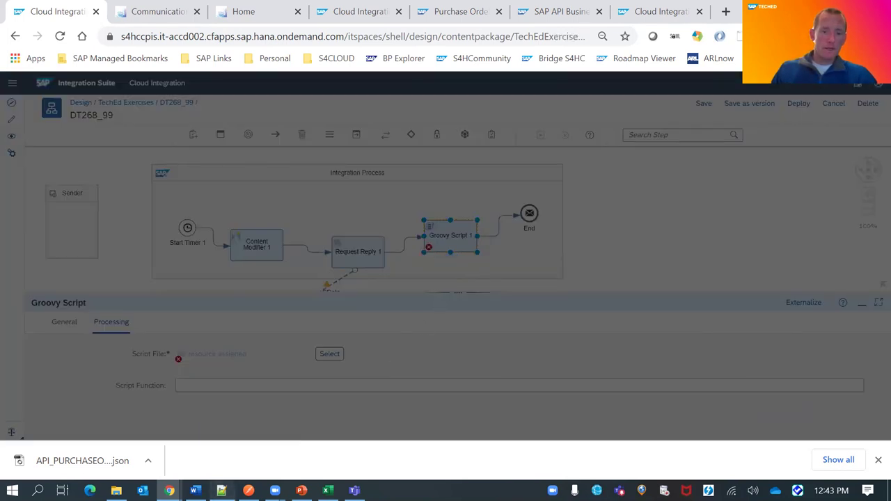
Copy the prepared Groovy code from Notepad++ and replace the entire default content of script1.groovy with it.
{"action": "left_click", "coordinate": [222, 491]}
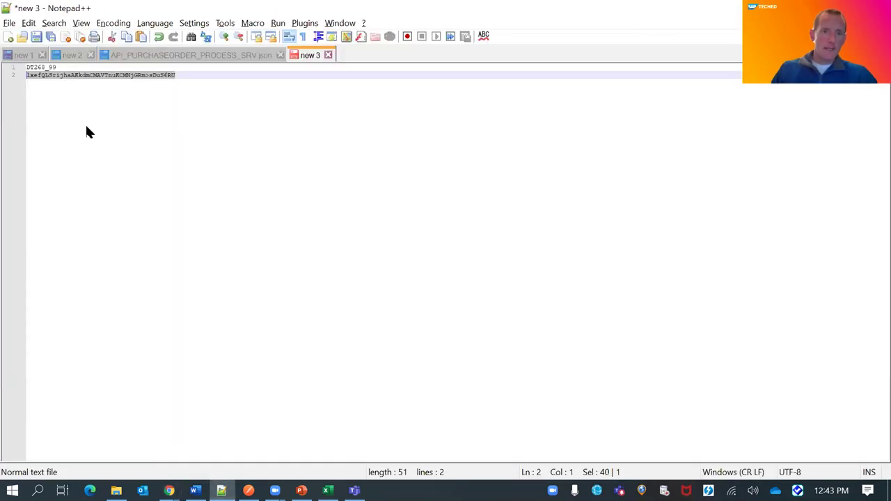
{"action": "left_click", "coordinate": [73, 57]}
{"action": "left_click", "coordinate": [34, 56]}
{"action": "left_click_drag", "start_coordinate": [147, 331], "coordinate": [28, 67]}
{"action": "key", "text": "ctrl+c"}
{"action": "key", "text": "alt+Tab"}
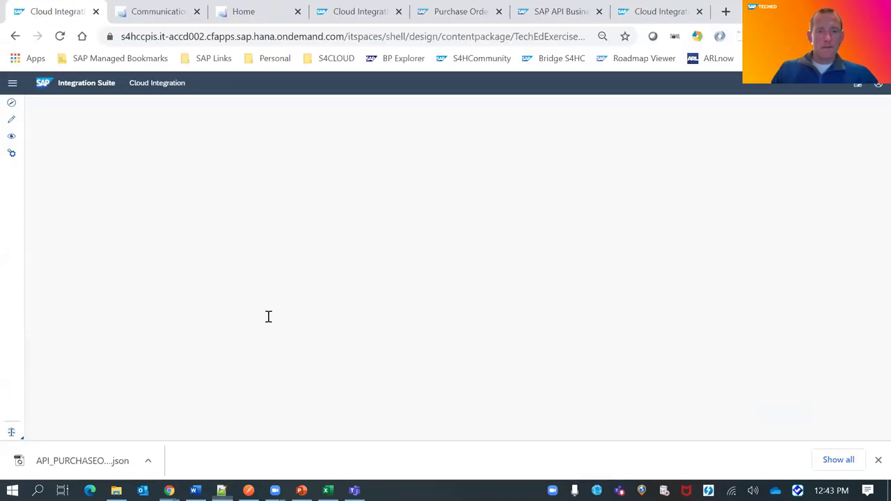
{"action": "left_click", "coordinate": [244, 311]}
{"action": "key", "text": "ctrl+a"}
{"action": "key", "text": "ctrl+v"}
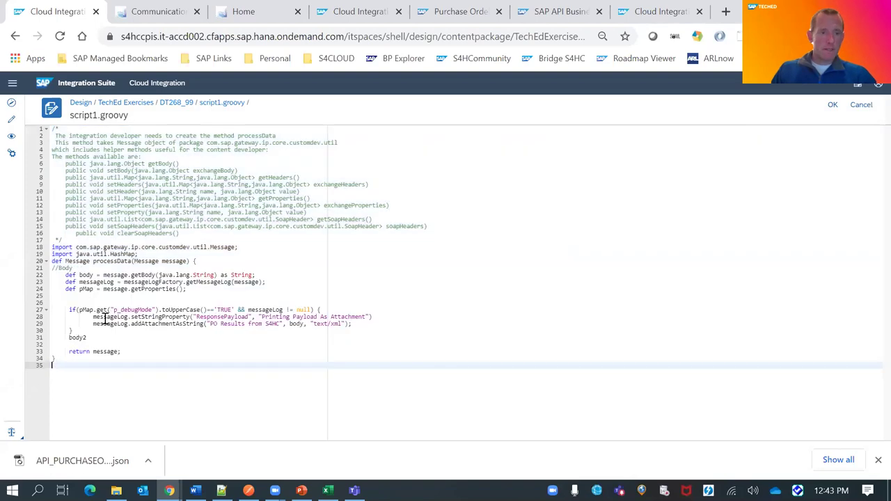
Review the script's payload attachment lines, copy the property name p_debugMode from the if condition, and confirm the script.
{"action": "left_click_drag", "start_coordinate": [92, 317], "coordinate": [363, 323]}
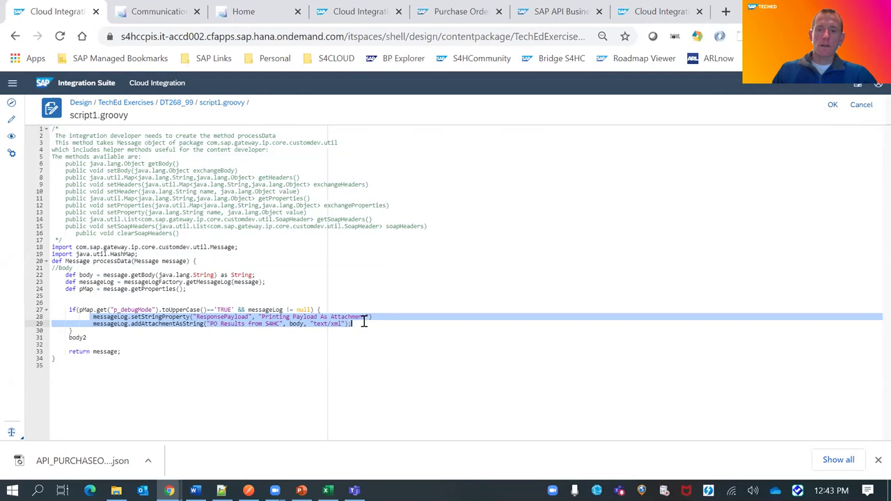
{"action": "left_click", "coordinate": [293, 331]}
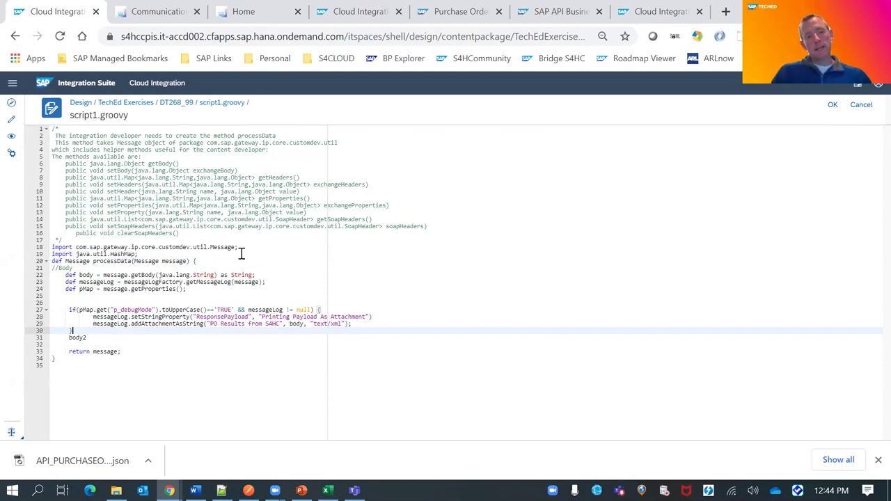
{"action": "left_click_drag", "start_coordinate": [132, 322], "coordinate": [203, 325]}
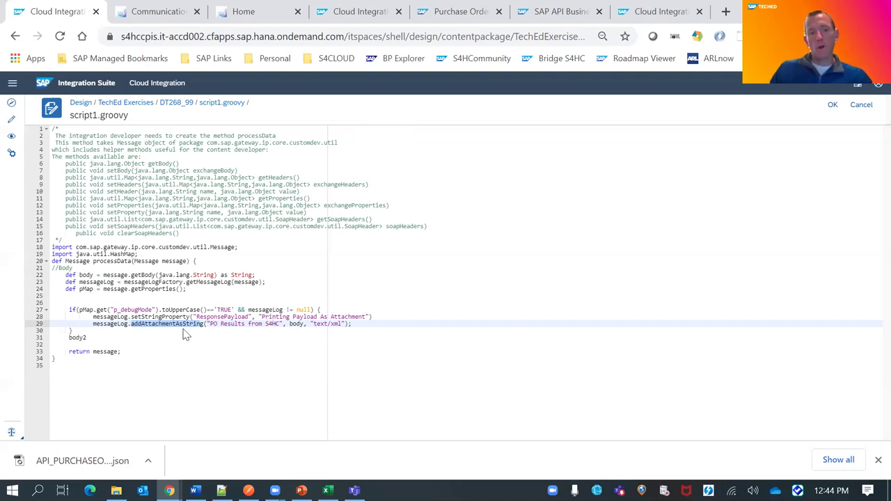
{"action": "double_click", "coordinate": [129, 310]}
{"action": "key", "text": "ctrl+c"}
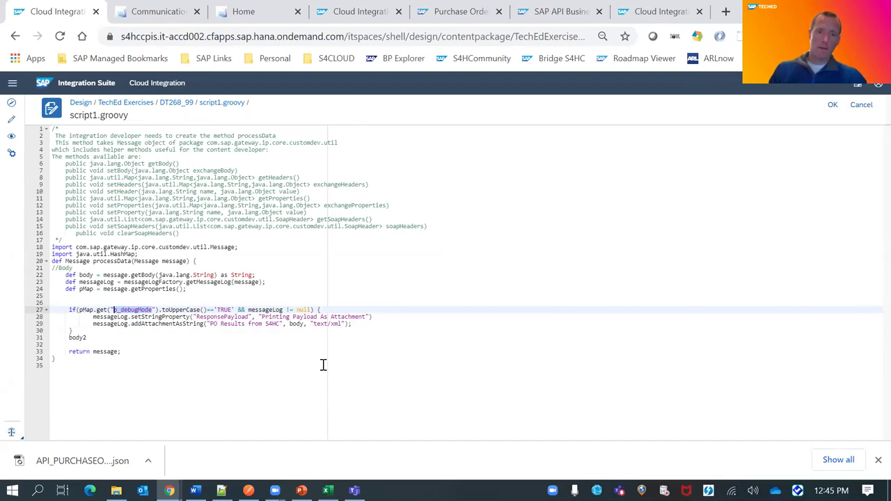
{"action": "left_click", "coordinate": [832, 107]}
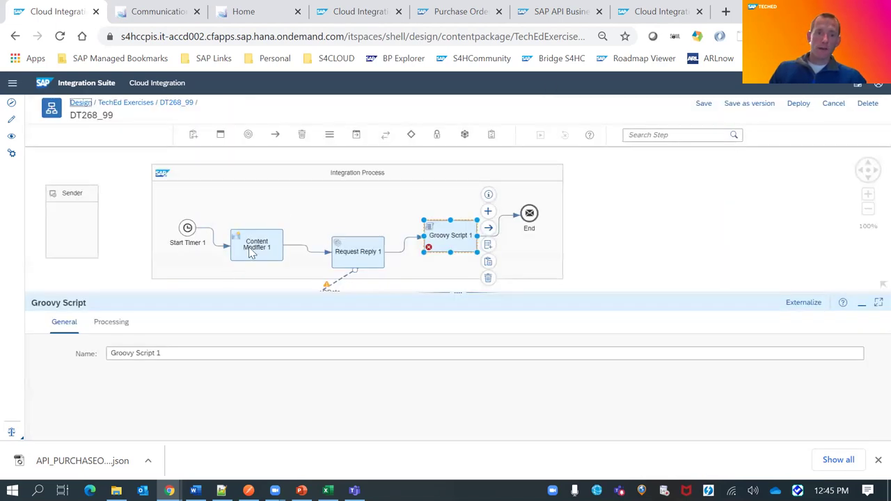
Add an exchange property named p_debugMode to Content Modifier 1.
{"action": "left_click", "coordinate": [252, 252]}
{"action": "left_click", "coordinate": [182, 322]}
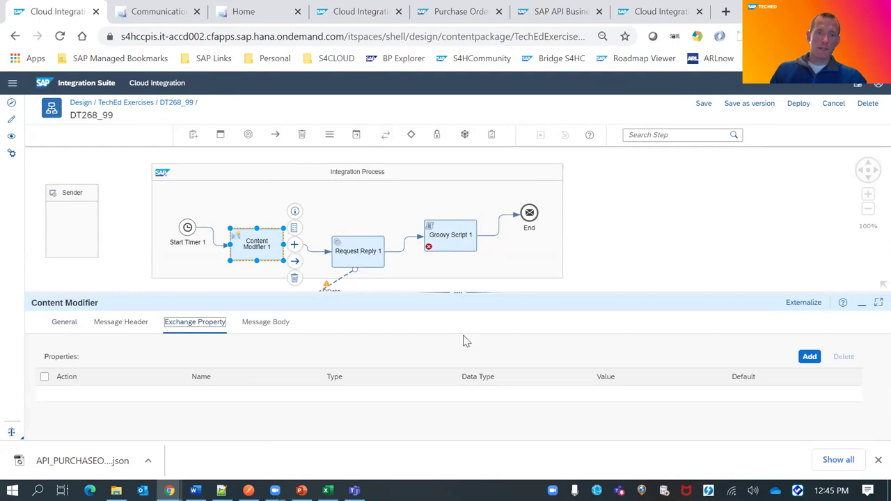
{"action": "left_click", "coordinate": [808, 357]}
{"action": "left_click", "coordinate": [229, 398]}
{"action": "key", "text": "ctrl+v"}
Set the p_debugMode property's value to the externalized parameter {{DebugMode}} with the default value TRUE.
{"action": "left_click", "coordinate": [646, 398]}
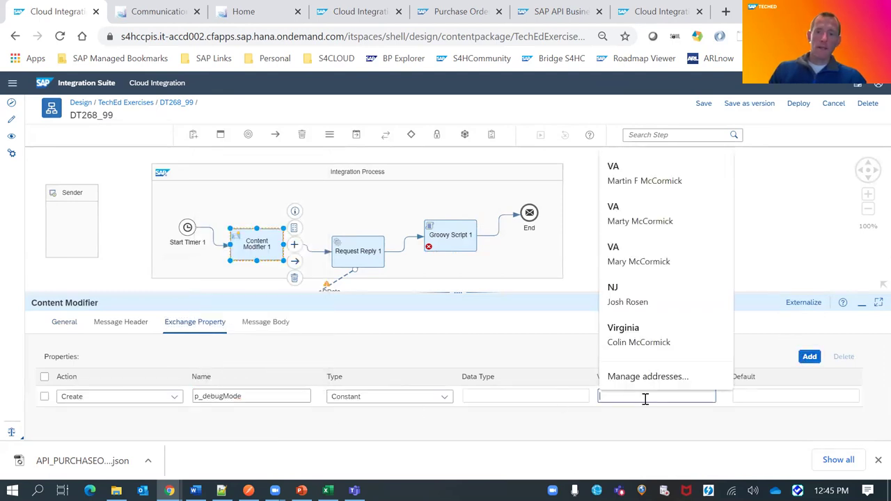
{"action": "type", "text": "{{"}
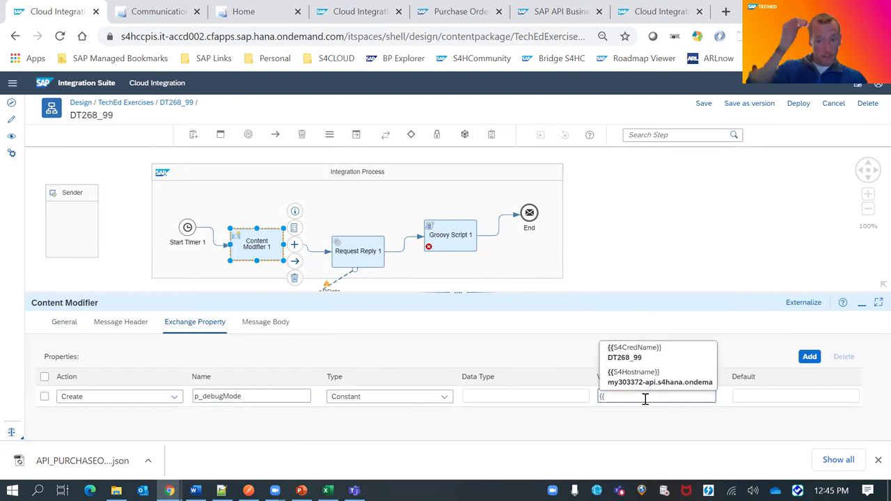
{"action": "type", "text": "Deb"}
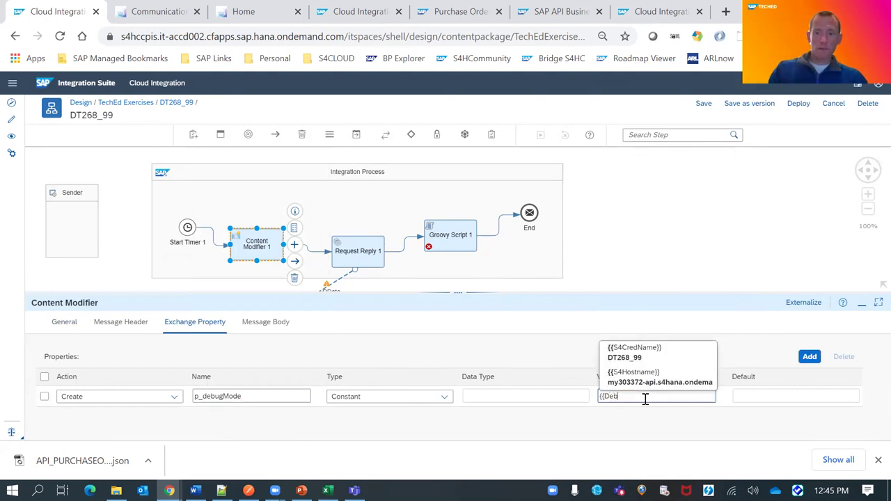
{"action": "type", "text": "ugMode}}"}
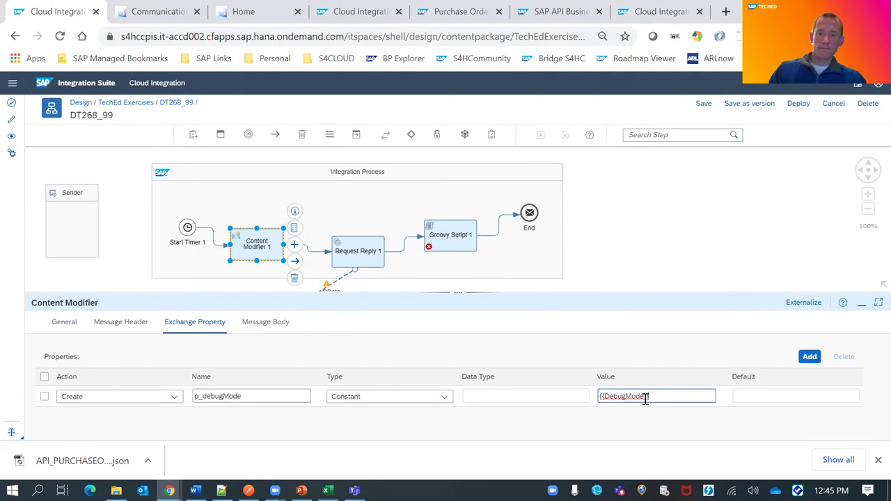
{"action": "left_click", "coordinate": [612, 397]}
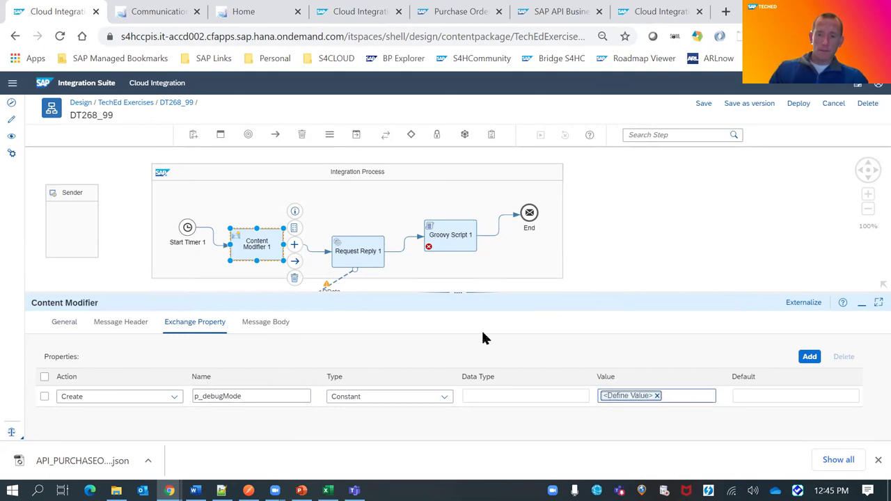
{"action": "type", "text": "TRUE"}
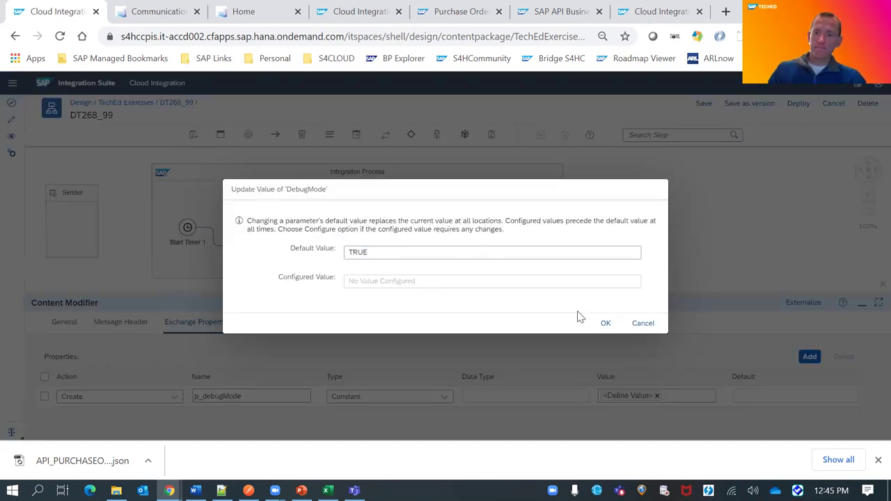
{"action": "left_click", "coordinate": [604, 325]}
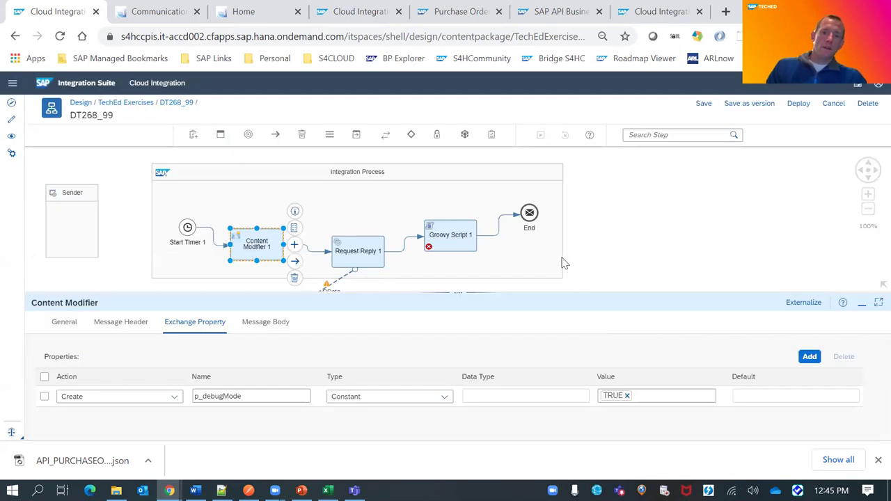
Save the integration flow, leave edit mode and return to the TechEd Exercises package.
{"action": "left_click", "coordinate": [704, 106]}
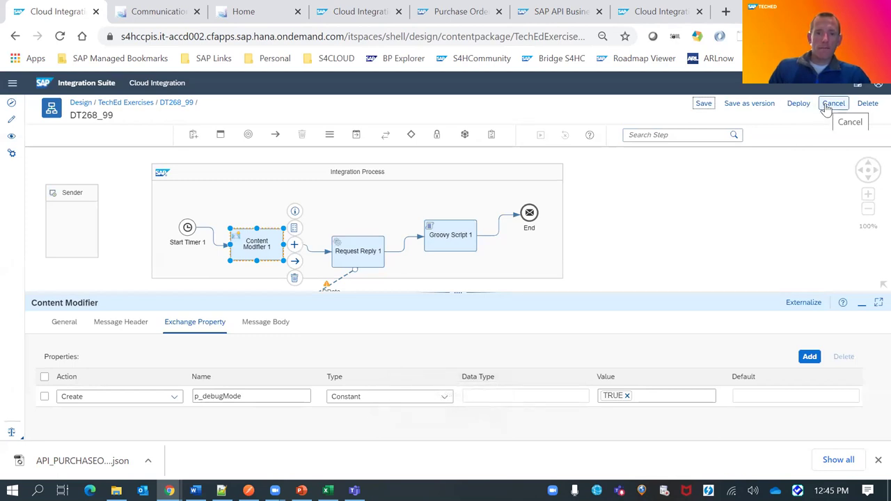
{"action": "left_click", "coordinate": [833, 104]}
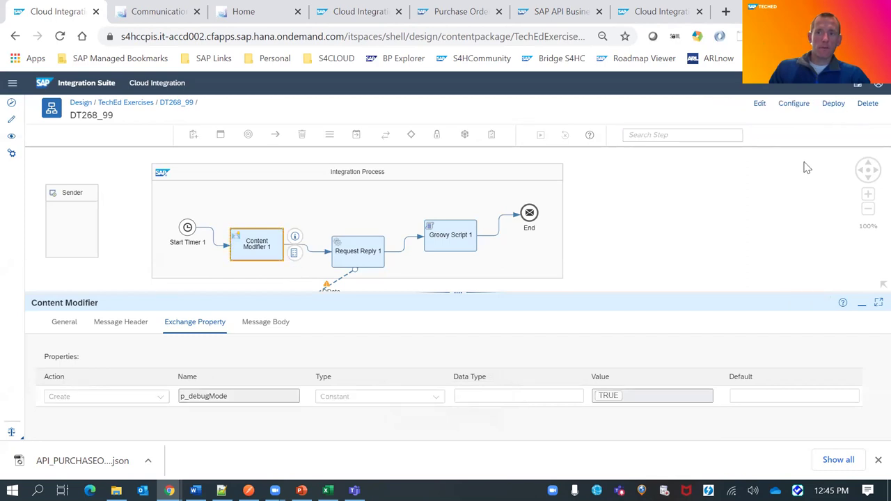
{"action": "left_click", "coordinate": [118, 103]}
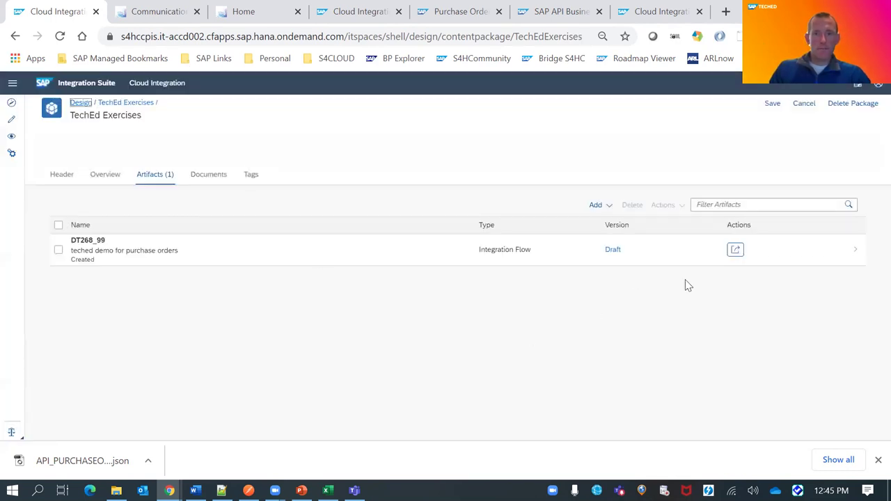
Open the configuration of DT268_99, review the receiver's S4Hostname and Credential Name and the DebugMode parameter, and close it.
{"action": "left_click", "coordinate": [736, 255]}
{"action": "left_click", "coordinate": [736, 254]}
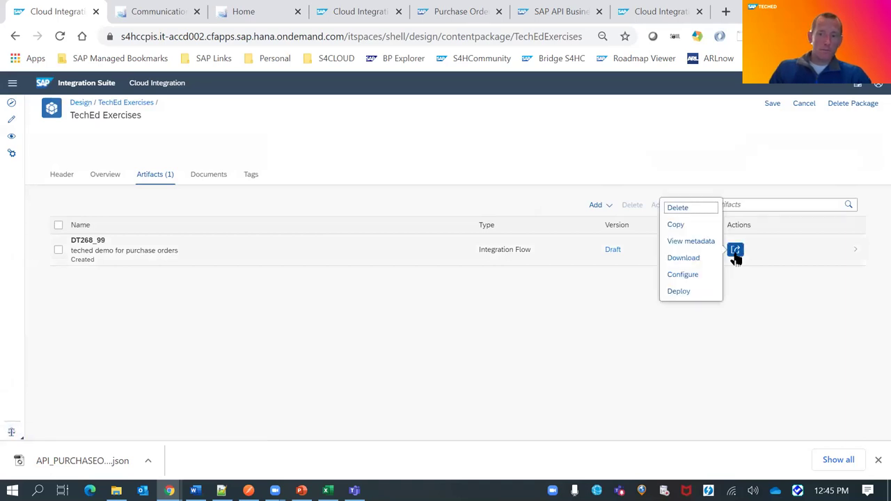
{"action": "left_click", "coordinate": [711, 276]}
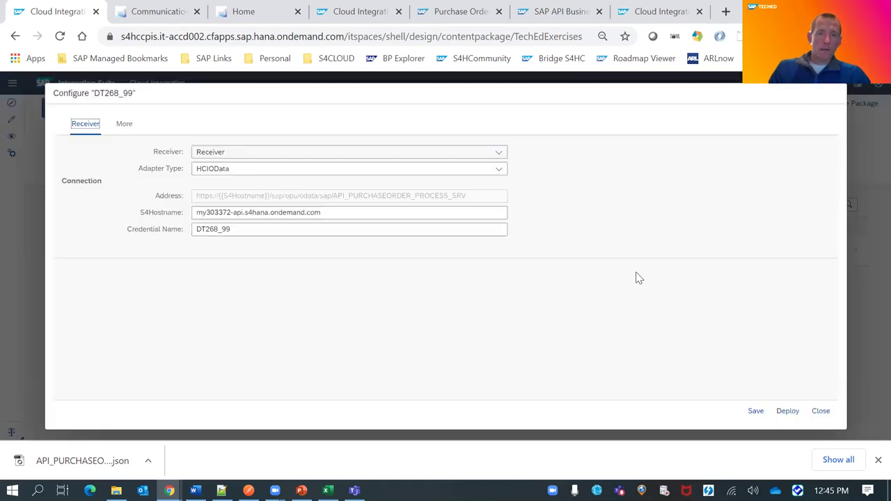
{"action": "left_click_drag", "start_coordinate": [197, 213], "coordinate": [328, 217]}
{"action": "left_click_drag", "start_coordinate": [271, 229], "coordinate": [171, 229]}
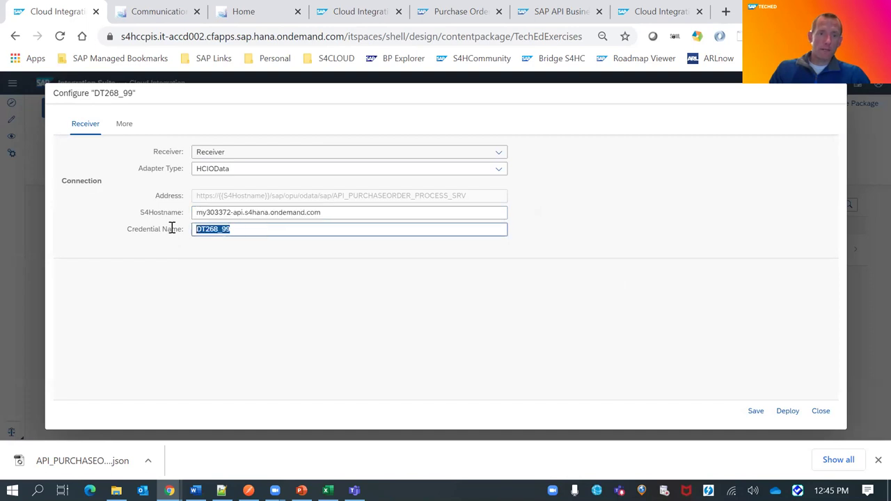
{"action": "left_click", "coordinate": [125, 128]}
{"action": "left_click_drag", "start_coordinate": [147, 173], "coordinate": [237, 195]}
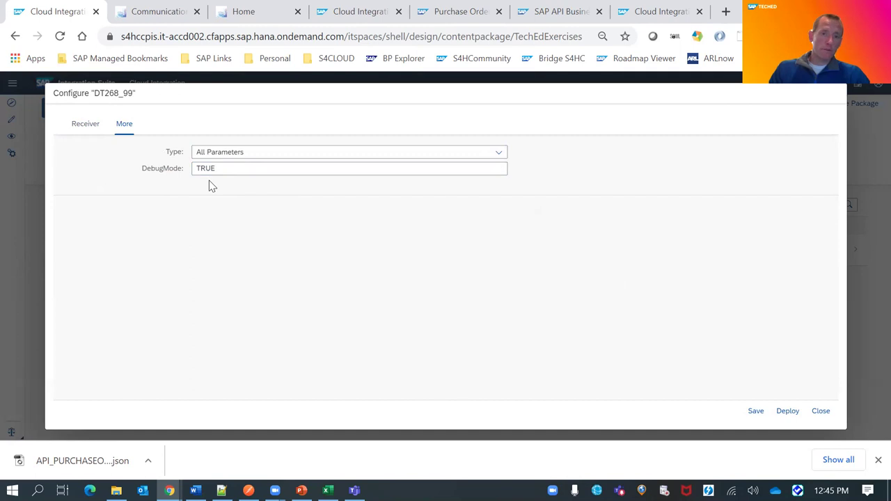
{"action": "left_click", "coordinate": [87, 126]}
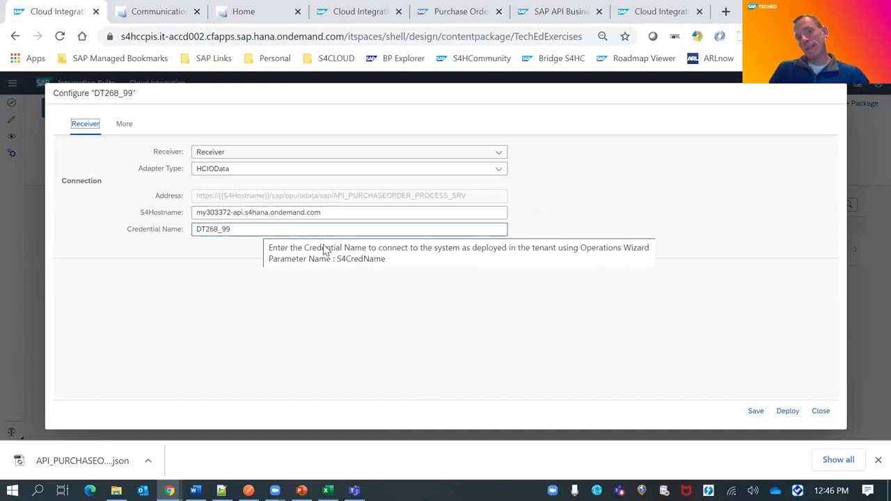
{"action": "left_click", "coordinate": [820, 411]}
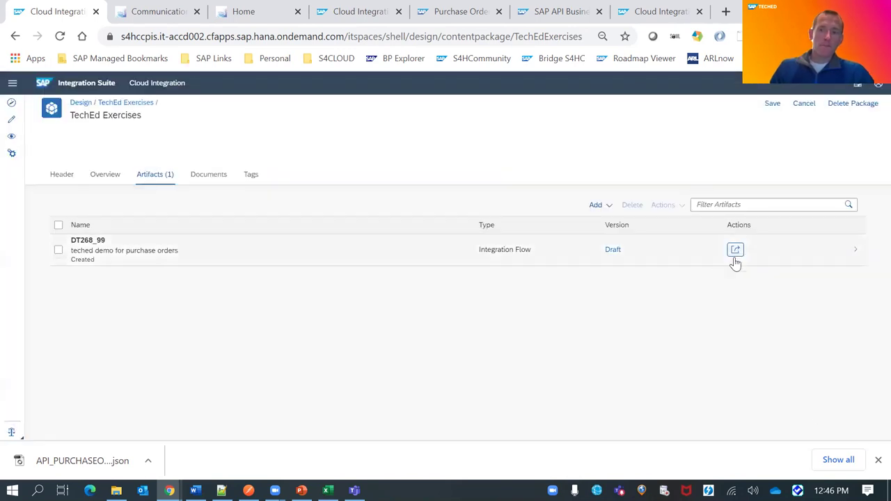
Open the DT268_99 flow, check the S4Hostname parameter in its configuration, and close the configuration without changes.
{"action": "left_click", "coordinate": [280, 255]}
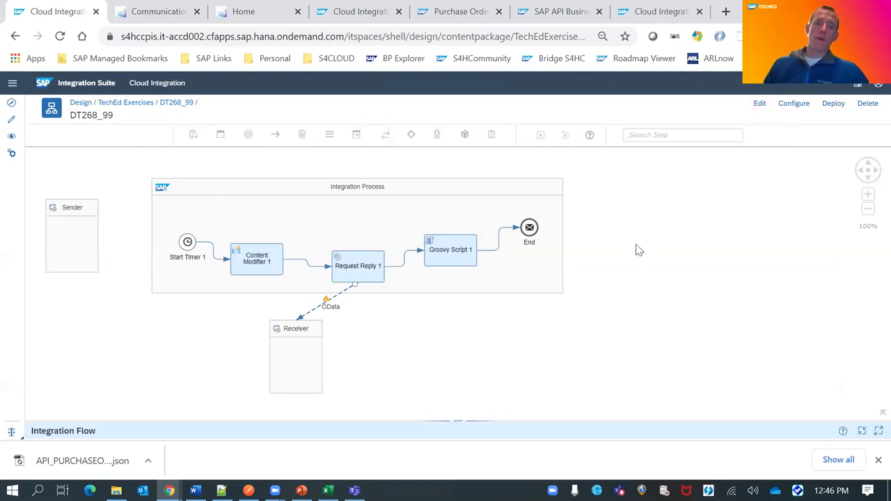
{"action": "left_click", "coordinate": [799, 107]}
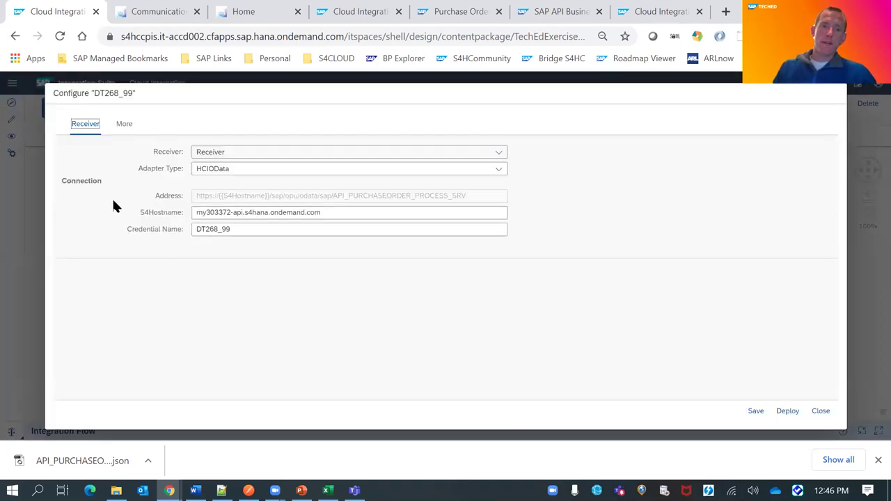
{"action": "left_click", "coordinate": [353, 214]}
{"action": "left_click_drag", "start_coordinate": [324, 212], "coordinate": [194, 212]}
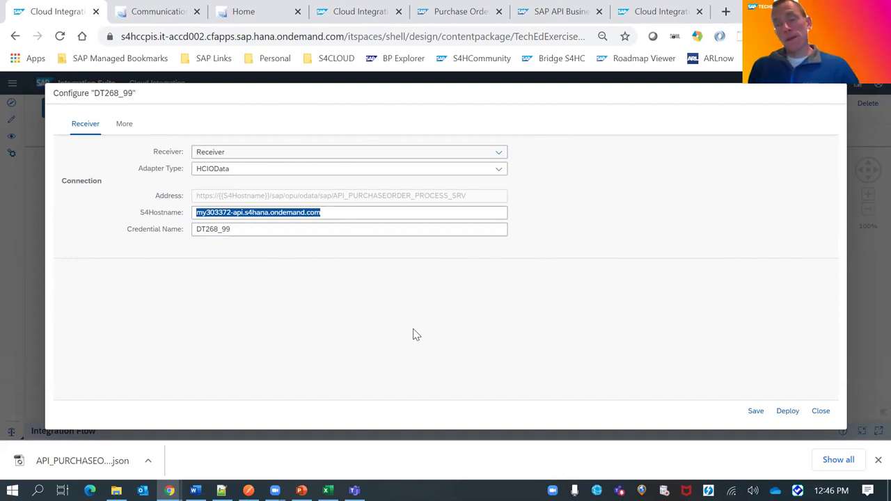
{"action": "left_click", "coordinate": [821, 411]}
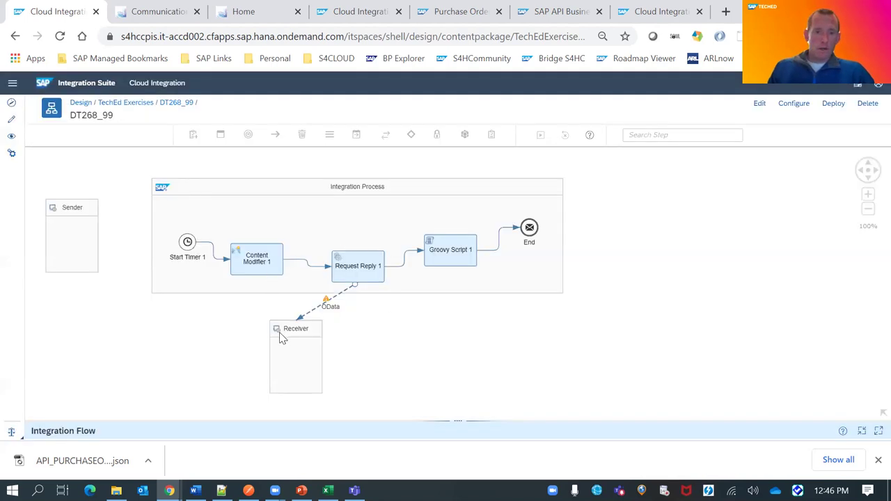
Deploy the DT268_99 integration flow and confirm the deployment.
{"action": "left_click", "coordinate": [832, 107]}
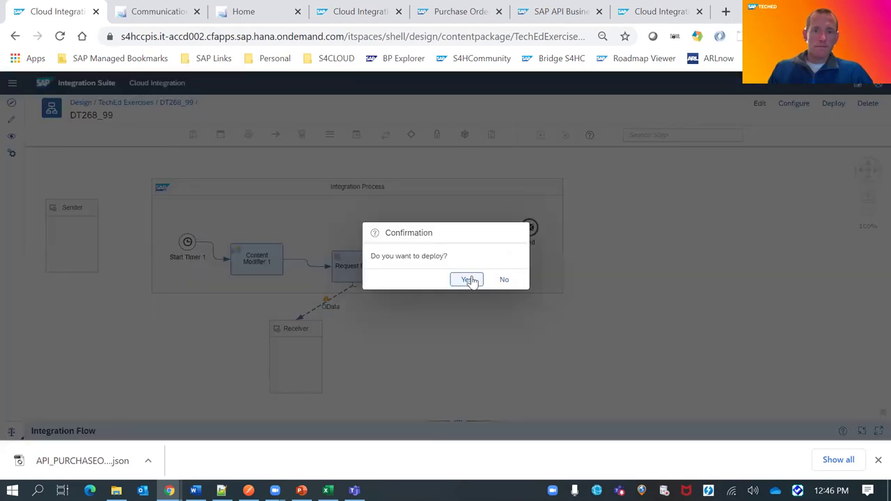
{"action": "left_click", "coordinate": [468, 280]}
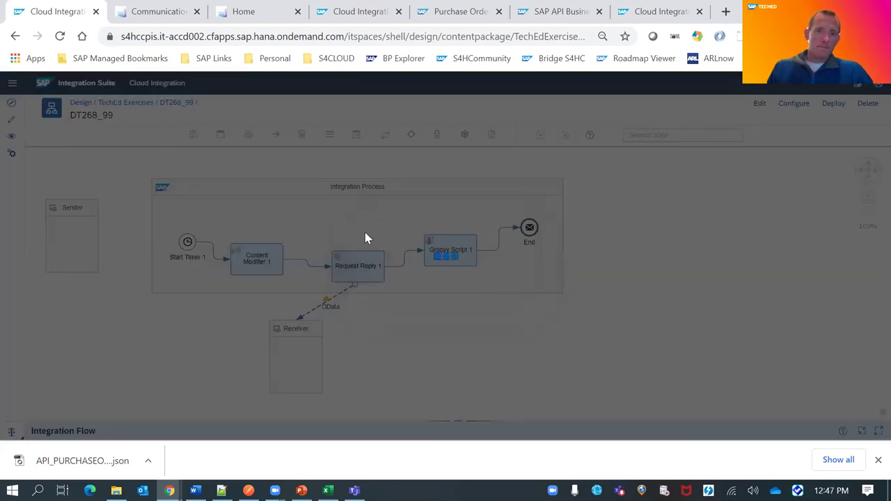
{"action": "left_click", "coordinate": [506, 283]}
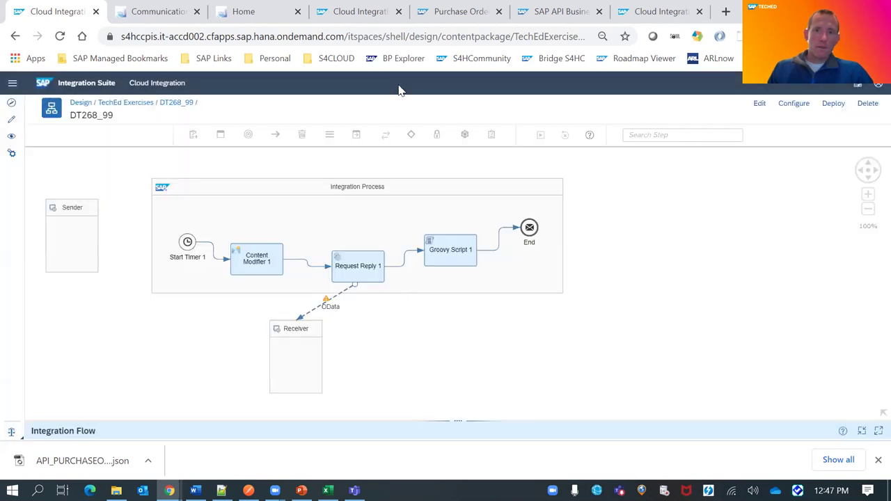
Open the monitoring view's message processing list for all integration flows of the past hour and refresh it.
{"action": "left_click", "coordinate": [363, 19]}
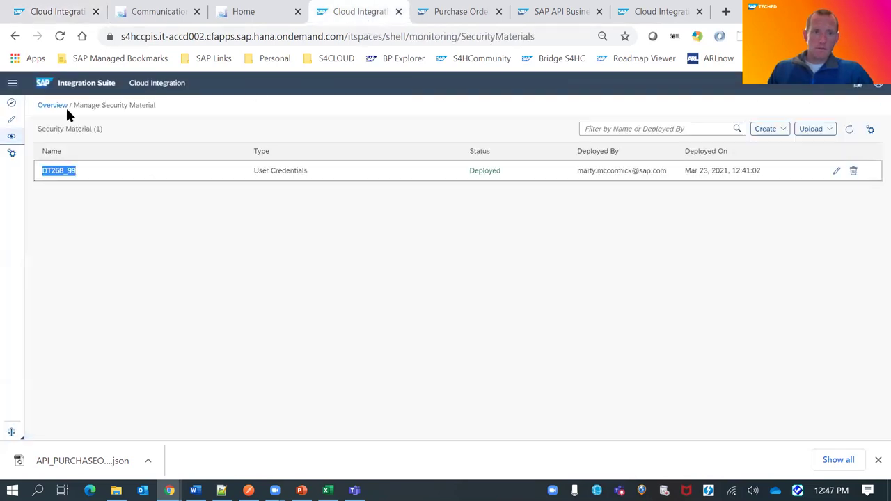
{"action": "left_click", "coordinate": [12, 139]}
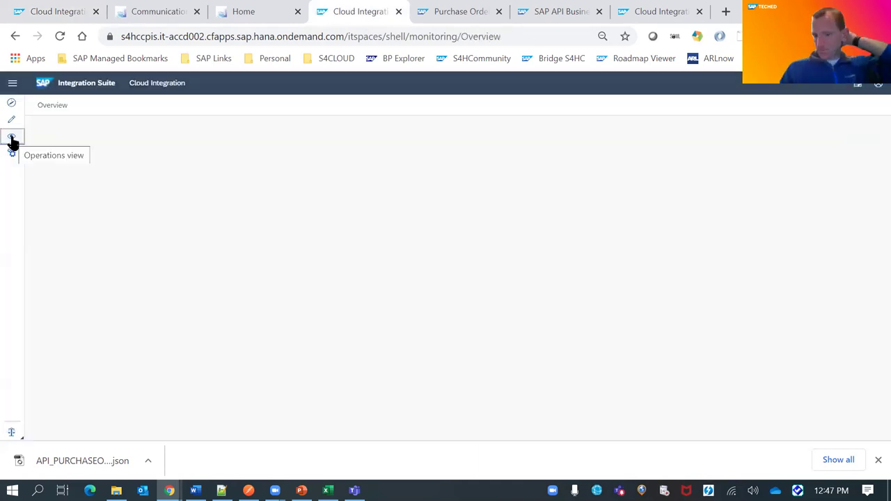
{"action": "left_click", "coordinate": [87, 193]}
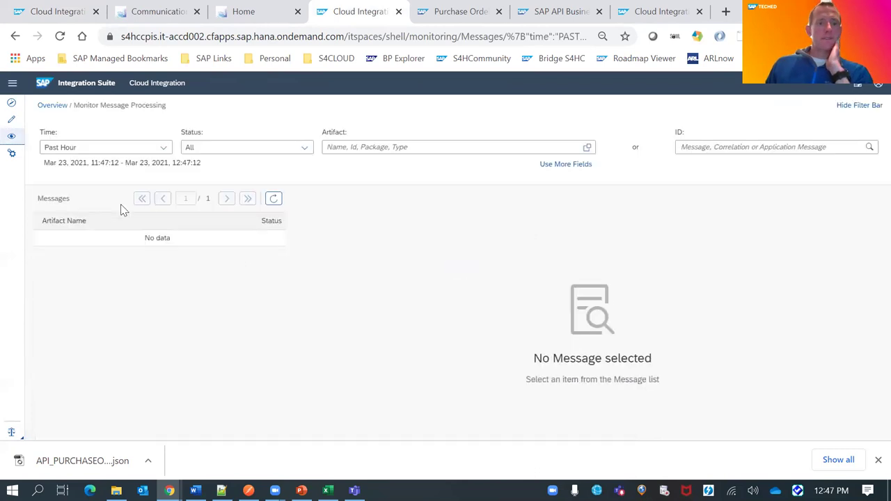
{"action": "left_click", "coordinate": [272, 203]}
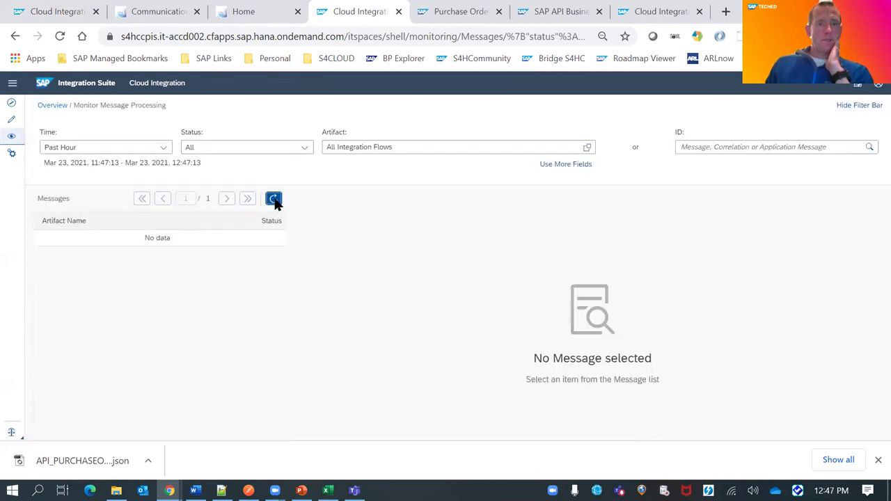
Open Manage Integration Content and review the status, artifact details and log configuration of DT268_99.
{"action": "left_click", "coordinate": [11, 137]}
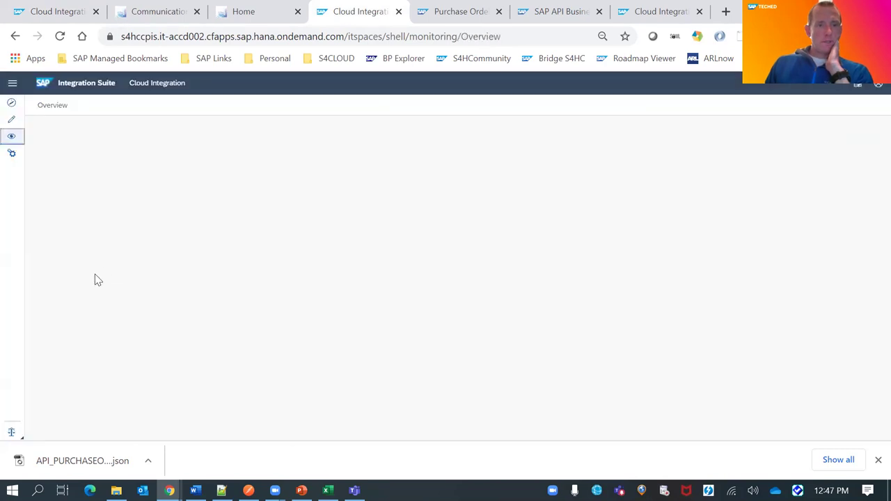
{"action": "left_click", "coordinate": [110, 298]}
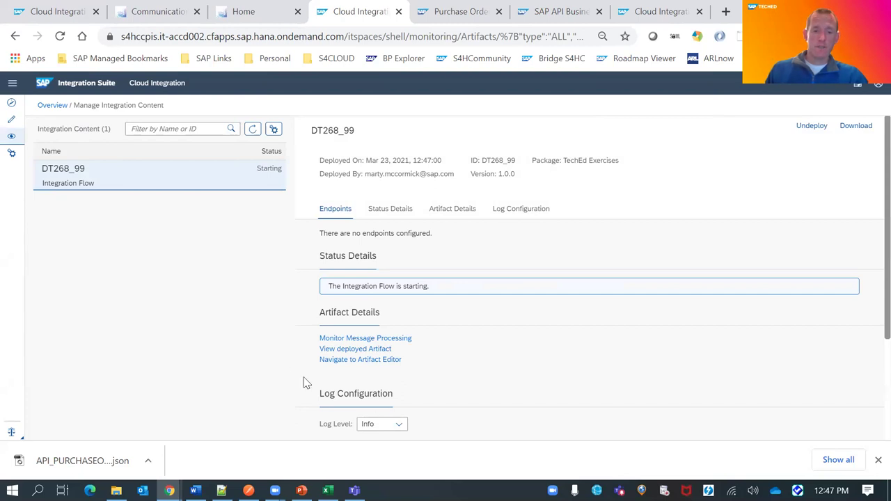
{"action": "scroll", "coordinate": [498, 312], "scroll_direction": "down", "scroll_amount": 2}
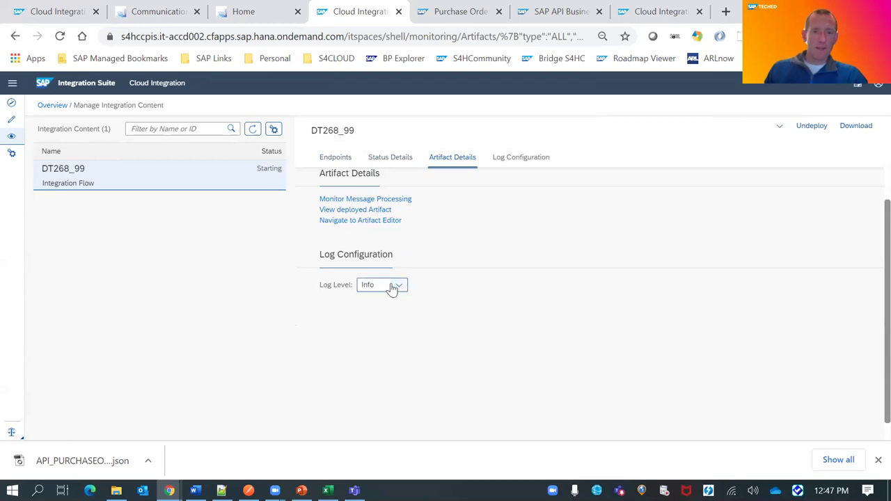
{"action": "scroll", "coordinate": [394, 286], "scroll_direction": "up", "scroll_amount": 2}
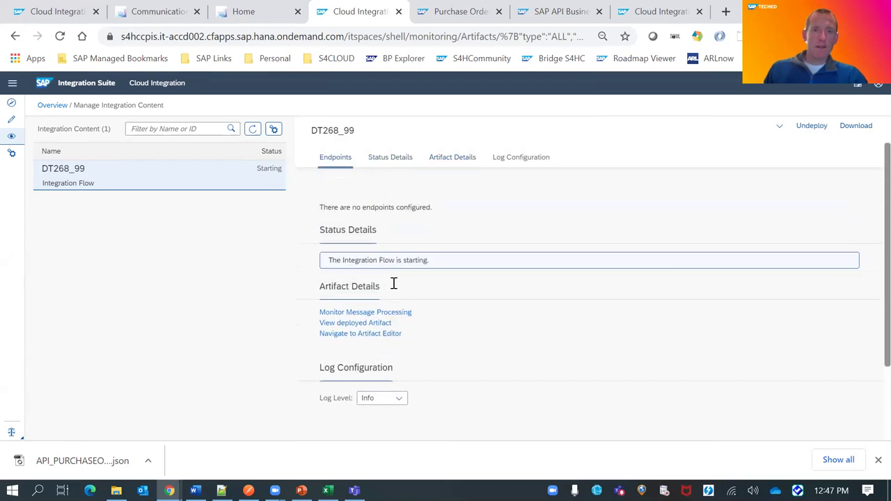
Reopen the integration content list from the monitoring overview and change the log level of DT268_99 to Debug.
{"action": "left_click", "coordinate": [12, 136]}
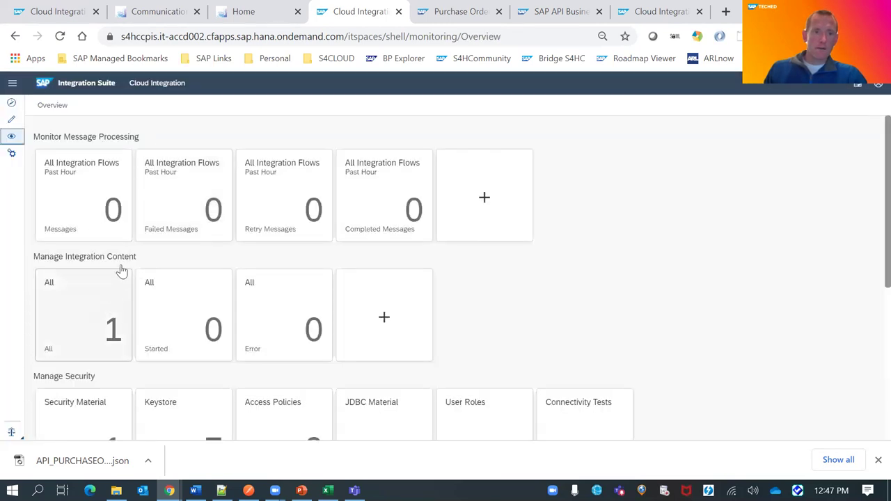
{"action": "left_click", "coordinate": [67, 322]}
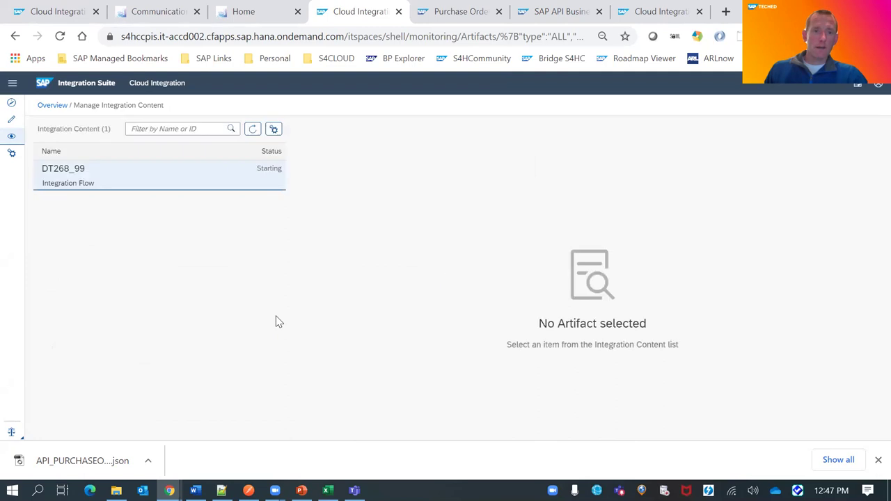
{"action": "scroll", "coordinate": [394, 357], "scroll_direction": "down", "scroll_amount": 3}
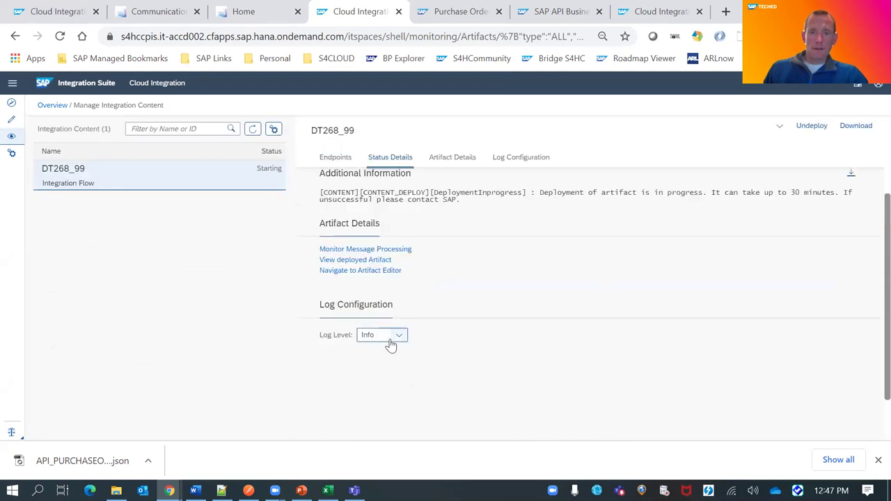
{"action": "left_click", "coordinate": [390, 338]}
{"action": "left_click", "coordinate": [390, 383]}
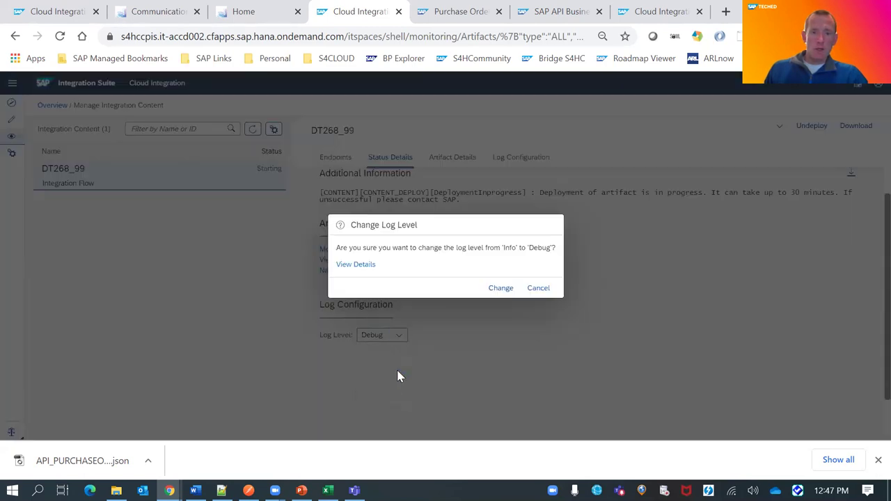
{"action": "left_click", "coordinate": [502, 293]}
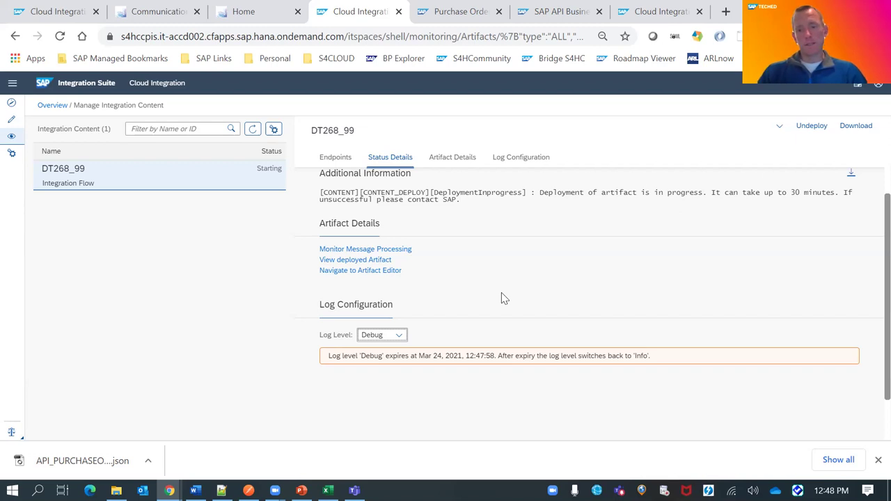
Change the log level of DT268_99 to Trace, confirm it, and read when the Trace level expires.
{"action": "left_click", "coordinate": [395, 336]}
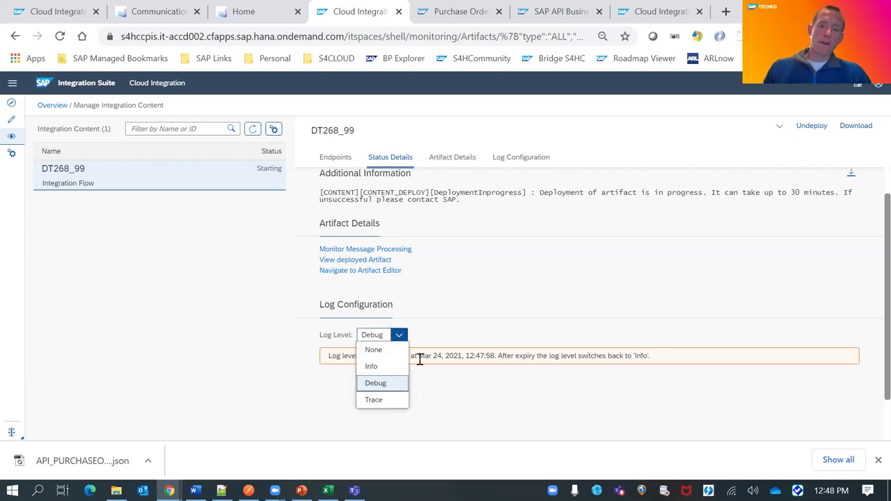
{"action": "left_click", "coordinate": [376, 400]}
{"action": "left_click", "coordinate": [492, 290]}
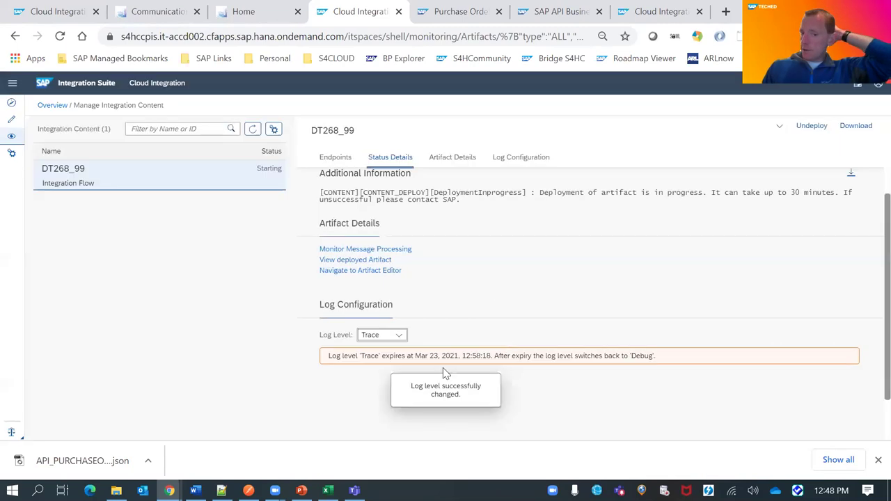
{"action": "left_click_drag", "start_coordinate": [416, 357], "coordinate": [495, 400]}
{"action": "left_click", "coordinate": [495, 400]}
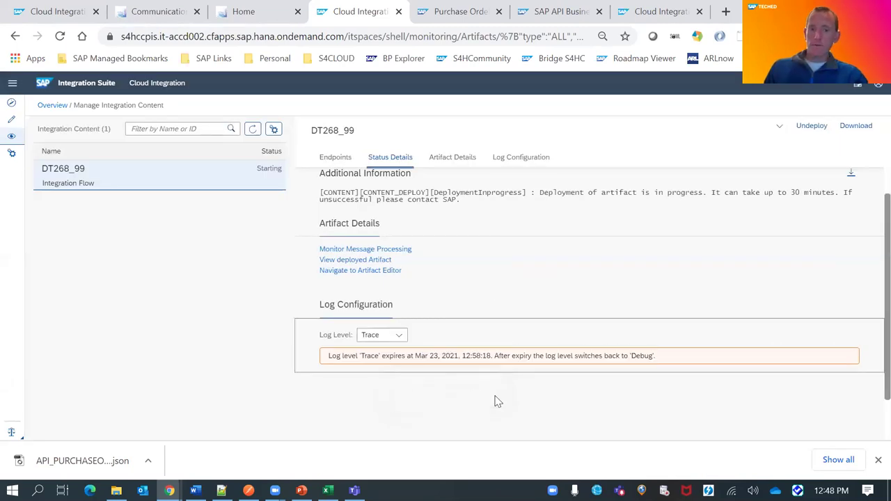
{"action": "left_click_drag", "start_coordinate": [462, 356], "coordinate": [488, 359]}
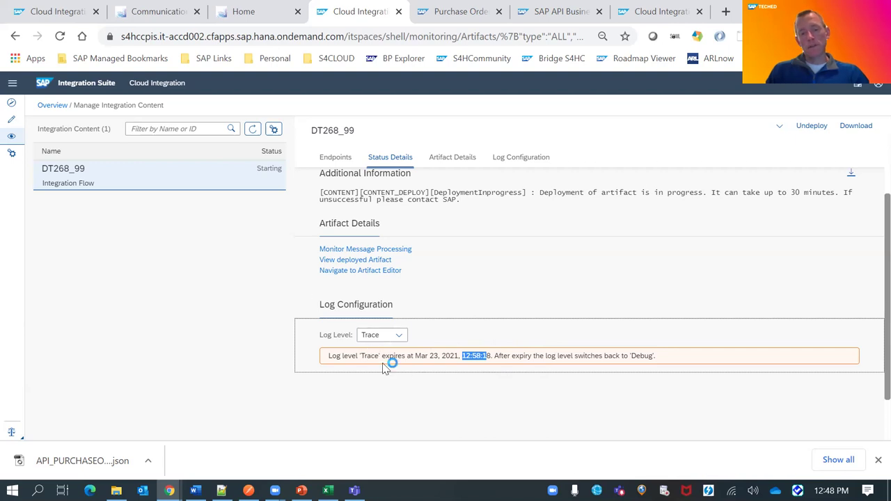
{"action": "left_click_drag", "start_coordinate": [331, 356], "coordinate": [438, 367]}
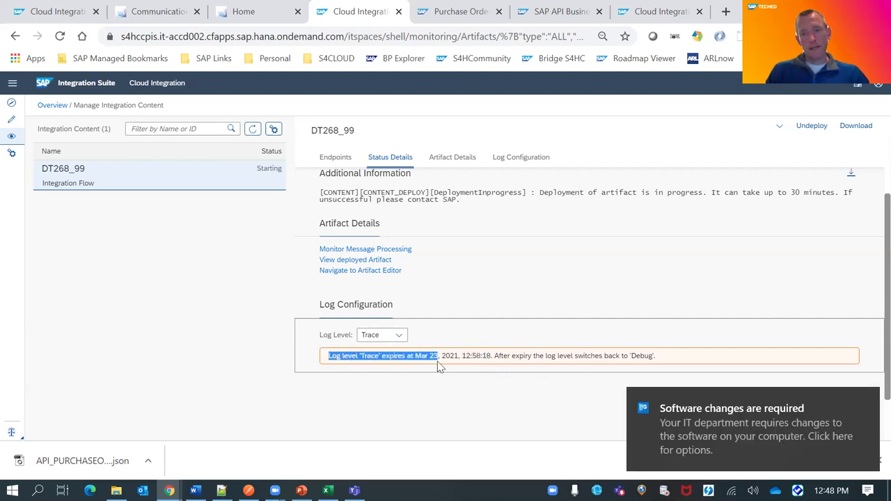
Reload the integration content and reopen it from the monitoring overview to check the deployment status of DT268_99.
{"action": "left_click", "coordinate": [252, 129]}
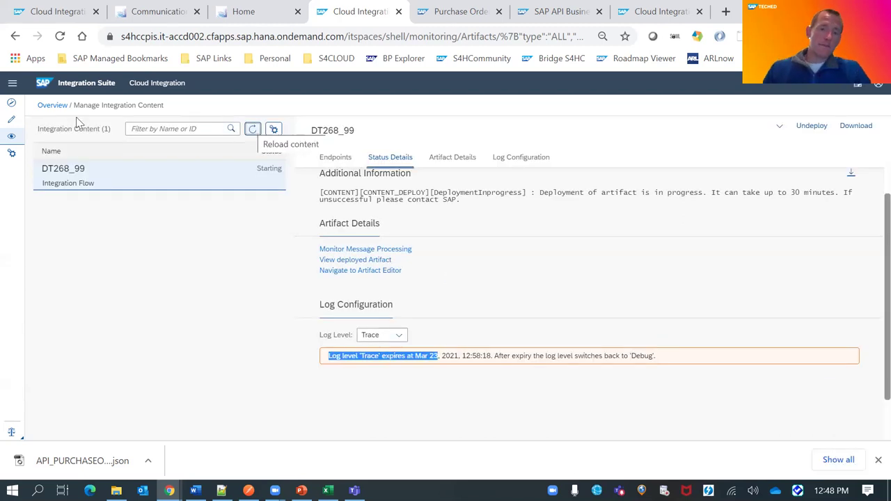
{"action": "left_click", "coordinate": [19, 136]}
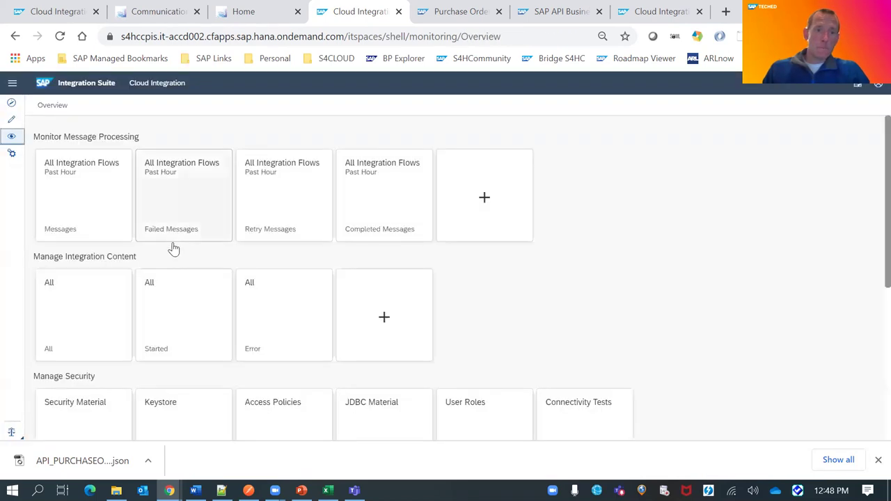
{"action": "left_click", "coordinate": [106, 318]}
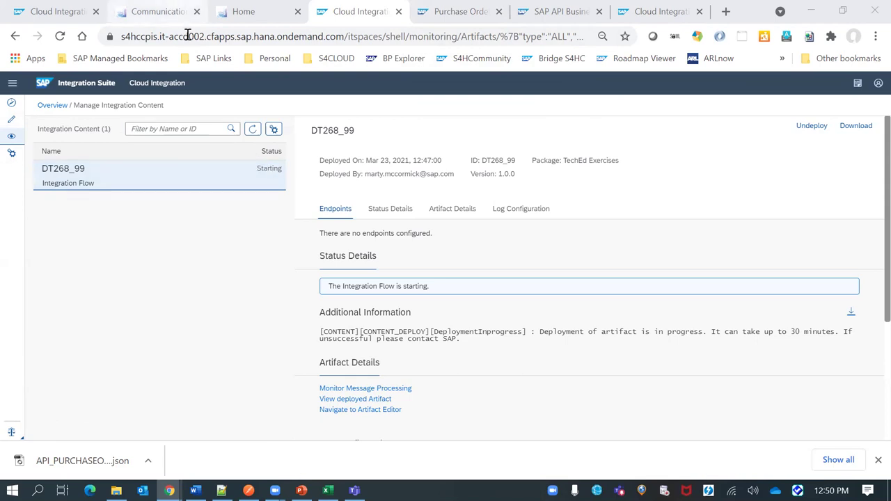
Copy the host name my303372.s4hana.ondemand.com from the address of the Communication Arrangements page.
{"action": "key", "text": "ctrl+2"}
{"action": "left_click", "coordinate": [271, 38]}
{"action": "left_click_drag", "start_coordinate": [302, 39], "coordinate": [155, 39]}
{"action": "key", "text": "ctrl+c"}
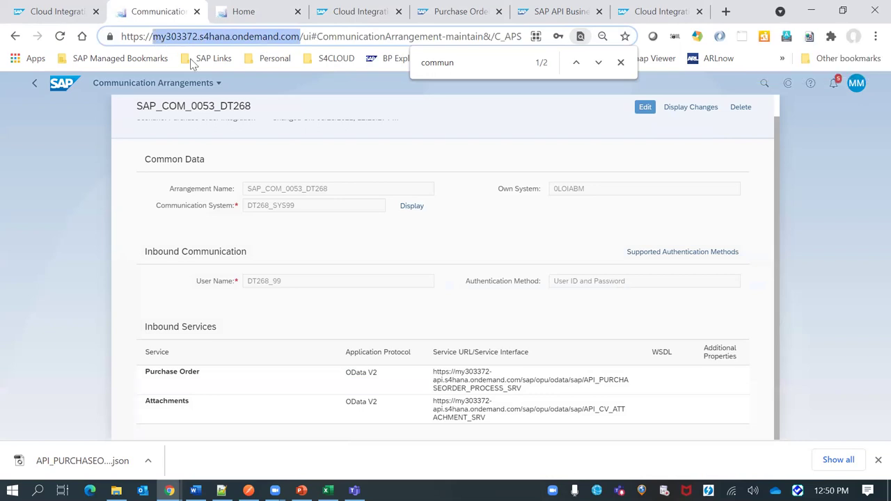
{"action": "left_click", "coordinate": [443, 15]}
{"action": "left_click", "coordinate": [339, 12]}
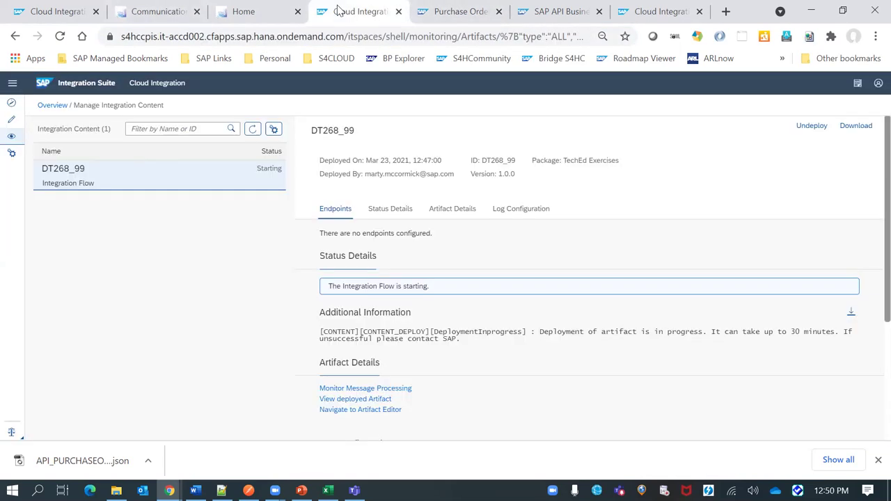
{"action": "left_click", "coordinate": [449, 8]}
{"action": "left_click", "coordinate": [536, 7]}
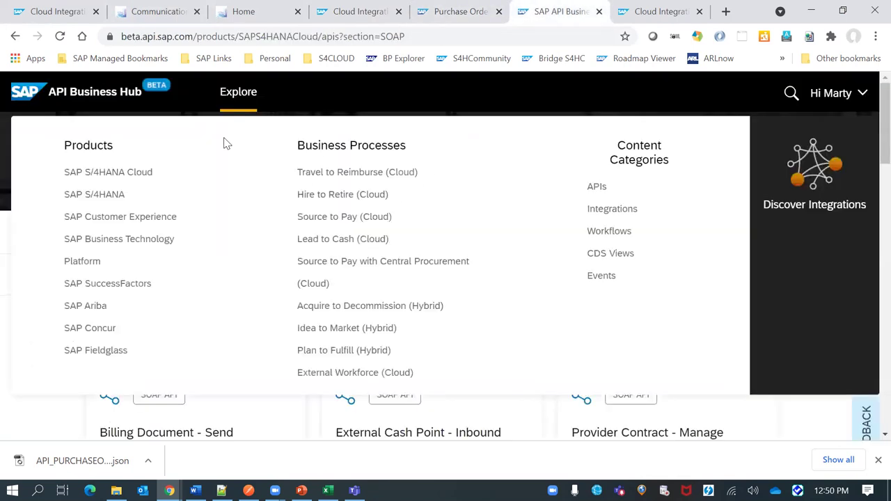
{"action": "left_click", "coordinate": [30, 9]}
{"action": "left_click", "coordinate": [136, 8]}
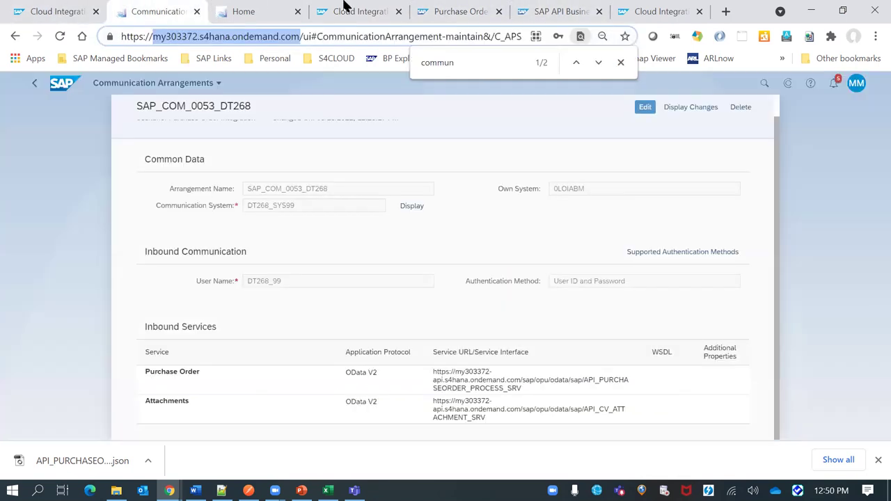
{"action": "left_click", "coordinate": [654, 11]}
{"action": "left_click", "coordinate": [557, 11]}
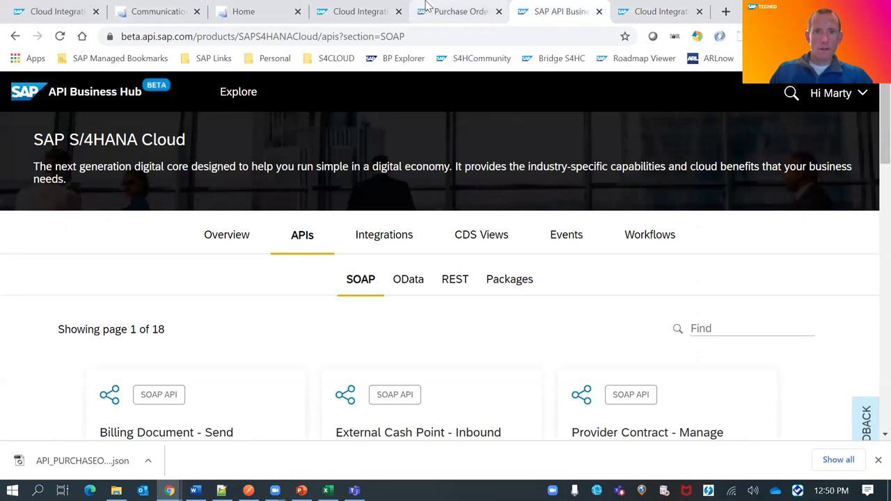
Load api.sap.com in place of the purchase order documentation, log on, and open the SAP S/4HANA Cloud API package.
{"action": "left_click", "coordinate": [456, 11]}
{"action": "left_click", "coordinate": [148, 36]}
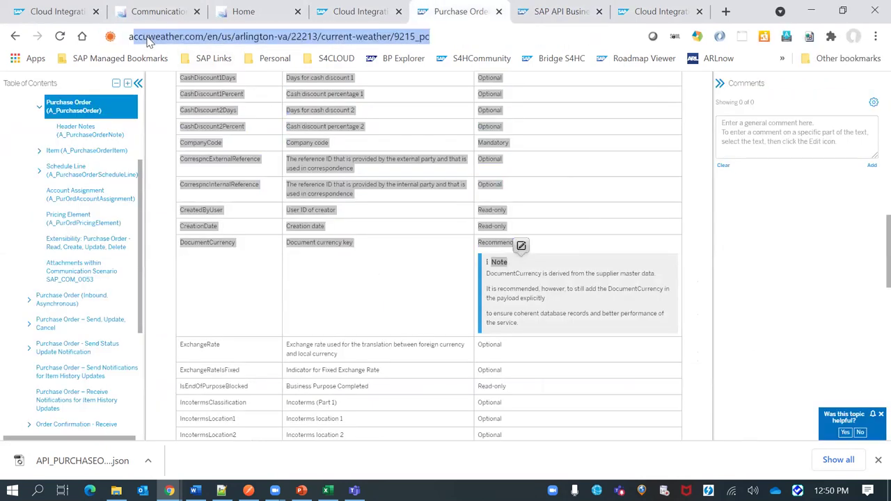
{"action": "type", "text": "api.sap.com"}
{"action": "key", "text": "Return"}
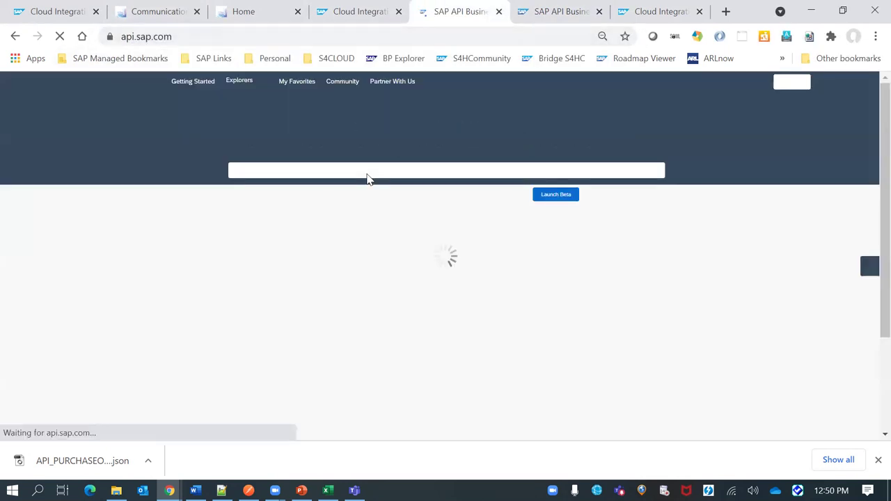
{"action": "left_click", "coordinate": [788, 82]}
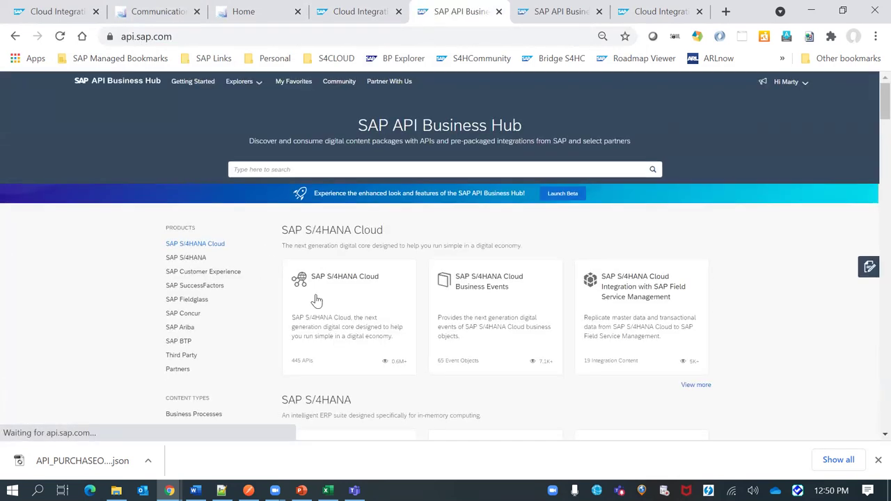
{"action": "left_click", "coordinate": [314, 300]}
Filter the SAP S/4HANA Cloud APIs by "purchase order" and open the Purchase Order OData API.
{"action": "left_click", "coordinate": [320, 235]}
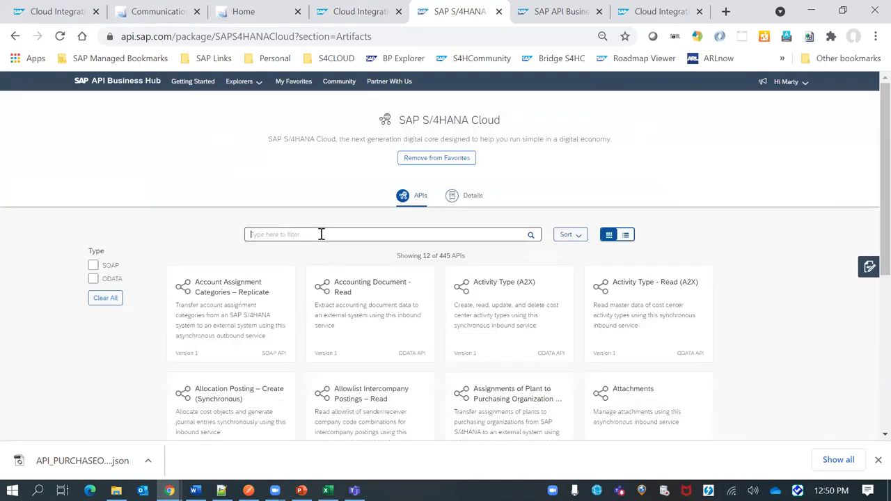
{"action": "type", "text": "purchasa"}
{"action": "type", "text": " order"}
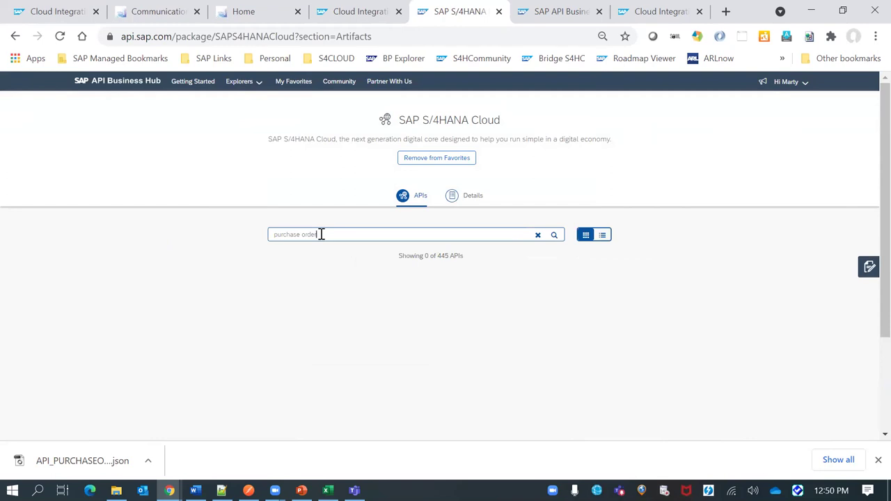
{"action": "left_click", "coordinate": [309, 362]}
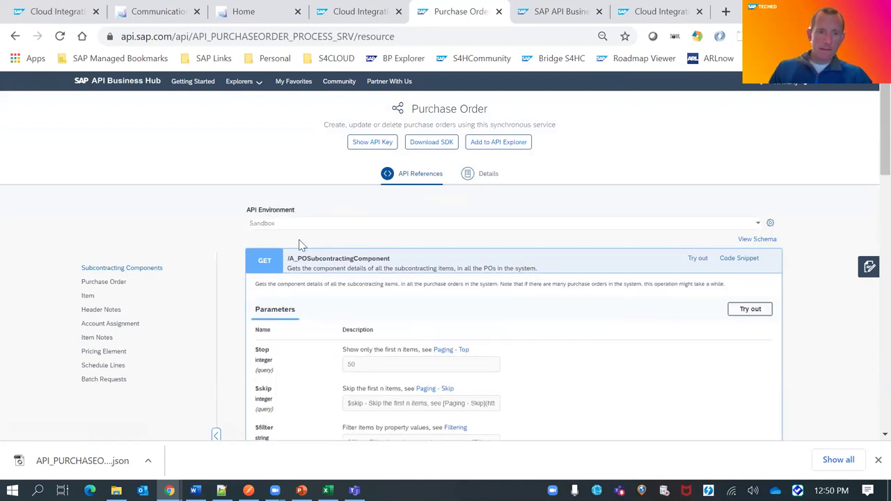
Create a new API environment named DT268 with host my303372.s4hana.ondemand.com and port 443.
{"action": "left_click", "coordinate": [283, 226]}
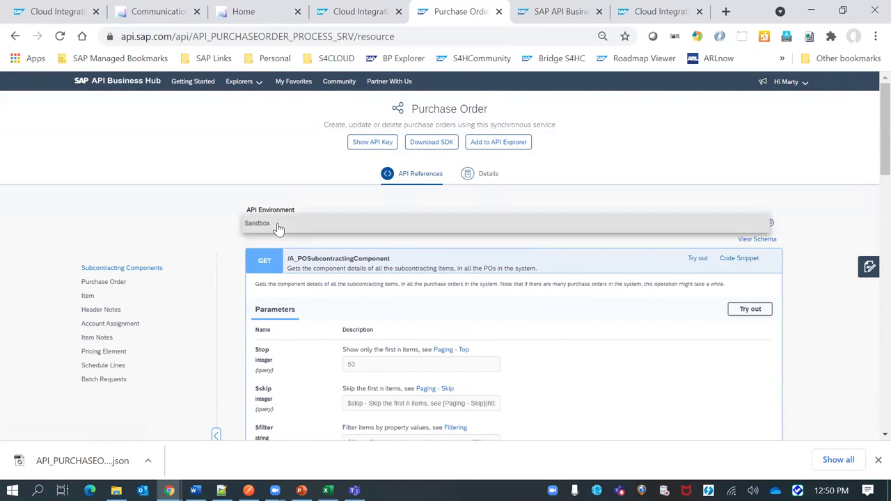
{"action": "left_click", "coordinate": [200, 219]}
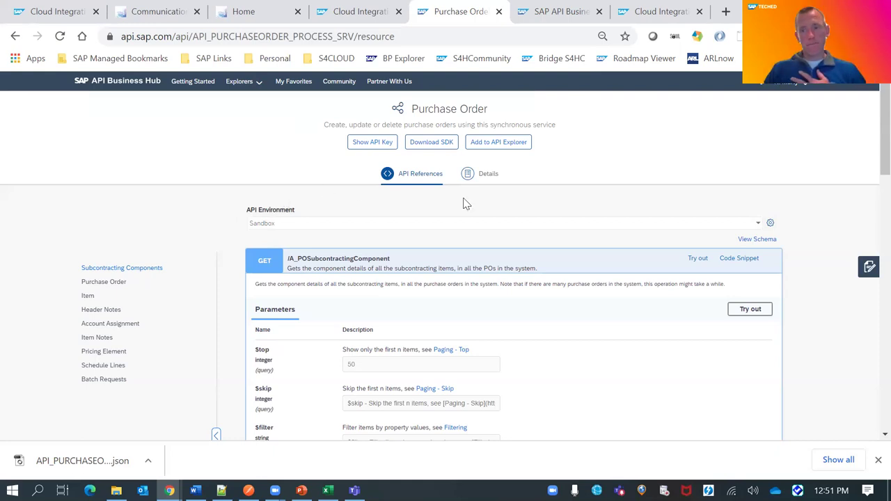
{"action": "left_click", "coordinate": [770, 224]}
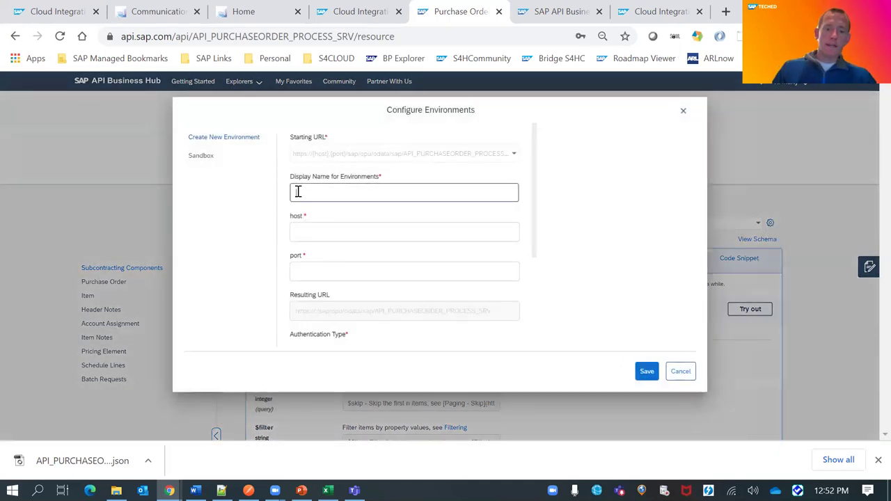
{"action": "left_click", "coordinate": [299, 191]}
{"action": "type", "text": "S4T268"}
{"action": "key", "text": "Tab"}
{"action": "type", "text": "v"}
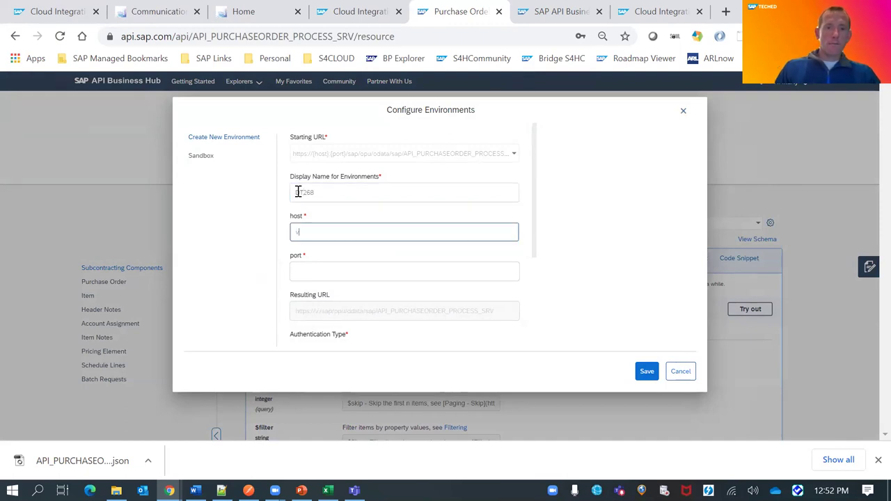
{"action": "key", "text": "ctrl+v"}
{"action": "left_click", "coordinate": [327, 268]}
{"action": "type", "text": "443"}
{"action": "scroll", "coordinate": [407, 285], "scroll_direction": "down", "scroll_amount": 4}
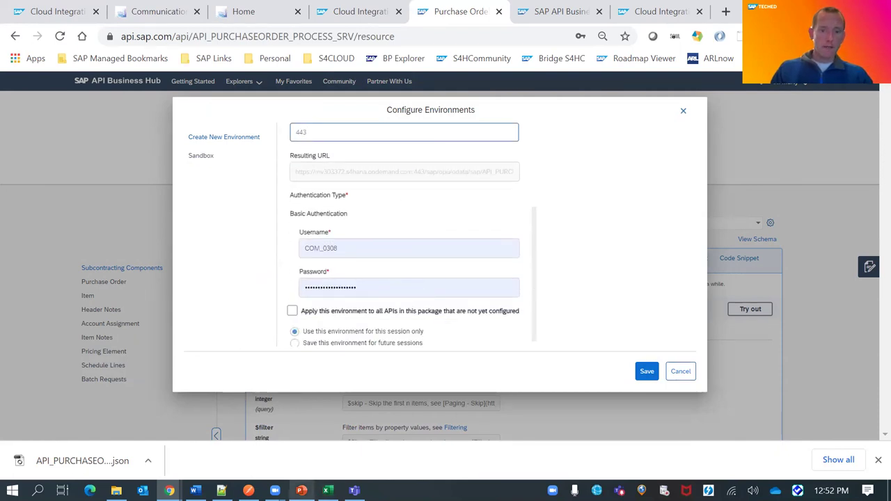
Look up the notes in Notepad++, then paste the account password and set the username to DT268_99 in the environment's basic authentication.
{"action": "left_click", "coordinate": [221, 490]}
{"action": "left_click", "coordinate": [218, 179]}
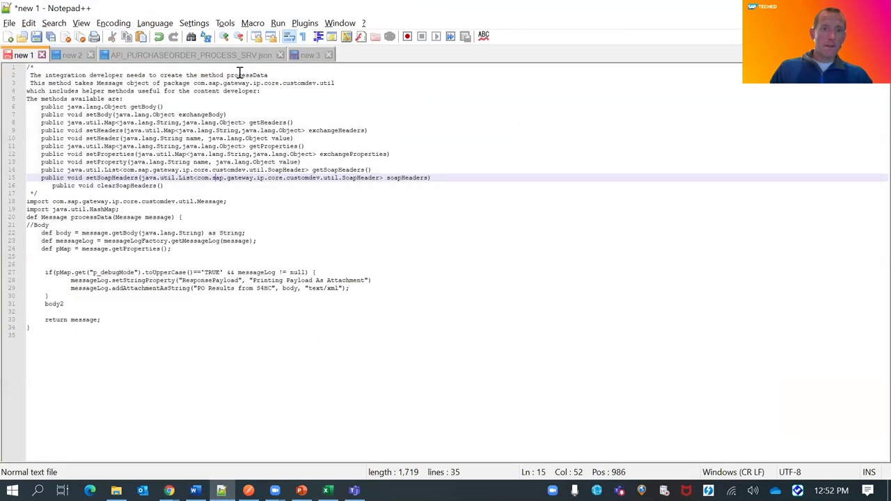
{"action": "left_click", "coordinate": [304, 55]}
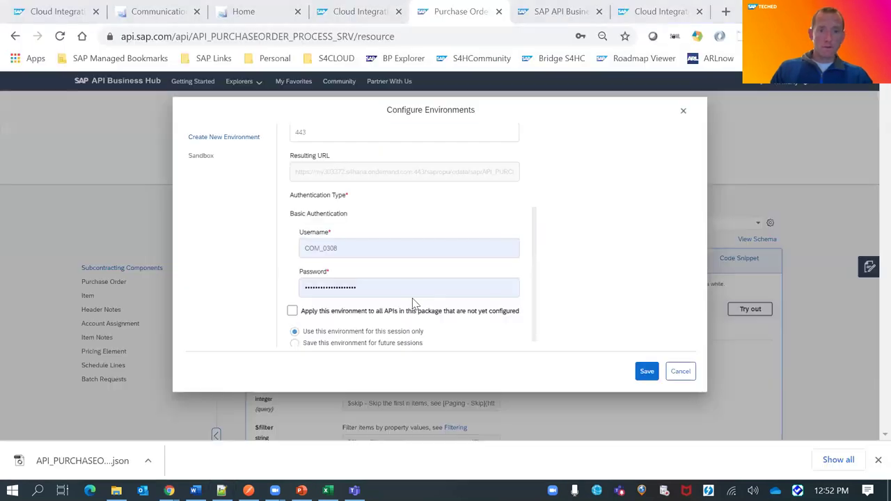
{"action": "key", "text": "alt+Tab"}
{"action": "left_click", "coordinate": [413, 289]}
{"action": "key", "text": "ctrl+v"}
{"action": "type", "text": "DT"}
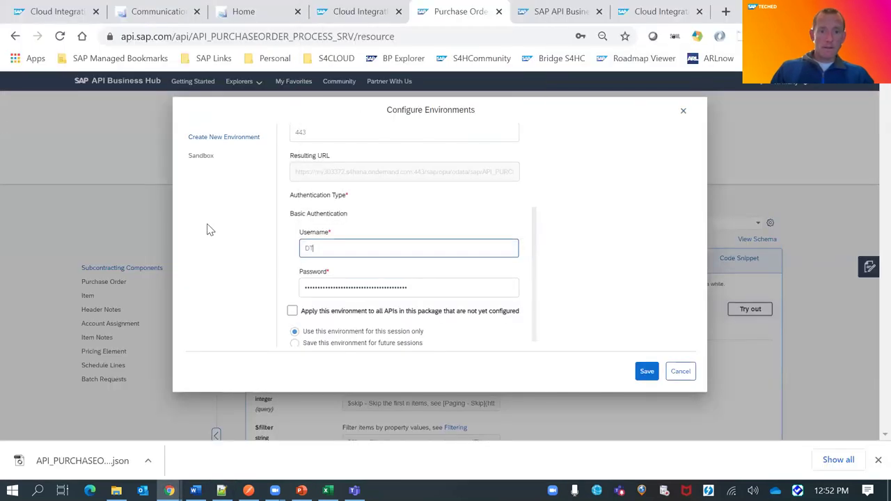
{"action": "type", "text": "268_99"}
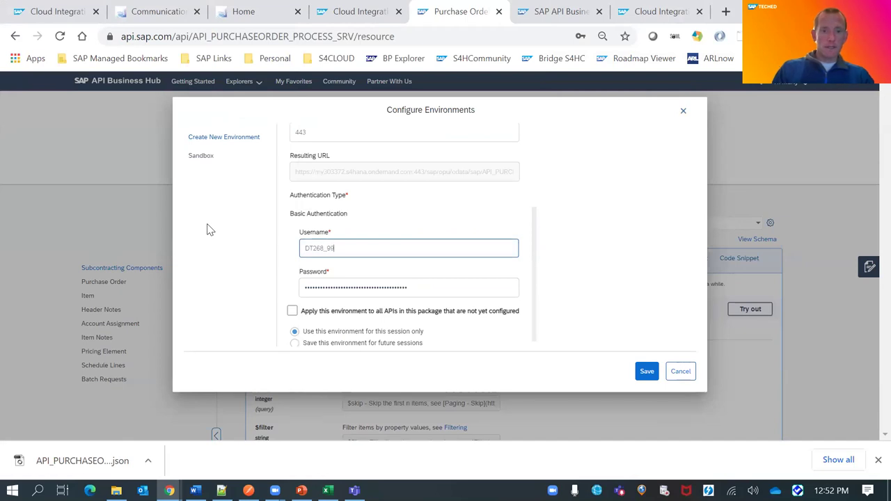
Apply the environment to all unconfigured APIs in the package, keep it for future sessions, and save the configuration.
{"action": "scroll", "coordinate": [279, 320], "scroll_direction": "down", "scroll_amount": 1}
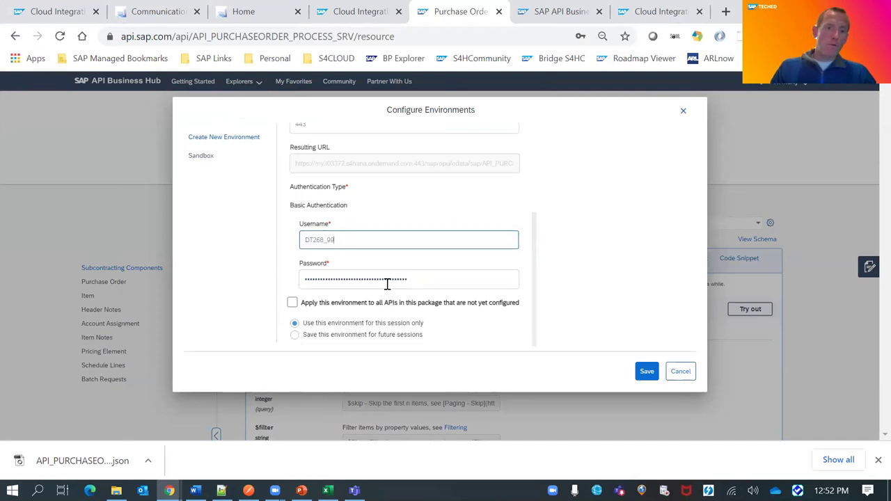
{"action": "left_click", "coordinate": [422, 305]}
{"action": "left_click", "coordinate": [390, 337]}
{"action": "left_click", "coordinate": [647, 375]}
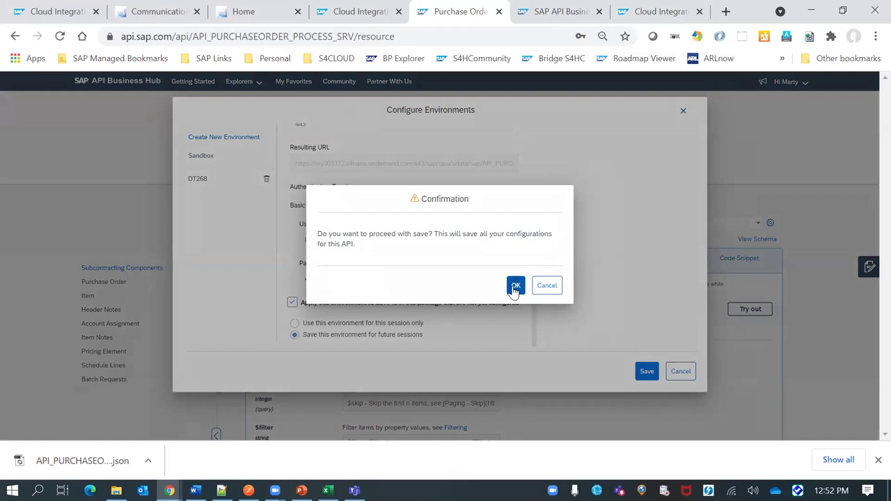
{"action": "left_click", "coordinate": [515, 286]}
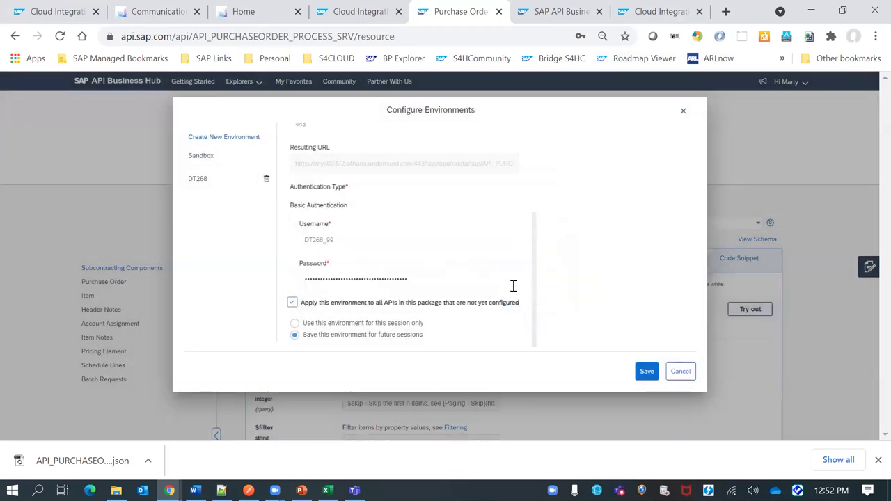
{"action": "left_click", "coordinate": [648, 376]}
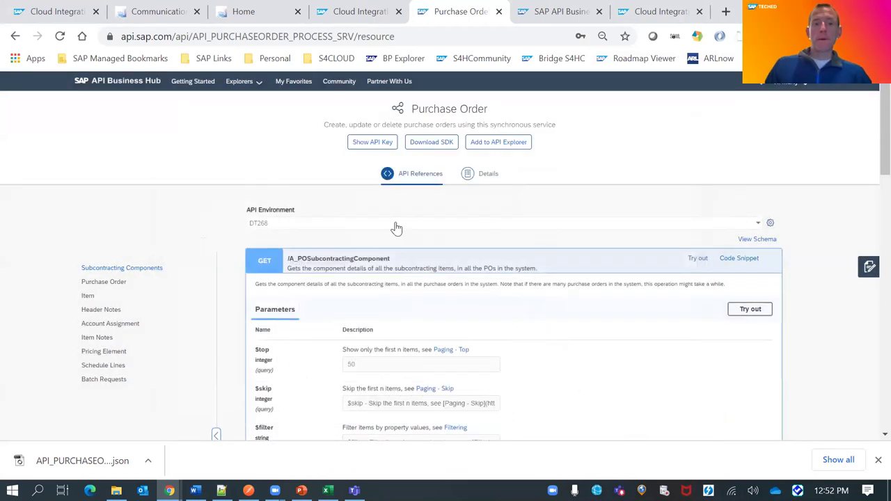
Collapse the first GET /A_POSubcontractingComponent operation and review the list of subcontracting component operations.
{"action": "left_click", "coordinate": [291, 259]}
{"action": "scroll", "coordinate": [305, 256], "scroll_direction": "down", "scroll_amount": 1}
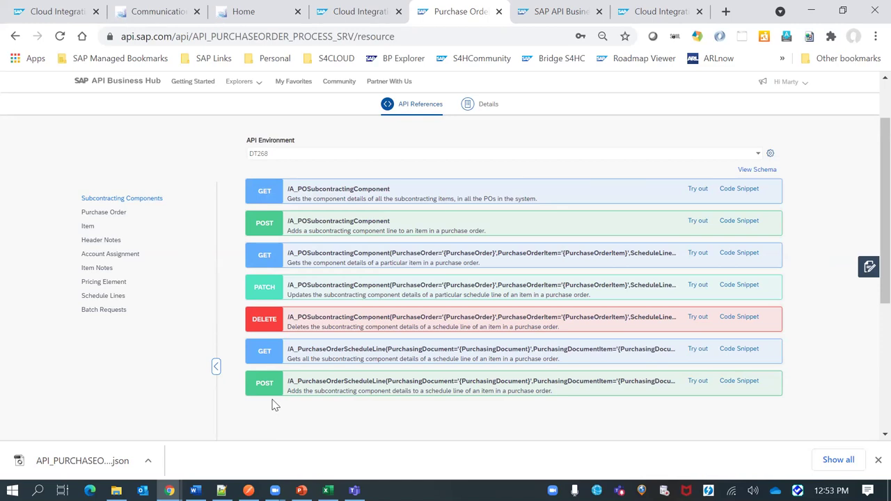
{"action": "scroll", "coordinate": [276, 405], "scroll_direction": "up", "scroll_amount": 1}
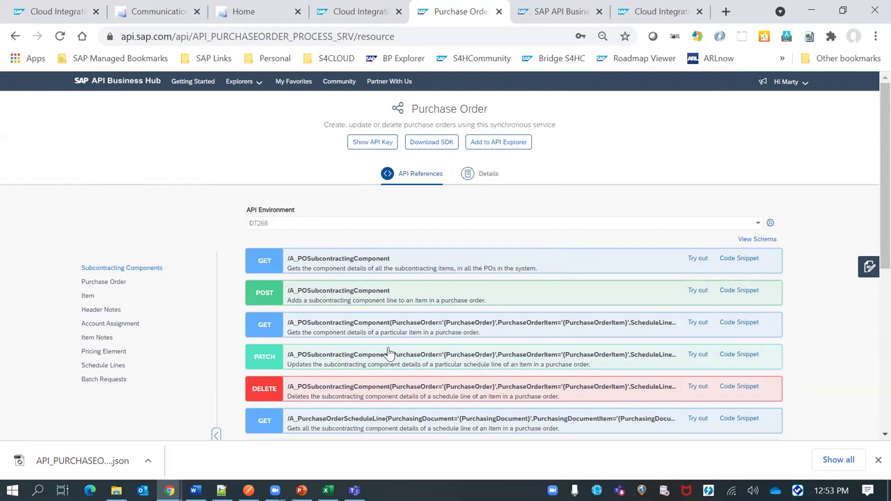
Switch to Postman and highlight the service path up to A_PurchaseOrder in the GET request URL.
{"action": "left_click", "coordinate": [249, 491]}
{"action": "left_click", "coordinate": [359, 144]}
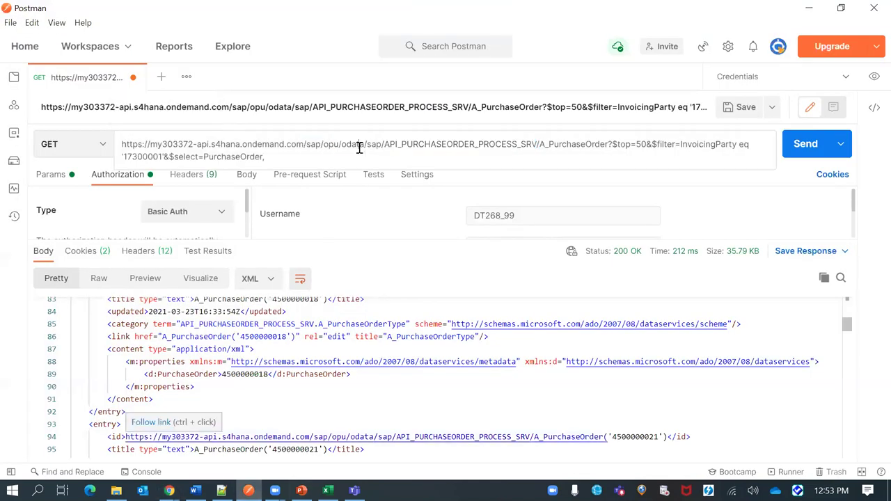
{"action": "left_click_drag", "start_coordinate": [306, 145], "coordinate": [613, 142]}
{"action": "left_click", "coordinate": [613, 142]}
{"action": "left_click_drag", "start_coordinate": [123, 144], "coordinate": [608, 147]}
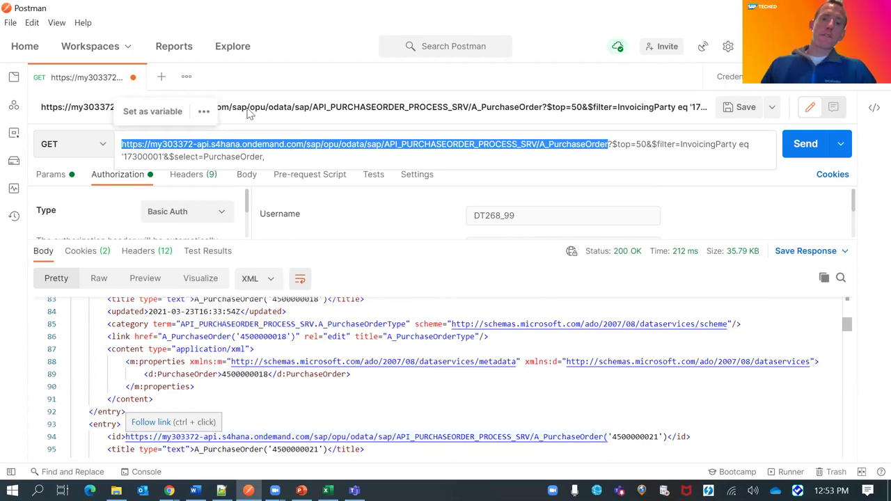
{"action": "left_click", "coordinate": [304, 144]}
{"action": "left_click_drag", "start_coordinate": [304, 143], "coordinate": [607, 143]}
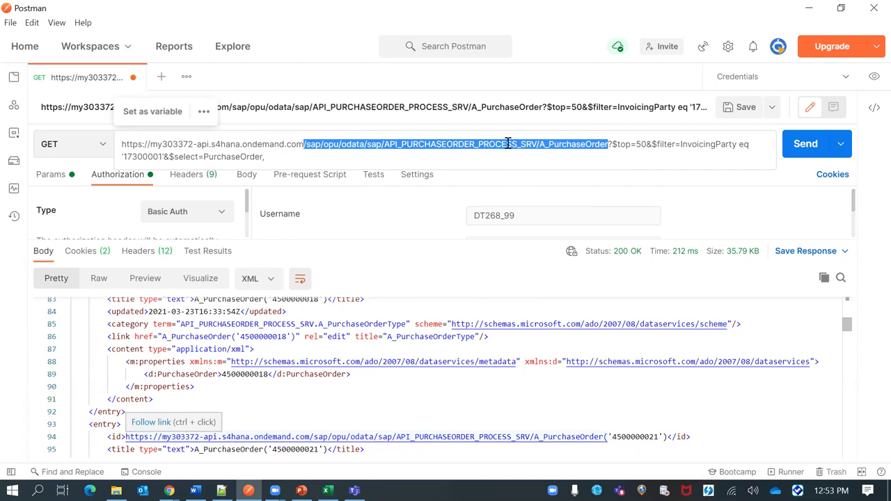
Return to the API Business Hub, show the Purchase Order operations, and examine the example request body of POST /A_PurchaseOrder.
{"action": "key", "text": "alt+Tab"}
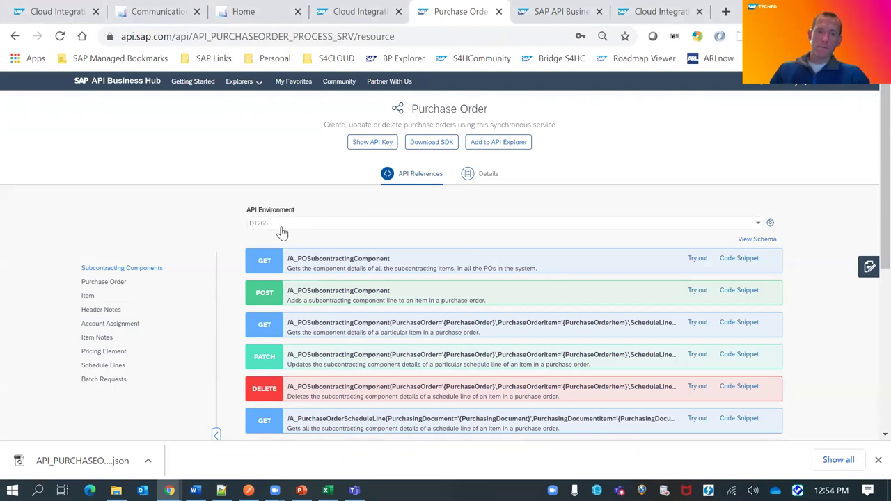
{"action": "scroll", "coordinate": [287, 226], "scroll_direction": "down", "scroll_amount": 1}
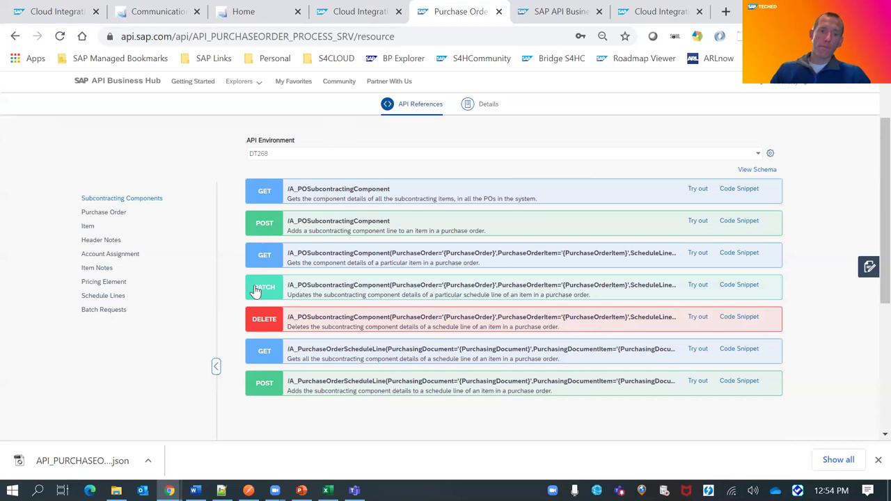
{"action": "left_click", "coordinate": [102, 212]}
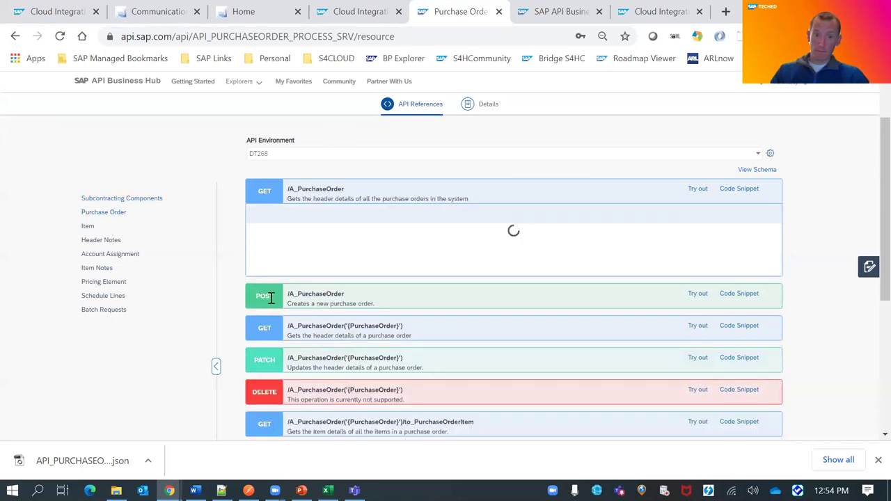
{"action": "left_click", "coordinate": [265, 196]}
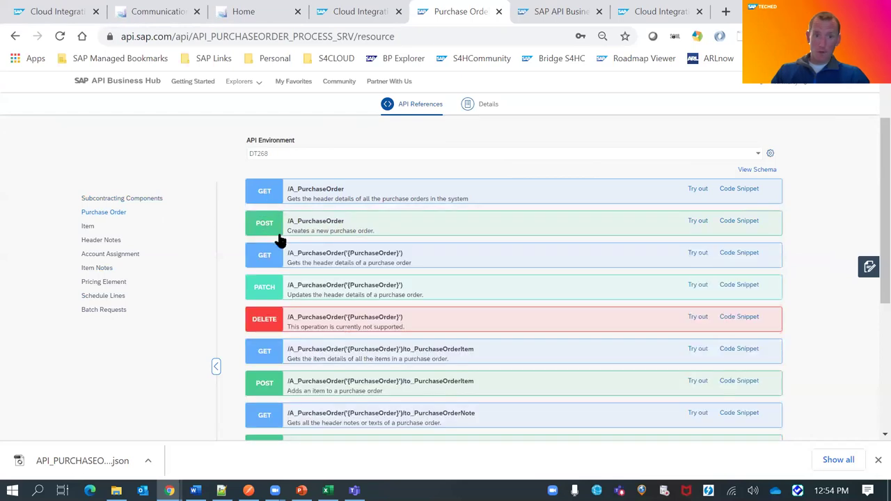
{"action": "left_click", "coordinate": [278, 229]}
{"action": "scroll", "coordinate": [432, 310], "scroll_direction": "down", "scroll_amount": 3}
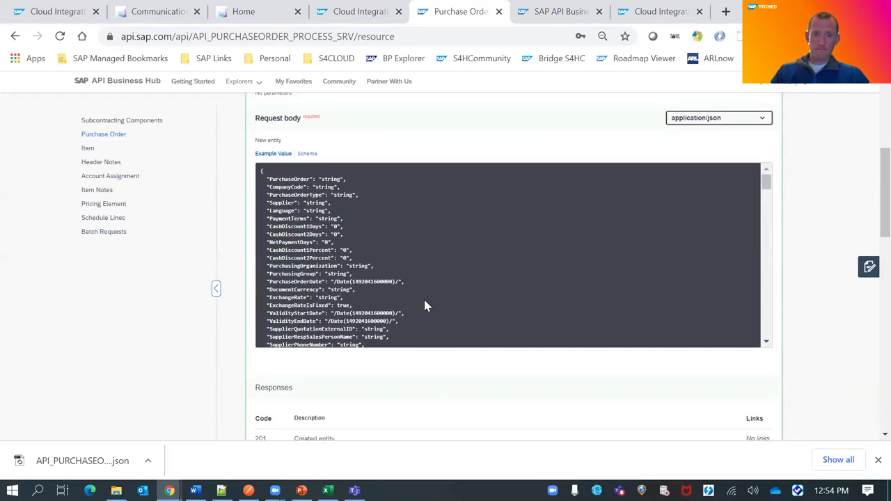
{"action": "scroll", "coordinate": [423, 304], "scroll_direction": "down", "scroll_amount": 4}
{"action": "scroll", "coordinate": [418, 297], "scroll_direction": "down", "scroll_amount": 15}
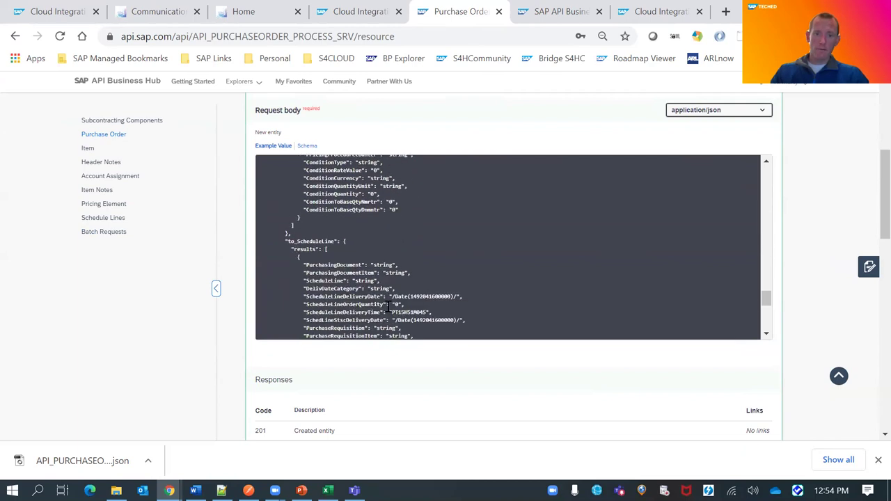
{"action": "scroll", "coordinate": [416, 350], "scroll_direction": "down", "scroll_amount": 5}
{"action": "scroll", "coordinate": [376, 271], "scroll_direction": "down", "scroll_amount": 5}
Expand the PATCH operation that updates the header details of a purchase order.
{"action": "scroll", "coordinate": [213, 220], "scroll_direction": "down", "scroll_amount": 10}
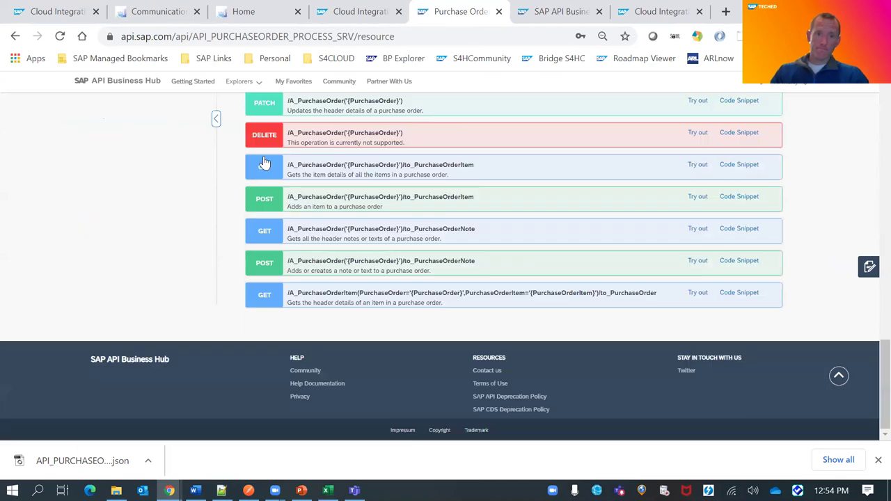
{"action": "scroll", "coordinate": [195, 243], "scroll_direction": "up", "scroll_amount": 1}
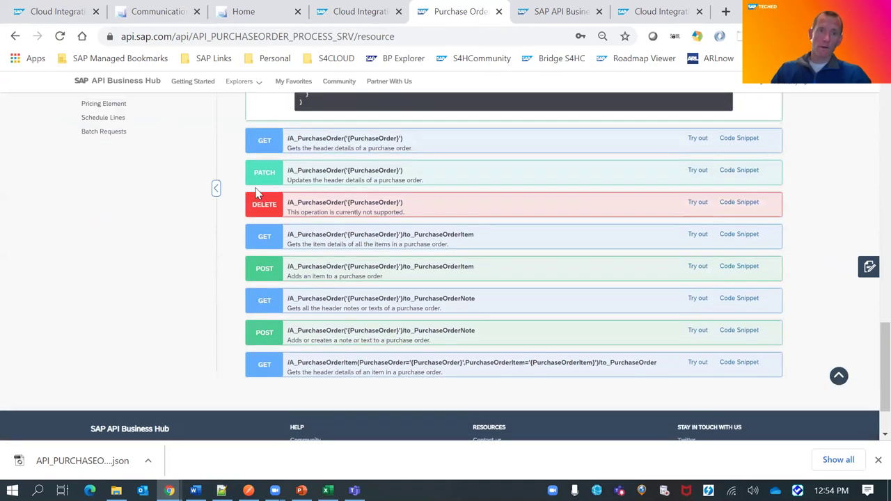
{"action": "left_click", "coordinate": [257, 179]}
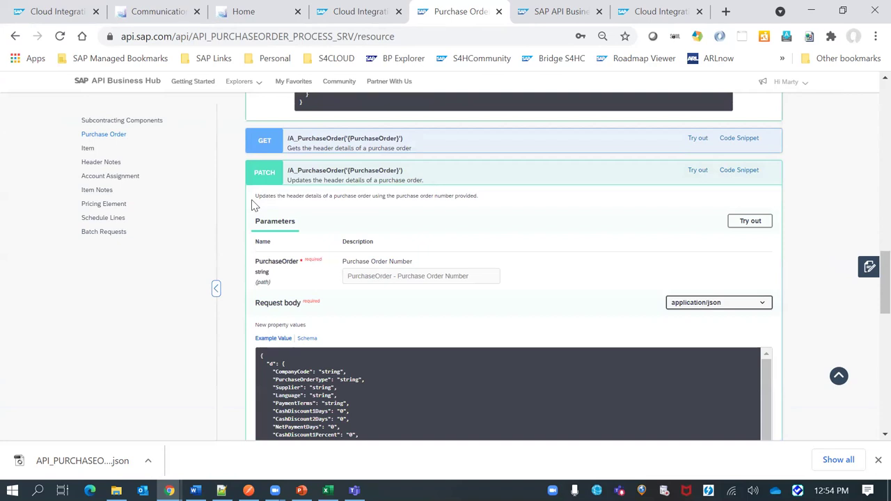
Refresh the integration content to check the deployment of DT268_99, and return to the monitoring overview.
{"action": "left_click", "coordinate": [24, 7]}
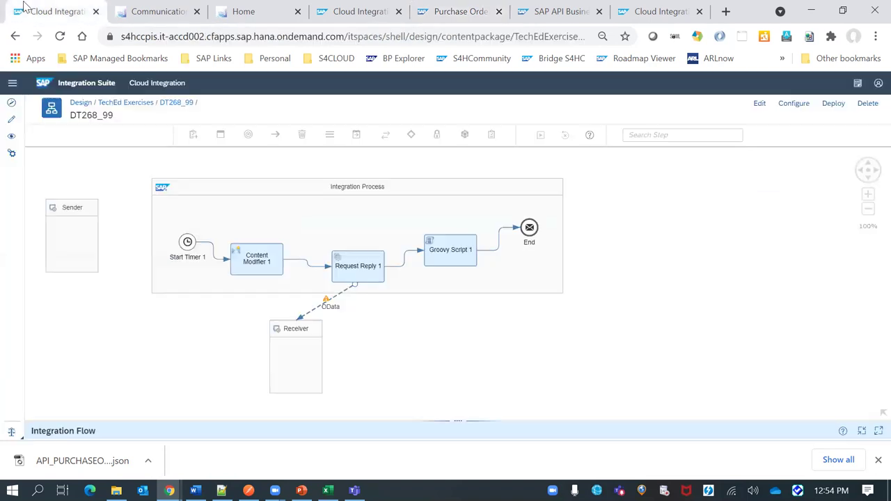
{"action": "left_click", "coordinate": [374, 10]}
{"action": "left_click", "coordinate": [255, 131]}
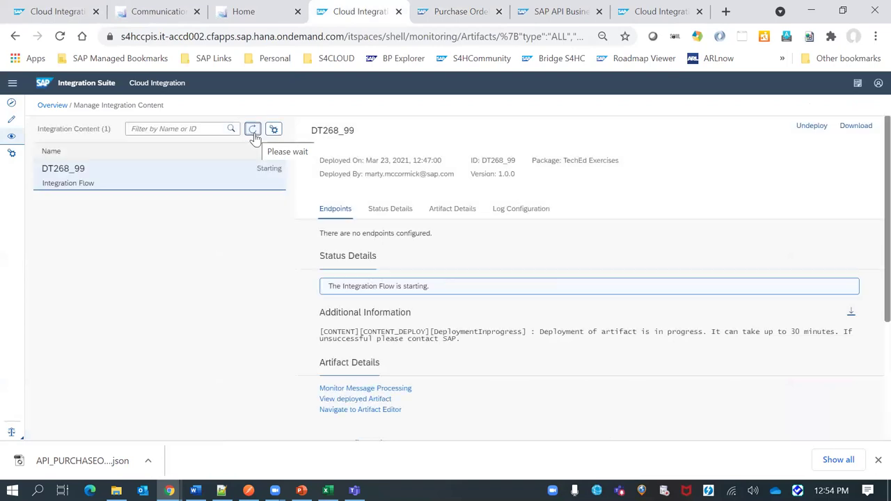
{"action": "left_click", "coordinate": [13, 137]}
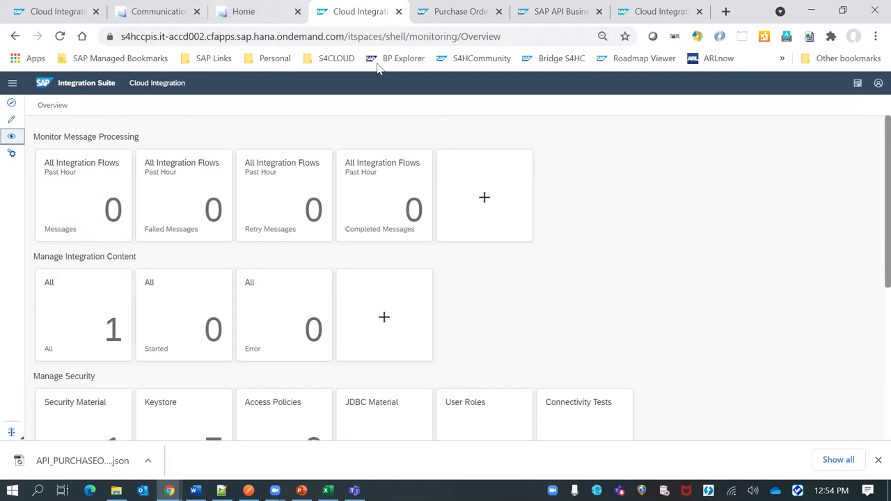
{"action": "left_click", "coordinate": [560, 11]}
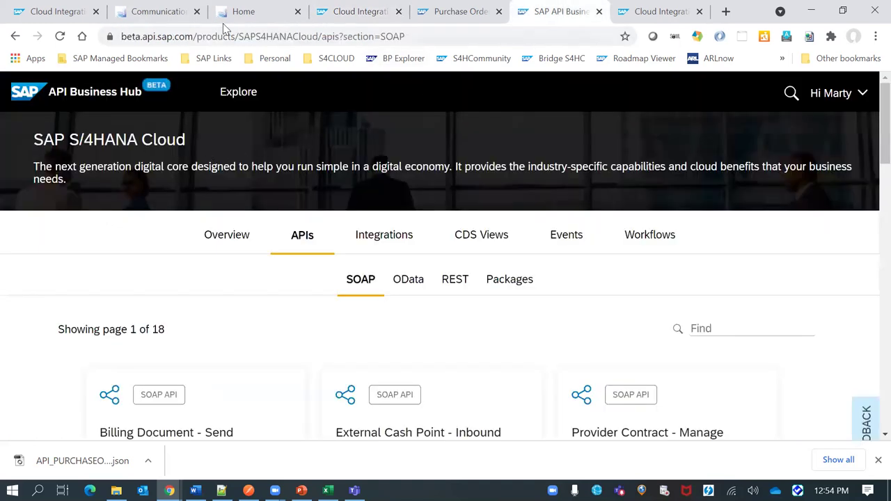
{"action": "left_click", "coordinate": [70, 11]}
{"action": "key", "text": "ctrl+Tab"}
{"action": "key", "text": "ctrl+Tab"}
{"action": "key", "text": "ctrl+Tab"}
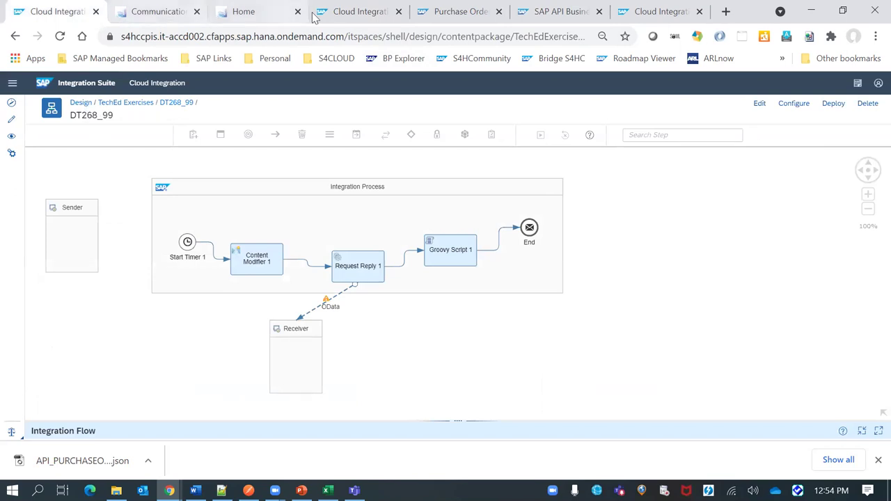
Go from the Purchase Order API to the API Business Hub home page and browse its product packages.
{"action": "left_click", "coordinate": [462, 12]}
{"action": "scroll", "coordinate": [146, 179], "scroll_direction": "down", "scroll_amount": 2}
{"action": "scroll", "coordinate": [146, 180], "scroll_direction": "up", "scroll_amount": 5}
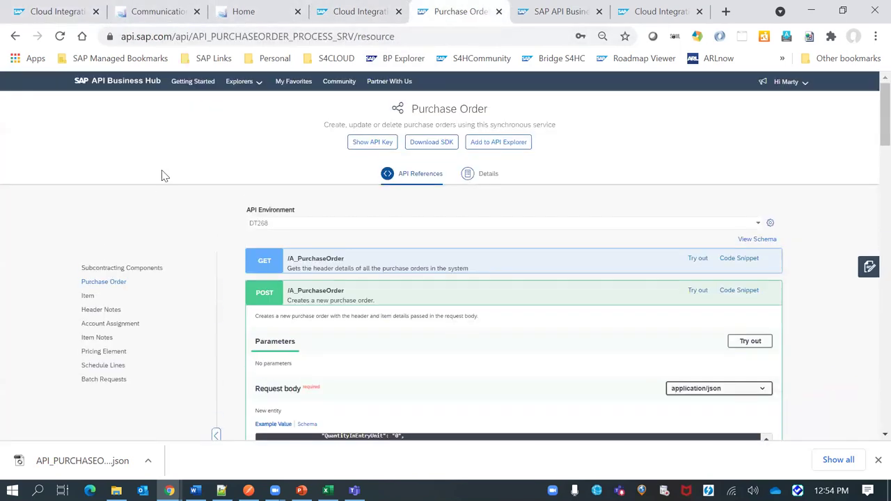
{"action": "left_click", "coordinate": [112, 82]}
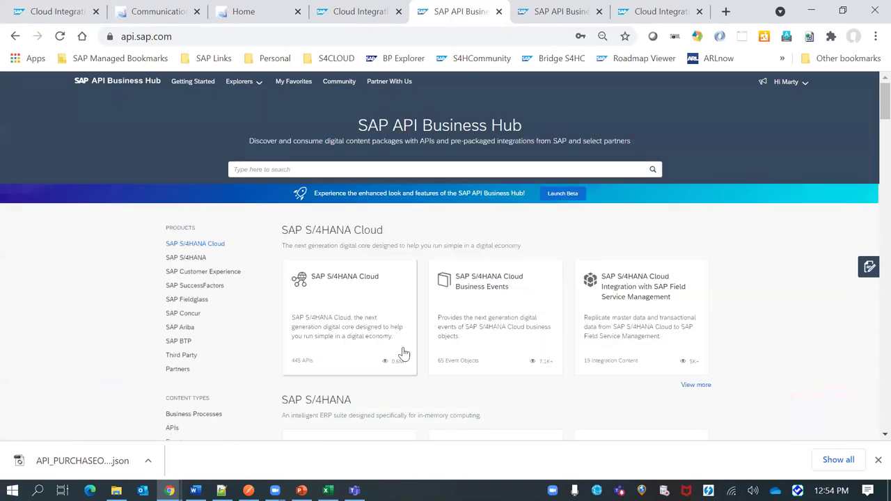
{"action": "scroll", "coordinate": [433, 351], "scroll_direction": "down", "scroll_amount": 2}
{"action": "scroll", "coordinate": [407, 354], "scroll_direction": "down", "scroll_amount": 1}
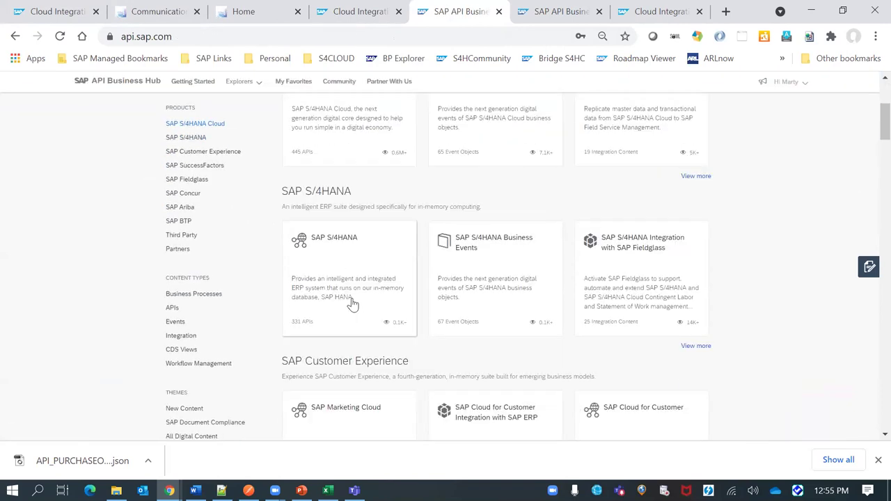
View the Accounting Document - Read (A2X) API in the SAP S/4HANA package, expand GET /A_OperationalAcctgDocItemCube, and return to the hub home page.
{"action": "left_click", "coordinate": [352, 302]}
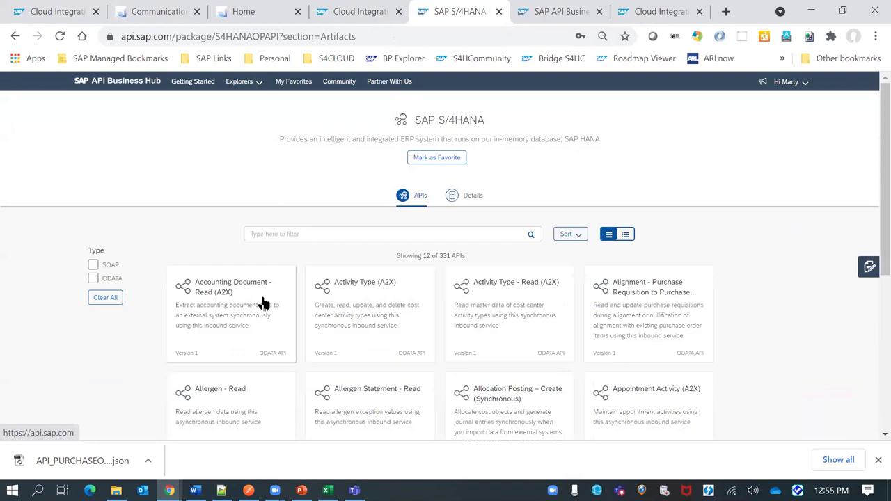
{"action": "left_click", "coordinate": [262, 303]}
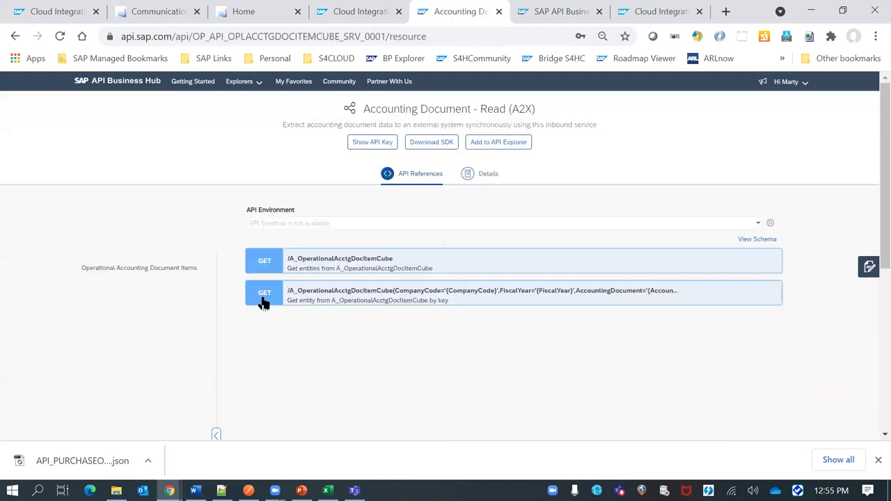
{"action": "left_click", "coordinate": [616, 274]}
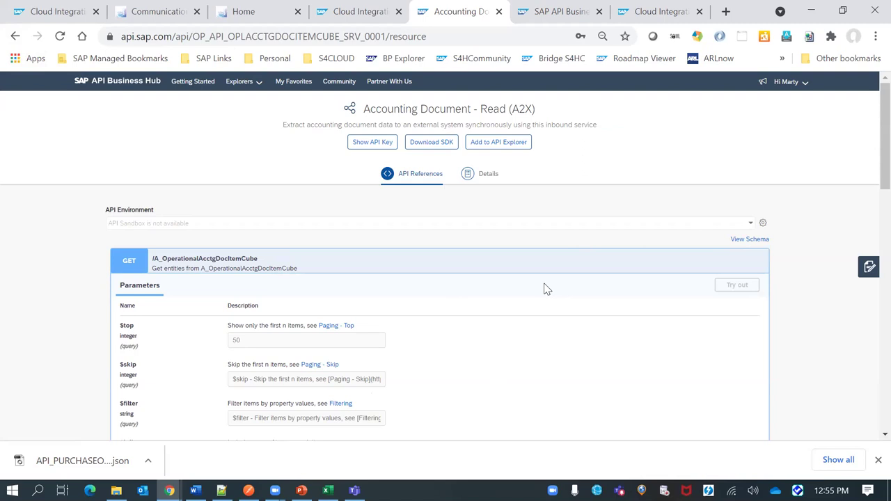
{"action": "left_click", "coordinate": [142, 91]}
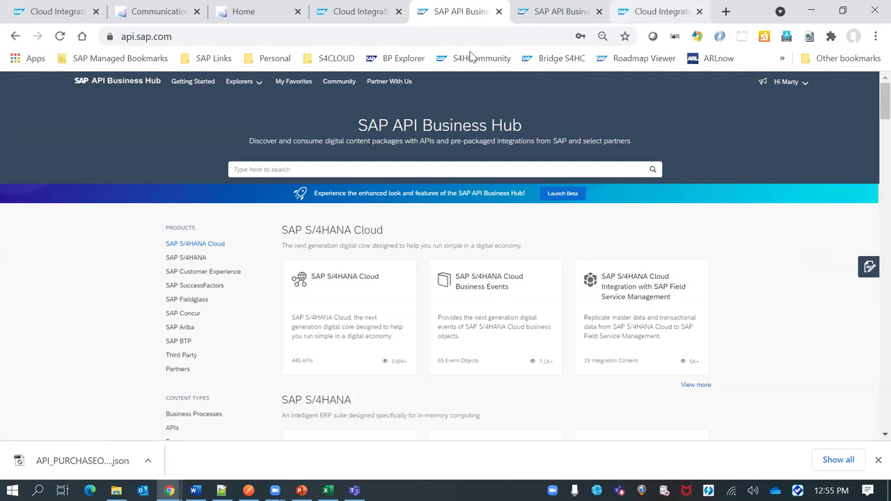
Switch to Cloud Integration monitoring and display all deployed integration content.
{"action": "left_click", "coordinate": [338, 17]}
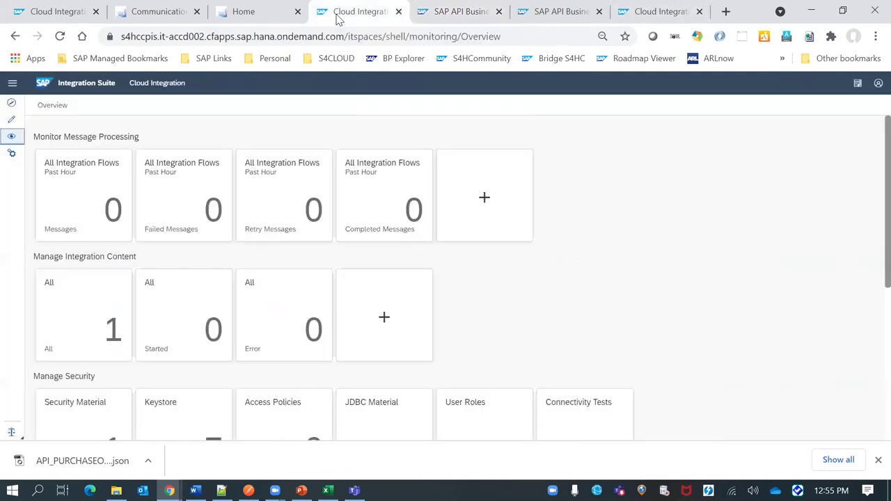
{"action": "left_click", "coordinate": [16, 138]}
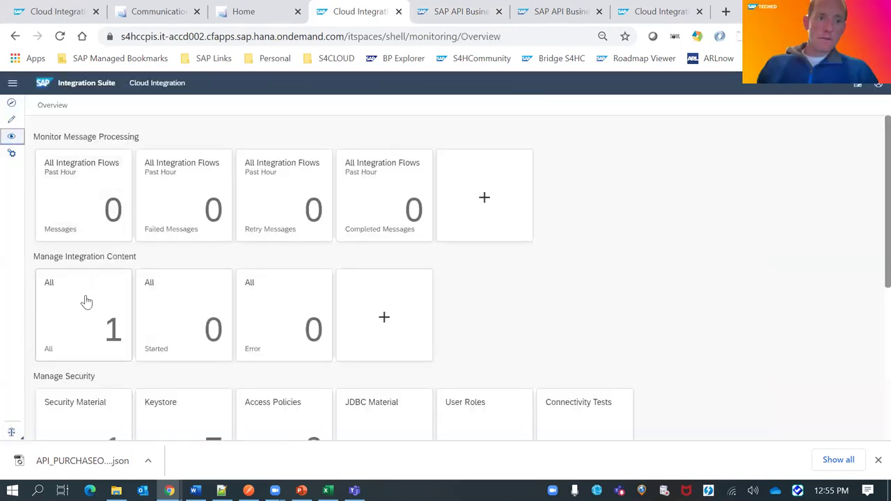
{"action": "left_click", "coordinate": [86, 302]}
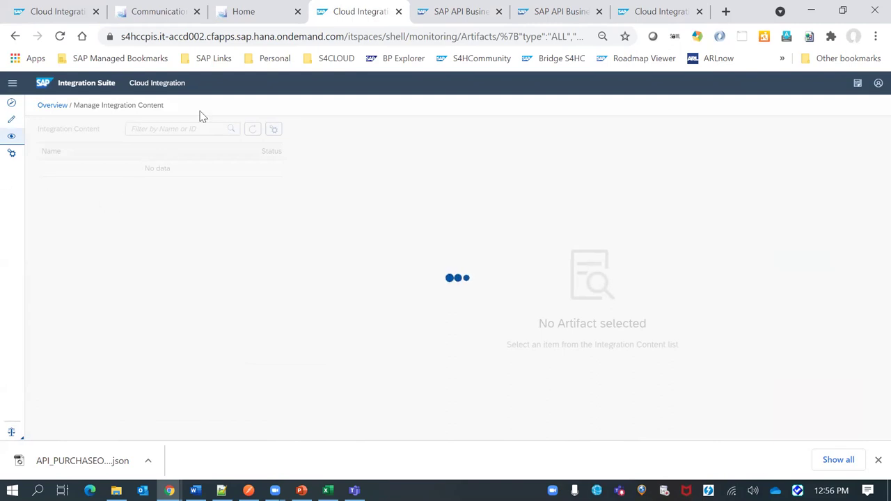
Review the SAP_COM_0053_DT268 communication arrangement with the text search closed, and return to the S/4HANA Cloud home page.
{"action": "left_click", "coordinate": [139, 9]}
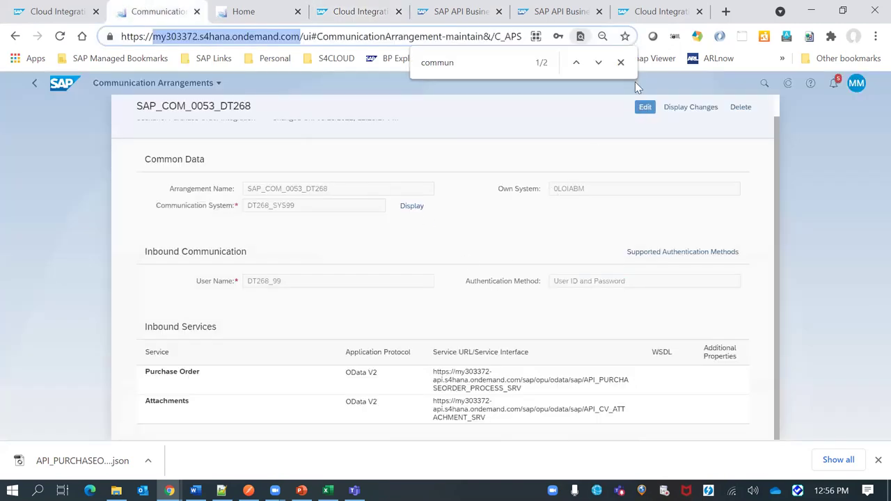
{"action": "left_click", "coordinate": [621, 62]}
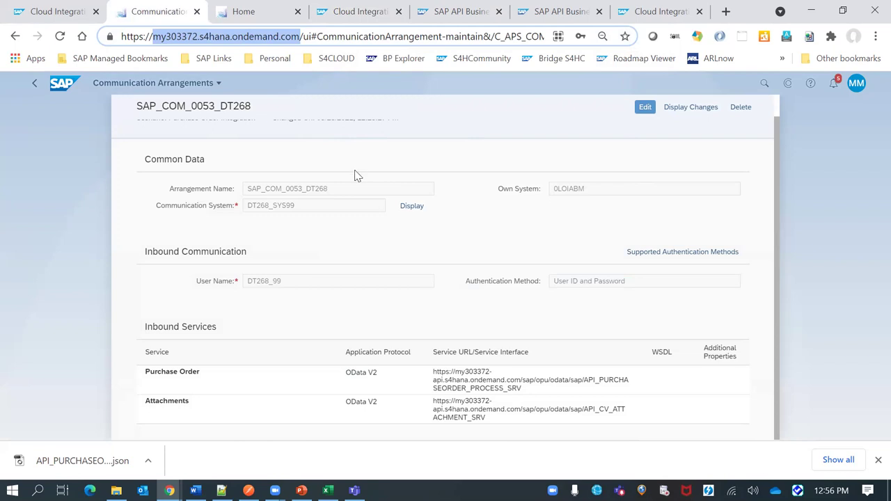
{"action": "scroll", "coordinate": [361, 182], "scroll_direction": "up", "scroll_amount": 1}
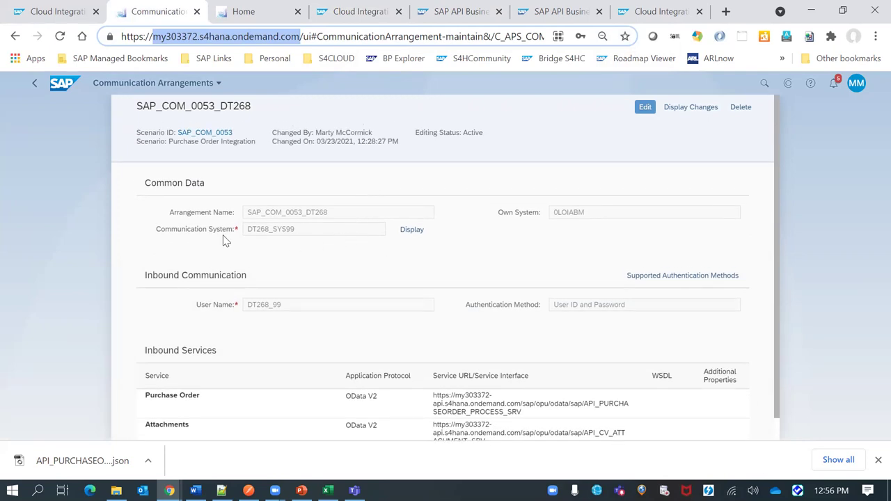
{"action": "left_click", "coordinate": [59, 82]}
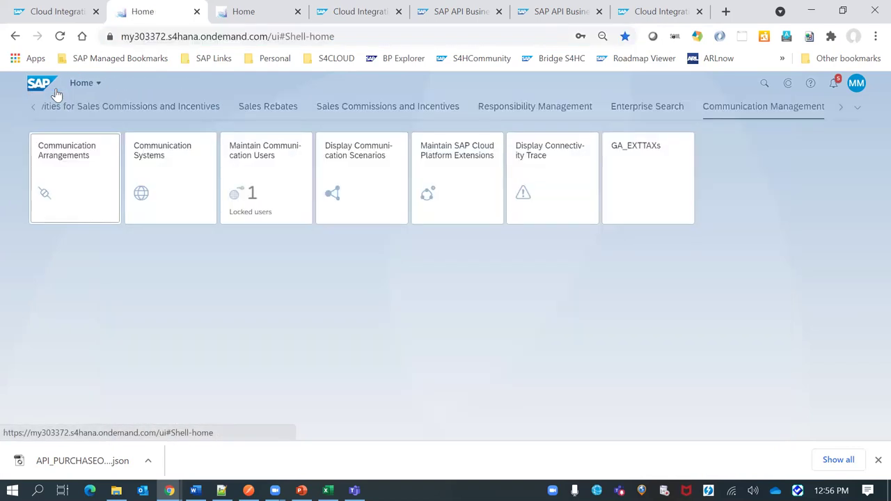
Glance at the API Business Hub and the DT268_99 flow diagram, and return to its deployment status in integration content monitoring.
{"action": "left_click", "coordinate": [479, 22]}
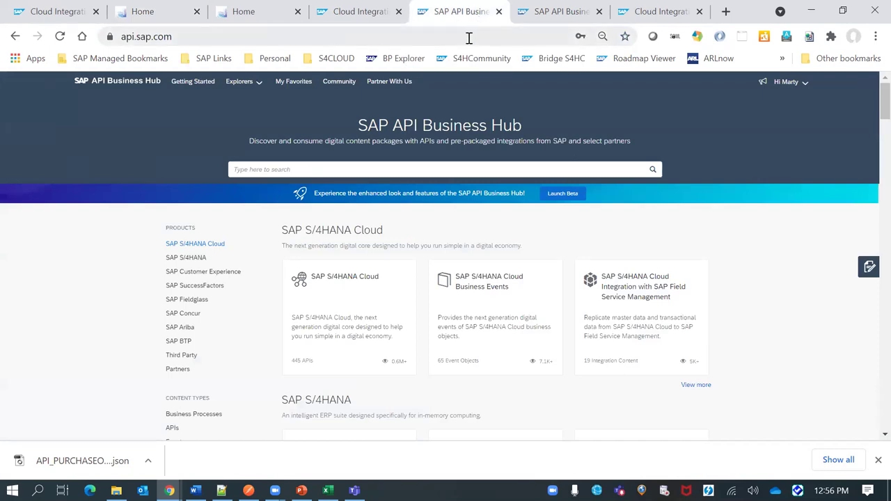
{"action": "left_click", "coordinate": [59, 11]}
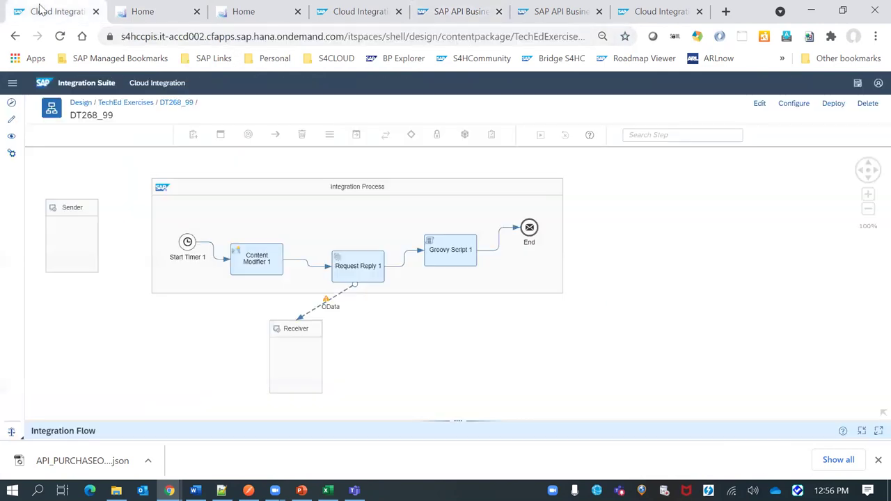
{"action": "left_click", "coordinate": [332, 7]}
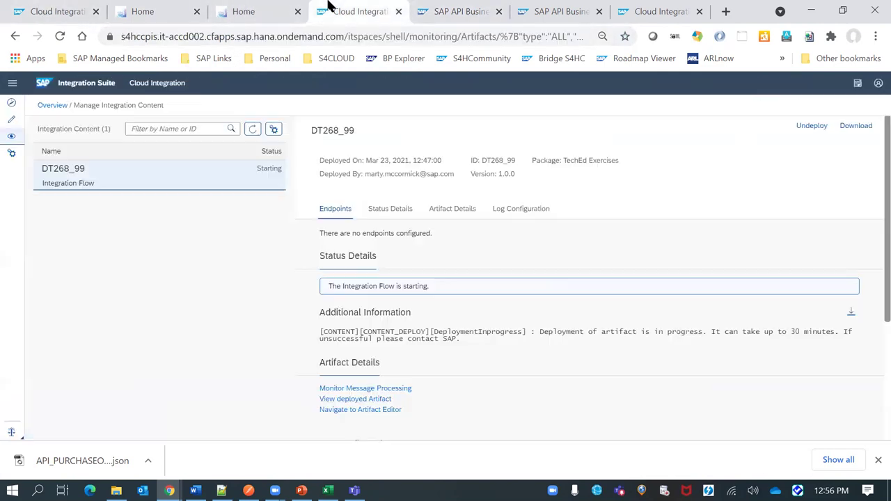
Find the SAP S/4HANA Cloud Integration with SAP Marketing Cloud package in the Discover catalog and show its artifacts.
{"action": "left_click", "coordinate": [11, 105]}
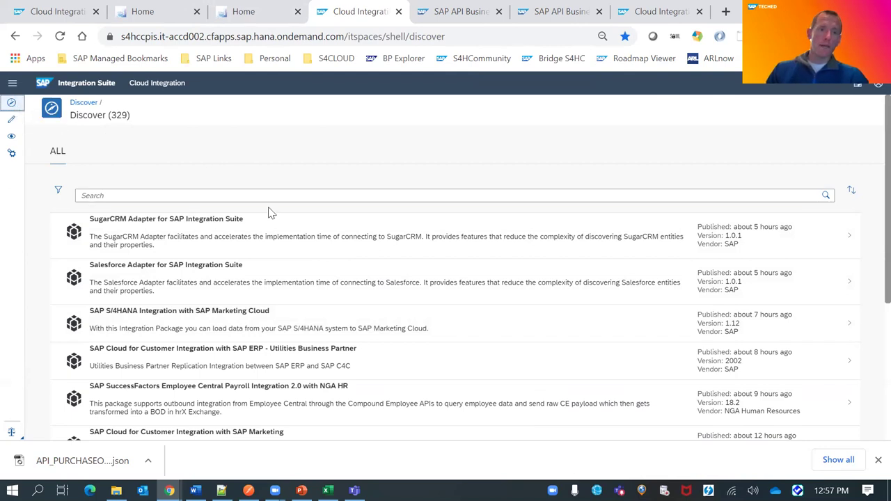
{"action": "scroll", "coordinate": [271, 212], "scroll_direction": "down", "scroll_amount": 3}
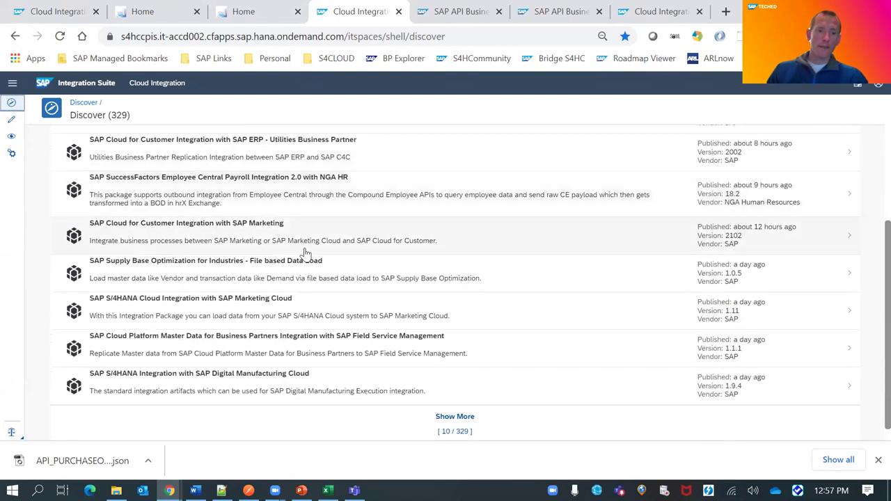
{"action": "left_click", "coordinate": [209, 306]}
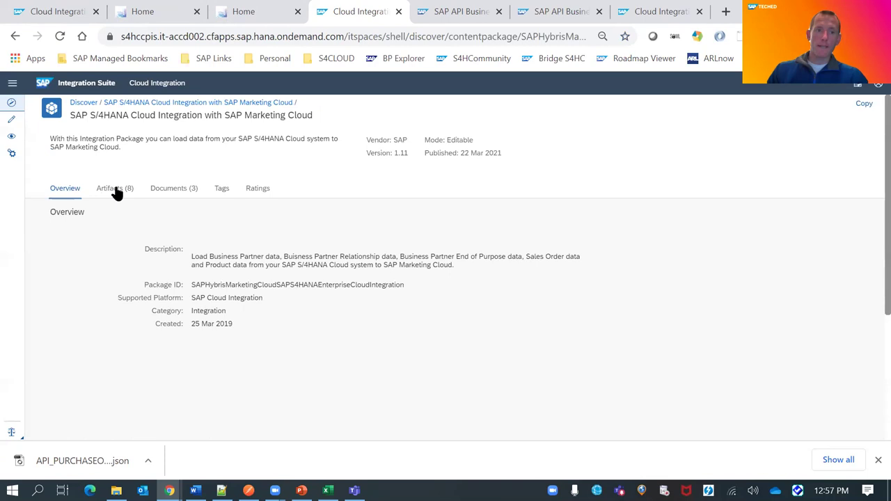
{"action": "left_click", "coordinate": [115, 190]}
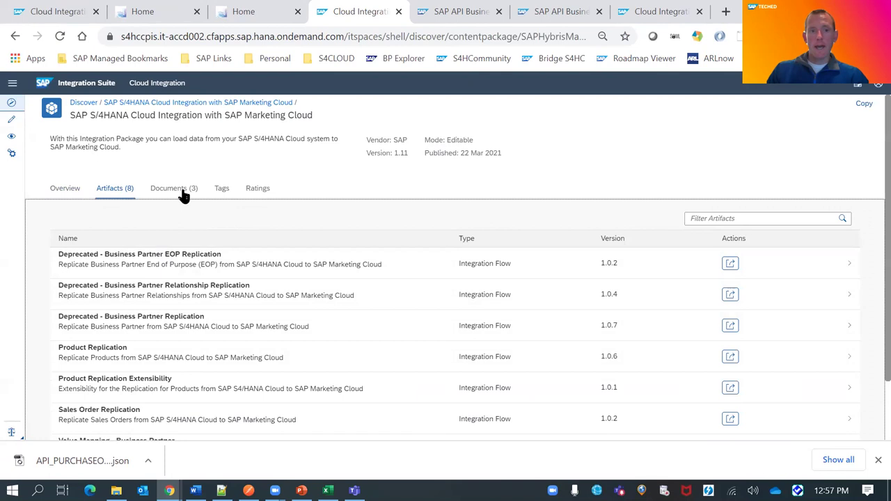
{"action": "scroll", "coordinate": [235, 320], "scroll_direction": "down", "scroll_amount": 2}
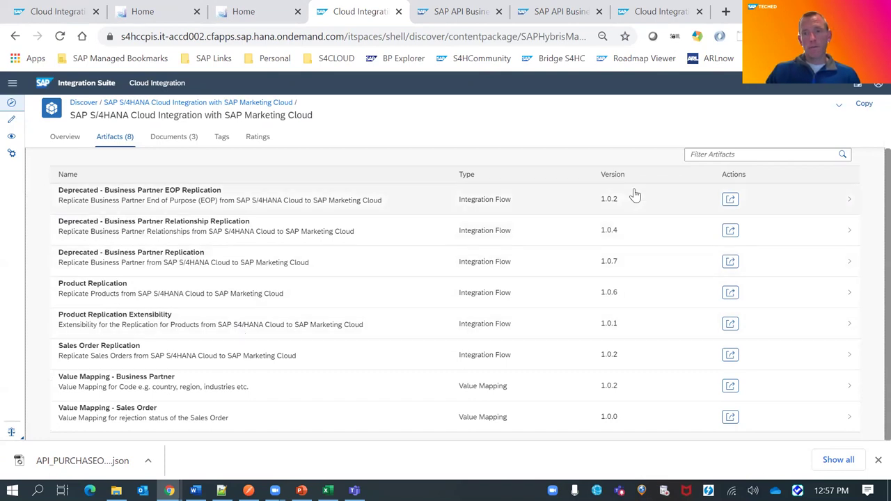
Copy the SAP Marketing Cloud integration package into the design workspace and show the artifacts of the copy.
{"action": "left_click", "coordinate": [870, 110]}
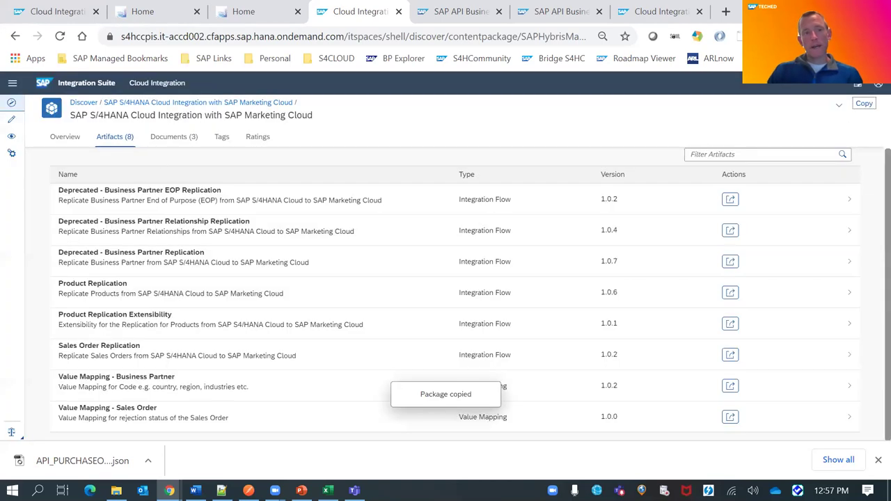
{"action": "left_click", "coordinate": [12, 121]}
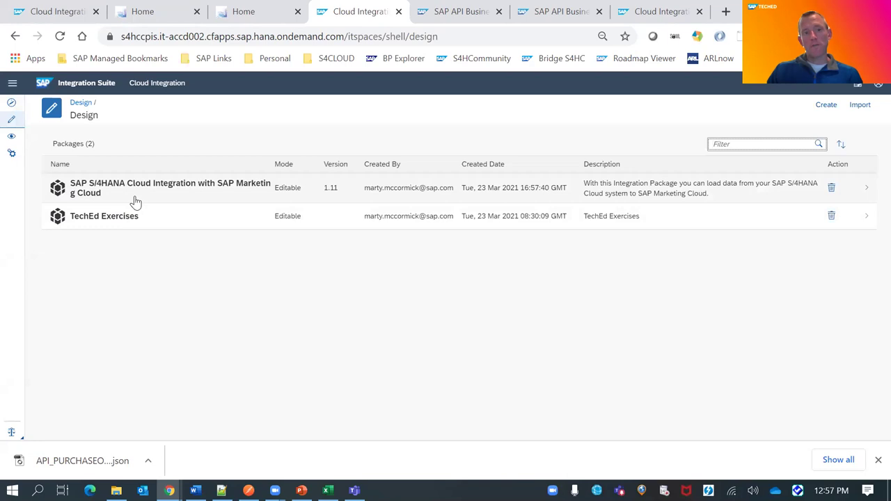
{"action": "left_click", "coordinate": [134, 199]}
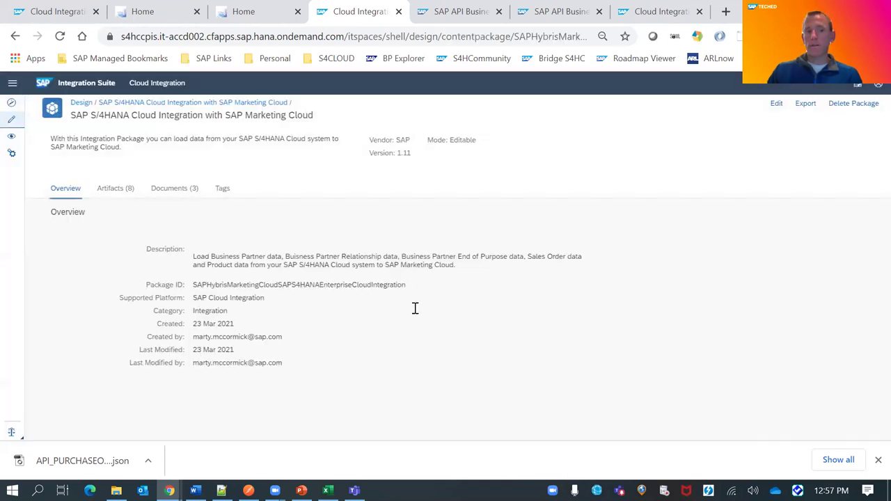
{"action": "left_click", "coordinate": [123, 193]}
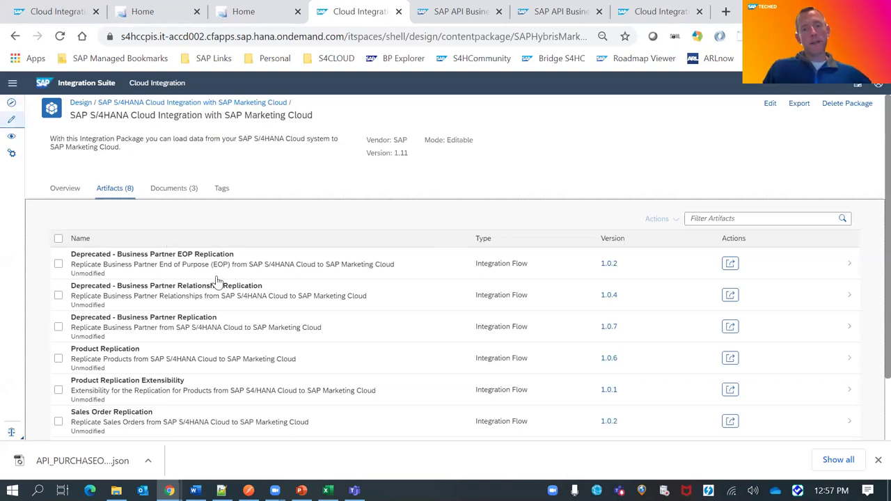
View the sender configuration of the Product Replication Extensibility artifact and close it without saving.
{"action": "scroll", "coordinate": [720, 366], "scroll_direction": "down", "scroll_amount": 1}
{"action": "left_click", "coordinate": [732, 327]}
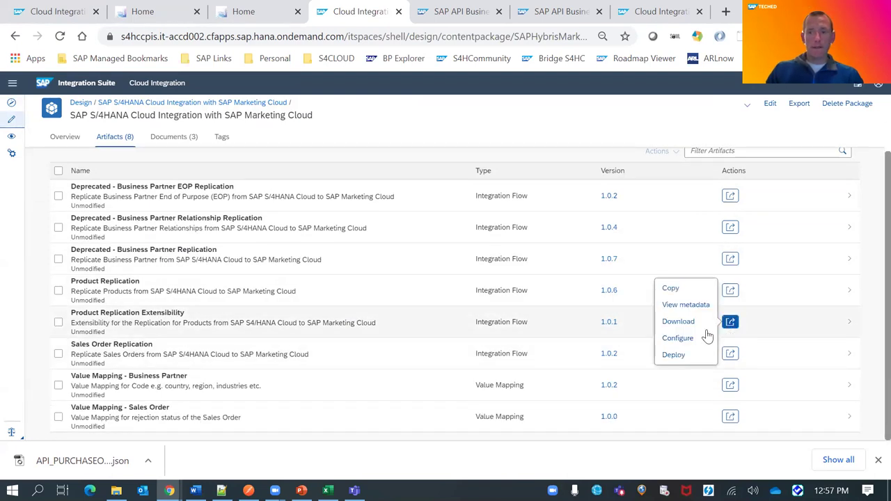
{"action": "left_click", "coordinate": [700, 341]}
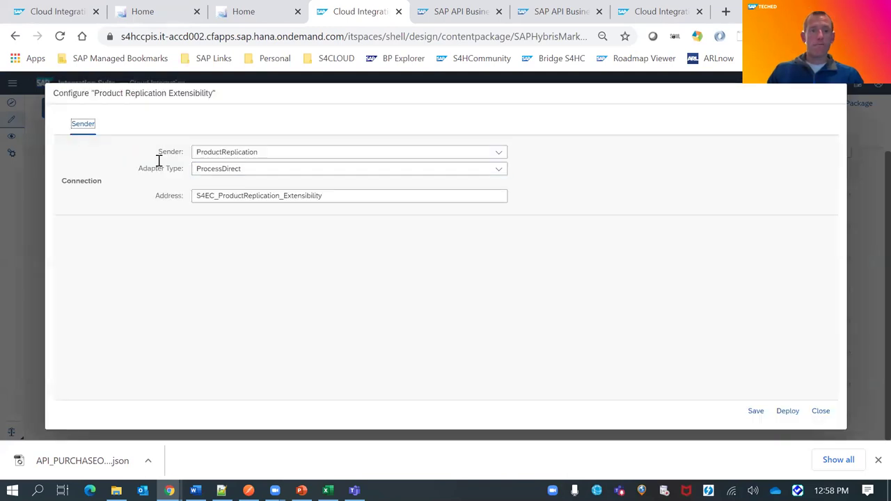
{"action": "left_click", "coordinate": [815, 411]}
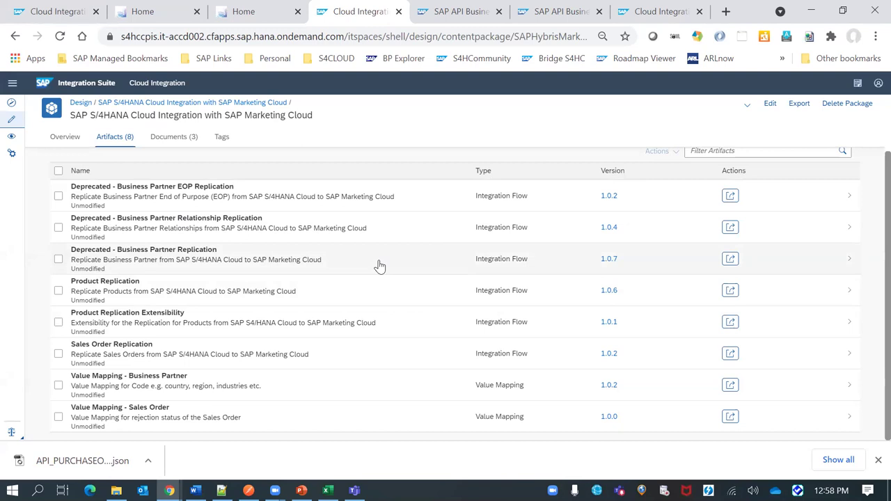
Switch to the beta API Business Hub and browse the integration flows offered for SAP S/4HANA Cloud.
{"action": "left_click", "coordinate": [445, 9]}
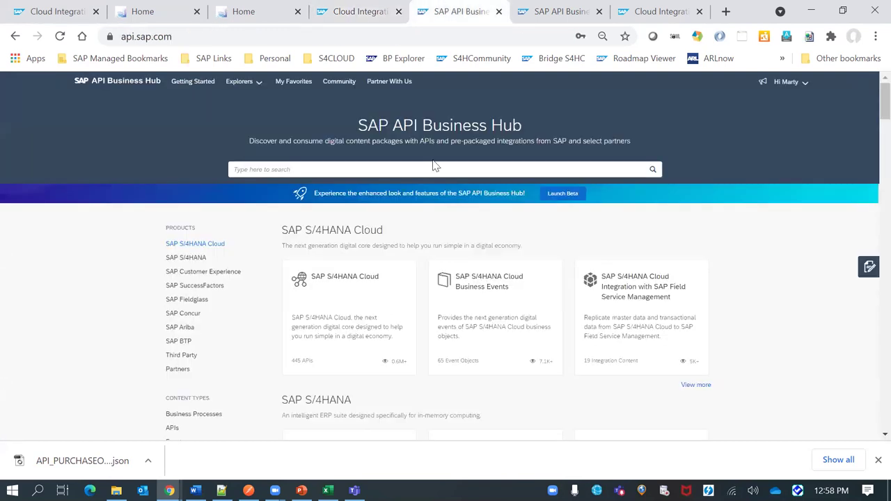
{"action": "left_click", "coordinate": [524, 9]}
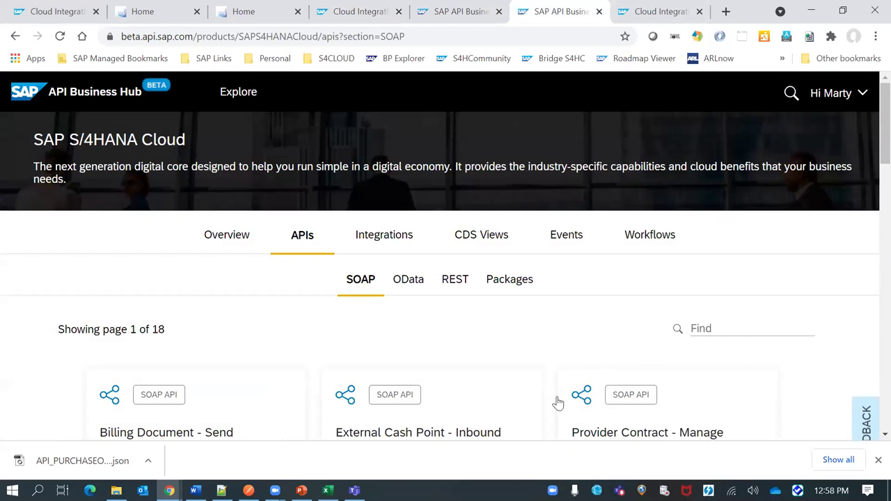
{"action": "left_click", "coordinate": [392, 242]}
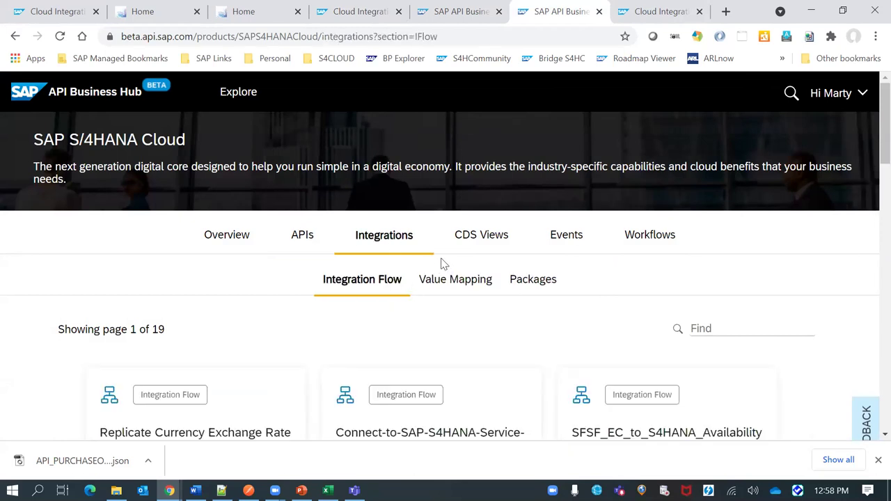
{"action": "scroll", "coordinate": [441, 263], "scroll_direction": "down", "scroll_amount": 2}
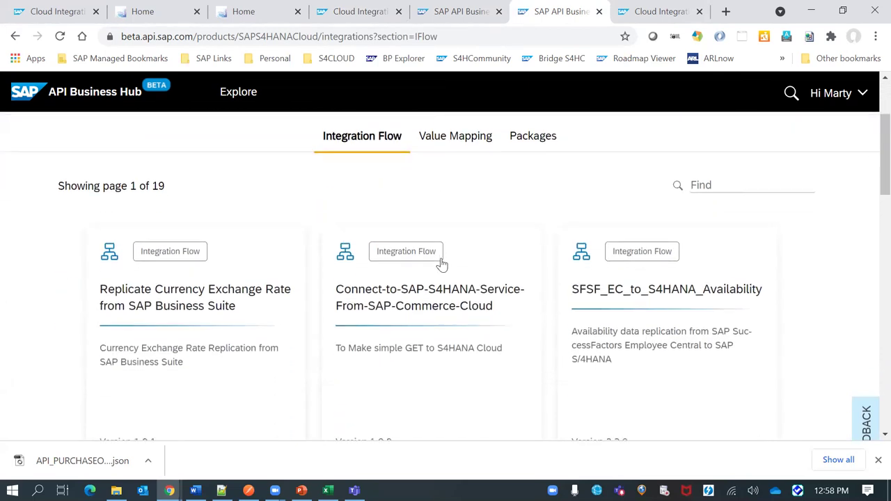
{"action": "scroll", "coordinate": [441, 263], "scroll_direction": "down", "scroll_amount": 1}
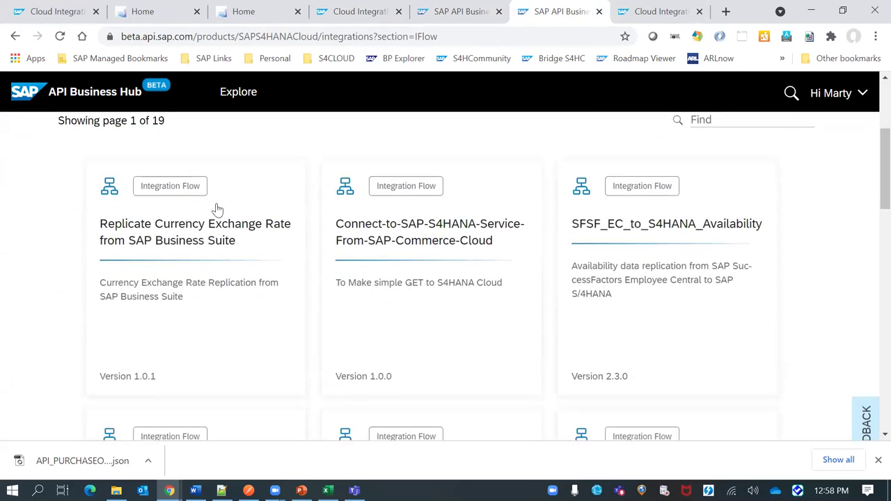
{"action": "scroll", "coordinate": [422, 197], "scroll_direction": "down", "scroll_amount": 2}
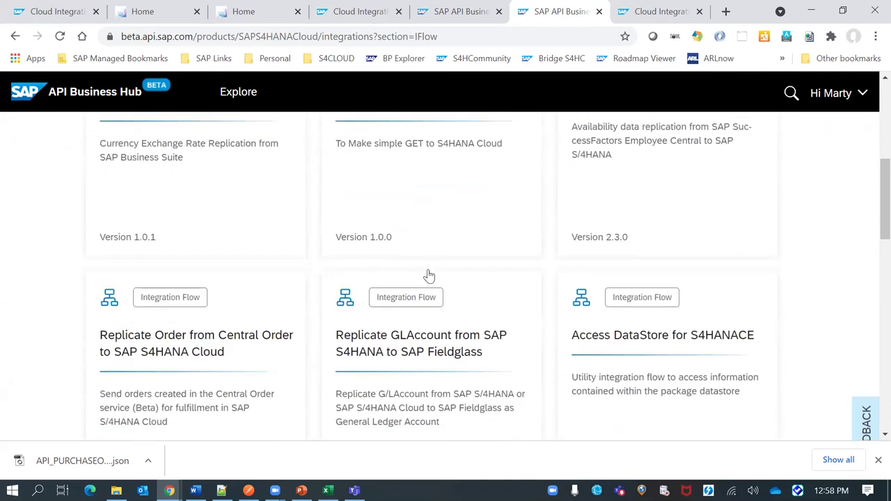
Open the Replicate GLAccount from SAP S4HANA to SAP Fieldglass flow and examine its diagram with the overview details collapsed.
{"action": "left_click", "coordinate": [412, 300]}
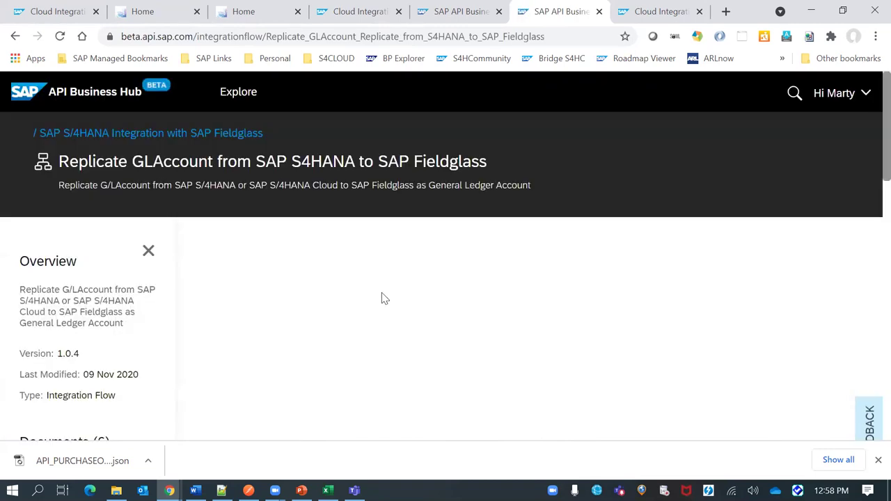
{"action": "scroll", "coordinate": [382, 298], "scroll_direction": "down", "scroll_amount": 4}
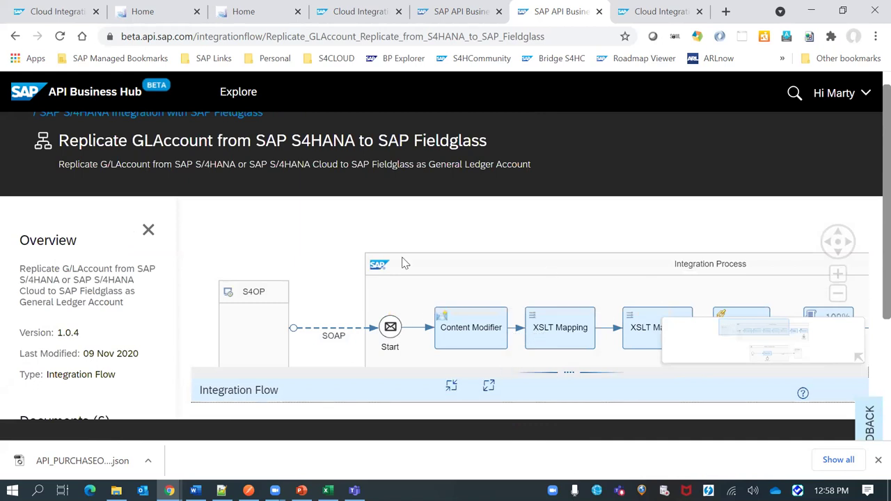
{"action": "left_click", "coordinate": [140, 232]}
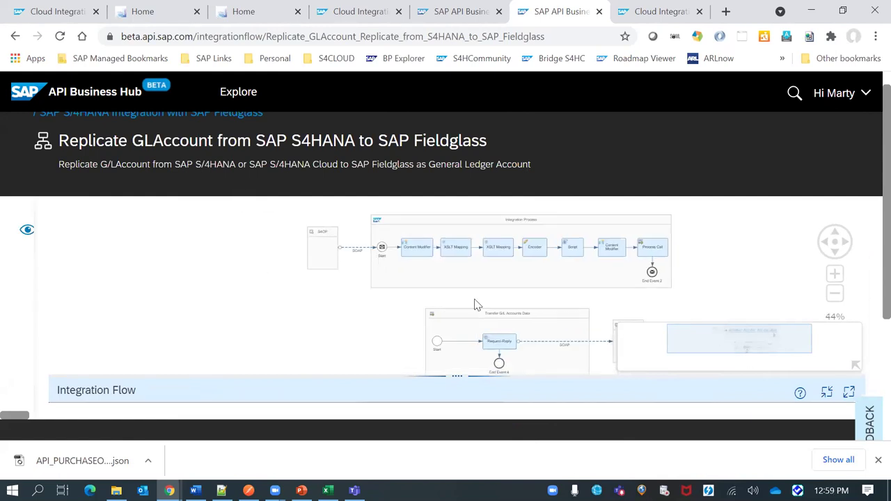
Look over the Replicate GLAccount flow page and expand the overview details beside its diagram.
{"action": "scroll", "coordinate": [873, 396], "scroll_direction": "down", "scroll_amount": 2}
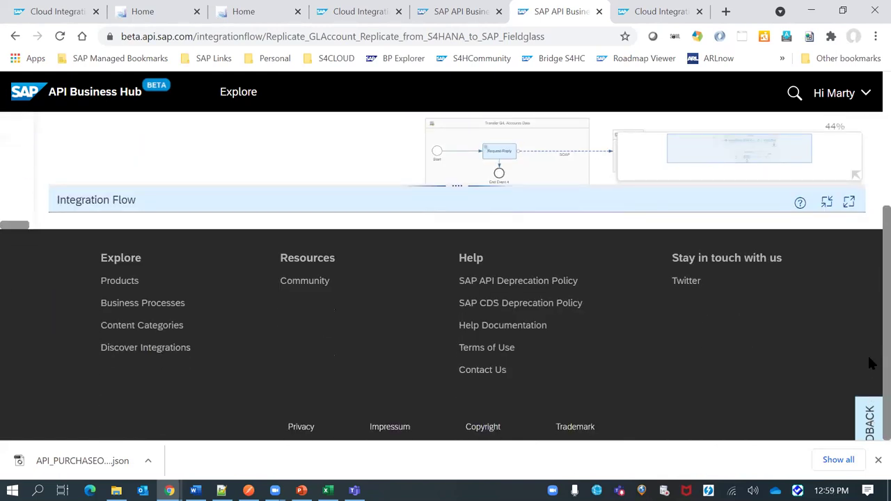
{"action": "scroll", "coordinate": [870, 360], "scroll_direction": "up", "scroll_amount": 2}
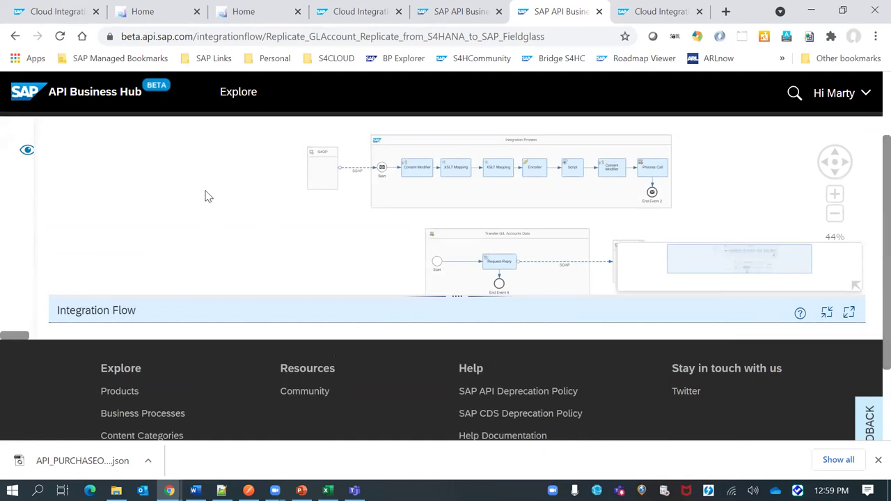
{"action": "scroll", "coordinate": [212, 193], "scroll_direction": "up", "scroll_amount": 1}
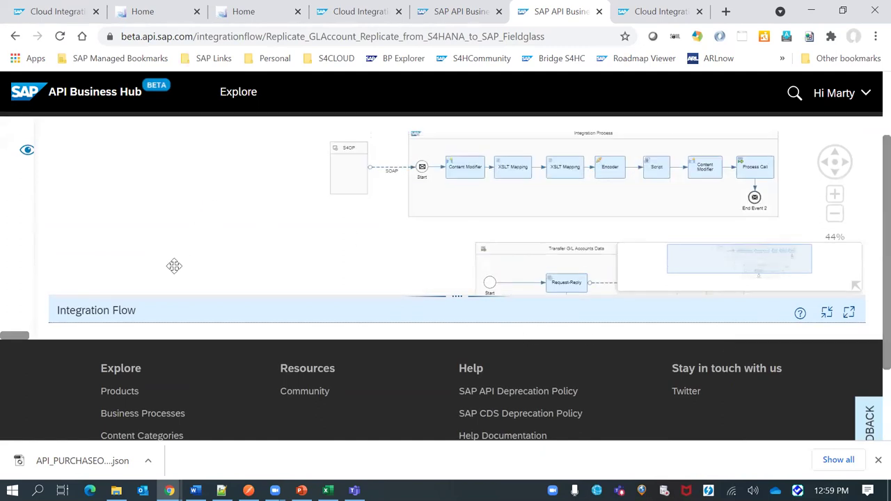
{"action": "left_click", "coordinate": [28, 153]}
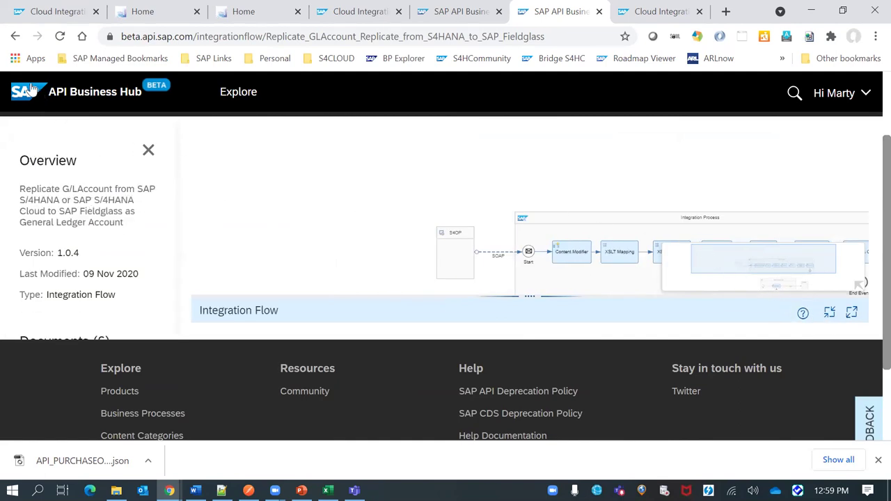
Go back to the SAP S/4HANA Cloud integrations and browse the integration packages offered there.
{"action": "left_click", "coordinate": [13, 36]}
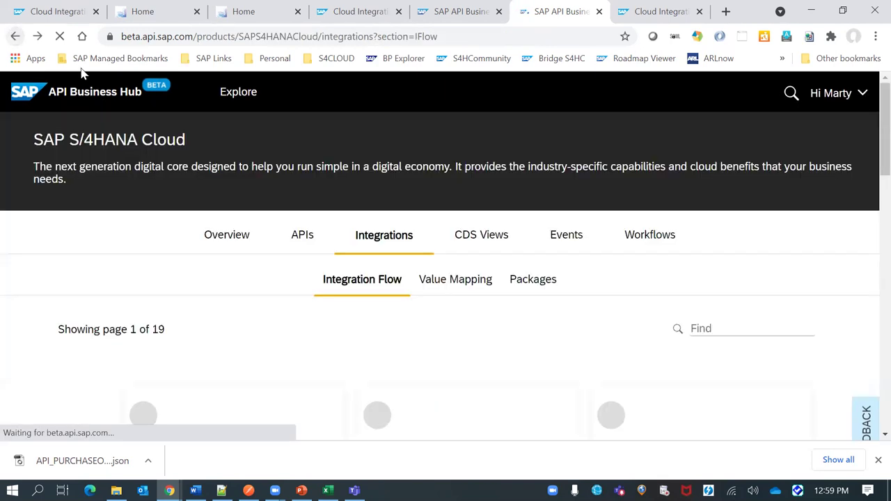
{"action": "scroll", "coordinate": [541, 284], "scroll_direction": "down", "scroll_amount": 2}
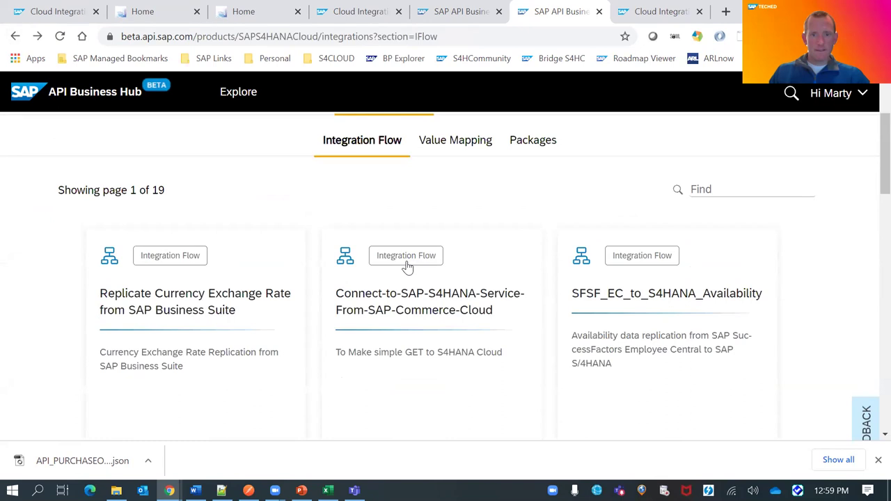
{"action": "left_click", "coordinate": [540, 141]}
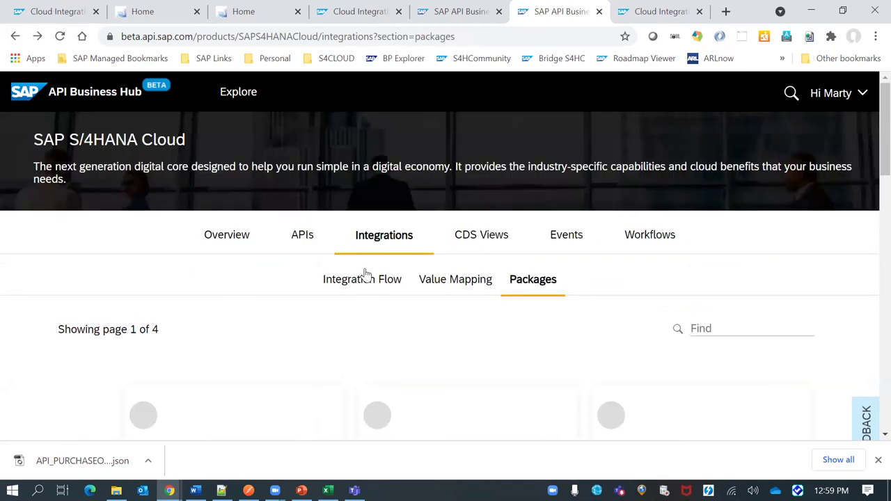
{"action": "scroll", "coordinate": [366, 270], "scroll_direction": "down", "scroll_amount": 3}
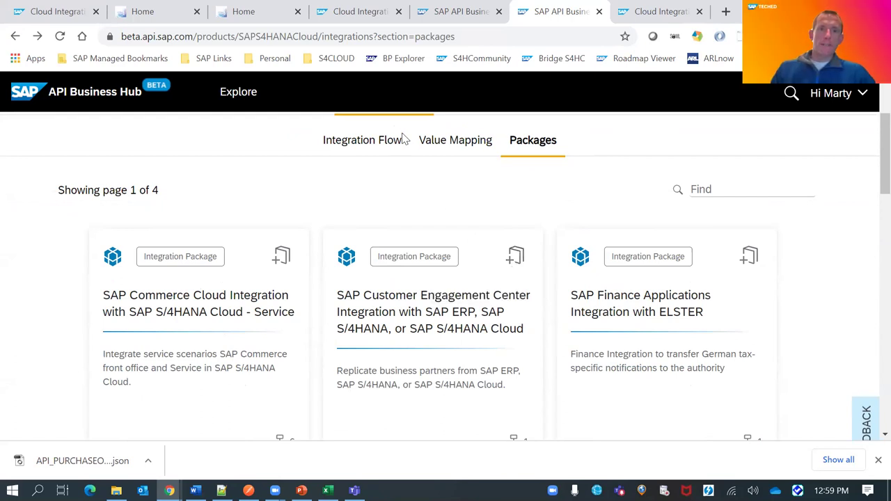
View the classic API Business Hub start page and return to the home page of the beta hub.
{"action": "left_click", "coordinate": [439, 19]}
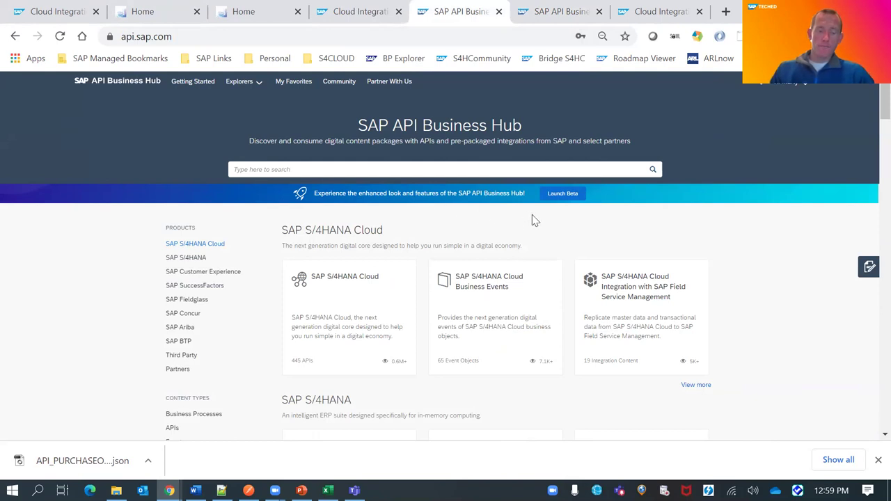
{"action": "left_click", "coordinate": [528, 15]}
{"action": "scroll", "coordinate": [320, 223], "scroll_direction": "up", "scroll_amount": 2}
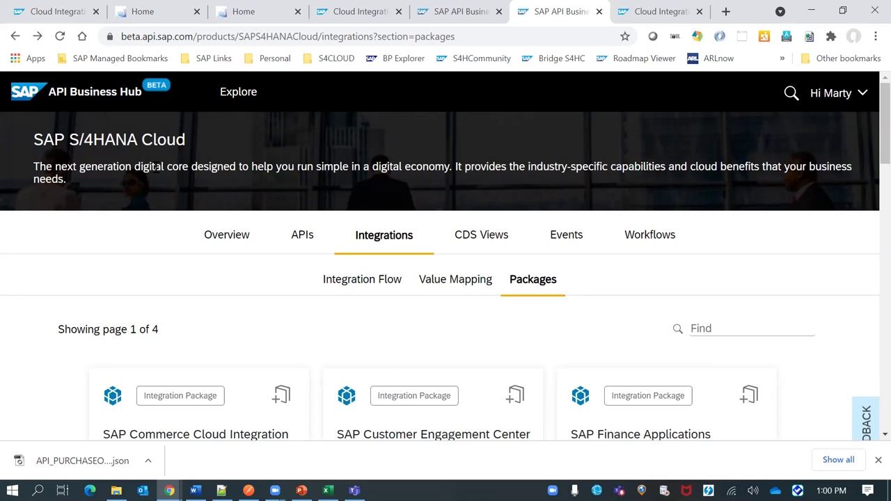
{"action": "left_click", "coordinate": [23, 96]}
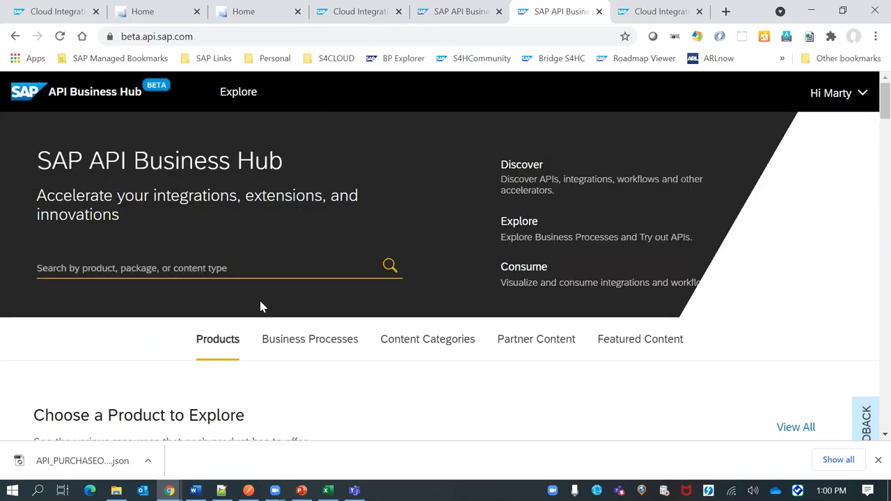
Look through the products on the beta hub's home page and dismiss the browser's downloads bar.
{"action": "scroll", "coordinate": [401, 268], "scroll_direction": "down", "scroll_amount": 5}
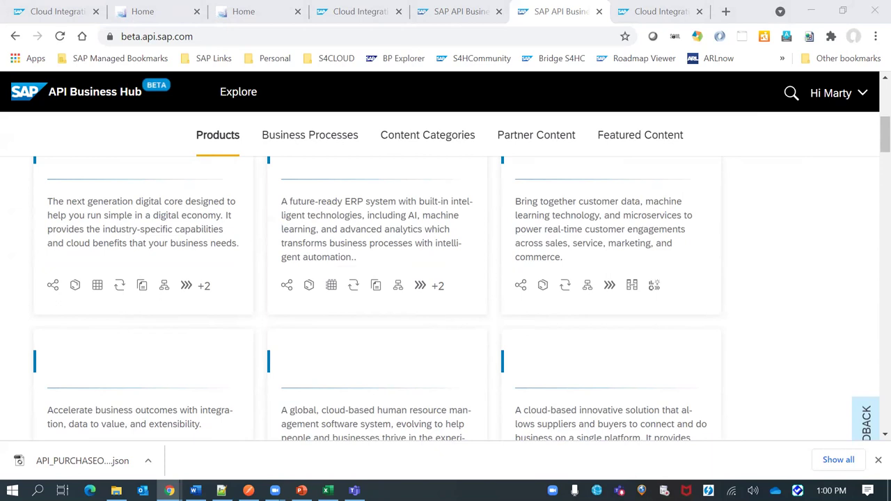
{"action": "left_click", "coordinate": [872, 462]}
{"action": "left_click", "coordinate": [878, 461]}
{"action": "scroll", "coordinate": [398, 255], "scroll_direction": "down", "scroll_amount": 7}
{"action": "scroll", "coordinate": [399, 252], "scroll_direction": "up", "scroll_amount": 4}
{"action": "scroll", "coordinate": [399, 250], "scroll_direction": "up", "scroll_amount": 5}
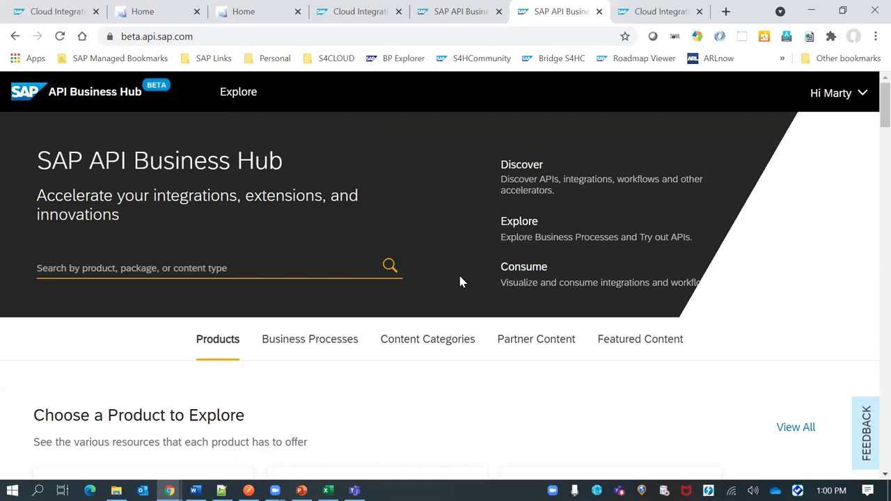
{"action": "mouse_move", "coordinate": [275, 490]}
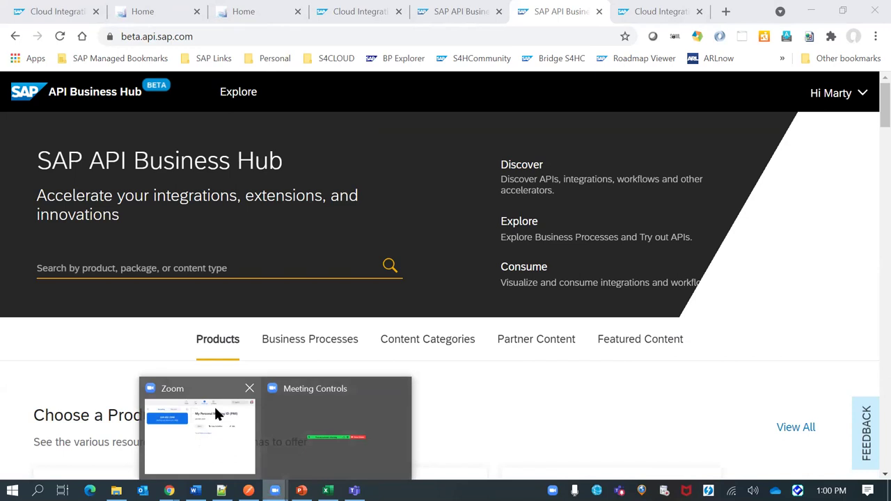
{"action": "left_click", "coordinate": [432, 94]}
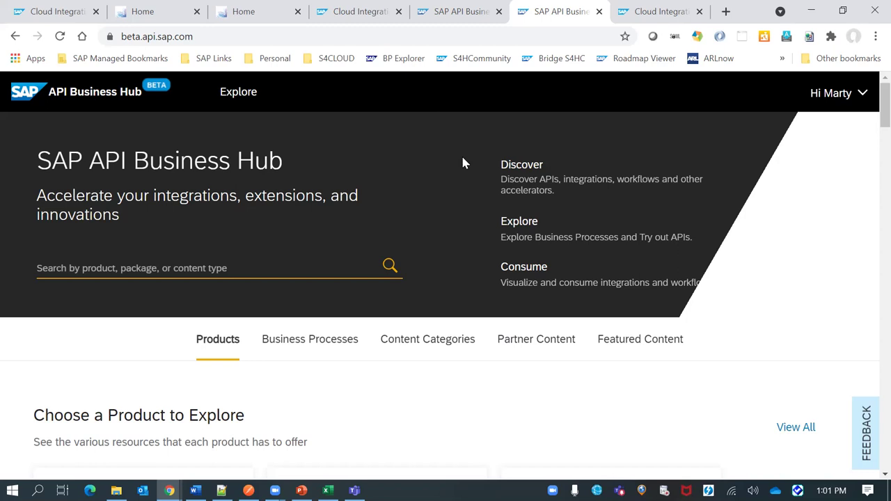
Switch to Cloud Integration monitoring and view the error details of the failed messages from the past hour.
{"action": "left_click", "coordinate": [331, 10]}
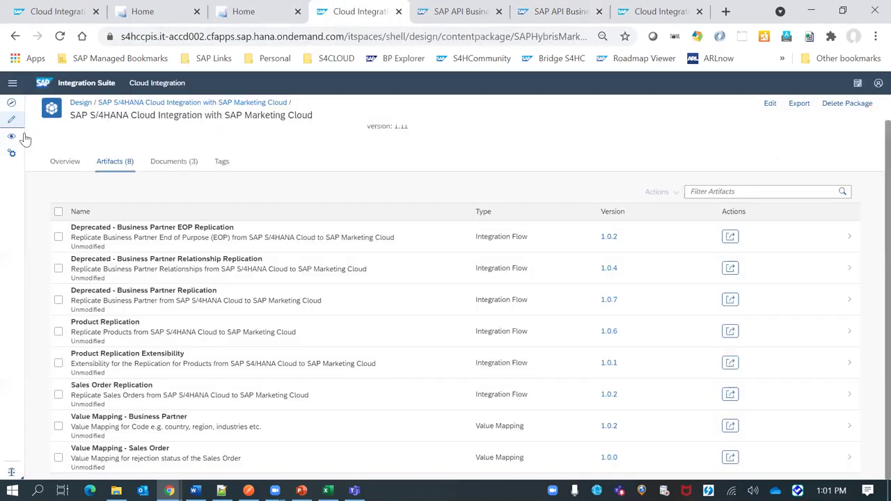
{"action": "left_click", "coordinate": [16, 140]}
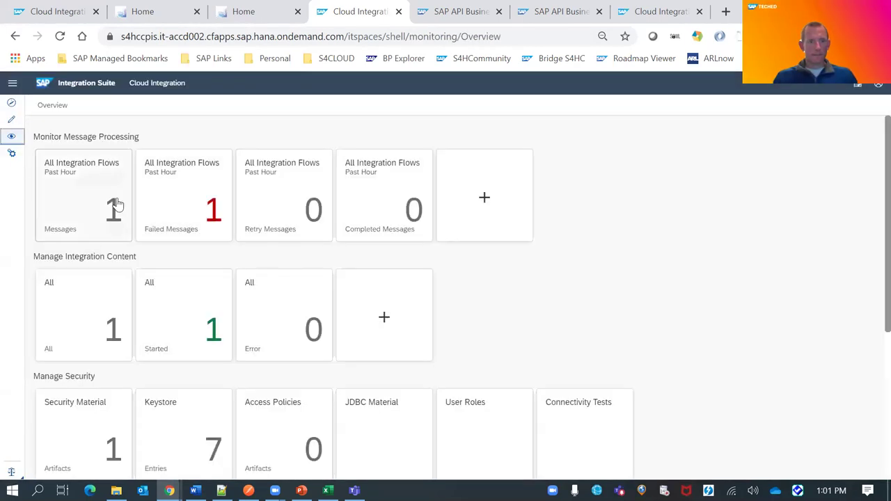
{"action": "left_click", "coordinate": [193, 209]}
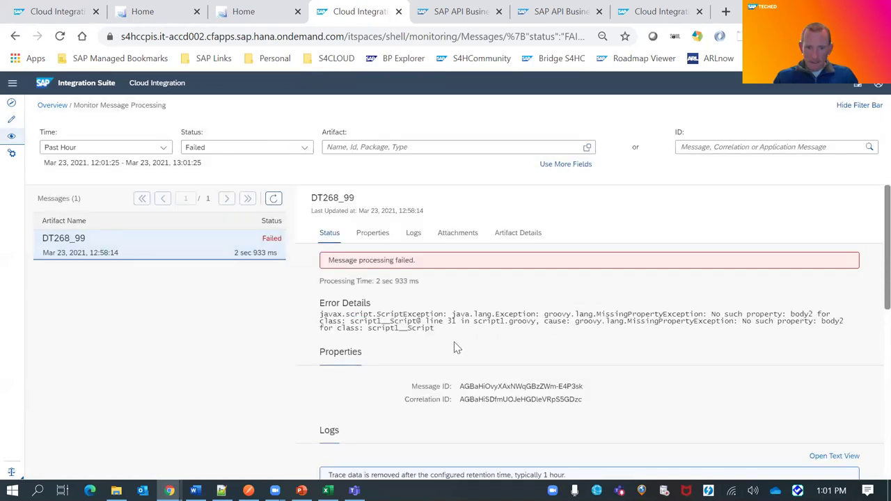
Open the DT268_99 integration flow from the TechEd Exercises package in edit mode.
{"action": "left_click", "coordinate": [17, 124]}
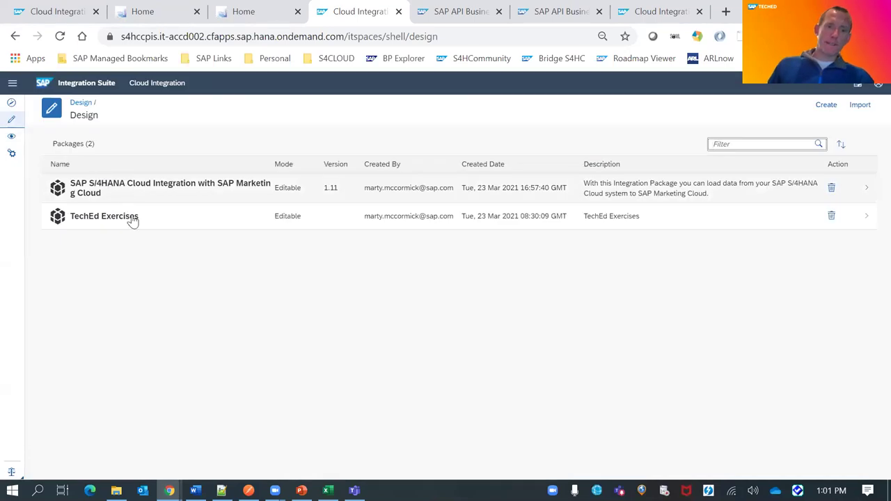
{"action": "left_click", "coordinate": [133, 221]}
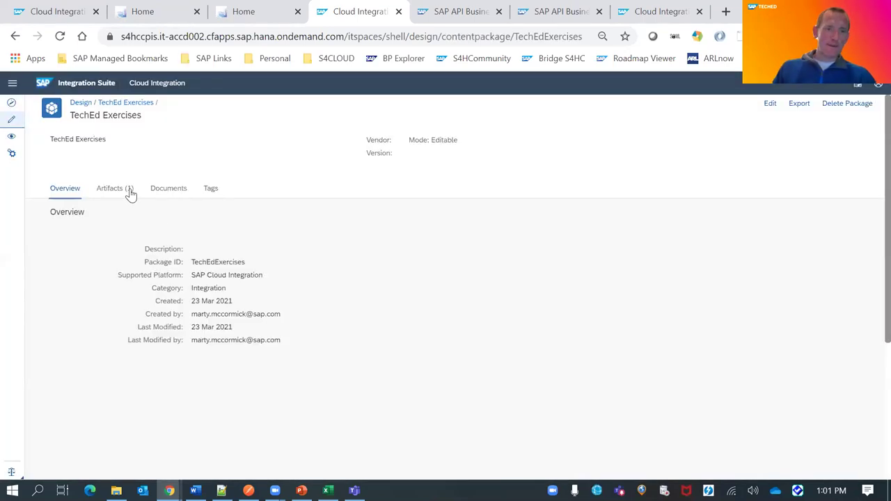
{"action": "left_click", "coordinate": [132, 192]}
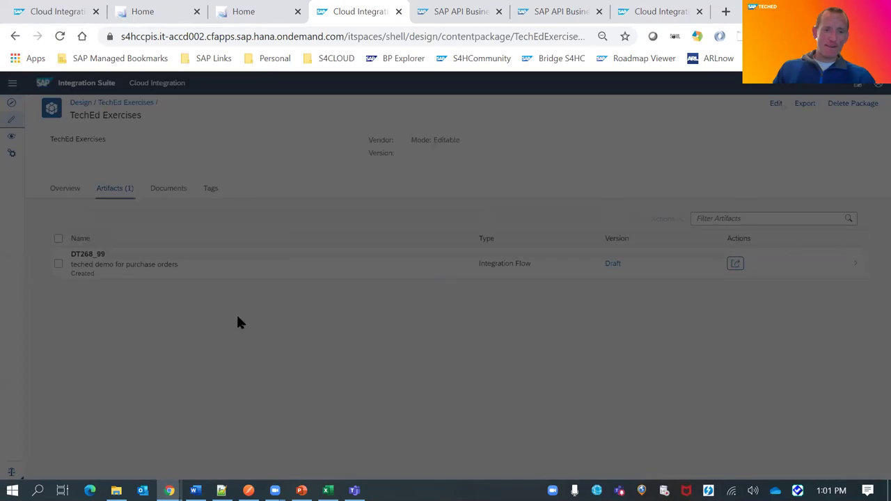
{"action": "left_click", "coordinate": [277, 265]}
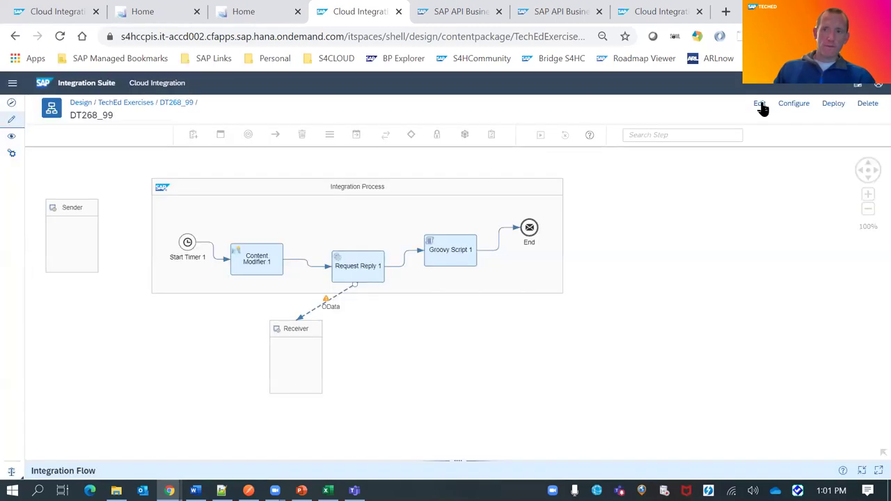
{"action": "left_click", "coordinate": [761, 103]}
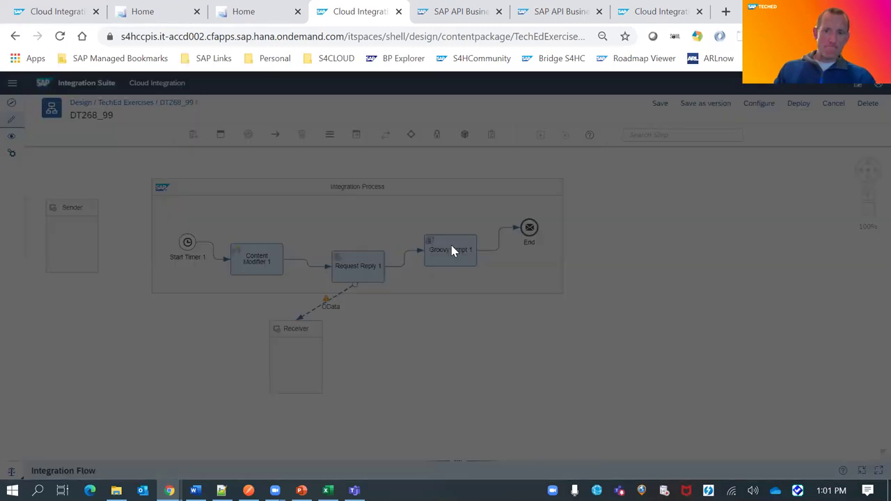
Open the script1.groovy file used by the Groovy Script 1 step.
{"action": "left_click", "coordinate": [451, 249]}
{"action": "left_click_drag", "start_coordinate": [389, 446], "coordinate": [389, 319]}
{"action": "left_click", "coordinate": [113, 348]}
{"action": "left_click", "coordinate": [203, 381]}
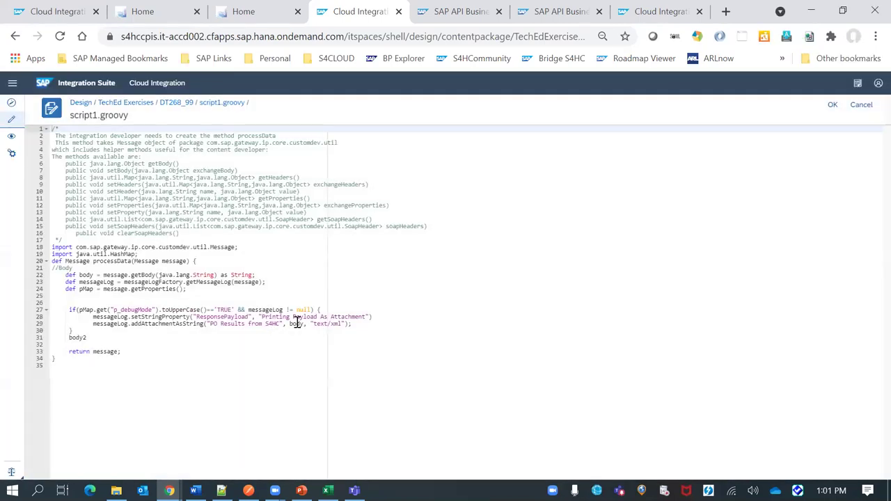
Find the stray body2 statement in script1.groovy, delete its line and accept the script change.
{"action": "left_click", "coordinate": [278, 237]}
{"action": "key", "text": "ctrl+f"}
{"action": "type", "text": "body1"}
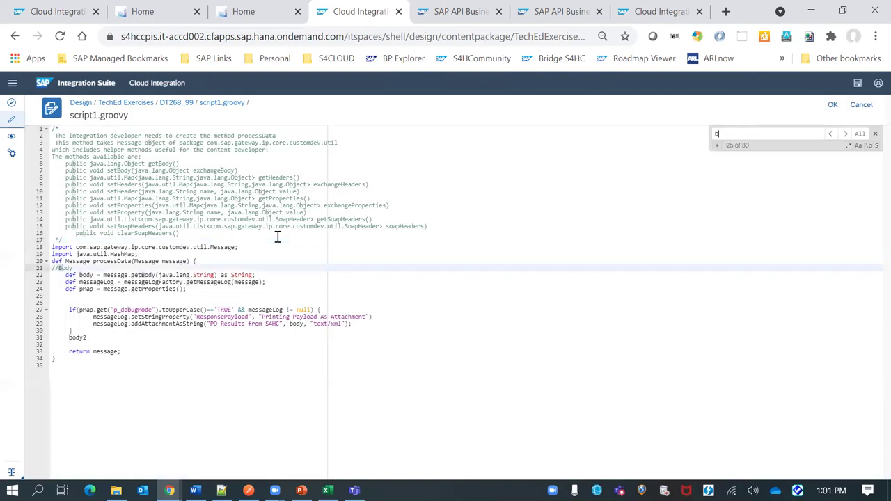
{"action": "key", "text": "BackSpace"}
{"action": "type", "text": "2"}
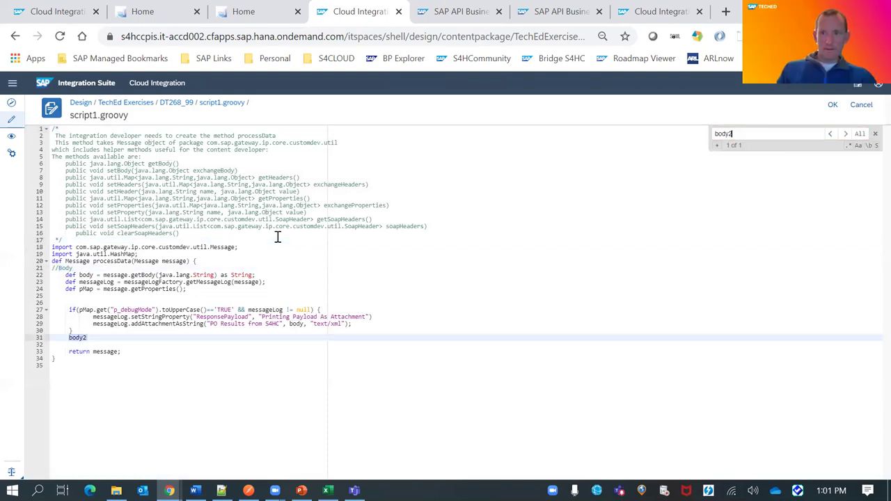
{"action": "key", "text": "Escape"}
{"action": "key", "text": "Home"}
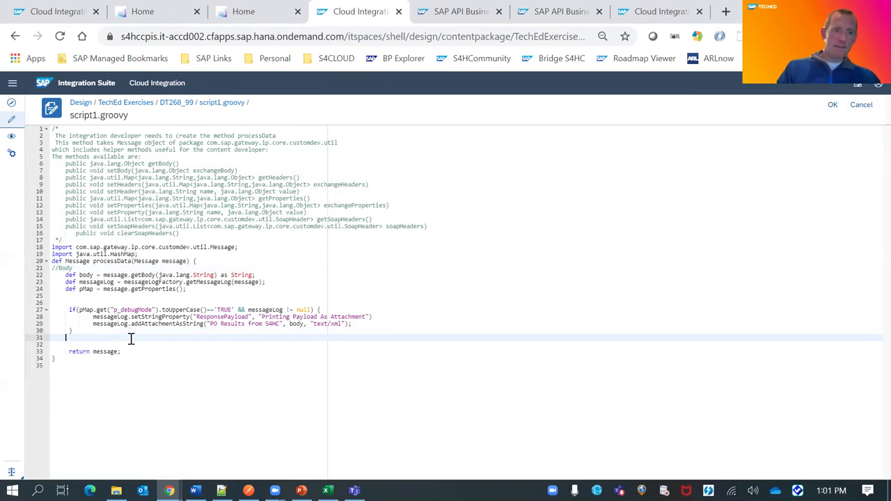
{"action": "key", "text": "shift+End"}
{"action": "key", "text": "BackSpace"}
{"action": "key", "text": "BackSpace"}
{"action": "key", "text": "BackSpace"}
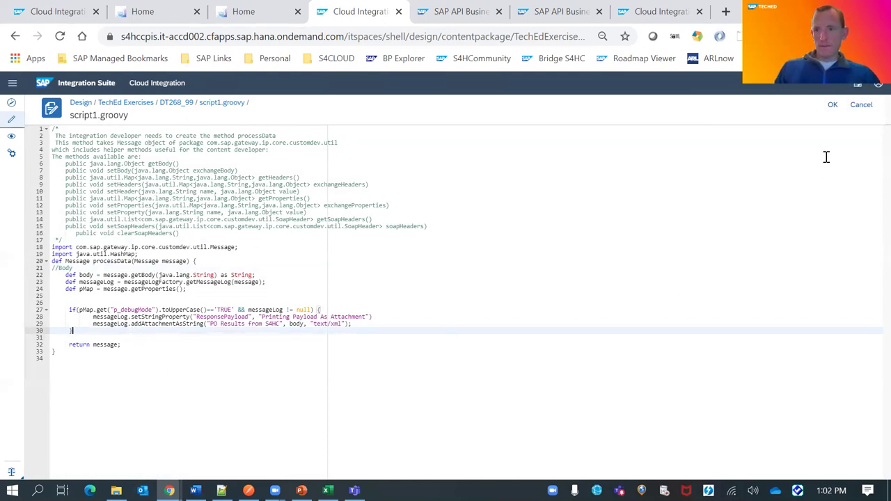
{"action": "left_click", "coordinate": [833, 104]}
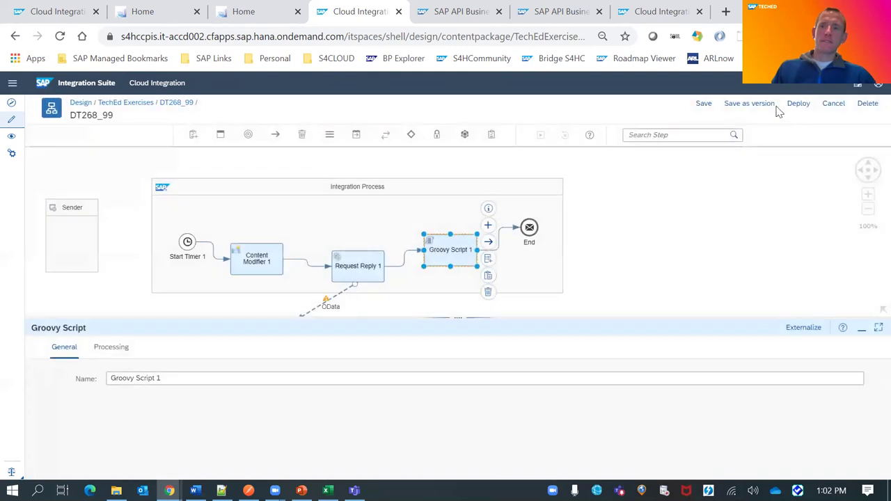
Save the DT268_99 integration flow and deploy it, acknowledging the deployment notice.
{"action": "left_click", "coordinate": [704, 103]}
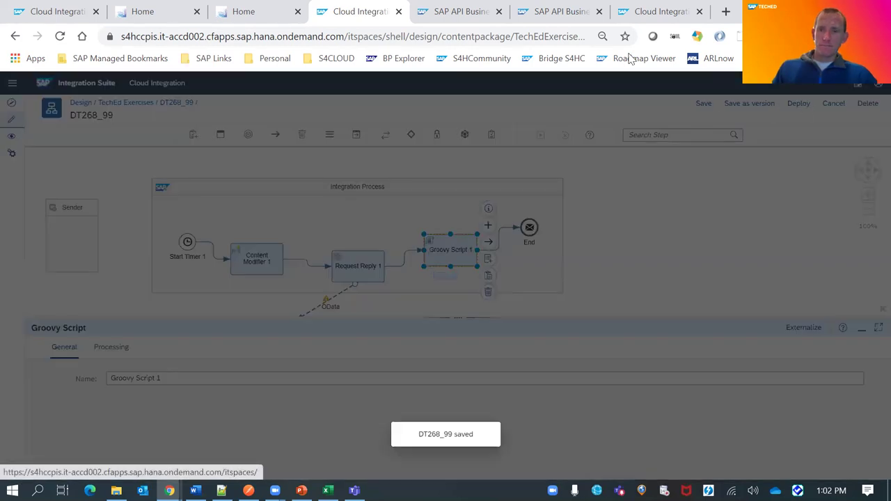
{"action": "left_click", "coordinate": [799, 103]}
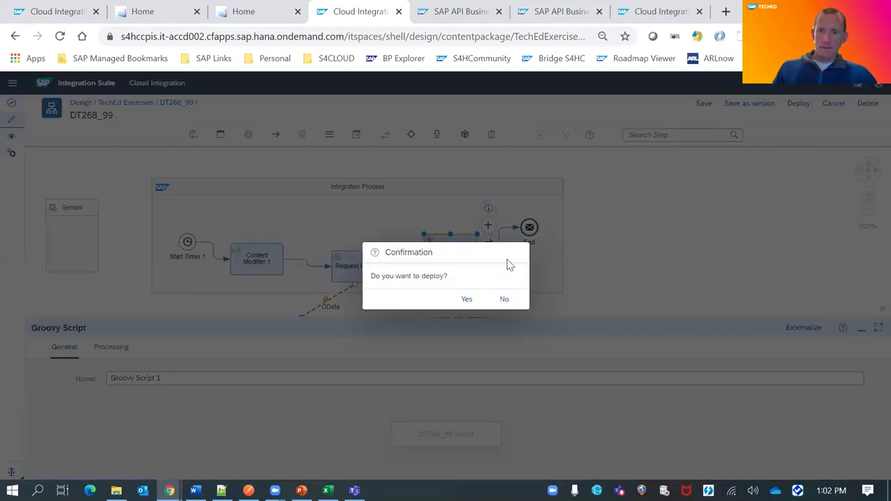
{"action": "left_click", "coordinate": [465, 299]}
{"action": "left_click", "coordinate": [60, 15]}
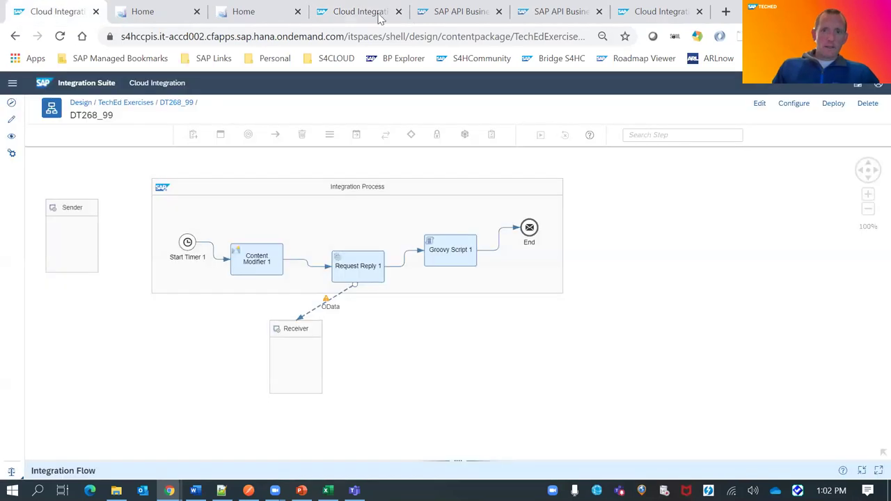
{"action": "left_click", "coordinate": [454, 14]}
{"action": "left_click", "coordinate": [538, 14]}
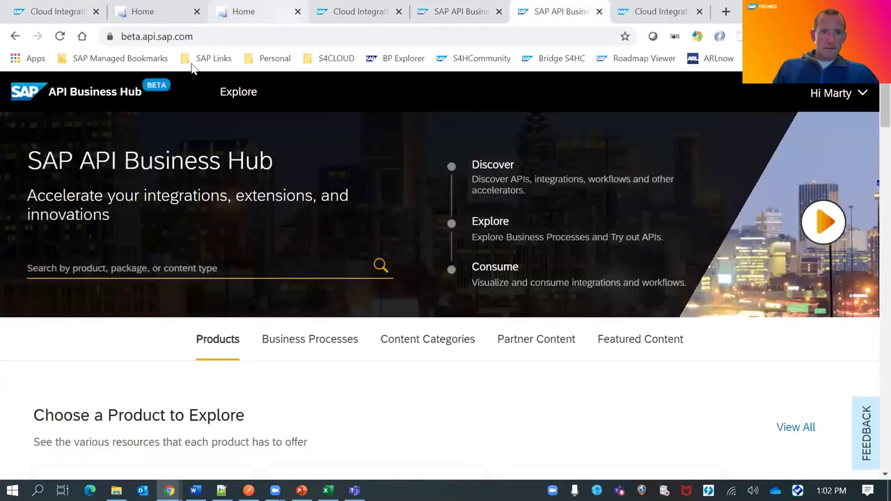
{"action": "left_click", "coordinate": [350, 11]}
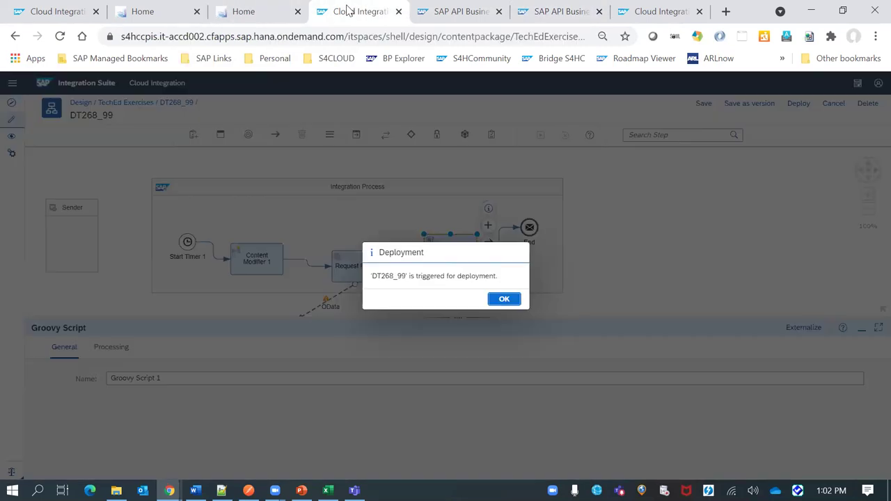
{"action": "left_click", "coordinate": [505, 299]}
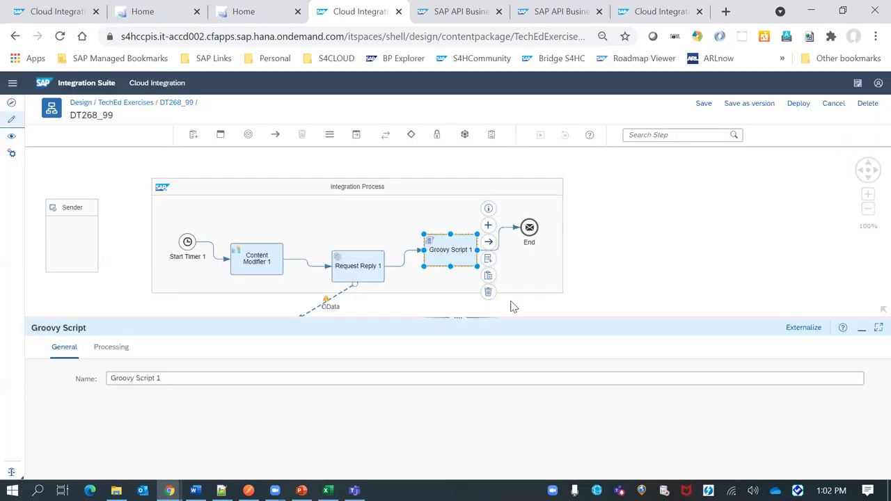
Search the web in a new browser tab for "sap best practices integration" and look over the results.
{"action": "left_click", "coordinate": [727, 11]}
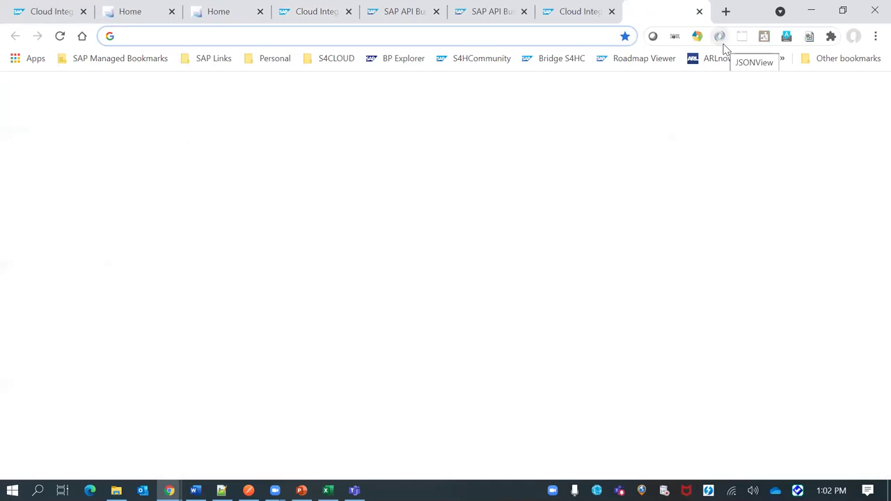
{"action": "type", "text": "sap best practices integration"}
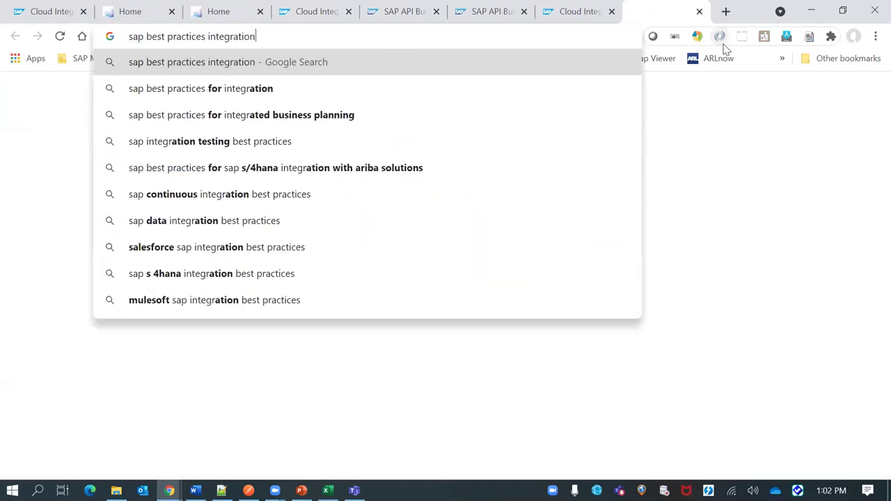
{"action": "key", "text": "Return"}
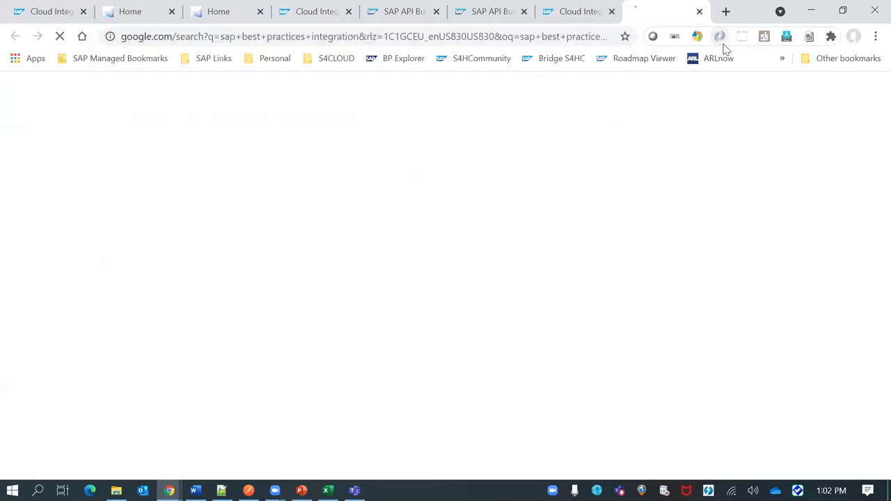
{"action": "scroll", "coordinate": [596, 195], "scroll_direction": "down", "scroll_amount": 5}
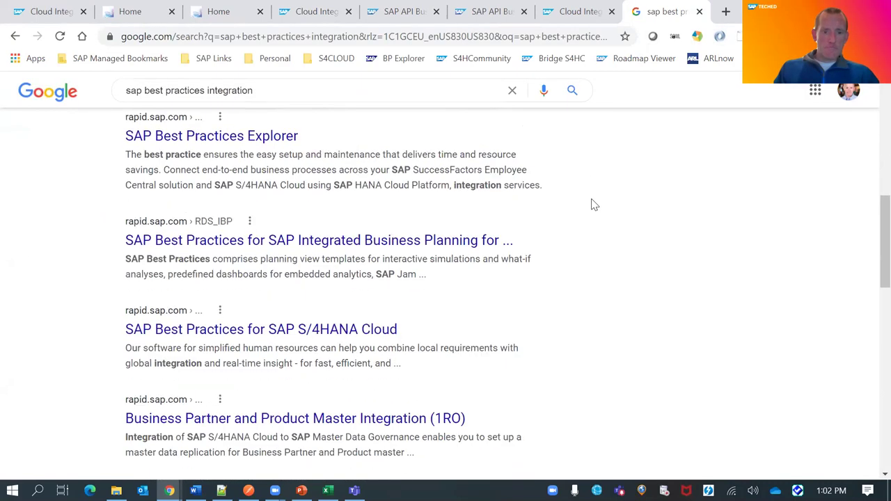
{"action": "scroll", "coordinate": [591, 203], "scroll_direction": "up", "scroll_amount": 5}
Change the web search to "sap best practices cpi".
{"action": "double_click", "coordinate": [250, 103]}
{"action": "type", "text": "cpi"}
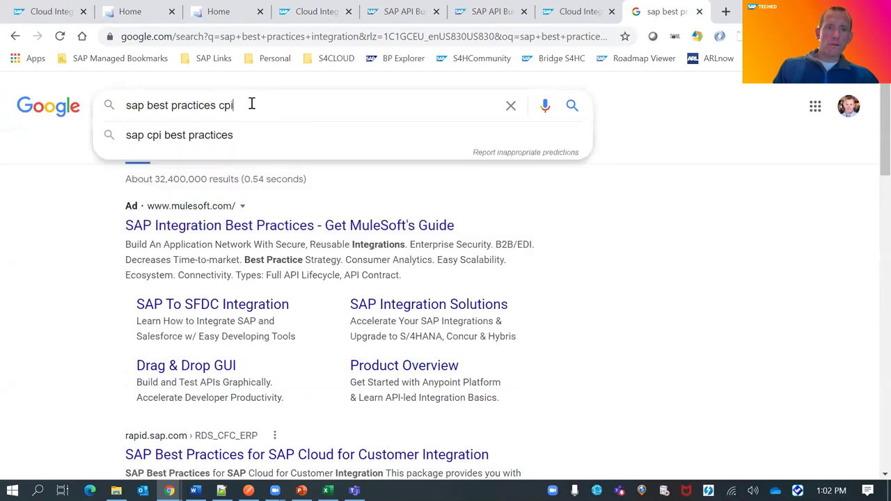
{"action": "key", "text": "Return"}
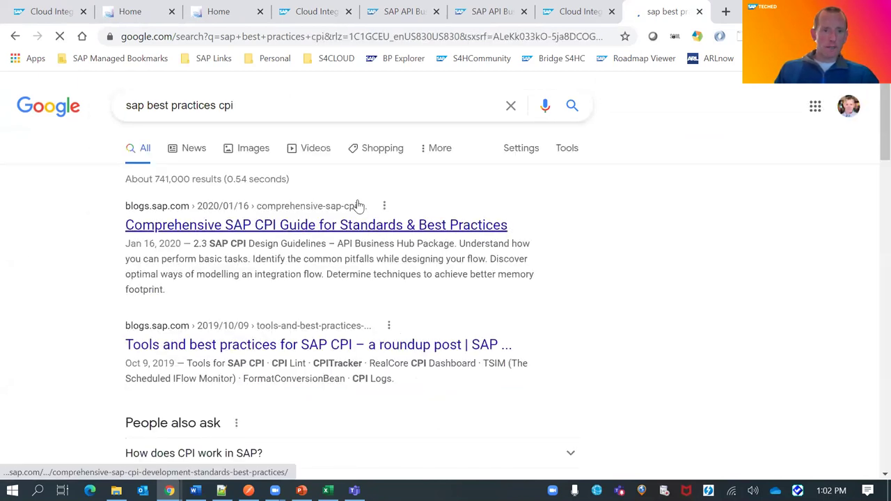
Open the blog post "Tools and best practices for SAP CPI – a roundup post" and skim its tool descriptions.
{"action": "scroll", "coordinate": [357, 202], "scroll_direction": "down", "scroll_amount": 1}
{"action": "left_click", "coordinate": [357, 277]}
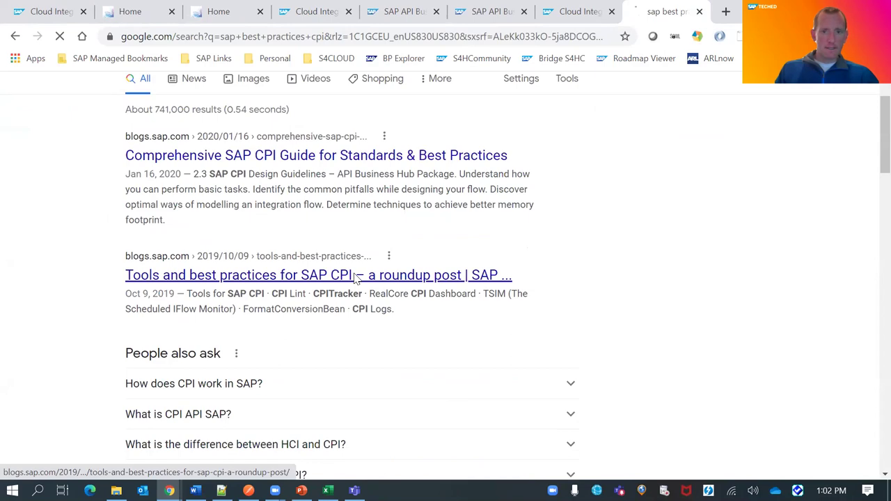
{"action": "scroll", "coordinate": [358, 273], "scroll_direction": "down", "scroll_amount": 15}
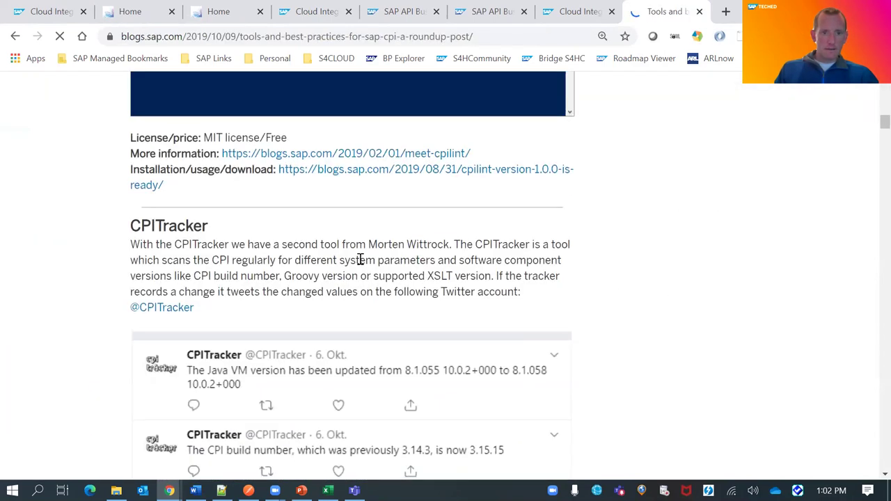
{"action": "scroll", "coordinate": [360, 265], "scroll_direction": "down", "scroll_amount": 20}
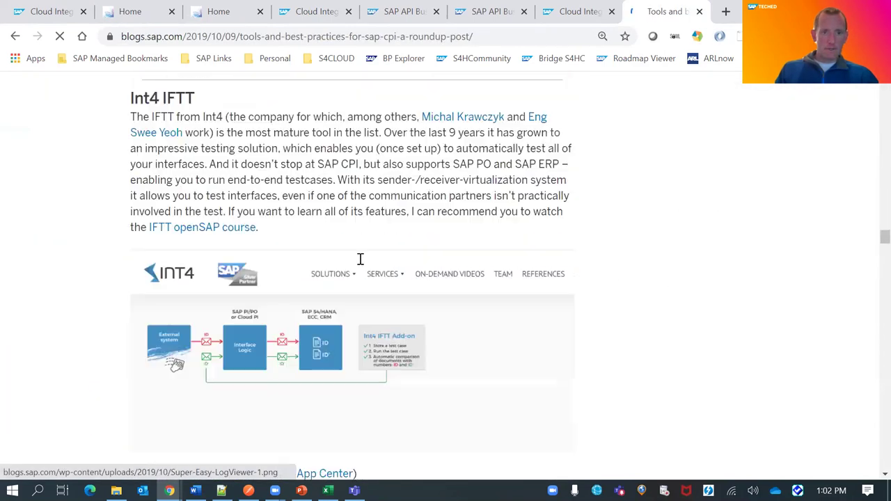
Return to the search results, look through them and open "Comprehensive SAP CPI Guide for Standards & Best Practices".
{"action": "key", "text": "alt+Left"}
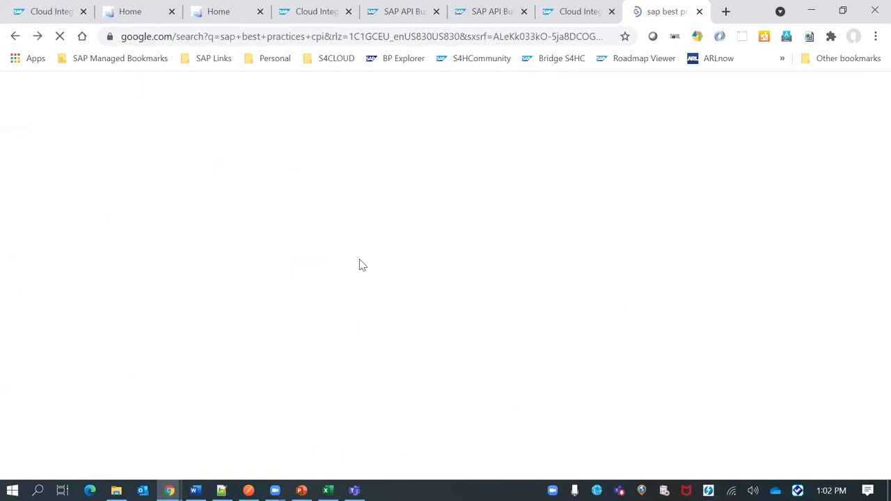
{"action": "scroll", "coordinate": [360, 265], "scroll_direction": "down", "scroll_amount": 4}
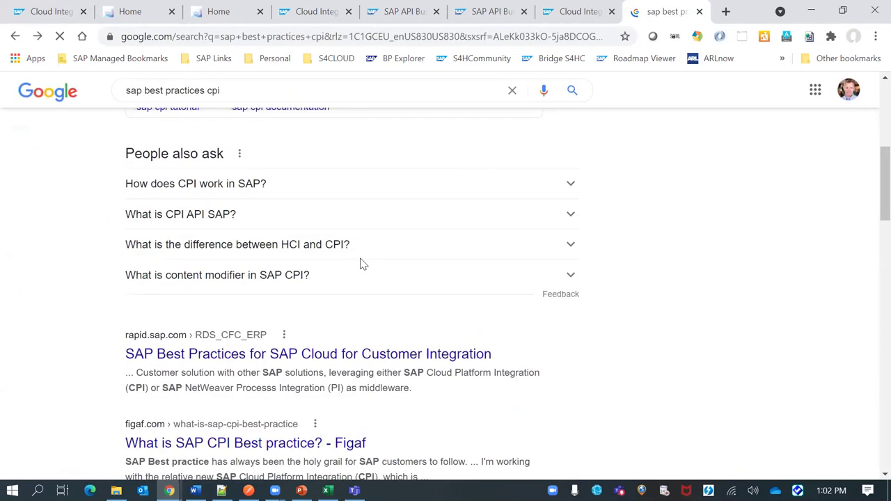
{"action": "scroll", "coordinate": [360, 264], "scroll_direction": "down", "scroll_amount": 4}
{"action": "scroll", "coordinate": [374, 247], "scroll_direction": "down", "scroll_amount": 6}
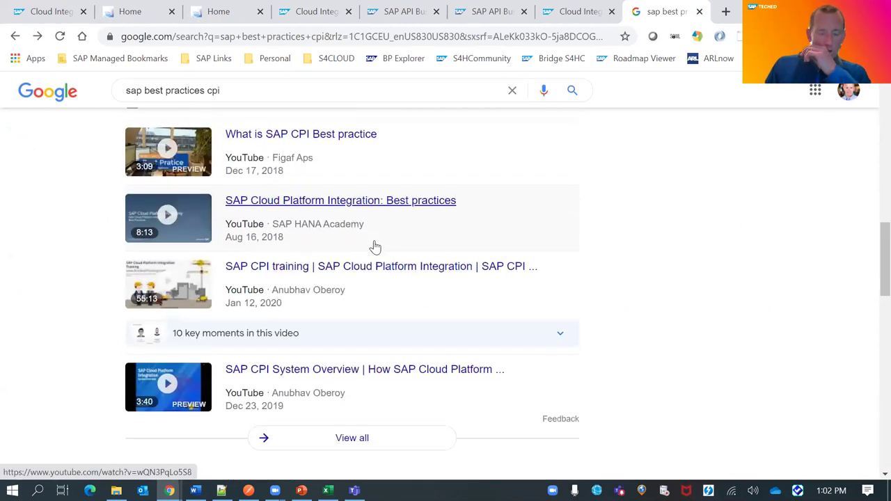
{"action": "scroll", "coordinate": [383, 242], "scroll_direction": "up", "scroll_amount": 15}
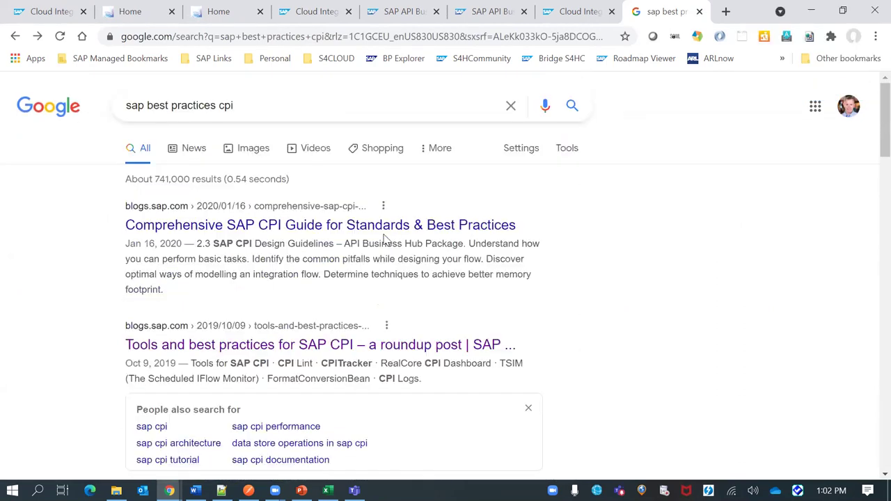
{"action": "left_click", "coordinate": [390, 231]}
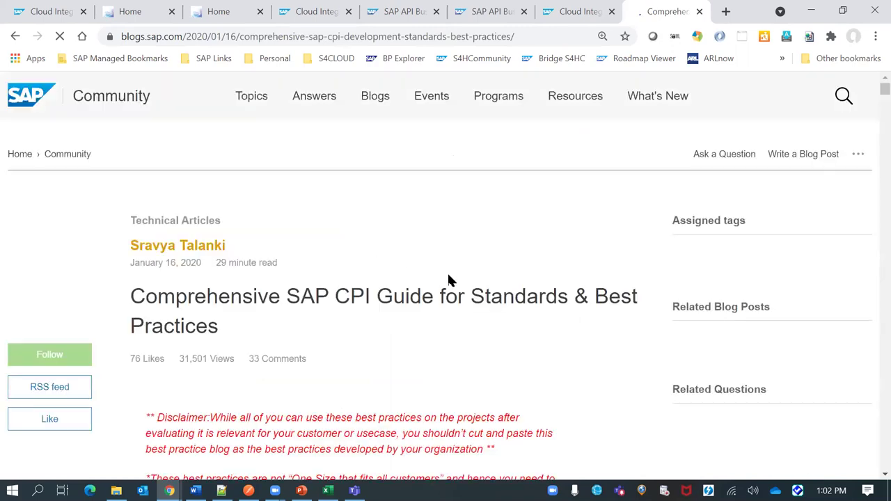
Read through the guide's sections on architecture, design guidelines, iFlow modularisation, API handling, externalized parameters and transactions.
{"action": "scroll", "coordinate": [459, 262], "scroll_direction": "down", "scroll_amount": 5}
{"action": "scroll", "coordinate": [461, 266], "scroll_direction": "down", "scroll_amount": 15}
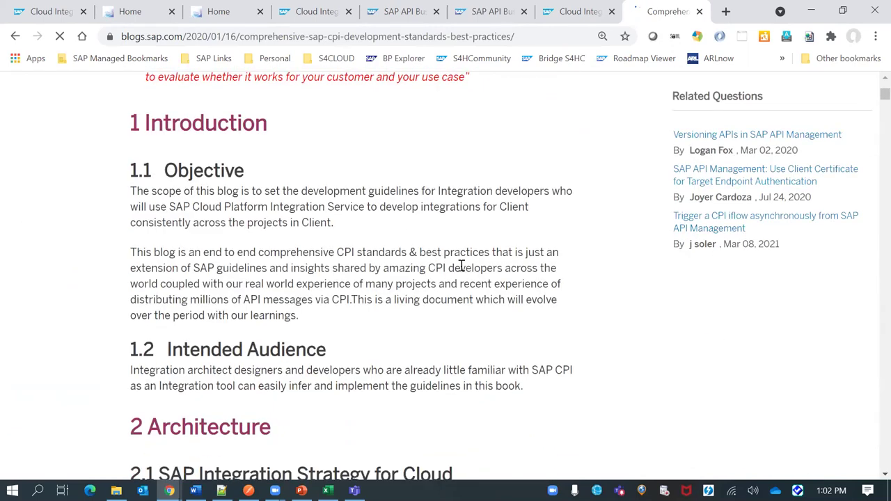
{"action": "scroll", "coordinate": [461, 267], "scroll_direction": "down", "scroll_amount": 15}
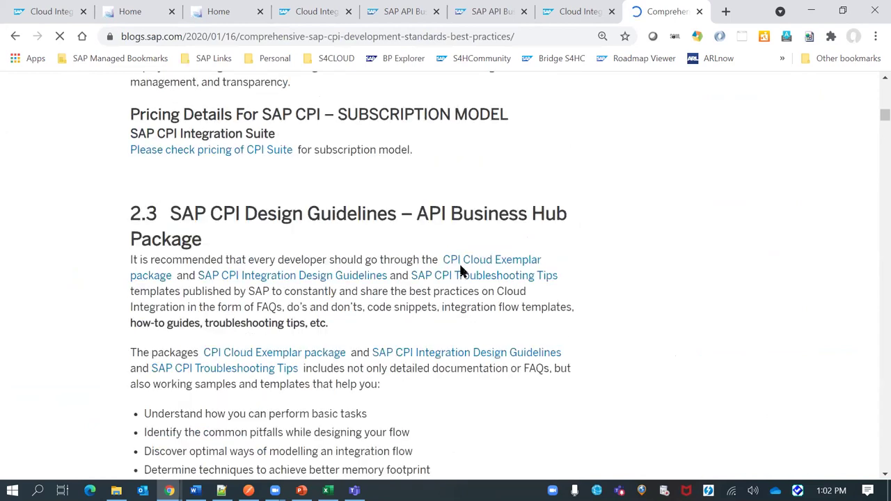
{"action": "scroll", "coordinate": [460, 270], "scroll_direction": "down", "scroll_amount": 20}
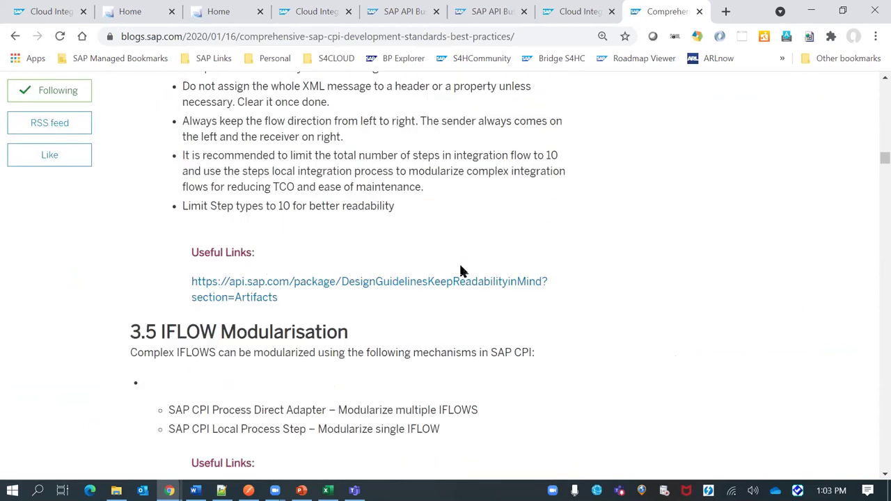
{"action": "scroll", "coordinate": [460, 270], "scroll_direction": "down", "scroll_amount": 2}
{"action": "scroll", "coordinate": [460, 270], "scroll_direction": "up", "scroll_amount": 3}
{"action": "scroll", "coordinate": [460, 270], "scroll_direction": "up", "scroll_amount": 4}
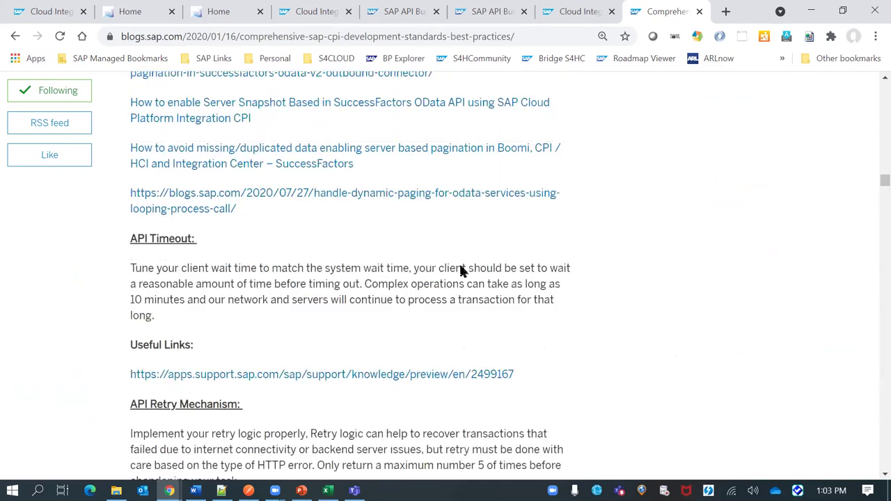
{"action": "scroll", "coordinate": [461, 271], "scroll_direction": "down", "scroll_amount": 20}
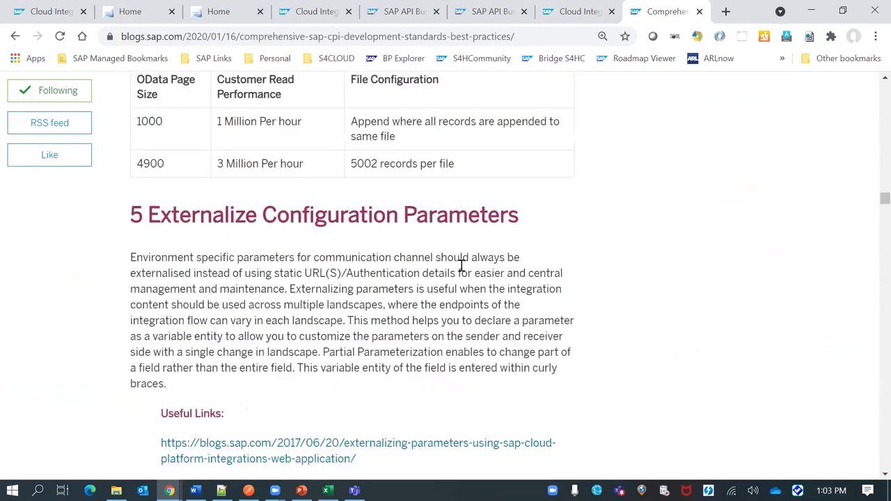
{"action": "scroll", "coordinate": [461, 266], "scroll_direction": "down", "scroll_amount": 10}
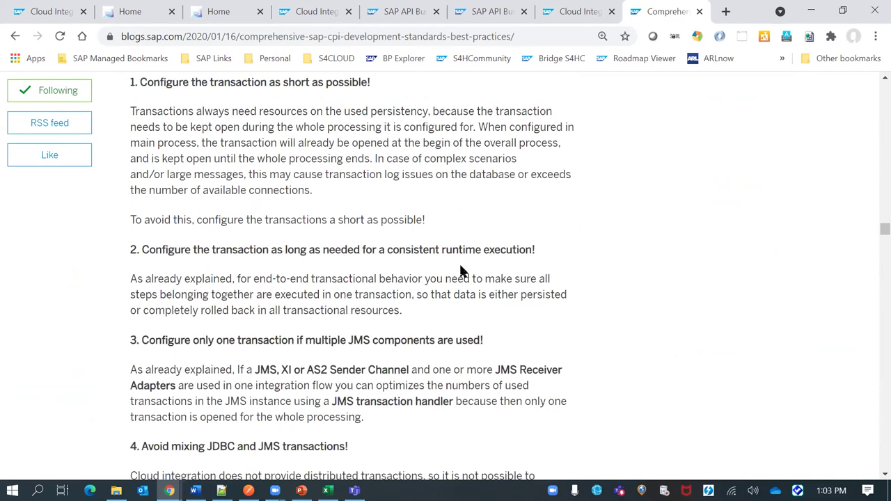
Open api.sap.com in a new browser tab and browse the catalog from its Integration content type onward.
{"action": "key", "text": "ctrl+t"}
{"action": "type", "text": "api."}
{"action": "key", "text": "Return"}
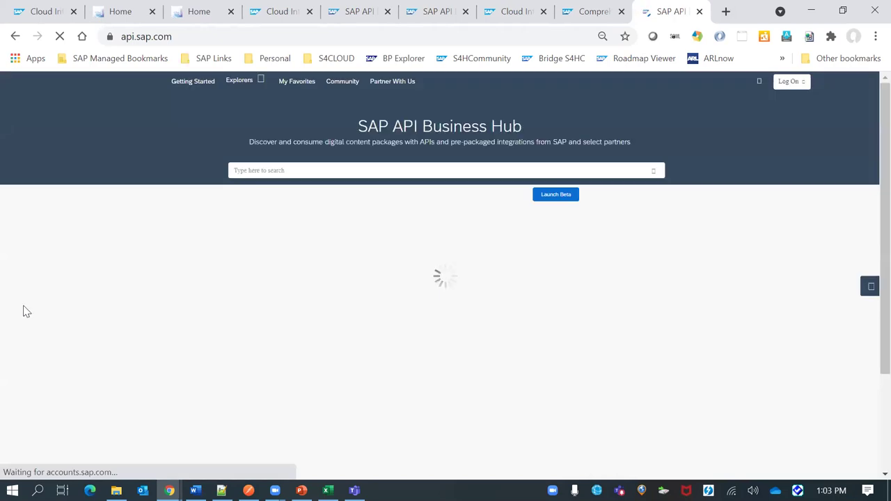
{"action": "scroll", "coordinate": [169, 345], "scroll_direction": "down", "scroll_amount": 2}
{"action": "left_click", "coordinate": [170, 337]}
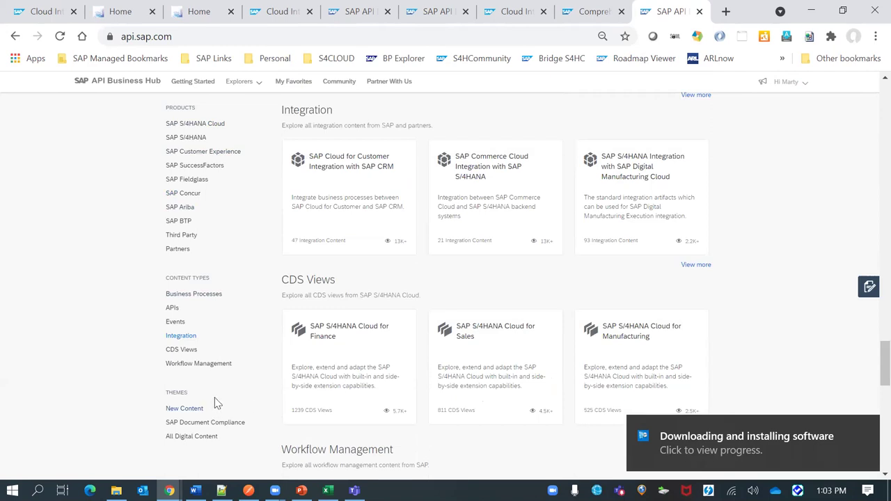
{"action": "scroll", "coordinate": [269, 271], "scroll_direction": "down", "scroll_amount": 1}
{"action": "scroll", "coordinate": [452, 258], "scroll_direction": "down", "scroll_amount": 2}
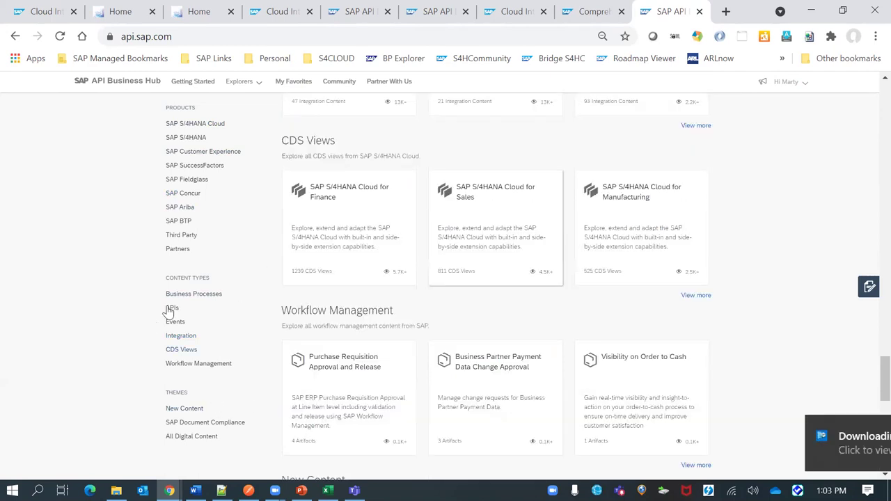
{"action": "scroll", "coordinate": [739, 146], "scroll_direction": "down", "scroll_amount": 5}
{"action": "scroll", "coordinate": [740, 144], "scroll_direction": "up", "scroll_amount": 10}
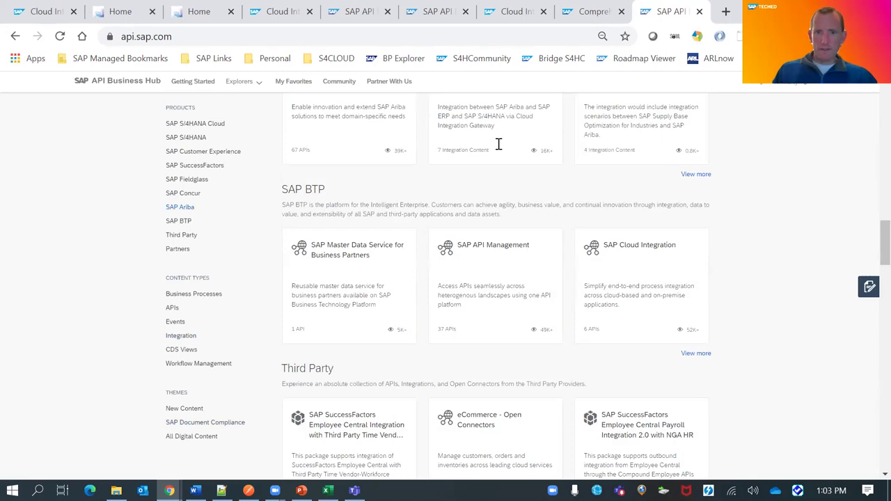
Search API Business Hub for "exemplar" and open the Cloud Integration - Exemplars package.
{"action": "scroll", "coordinate": [420, 173], "scroll_direction": "up", "scroll_amount": 15}
{"action": "left_click", "coordinate": [420, 174]}
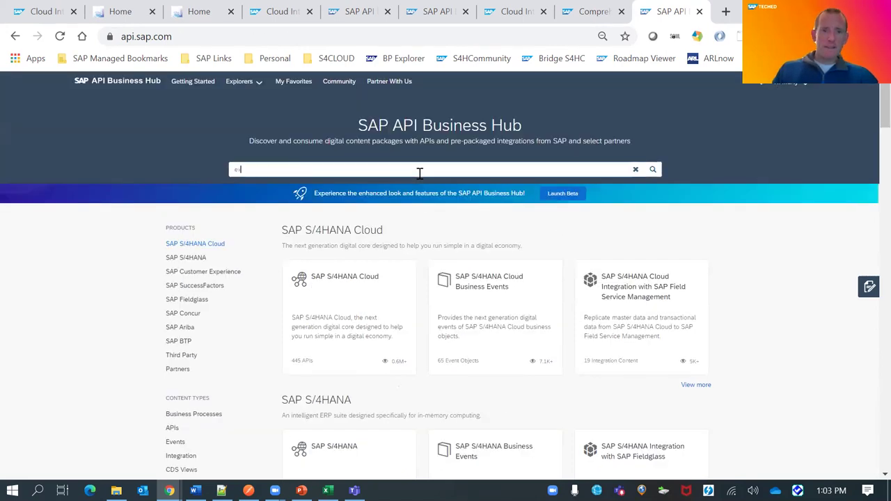
{"action": "type", "text": "exemplar"}
{"action": "key", "text": "Return"}
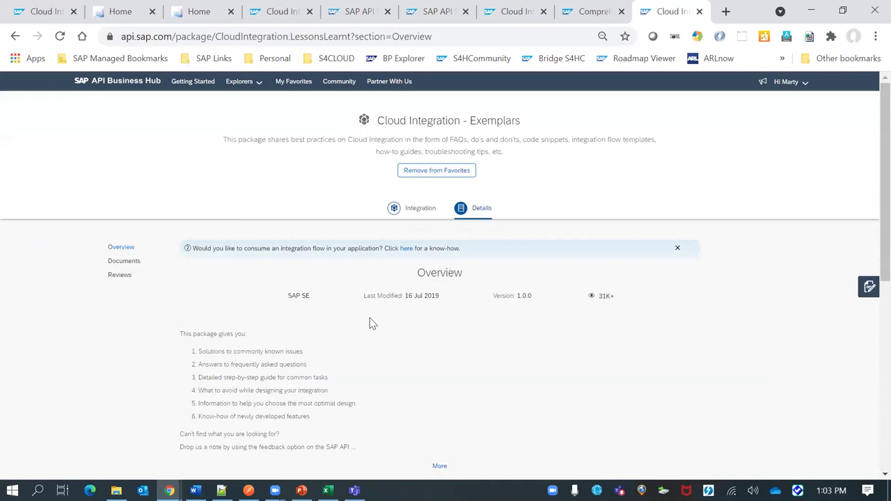
Expand the full Documents list of the Exemplars package and examine its how-to, fix and getting-started documents.
{"action": "scroll", "coordinate": [375, 318], "scroll_direction": "down", "scroll_amount": 4}
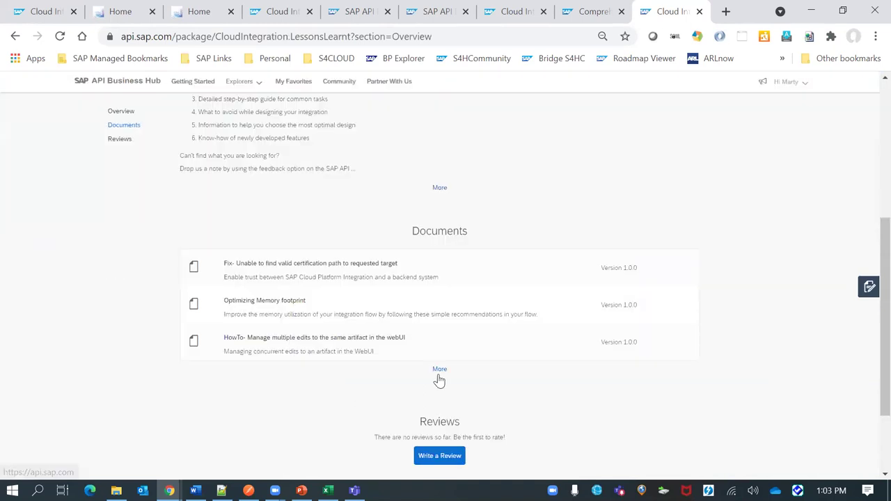
{"action": "left_click", "coordinate": [439, 375]}
{"action": "scroll", "coordinate": [433, 358], "scroll_direction": "down", "scroll_amount": 1}
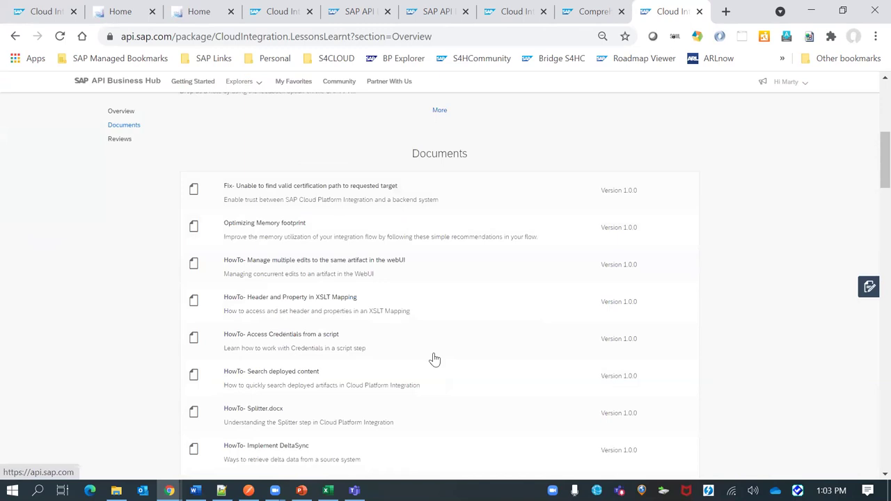
{"action": "scroll", "coordinate": [433, 358], "scroll_direction": "down", "scroll_amount": 3}
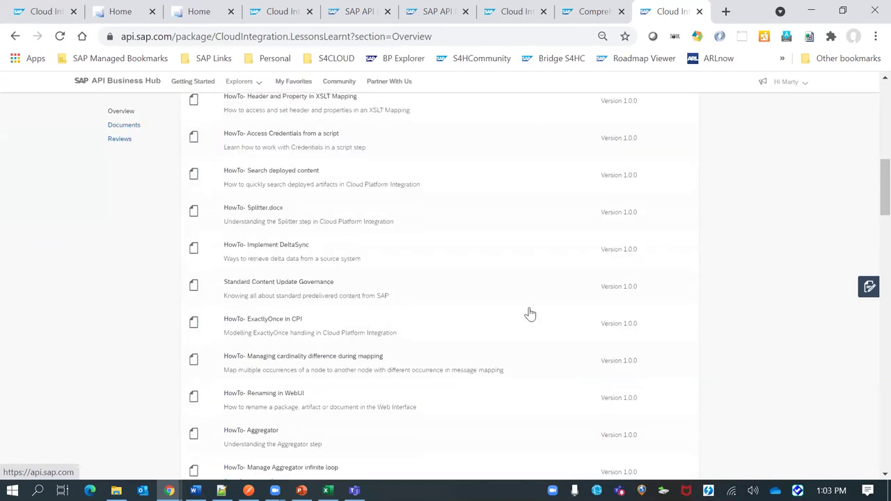
{"action": "scroll", "coordinate": [530, 314], "scroll_direction": "down", "scroll_amount": 1}
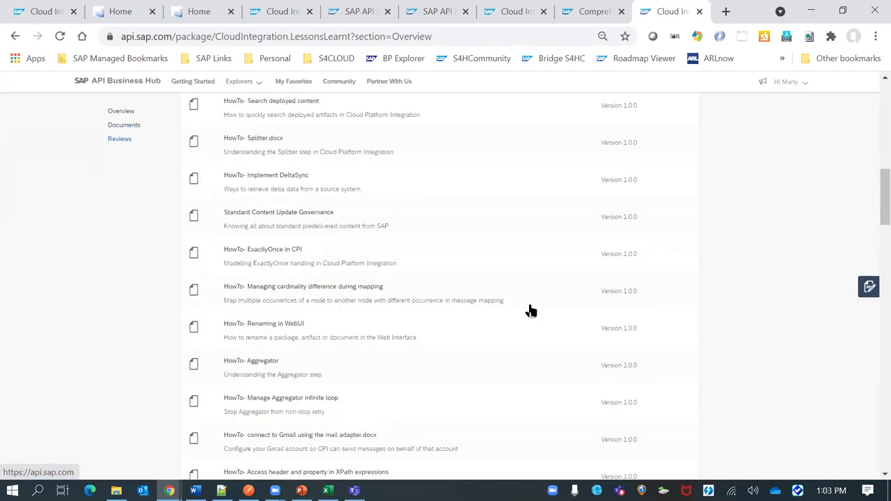
{"action": "scroll", "coordinate": [531, 312], "scroll_direction": "down", "scroll_amount": 2}
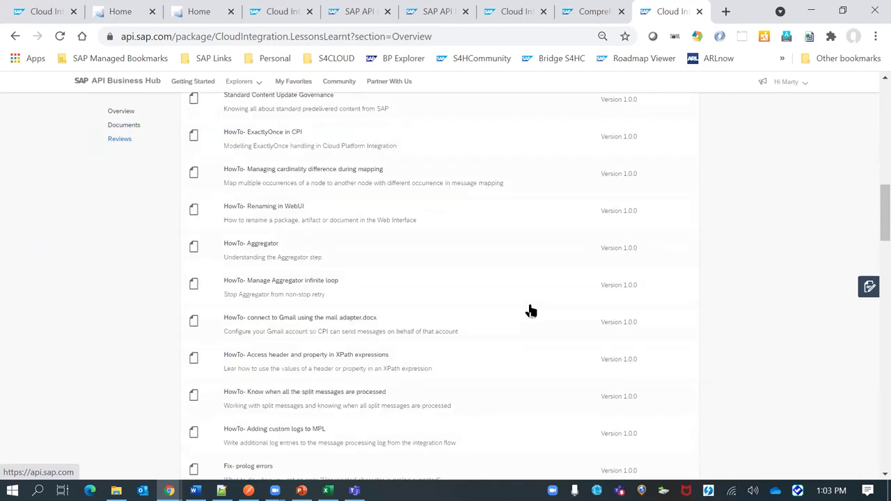
{"action": "scroll", "coordinate": [530, 311], "scroll_direction": "down", "scroll_amount": 2}
{"action": "scroll", "coordinate": [531, 311], "scroll_direction": "down", "scroll_amount": 7}
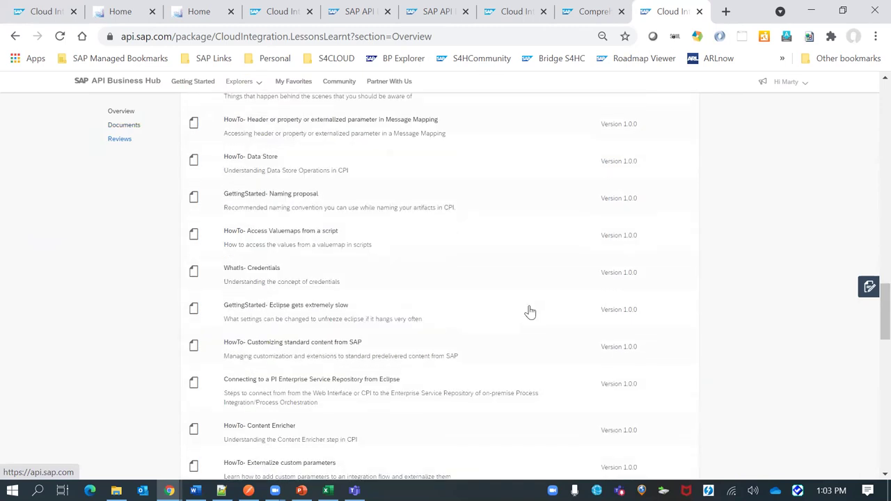
{"action": "scroll", "coordinate": [531, 312], "scroll_direction": "down", "scroll_amount": 1}
{"action": "scroll", "coordinate": [535, 307], "scroll_direction": "down", "scroll_amount": 1}
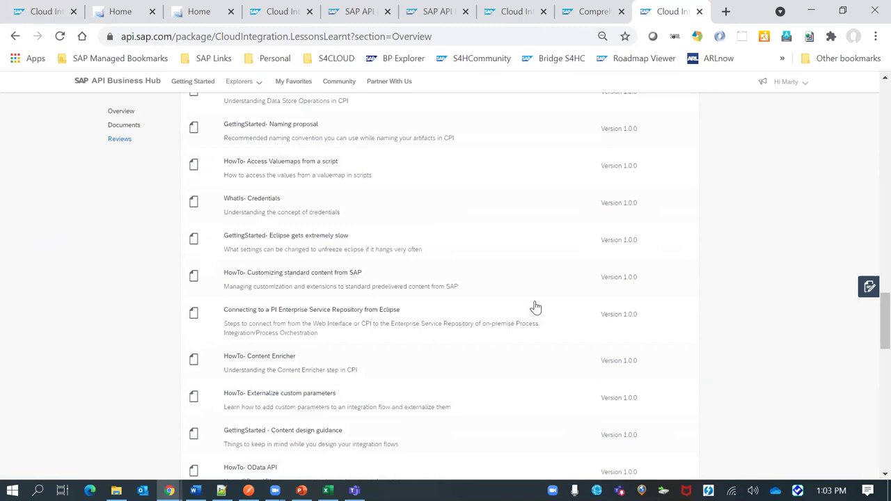
{"action": "scroll", "coordinate": [536, 307], "scroll_direction": "down", "scroll_amount": 2}
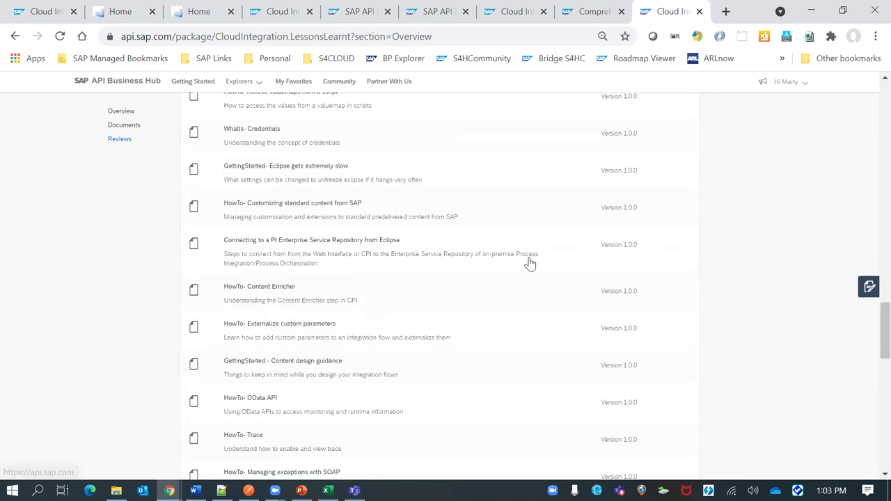
Go back to the Comprehensive SAP CPI Guide blog post and read on to its Operational Guidelines section.
{"action": "left_click", "coordinate": [581, 19]}
{"action": "scroll", "coordinate": [452, 277], "scroll_direction": "down", "scroll_amount": 10}
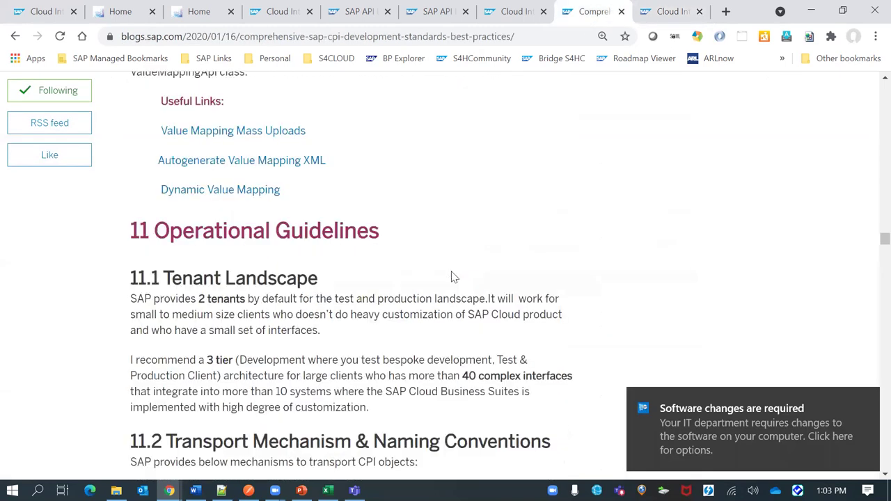
Read the guide's Tenant Landscape, Transport Mechanism & Naming Conventions and User Roles sections.
{"action": "scroll", "coordinate": [452, 278], "scroll_direction": "down", "scroll_amount": 5}
{"action": "scroll", "coordinate": [452, 277], "scroll_direction": "down", "scroll_amount": 3}
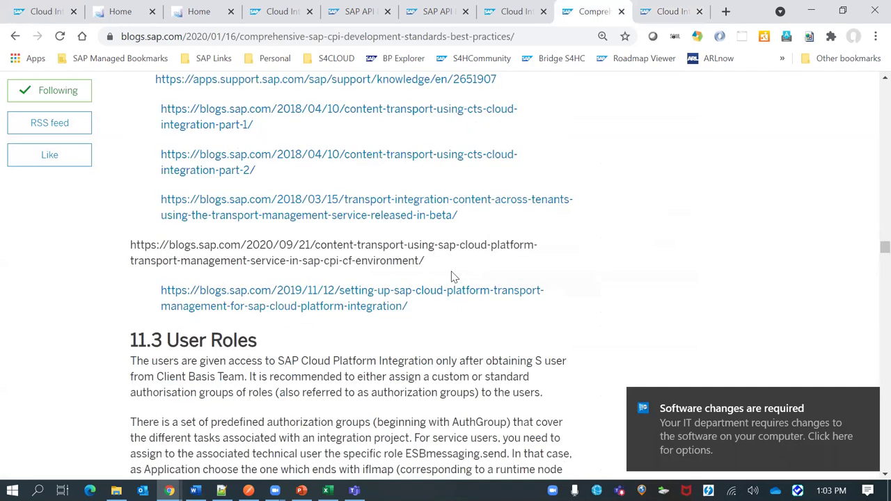
{"action": "scroll", "coordinate": [452, 277], "scroll_direction": "down", "scroll_amount": 5}
{"action": "scroll", "coordinate": [452, 274], "scroll_direction": "up", "scroll_amount": 8}
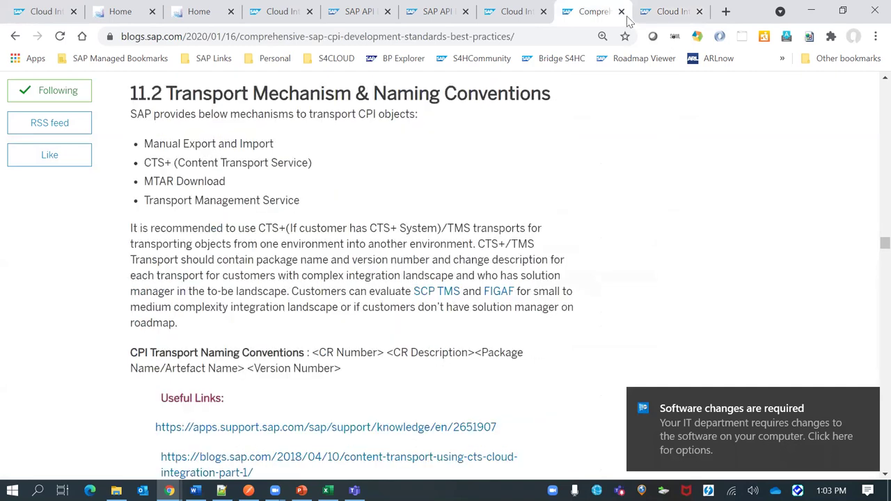
Search the web in a new browser tab for "sap cpi integration guidelines" and open the Integration Flow Design Guidelines blog post.
{"action": "left_click", "coordinate": [662, 12]}
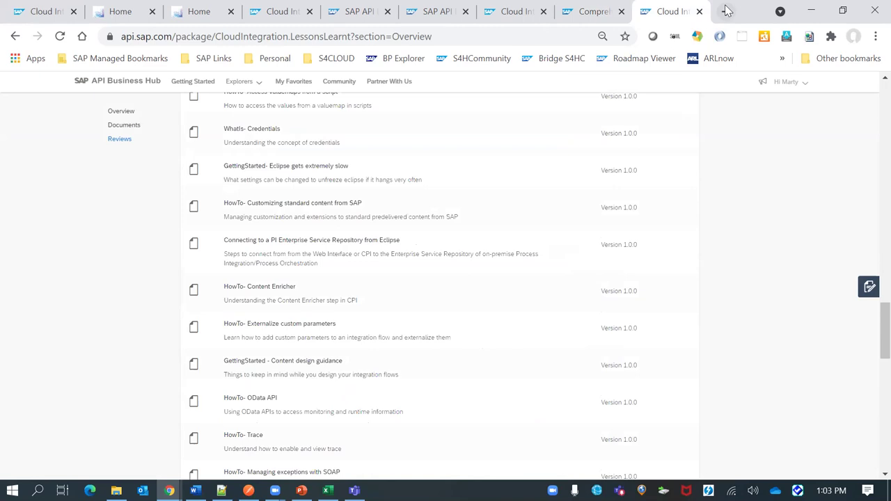
{"action": "left_click", "coordinate": [727, 11]}
{"action": "type", "text": "sap cpi integ"}
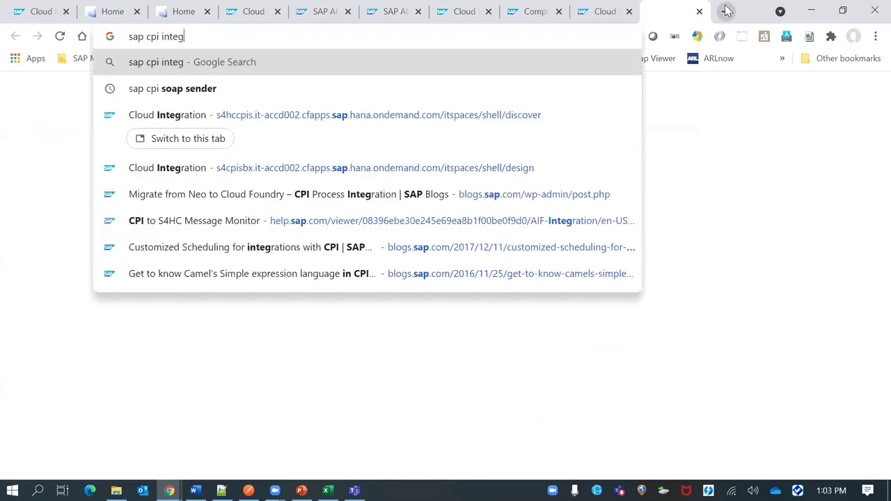
{"action": "type", "text": "ration guidelines"}
{"action": "key", "text": "Return"}
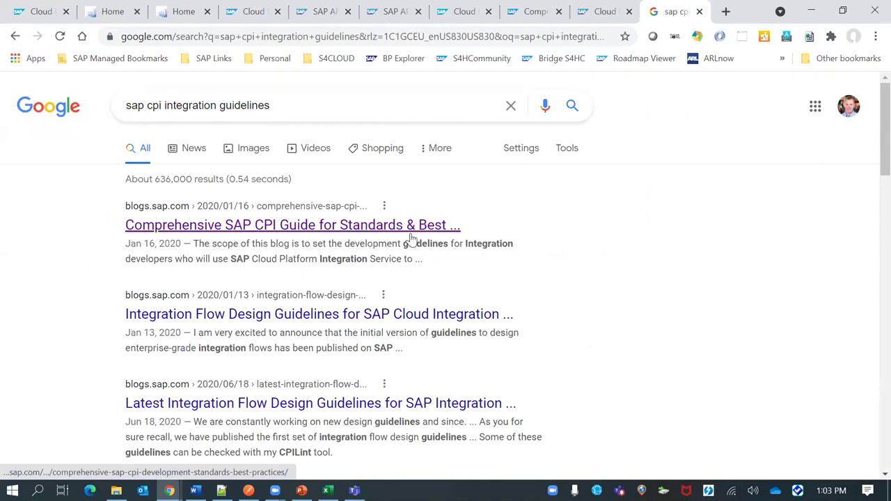
{"action": "left_click", "coordinate": [421, 319]}
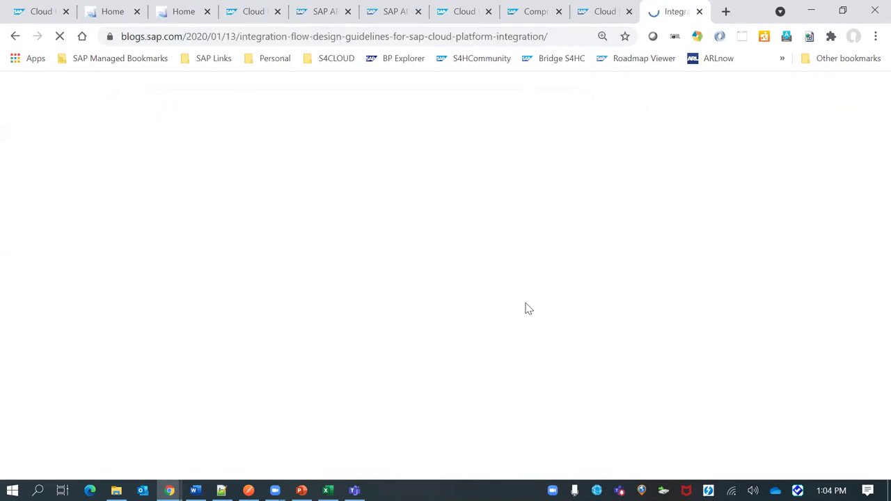
Read the design guidelines blog post, open its linked documentation, and examine How to Work with the Example Integration Flows on SAP Help Portal.
{"action": "scroll", "coordinate": [527, 303], "scroll_direction": "down", "scroll_amount": 15}
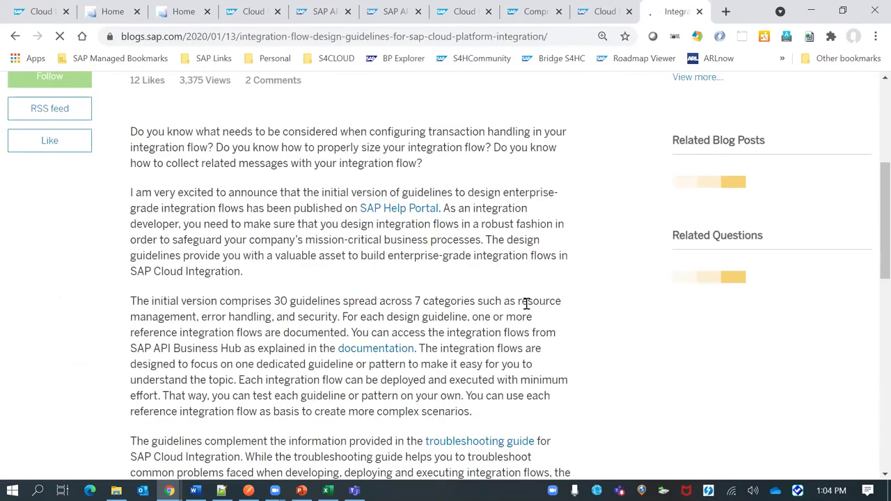
{"action": "scroll", "coordinate": [527, 307], "scroll_direction": "up", "scroll_amount": 3}
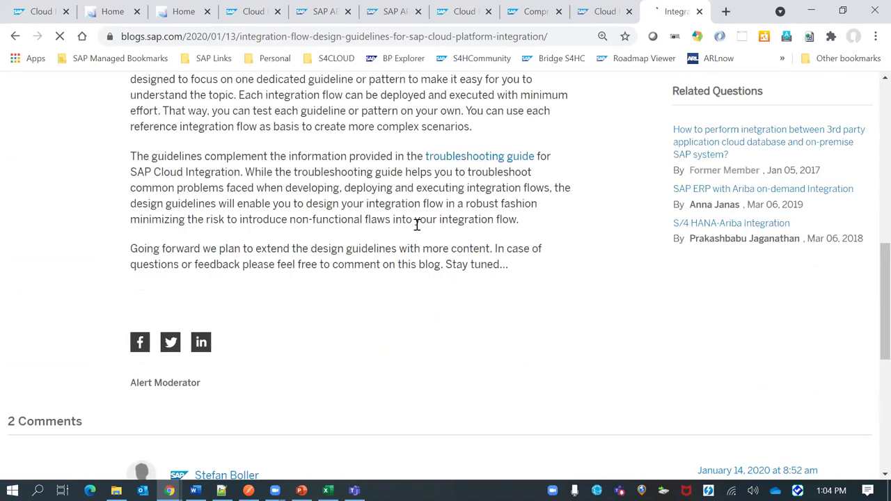
{"action": "scroll", "coordinate": [410, 222], "scroll_direction": "up", "scroll_amount": 3}
{"action": "scroll", "coordinate": [410, 218], "scroll_direction": "down", "scroll_amount": 1}
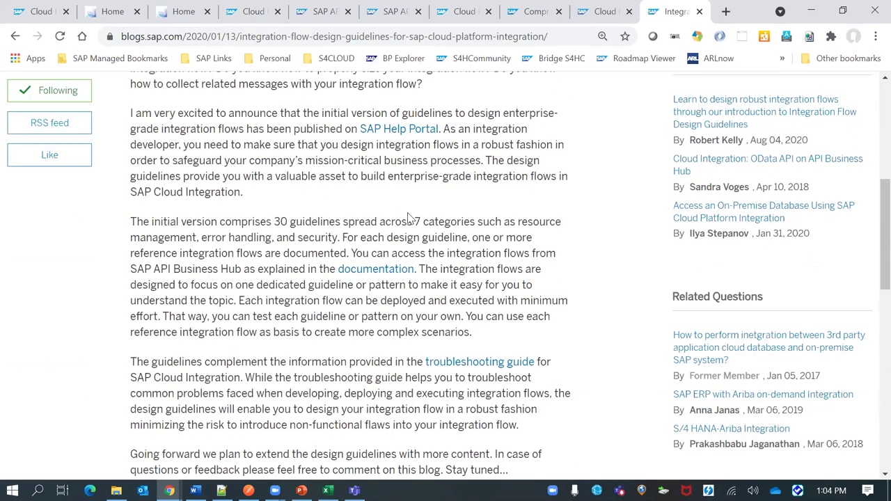
{"action": "left_click", "coordinate": [408, 214]}
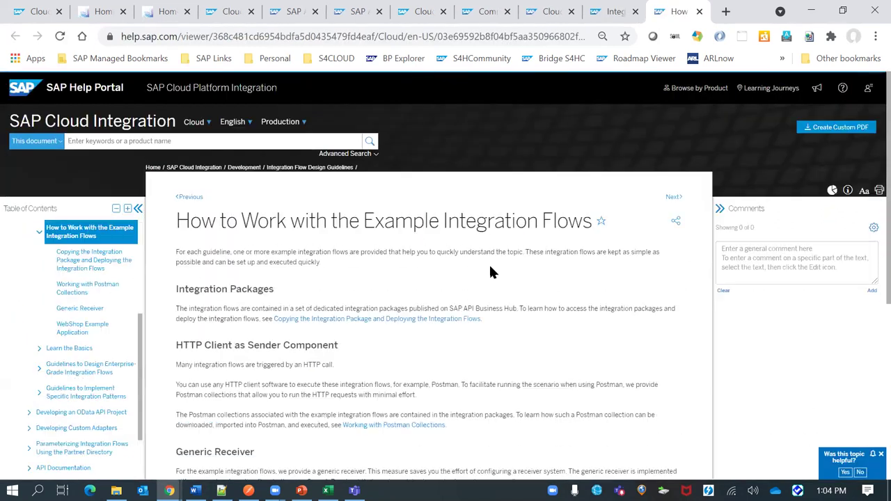
{"action": "scroll", "coordinate": [491, 272], "scroll_direction": "down", "scroll_amount": 5}
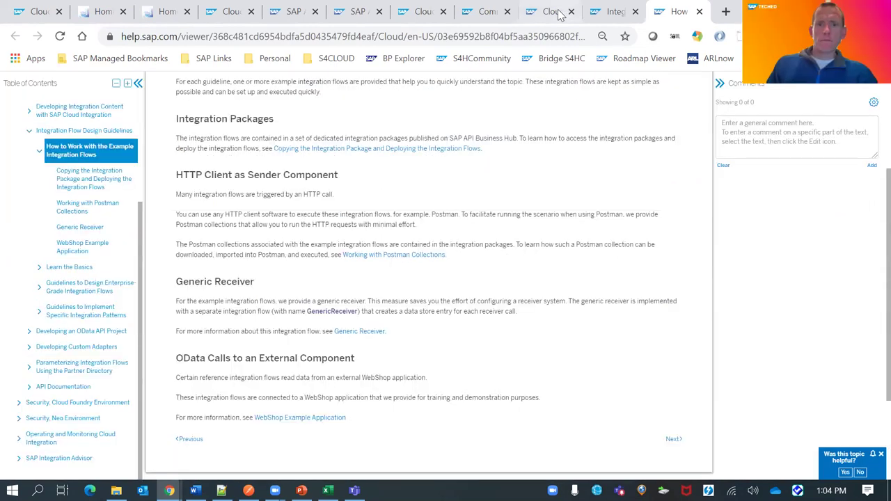
Download the HowTo document on header, property or externalized parameter in Message Mapping from the Exemplars package, and return to the package's Overview.
{"action": "left_click", "coordinate": [539, 21]}
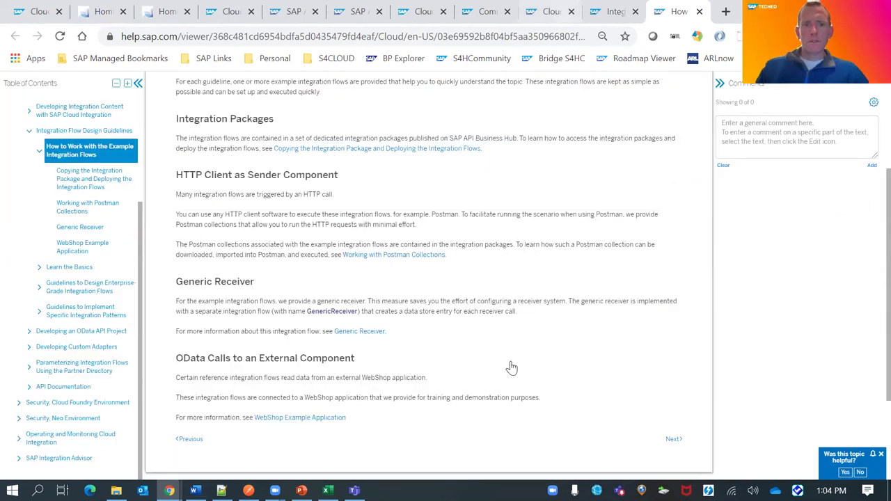
{"action": "scroll", "coordinate": [368, 260], "scroll_direction": "up", "scroll_amount": 2}
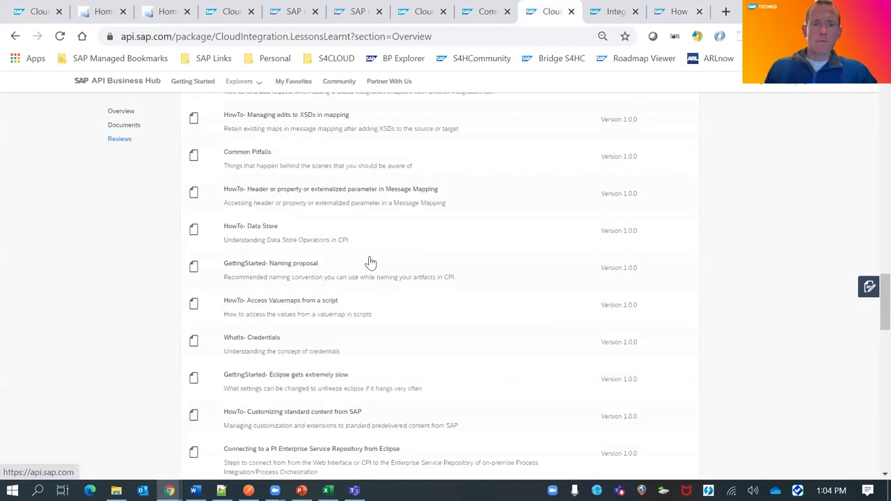
{"action": "scroll", "coordinate": [252, 266], "scroll_direction": "up", "scroll_amount": 1}
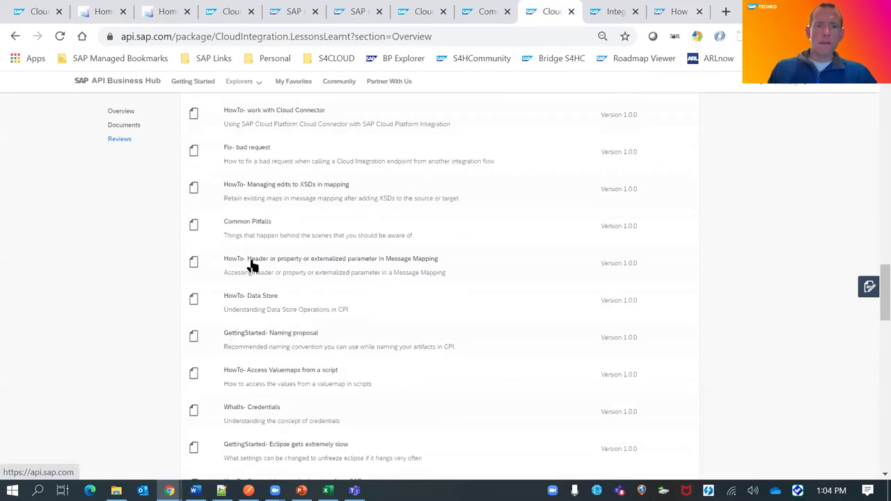
{"action": "left_click", "coordinate": [301, 268]}
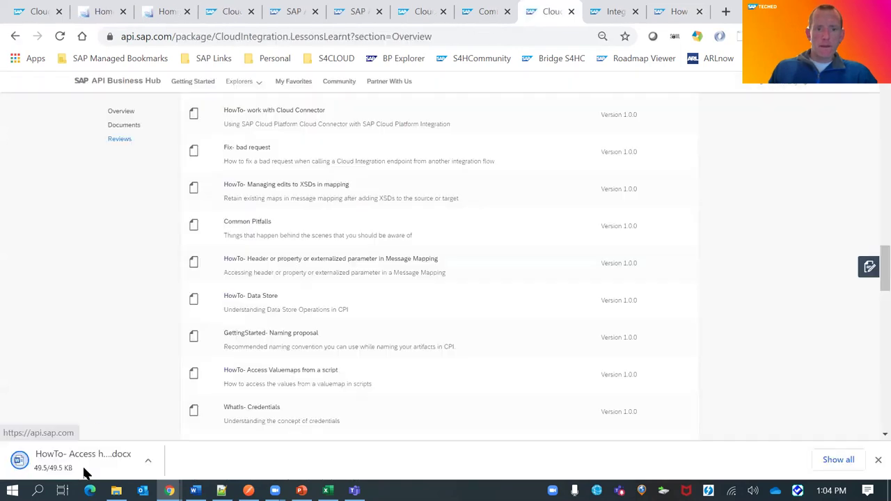
{"action": "left_click", "coordinate": [493, 265]}
{"action": "scroll", "coordinate": [373, 279], "scroll_direction": "up", "scroll_amount": 10}
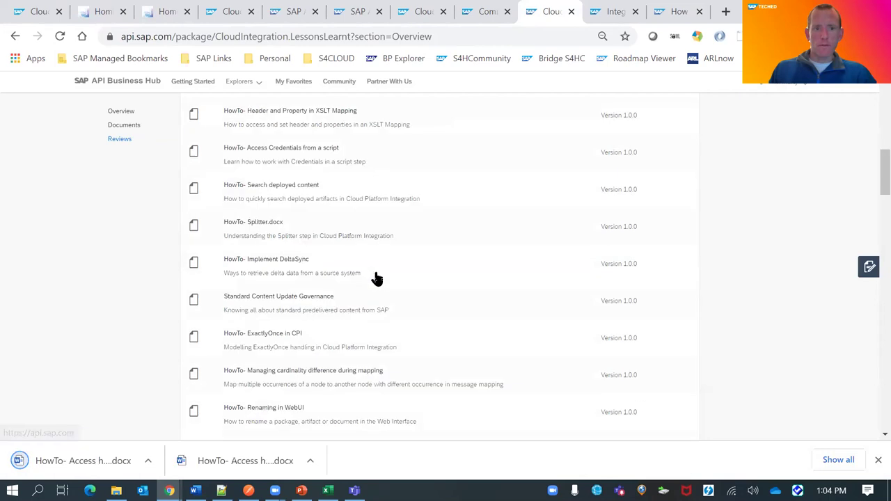
{"action": "scroll", "coordinate": [380, 276], "scroll_direction": "up", "scroll_amount": 4}
{"action": "scroll", "coordinate": [381, 276], "scroll_direction": "up", "scroll_amount": 2}
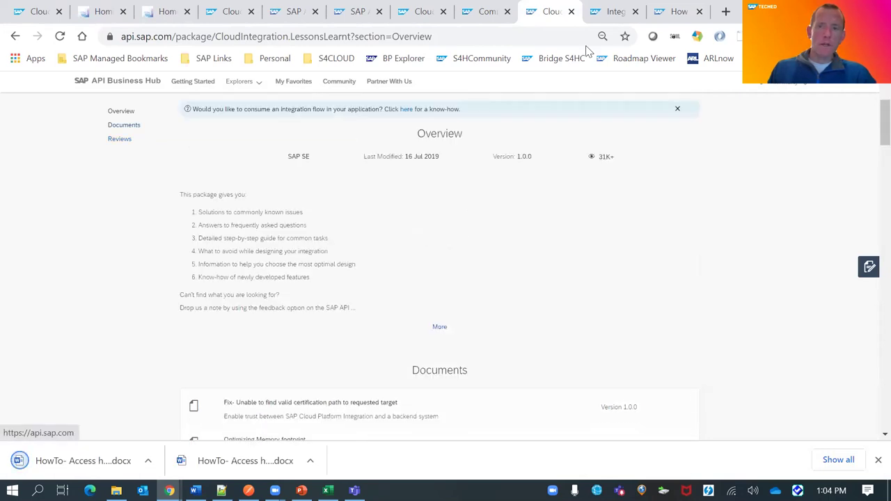
Revisit the beginning of the Integration Flow Design Guidelines blog post and the Exemplars package overview.
{"action": "left_click", "coordinate": [603, 14]}
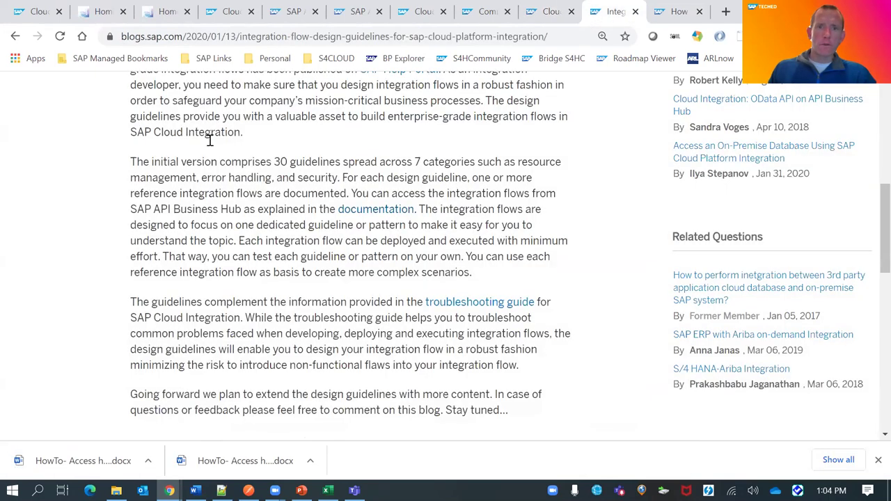
{"action": "scroll", "coordinate": [362, 195], "scroll_direction": "up", "scroll_amount": 5}
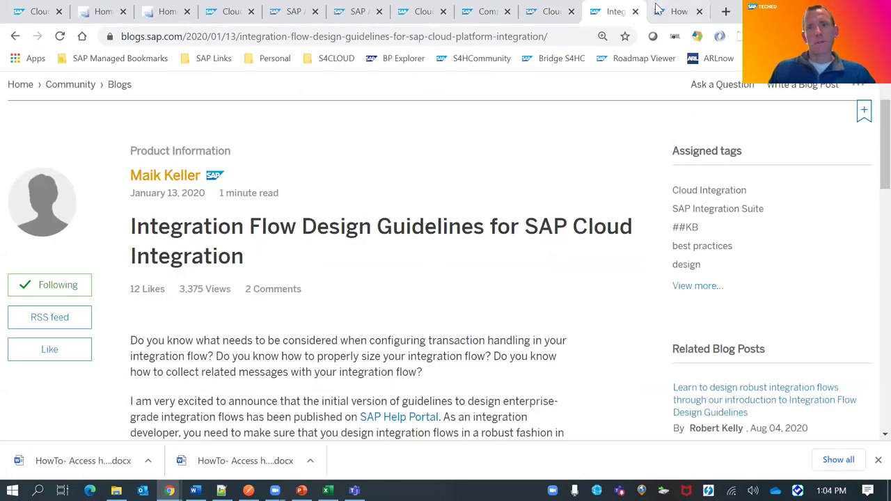
{"action": "key", "text": "ctrl+Tab"}
{"action": "left_click", "coordinate": [550, 9]}
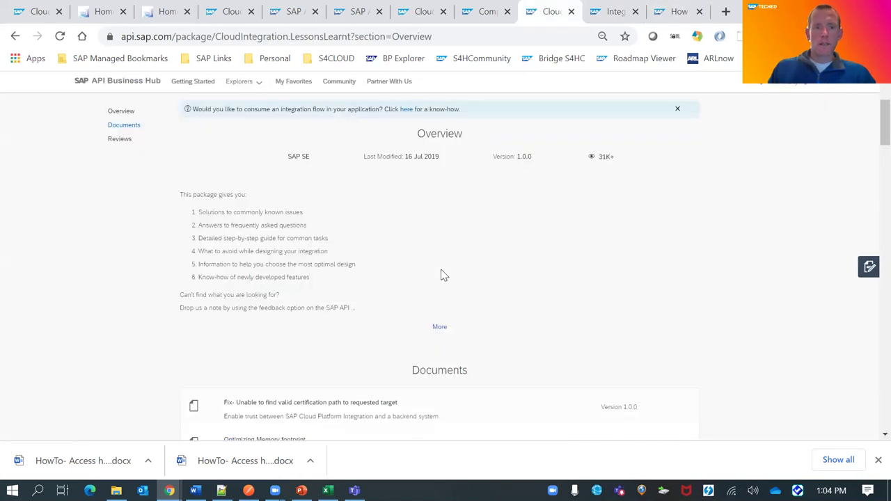
Return to the Comprehensive SAP CPI Guide and review it backwards from the Value Mapping API section up to its title.
{"action": "key", "text": "ctrl+shift+Tab"}
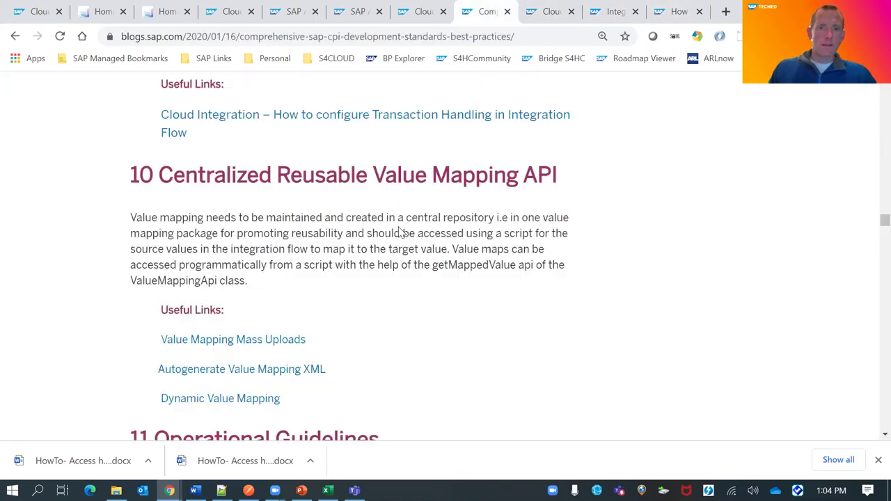
{"action": "scroll", "coordinate": [402, 233], "scroll_direction": "up", "scroll_amount": 20}
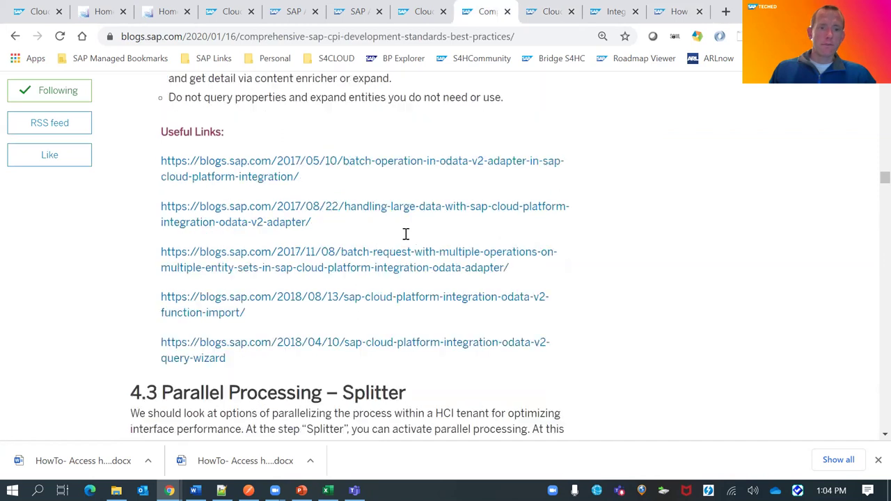
{"action": "scroll", "coordinate": [406, 234], "scroll_direction": "up", "scroll_amount": 4}
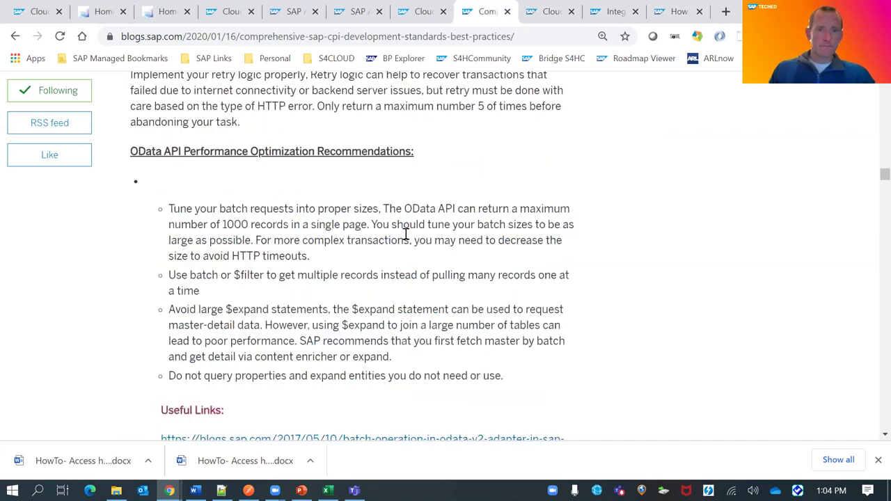
{"action": "scroll", "coordinate": [406, 235], "scroll_direction": "up", "scroll_amount": 10}
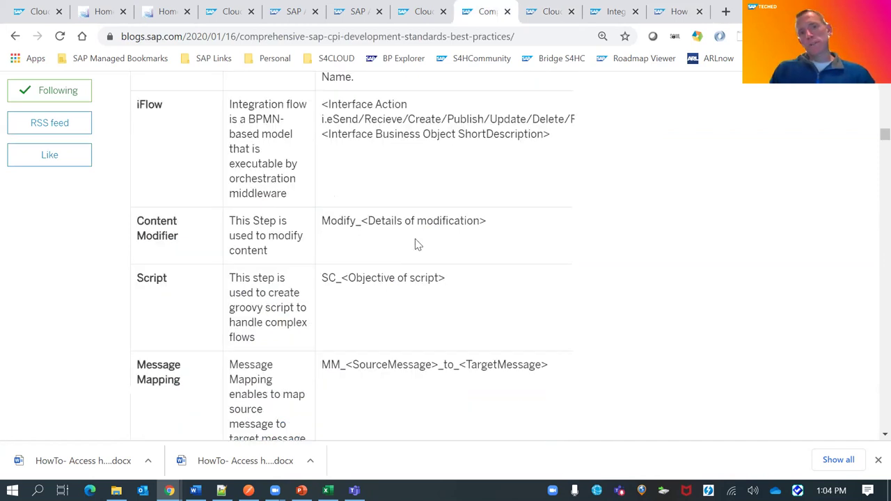
{"action": "scroll", "coordinate": [416, 245], "scroll_direction": "up", "scroll_amount": 10}
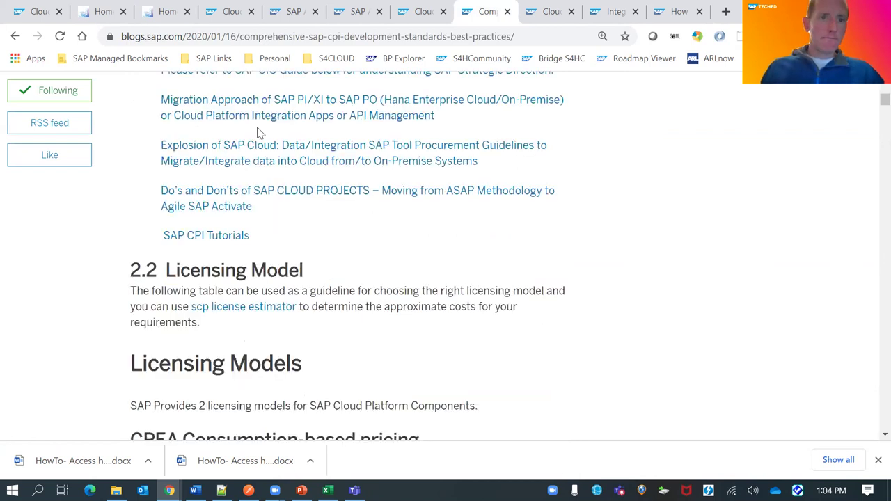
{"action": "scroll", "coordinate": [258, 129], "scroll_direction": "up", "scroll_amount": 10}
{"action": "scroll", "coordinate": [115, 154], "scroll_direction": "up", "scroll_amount": 1}
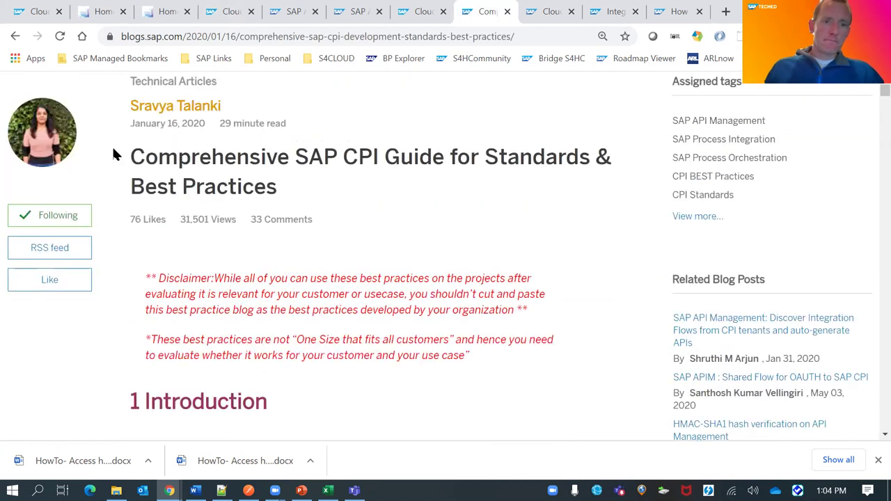
{"action": "triple_click", "coordinate": [291, 195]}
Return to Cloud Integration, open message processing monitoring, and view the logs and attachments of the completed DT268_99 message.
{"action": "left_click", "coordinate": [227, 9]}
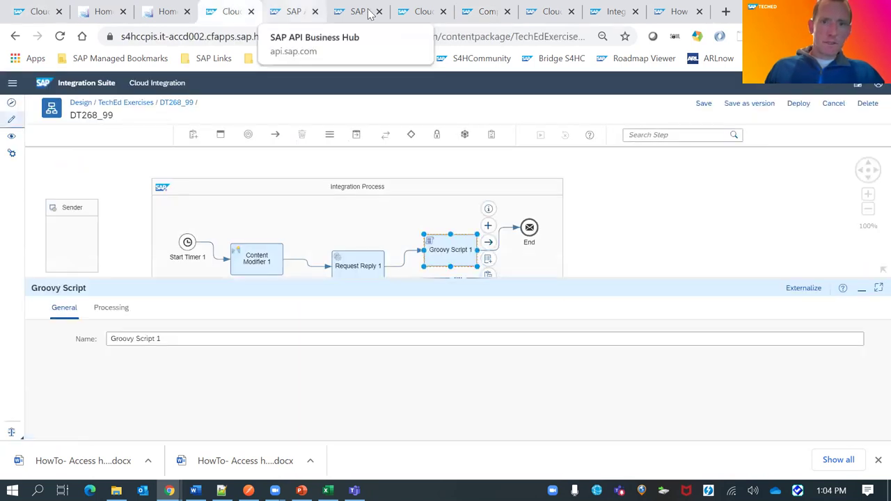
{"action": "left_click", "coordinate": [416, 15]}
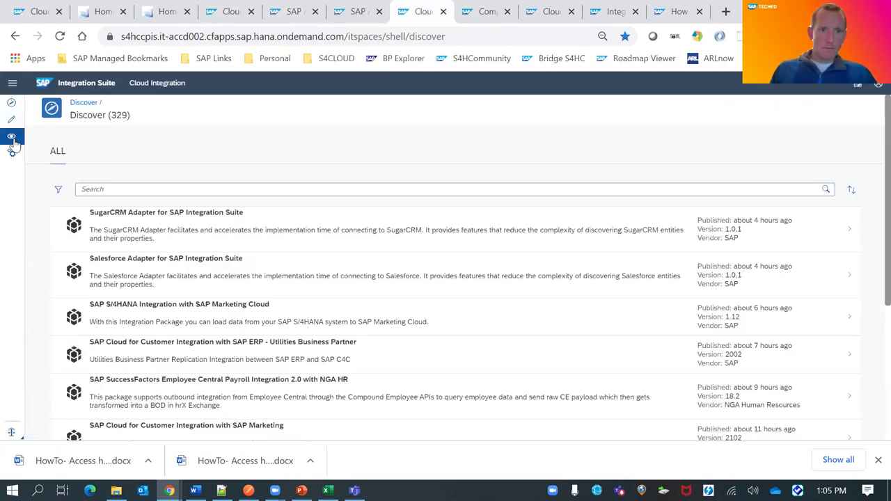
{"action": "left_click", "coordinate": [12, 137]}
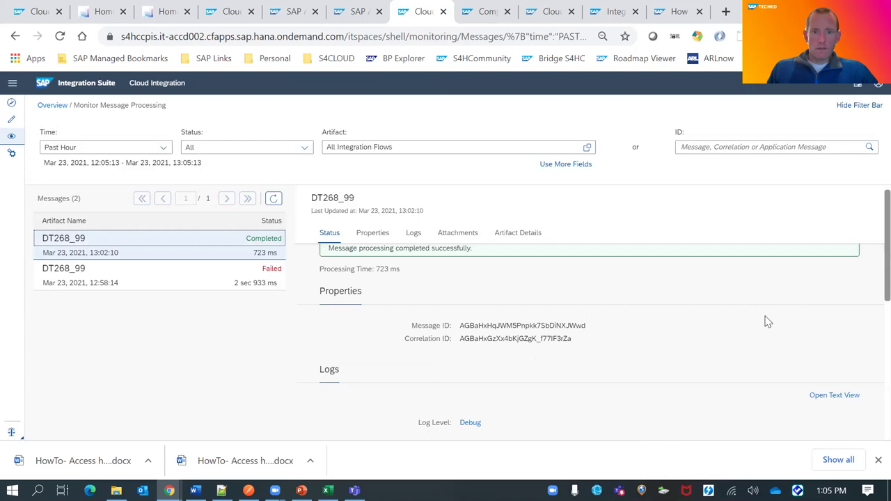
{"action": "scroll", "coordinate": [446, 346], "scroll_direction": "down", "scroll_amount": 2}
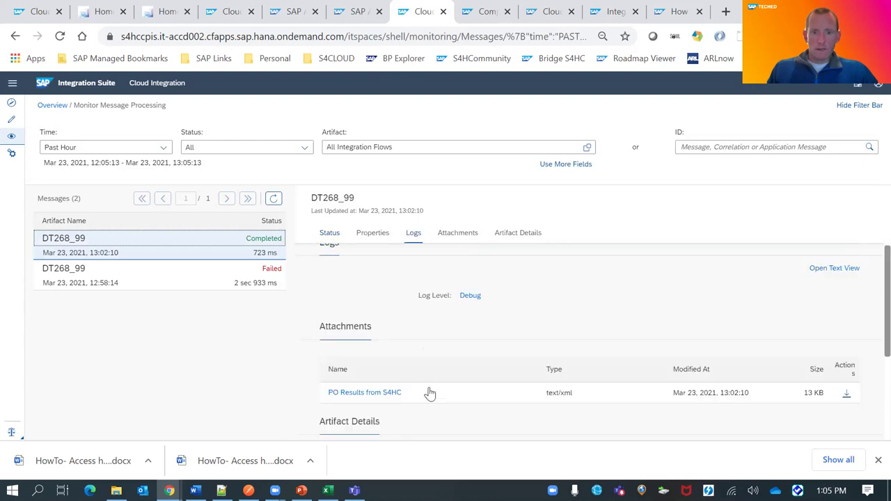
{"action": "scroll", "coordinate": [770, 349], "scroll_direction": "down", "scroll_amount": 1}
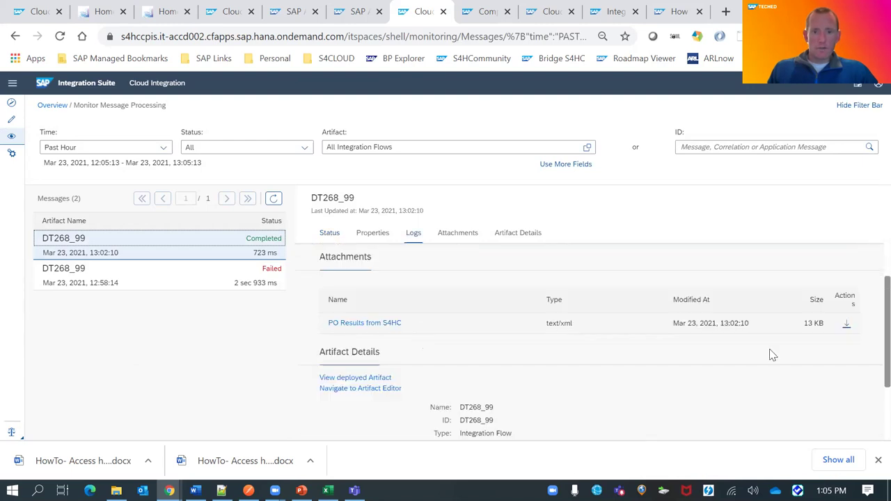
Download the "PO Results from S4HC" attachment and examine its purchase order XML in a maximized Notepad window.
{"action": "left_click", "coordinate": [846, 325]}
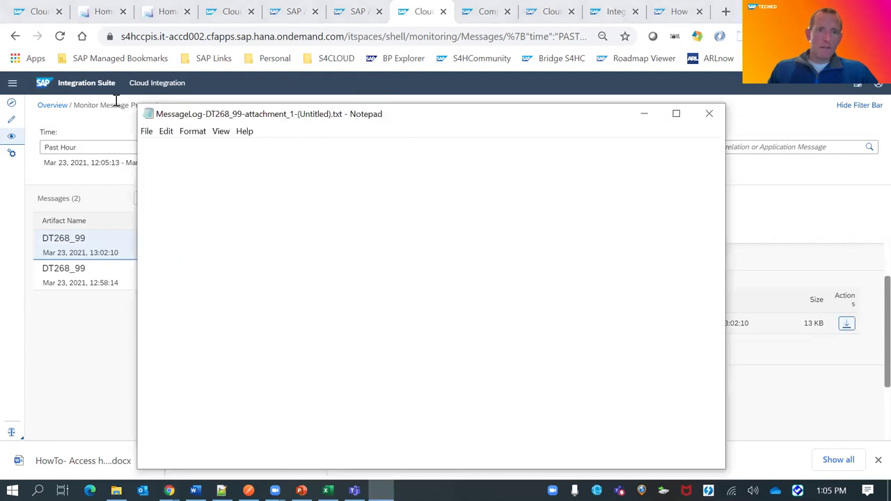
{"action": "key", "text": "super+Up"}
{"action": "left_click", "coordinate": [206, 158], "text": "shift"}
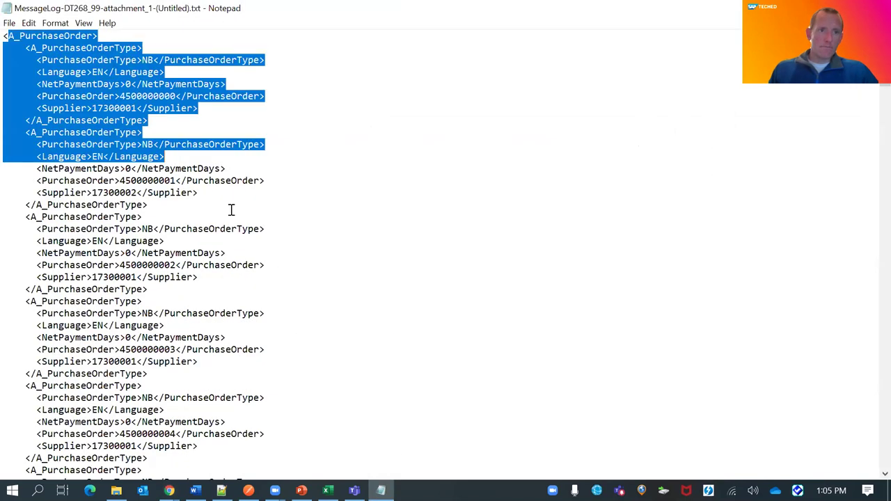
{"action": "left_click", "coordinate": [258, 314], "text": "shift"}
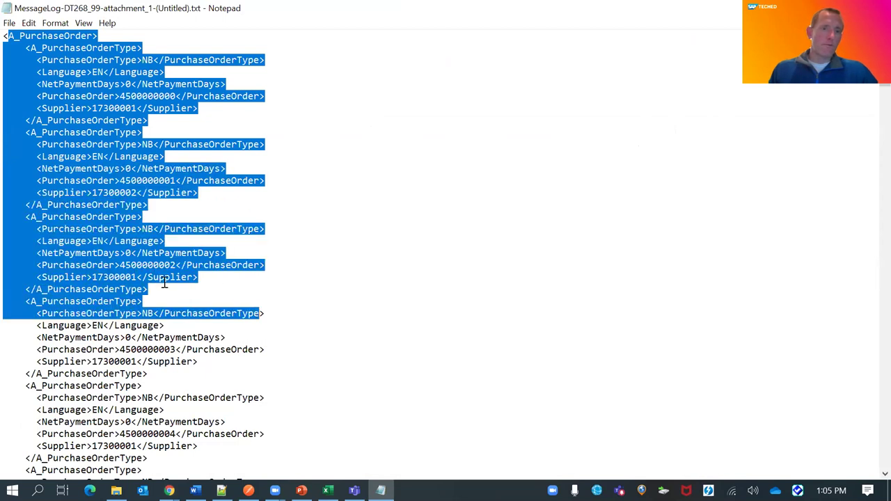
{"action": "left_click", "coordinate": [150, 277]}
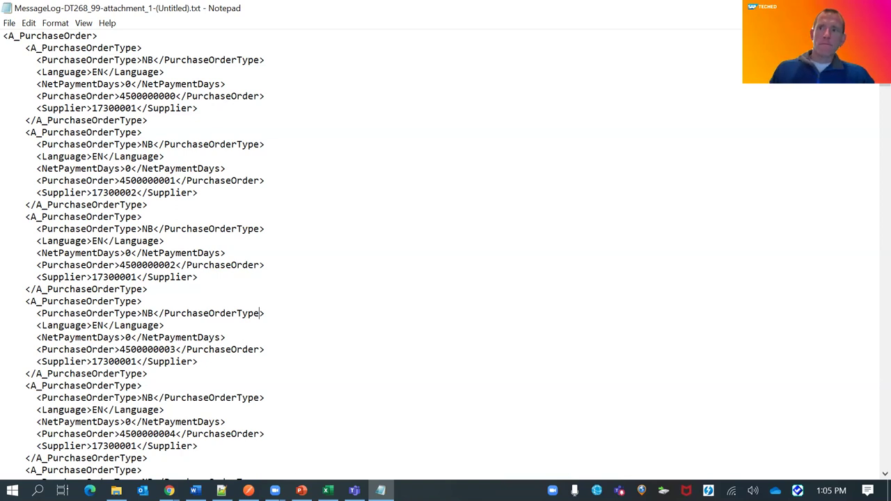
Close the purchase order XML file and review the complete DT268_99 integration flow in its editor.
{"action": "key", "text": "alt+F4"}
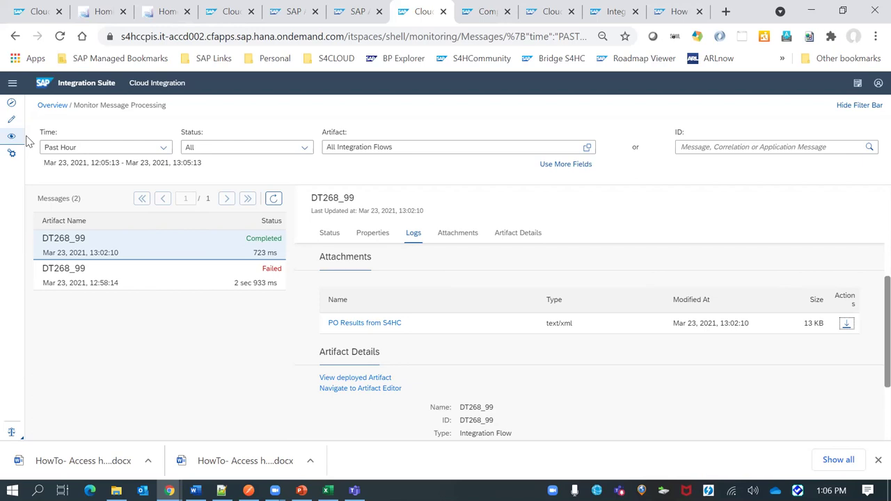
{"action": "left_click", "coordinate": [214, 9]}
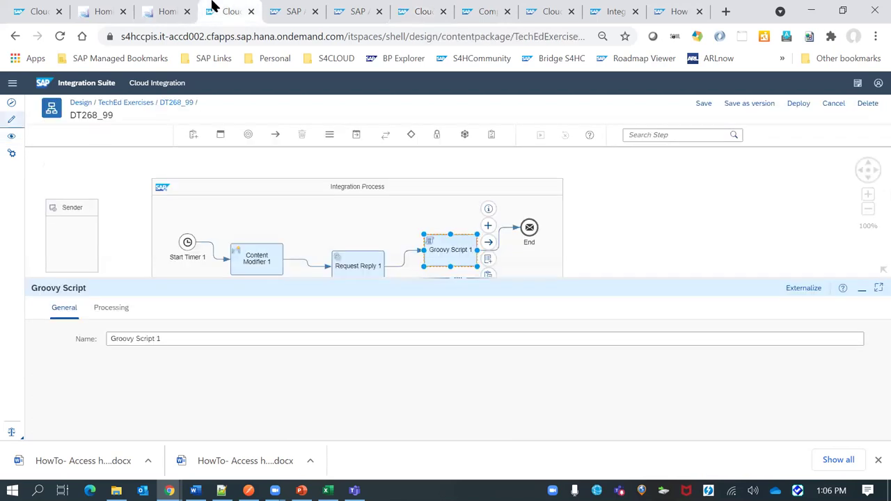
{"action": "left_click_drag", "start_coordinate": [412, 277], "coordinate": [412, 326]}
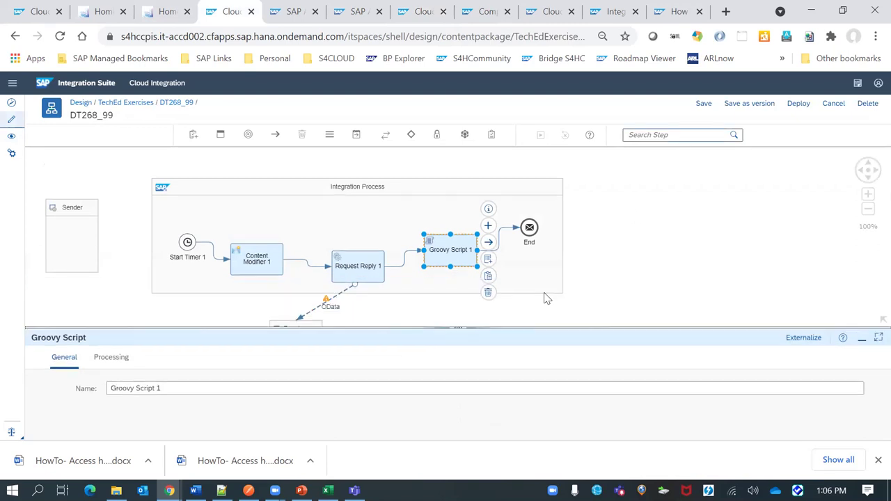
{"action": "left_click", "coordinate": [594, 200]}
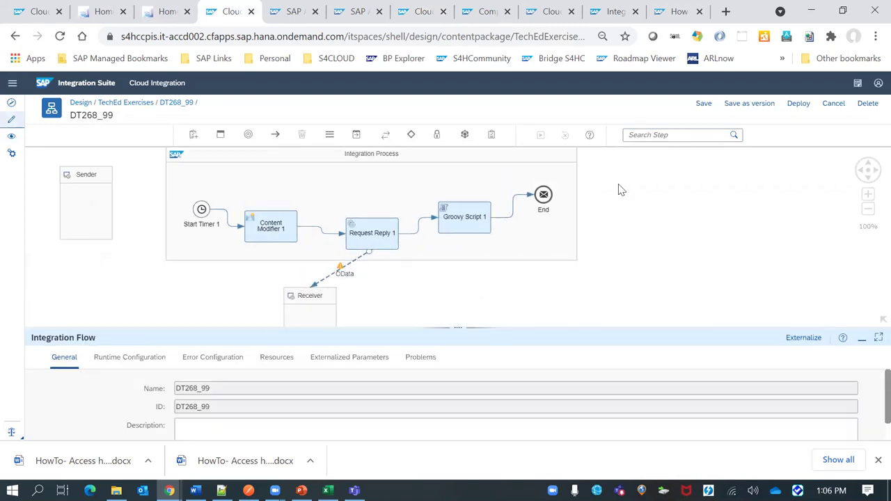
{"action": "scroll", "coordinate": [584, 169], "scroll_direction": "down", "scroll_amount": 2}
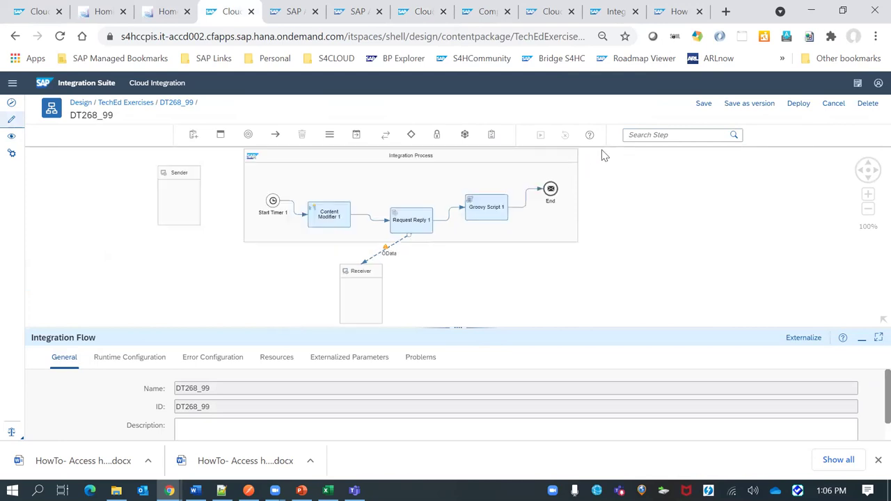
Save the DT268_99 integration flow as version 1.0.1, then close its editor and return to the SAP API Business Hub home page.
{"action": "left_click", "coordinate": [738, 103]}
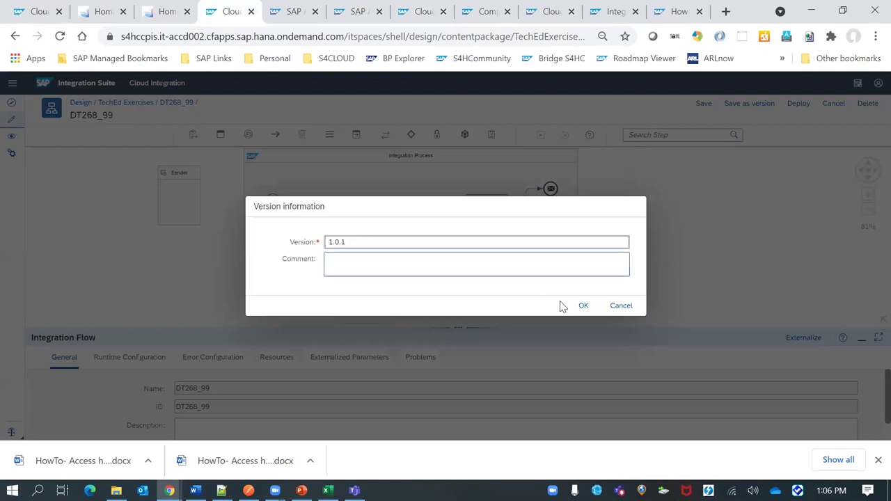
{"action": "left_click", "coordinate": [579, 308]}
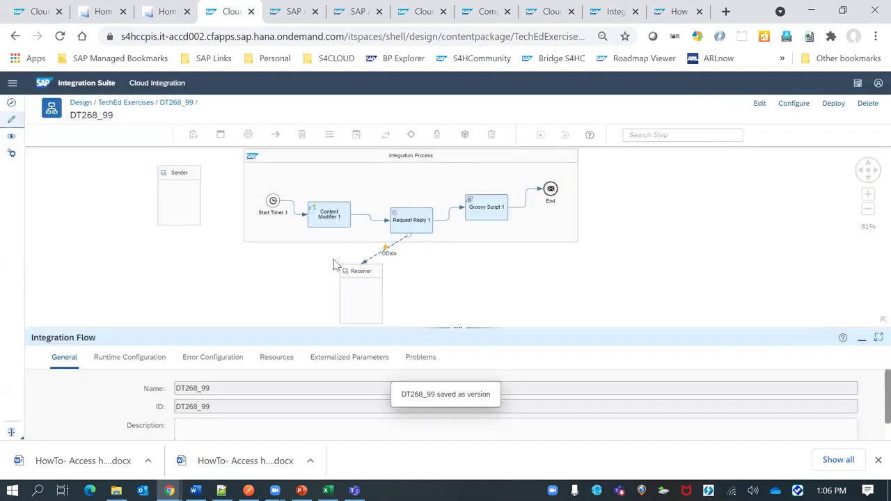
{"action": "left_click", "coordinate": [252, 12]}
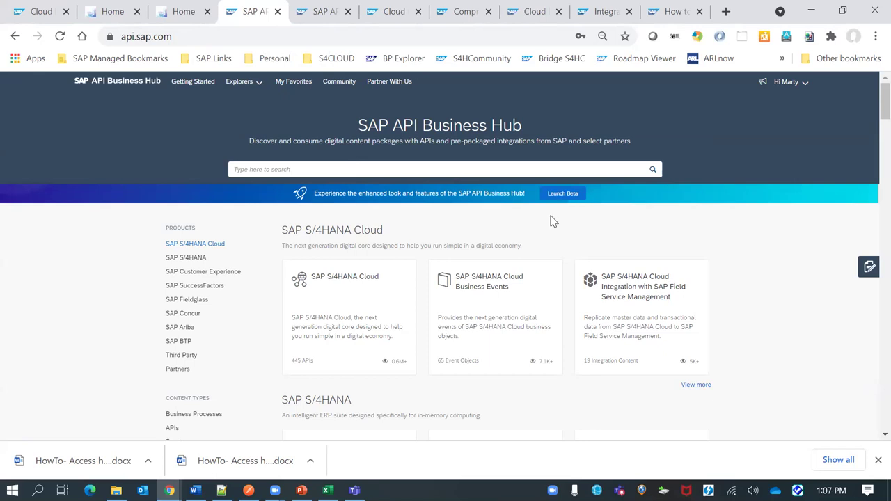
{"action": "scroll", "coordinate": [488, 199], "scroll_direction": "down", "scroll_amount": 1}
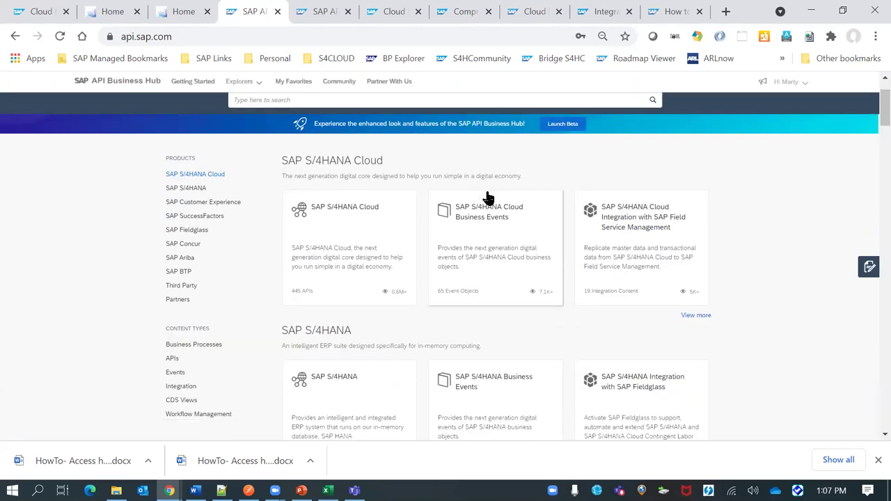